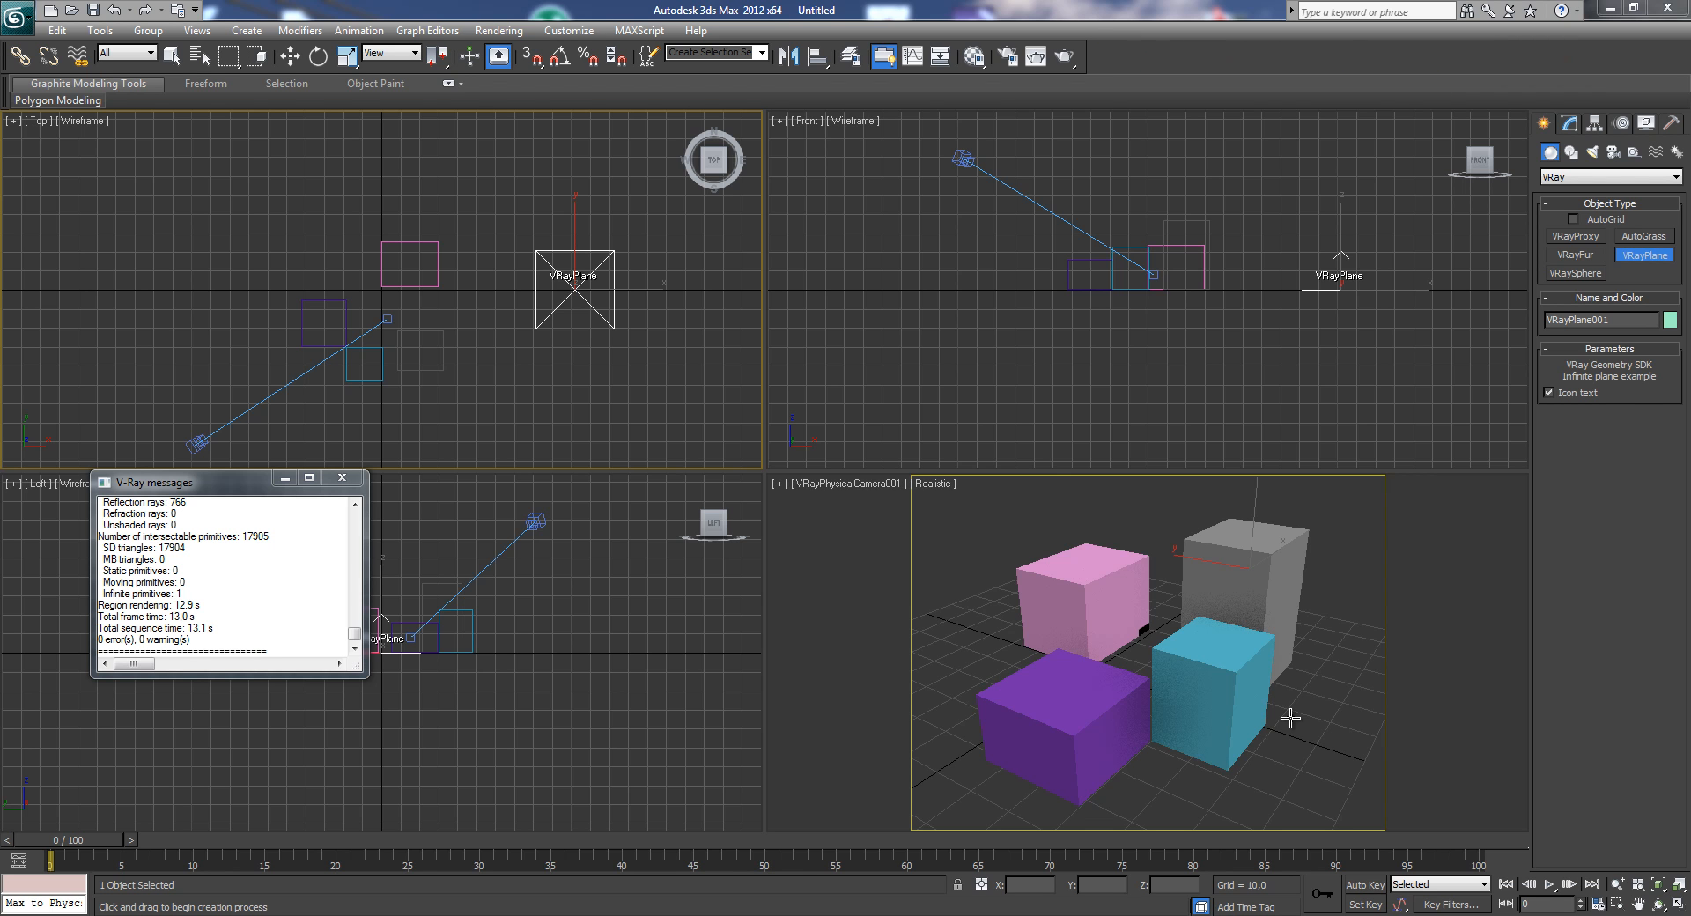
- Place a Standard Omni light among the boxes in the Top view
click(1591, 154)
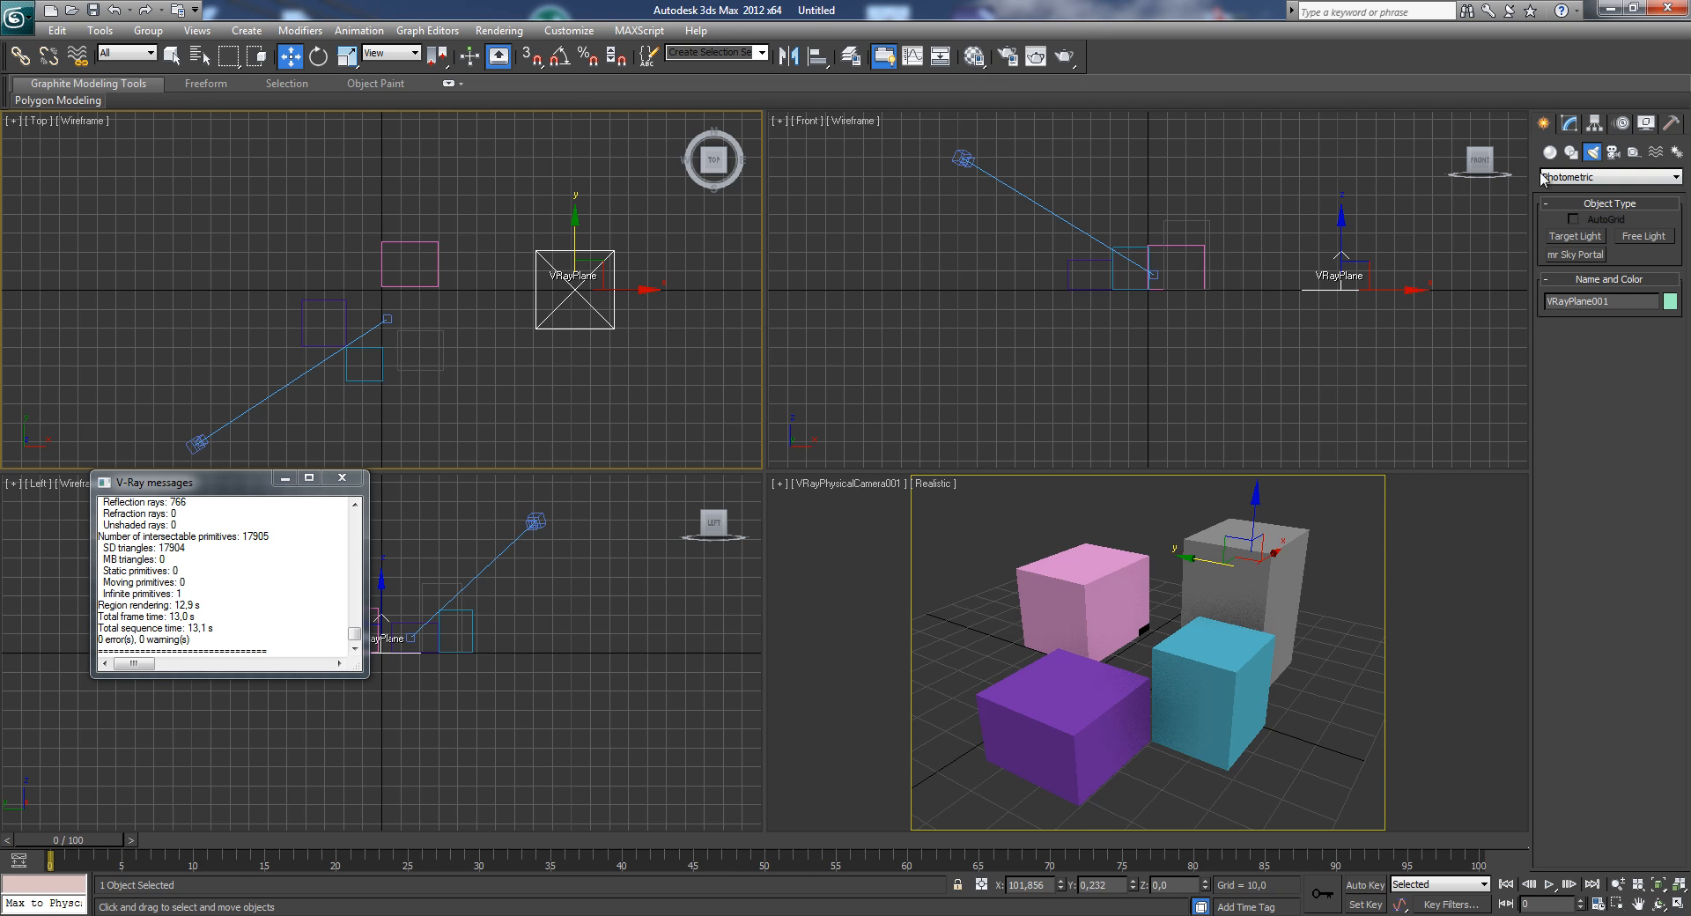
click(1617, 179)
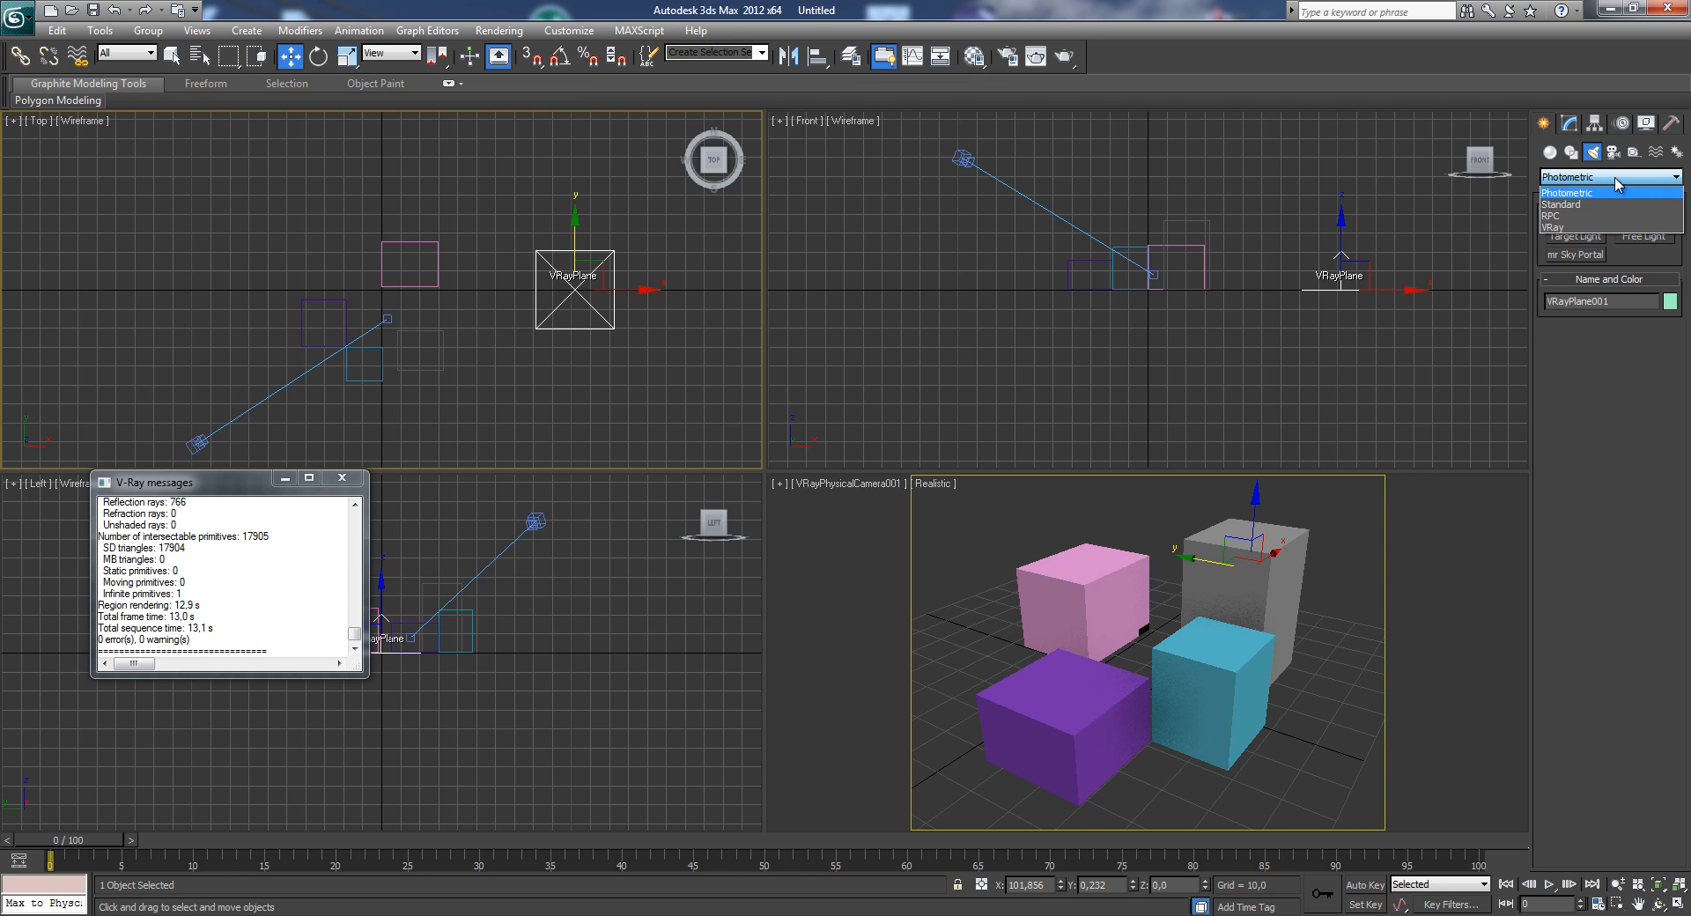
click(1575, 205)
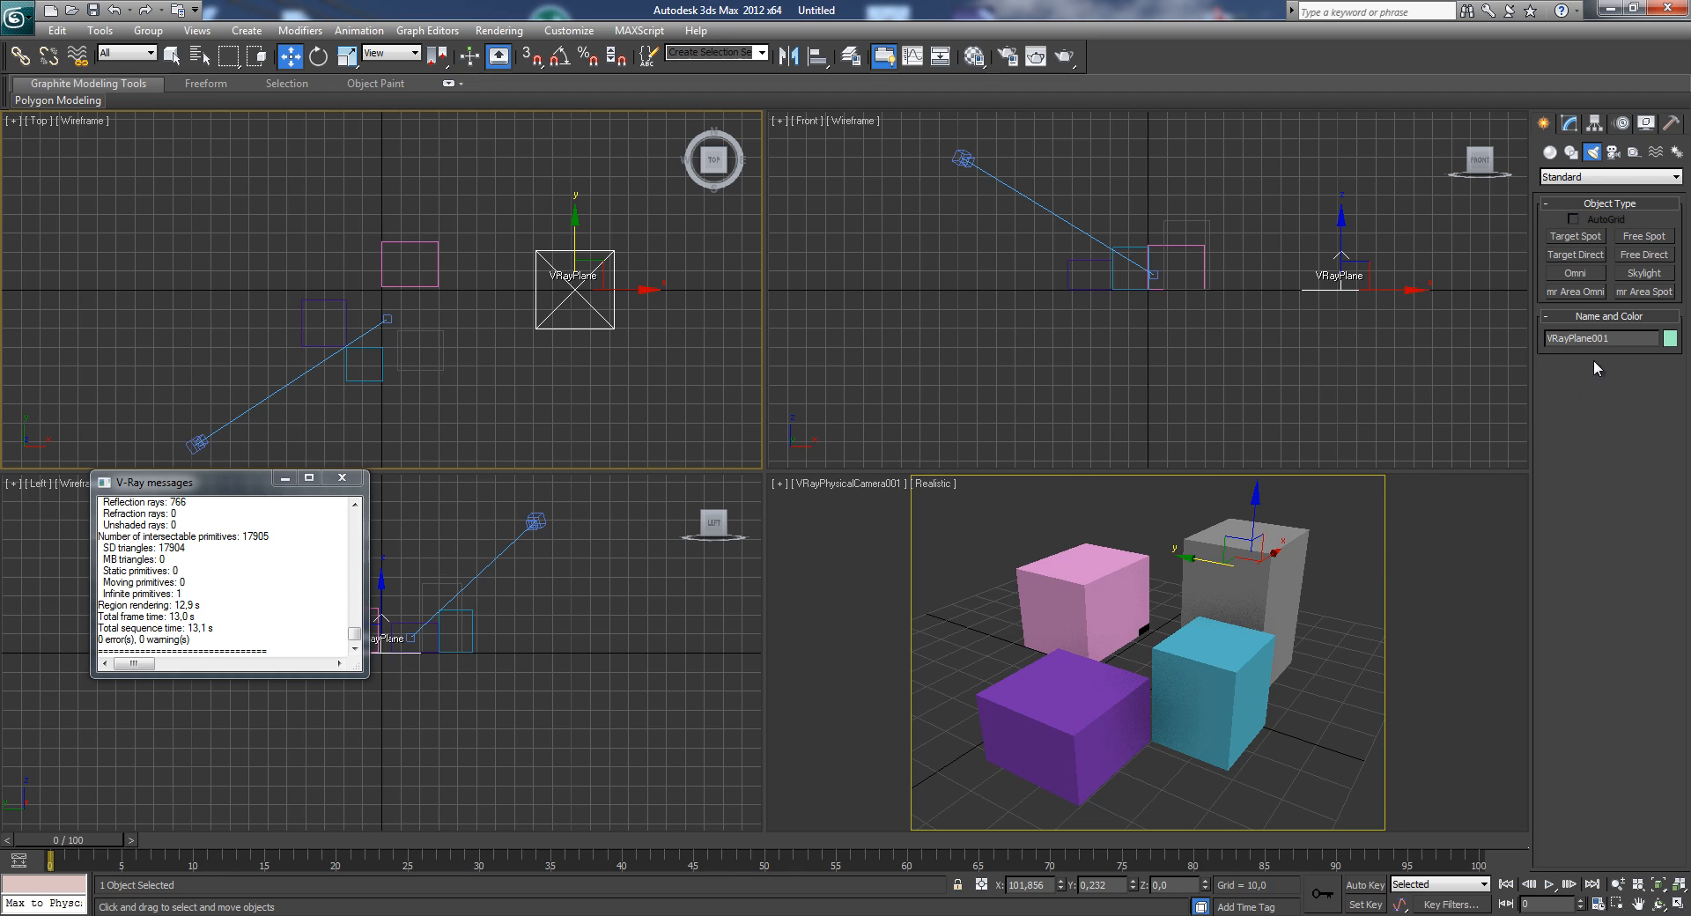
click(1619, 179)
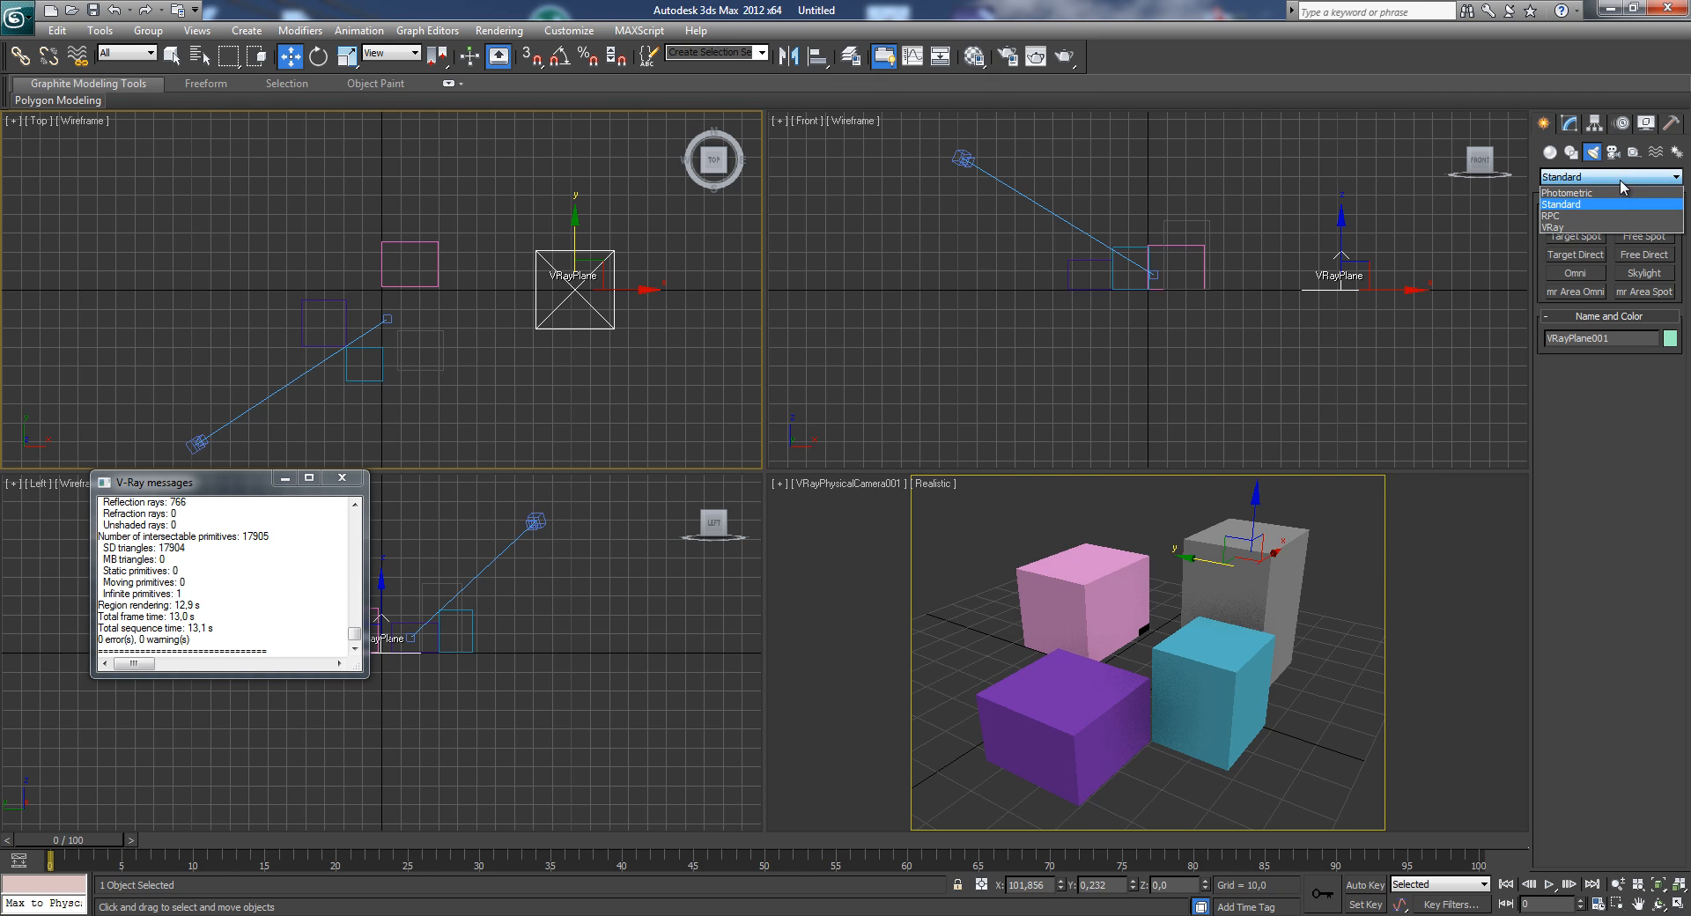
click(1557, 226)
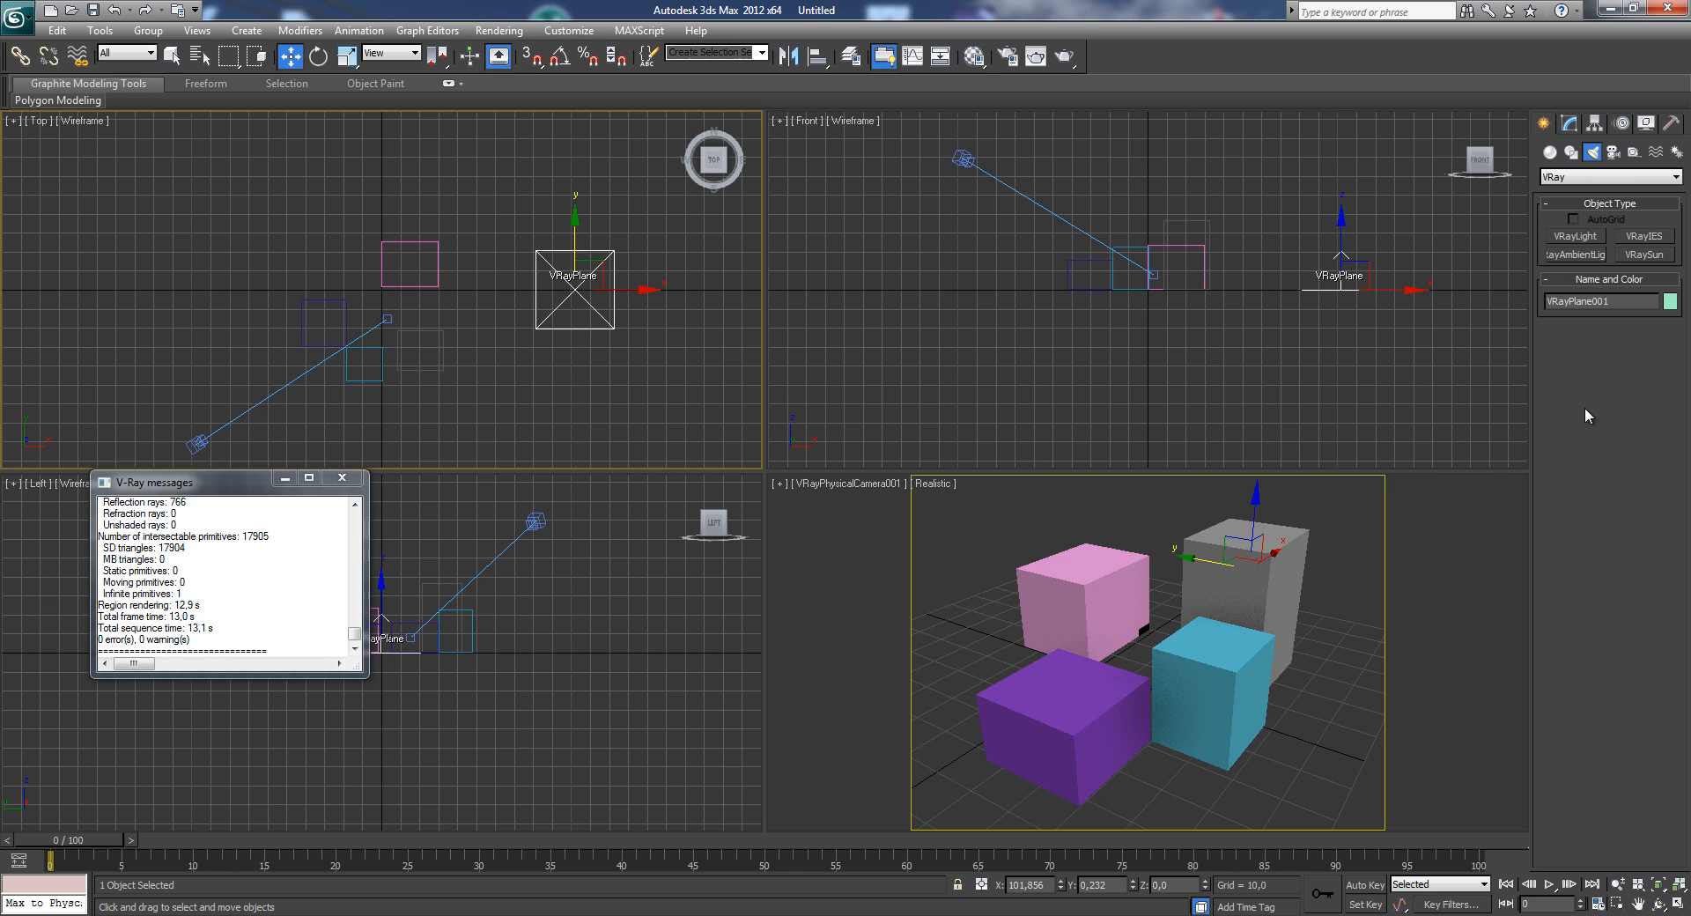
click(1593, 179)
click(1585, 204)
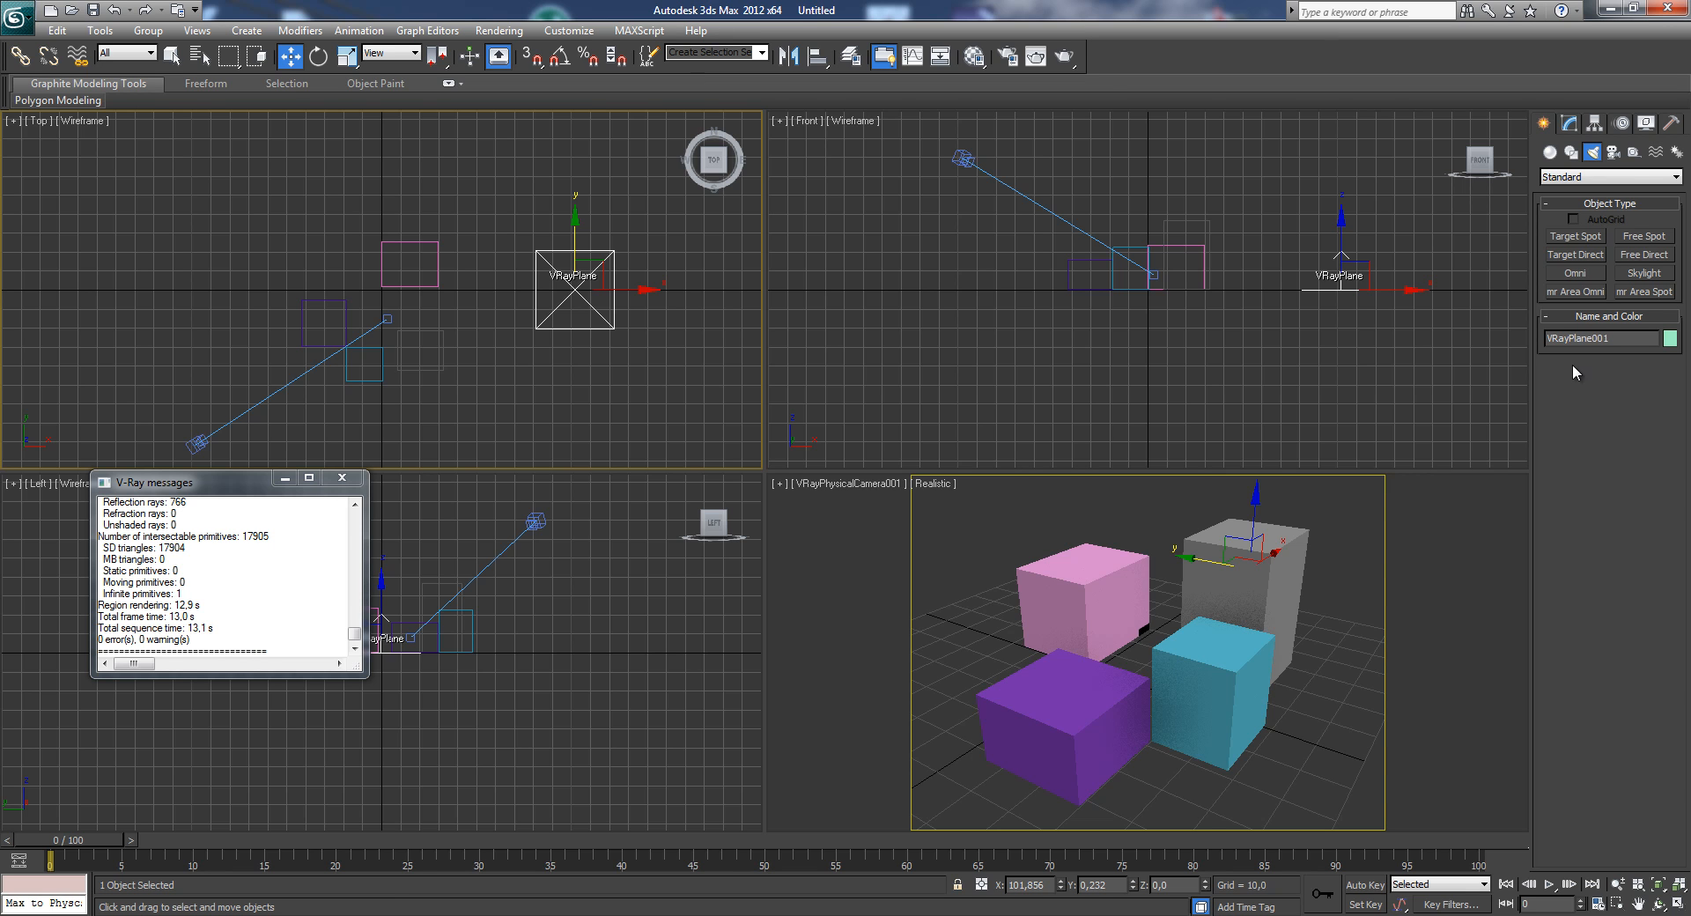
click(1576, 273)
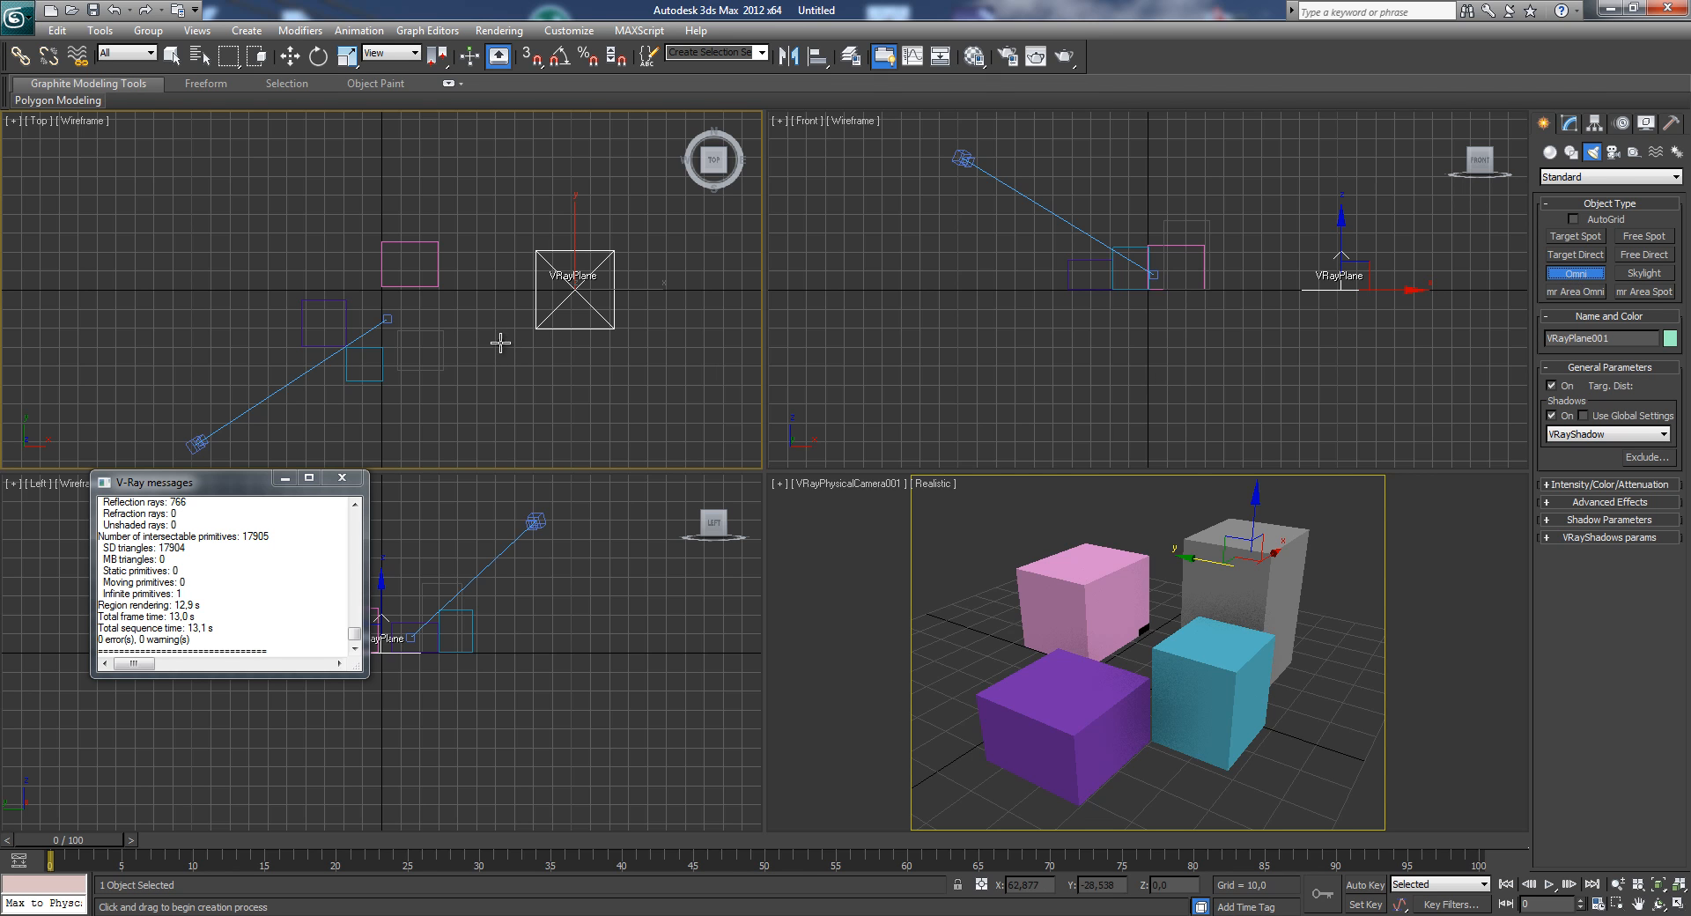
click(454, 321)
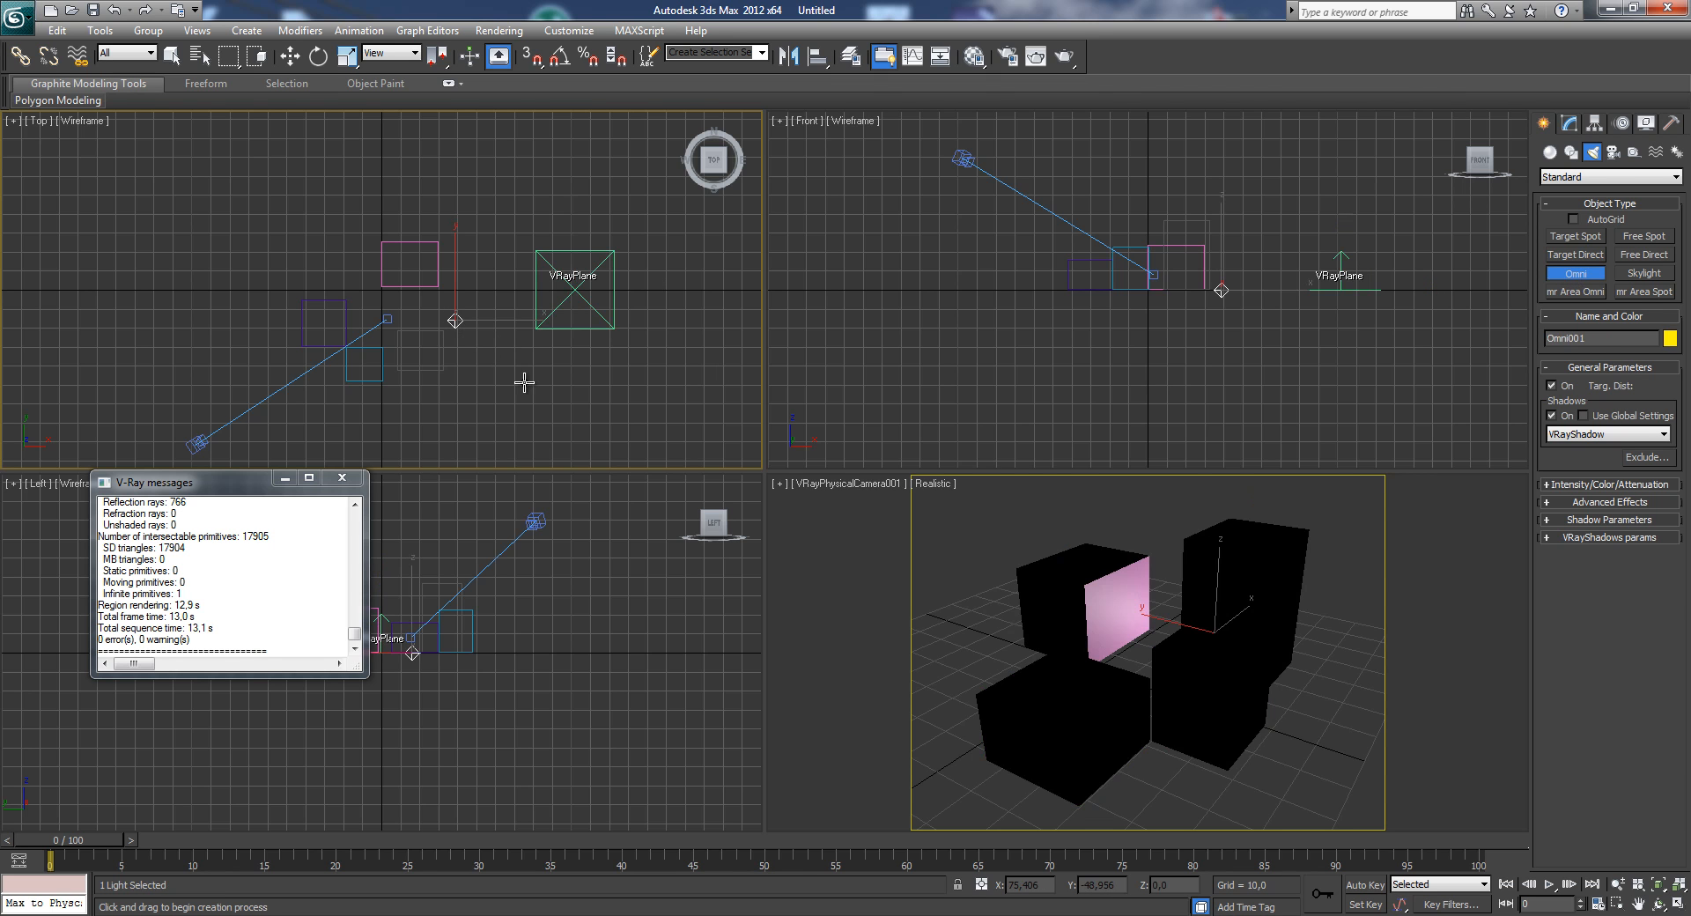
- Raise the omni light above the boxes in the Front view to a Z height of about 70.5
right_click(1232, 290)
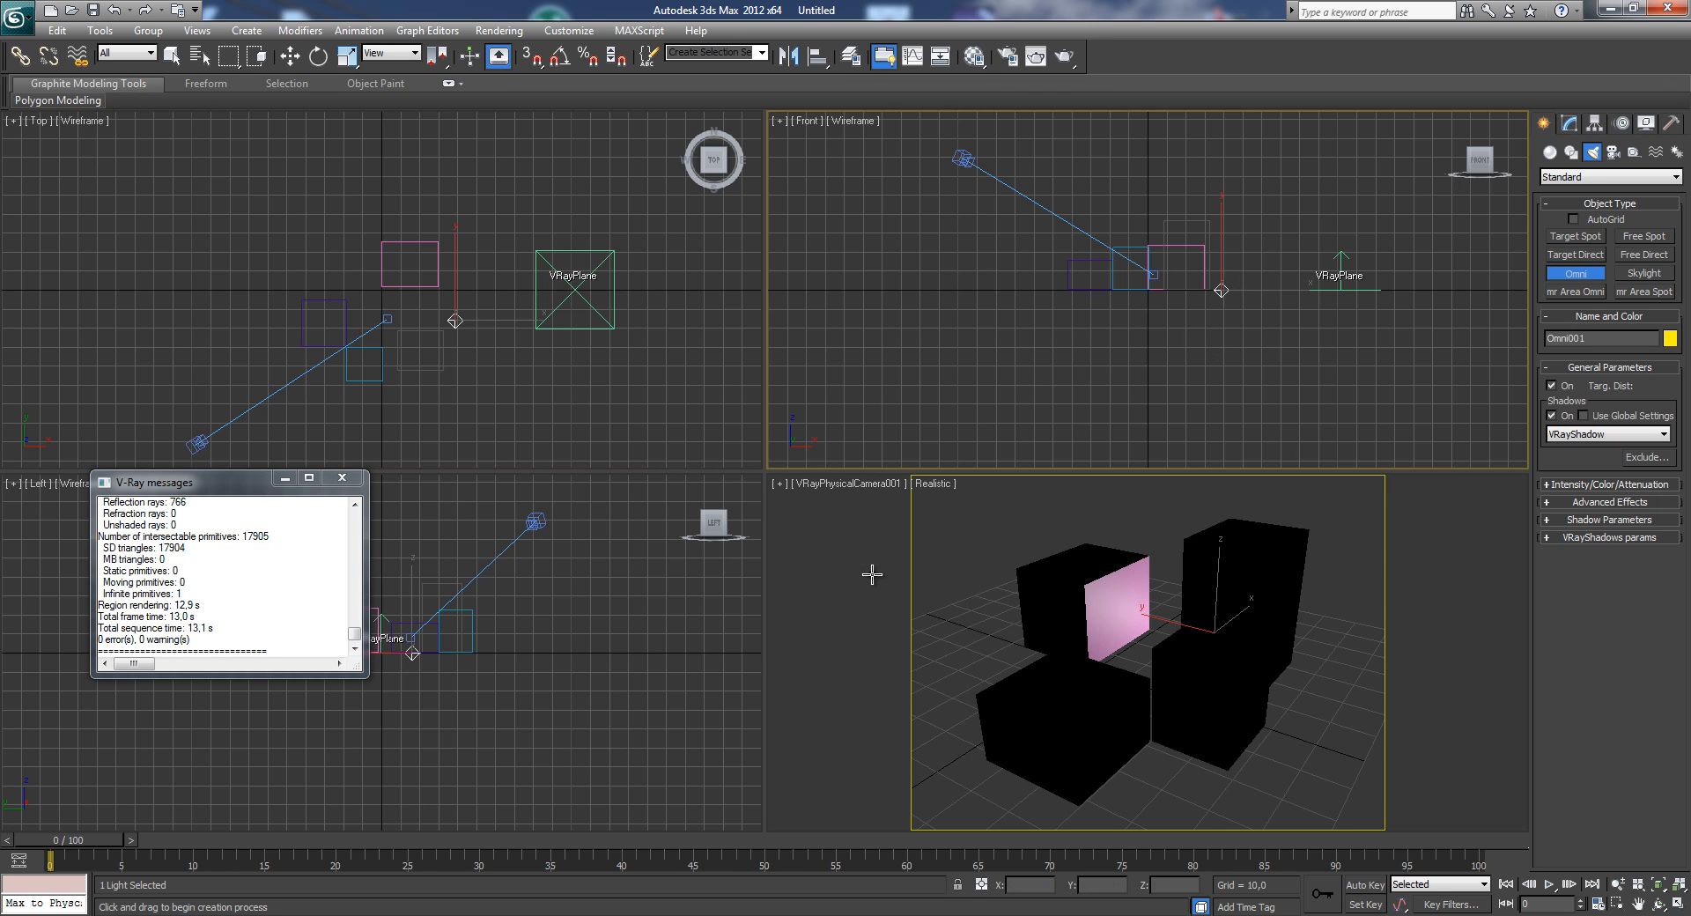
key(w)
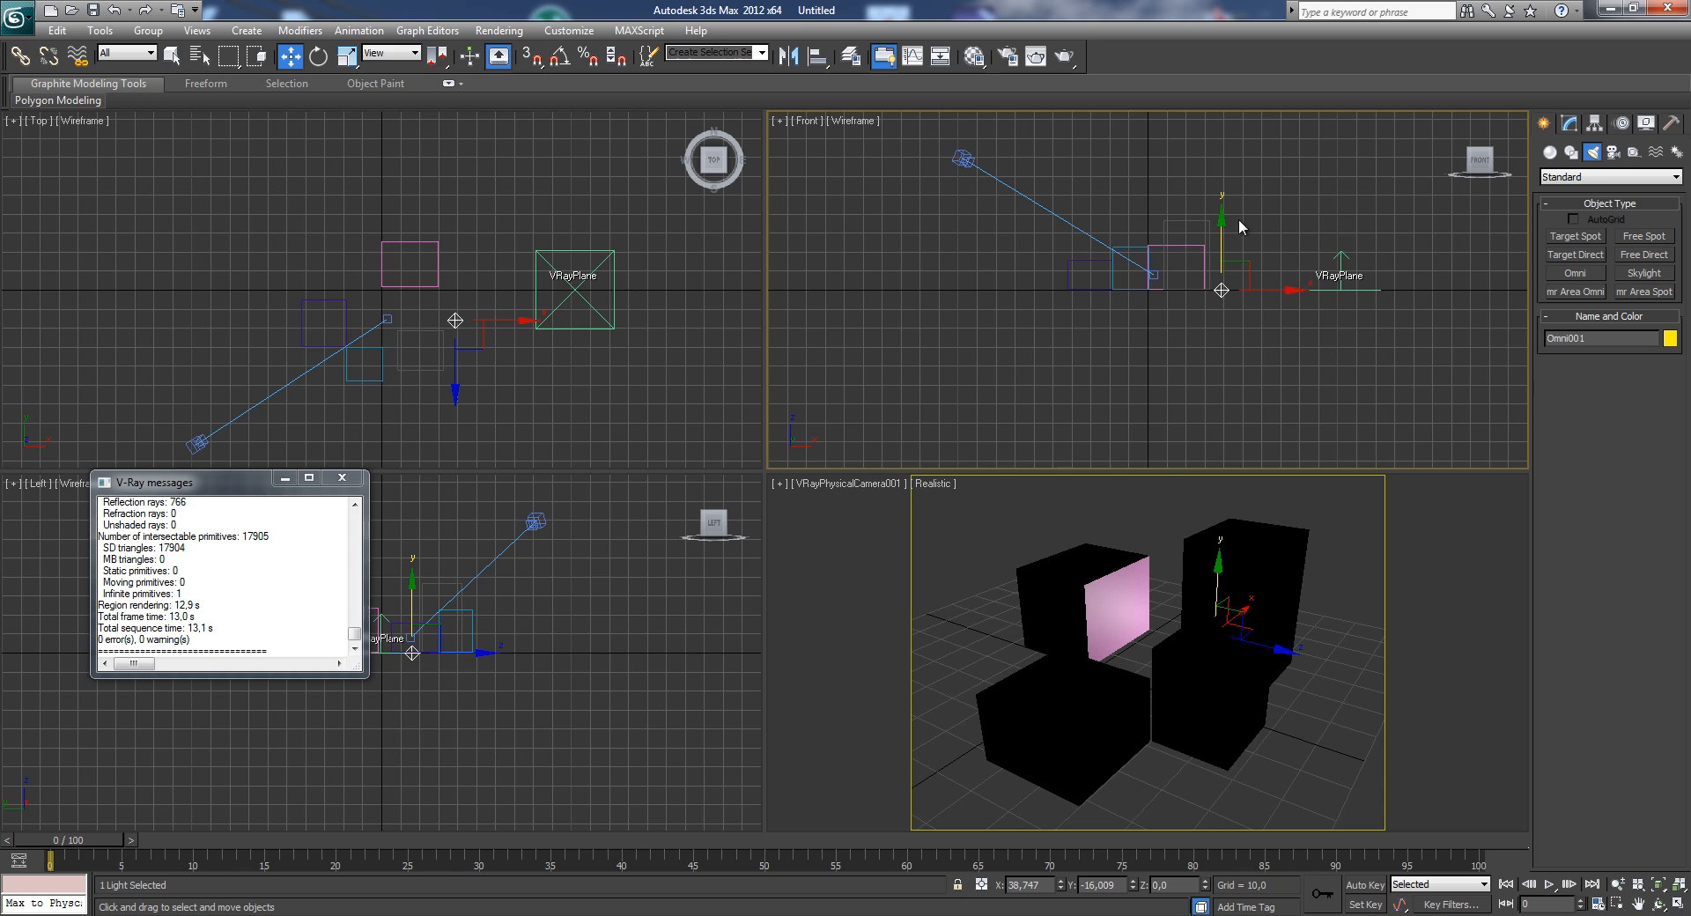
drag(1221, 221, 1238, 83)
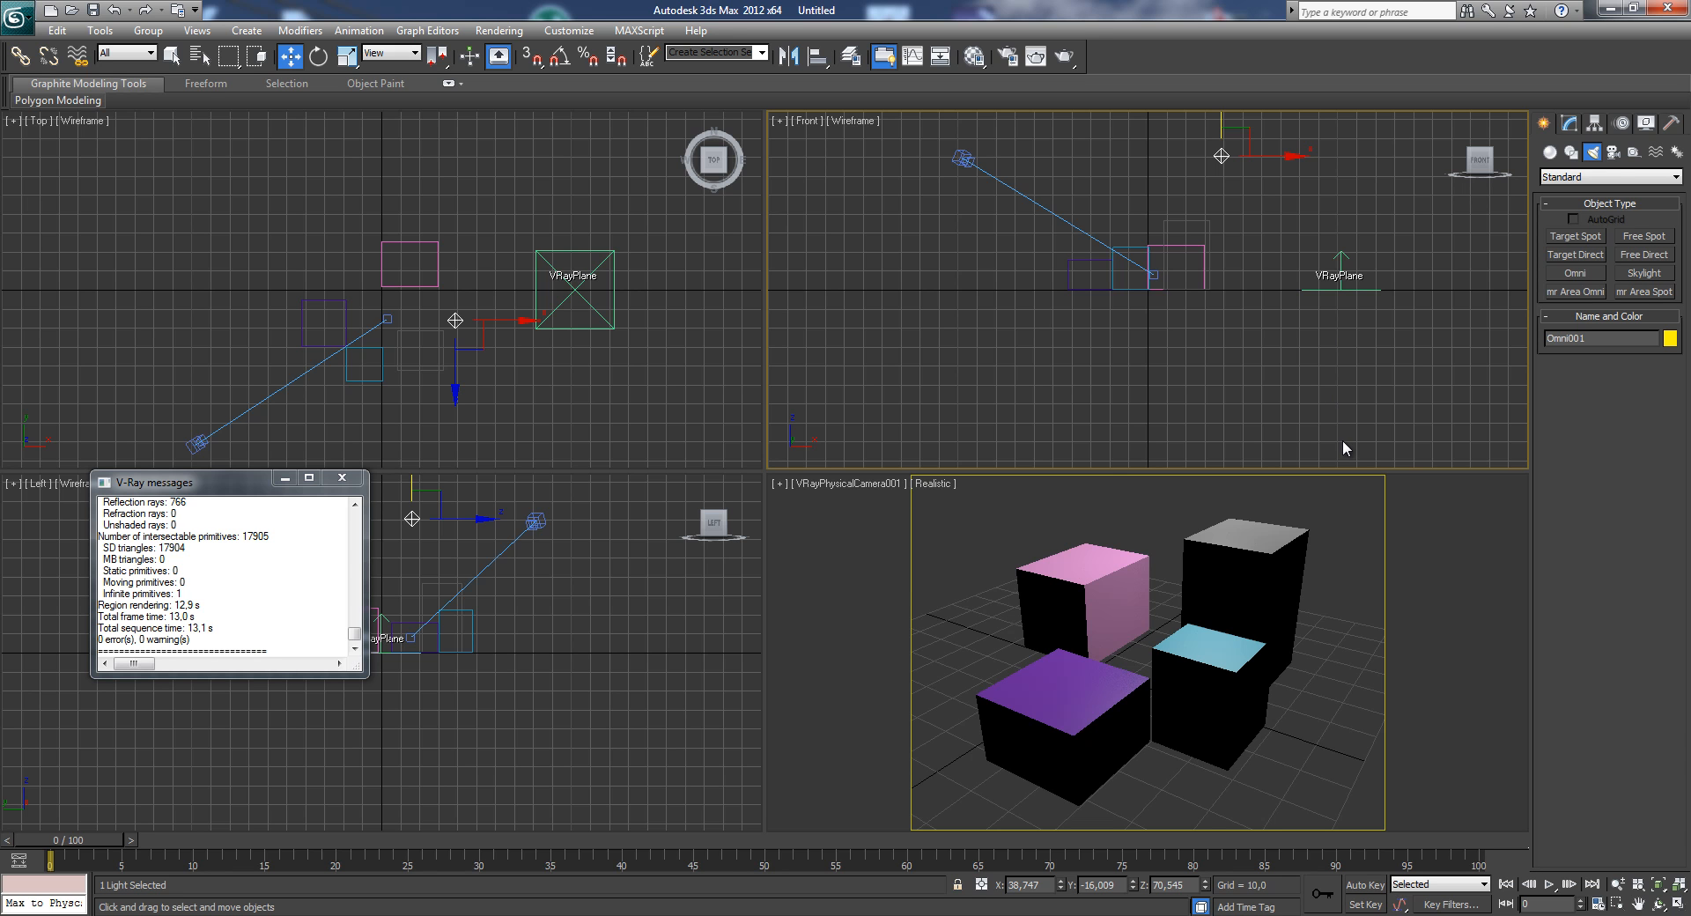
- Set the render view to the VRayPhysicalCamera view in the render setup and lock it
key(F10)
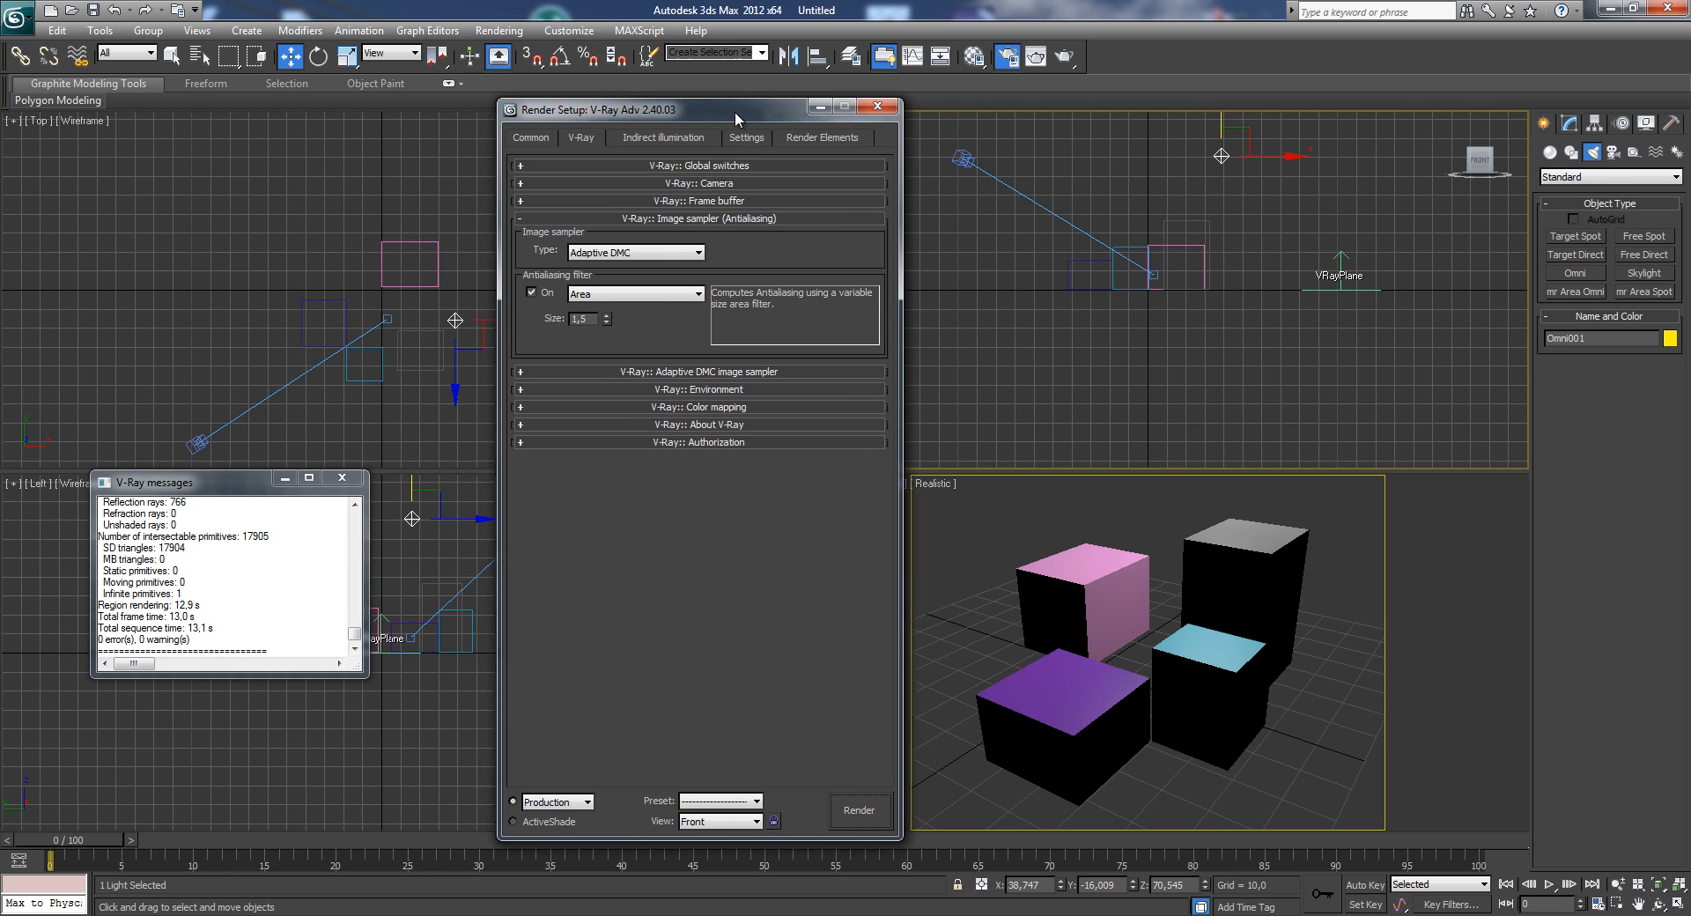
drag(734, 110, 666, 103)
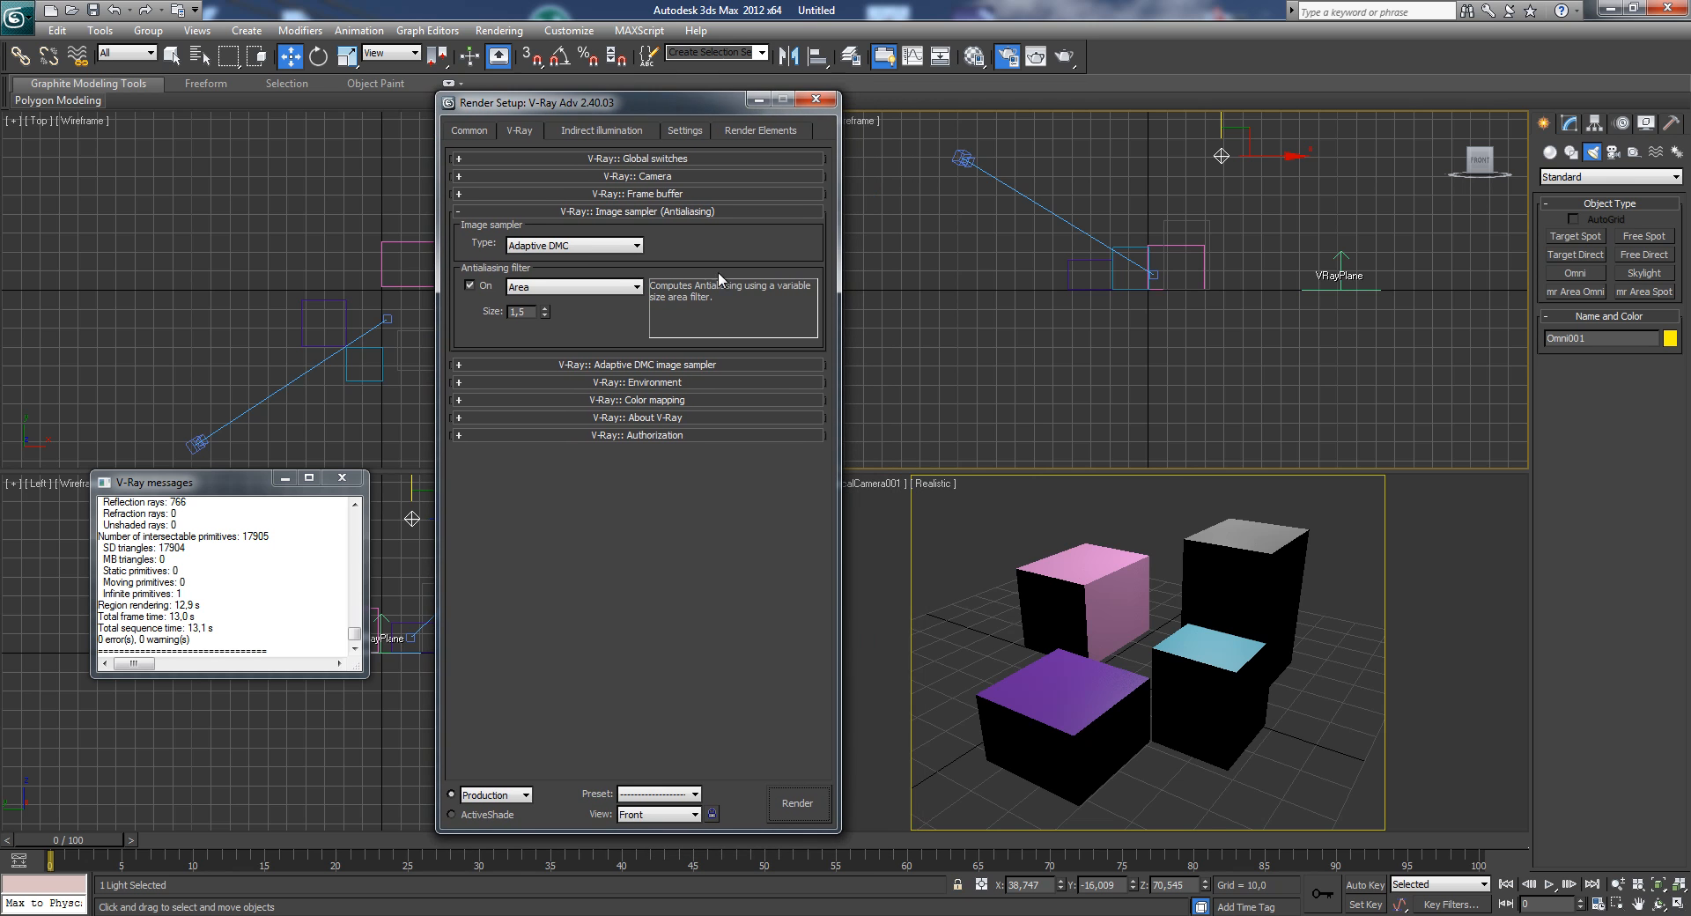
click(647, 814)
click(654, 872)
click(712, 814)
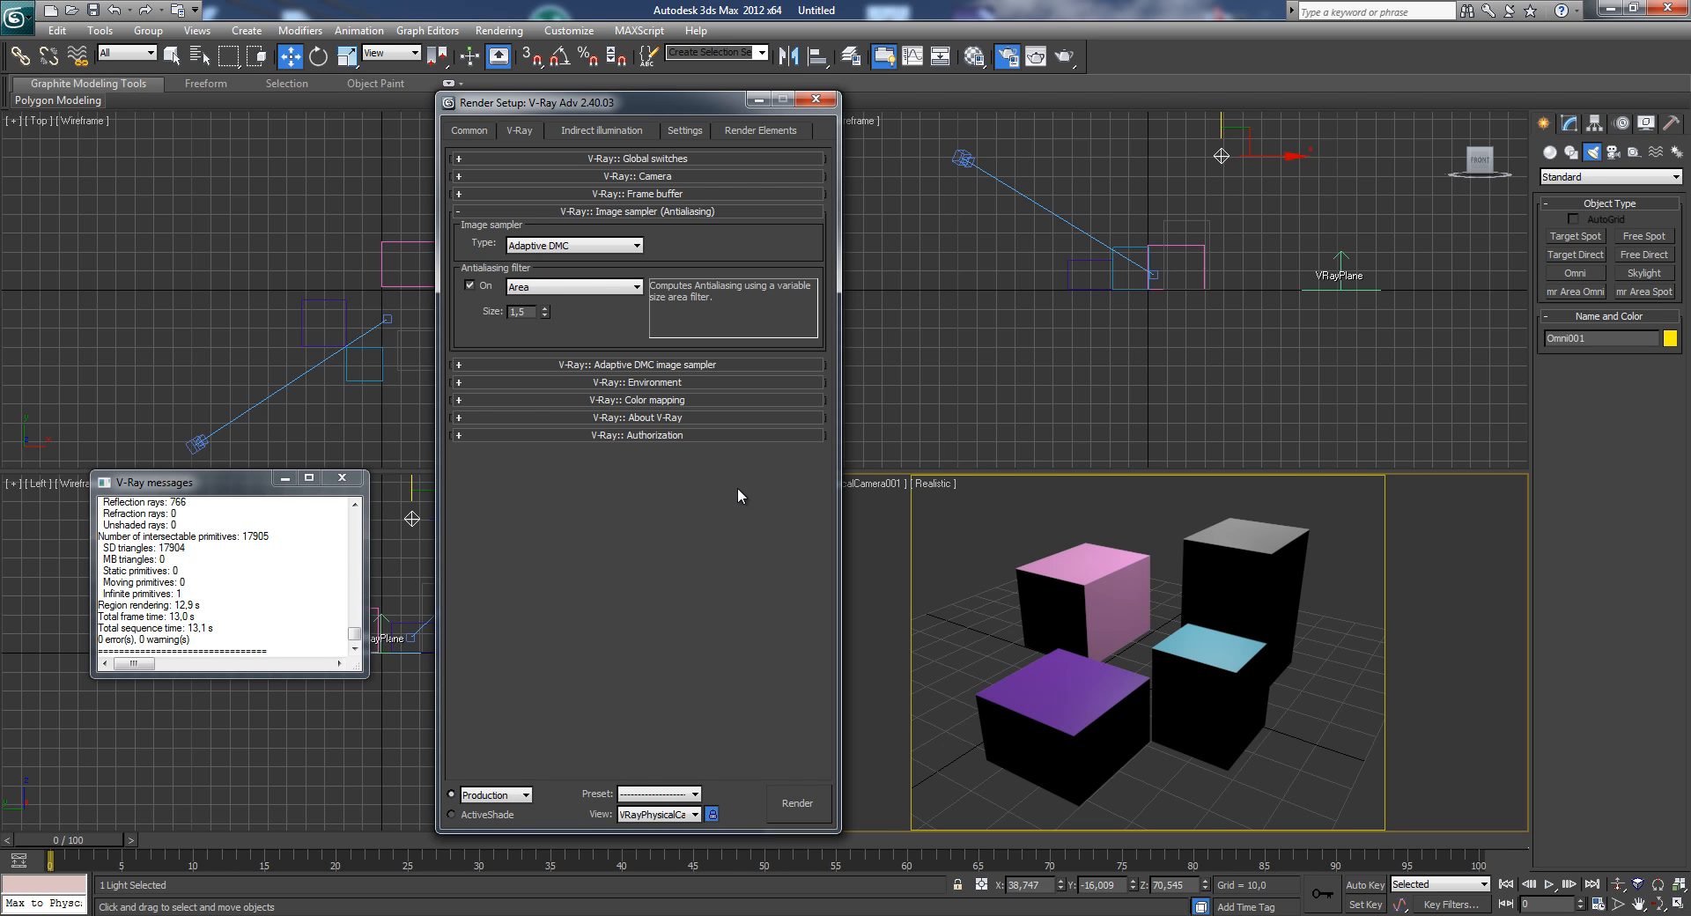
- Enable V-Ray's built-in frame buffer for rendering
click(656, 193)
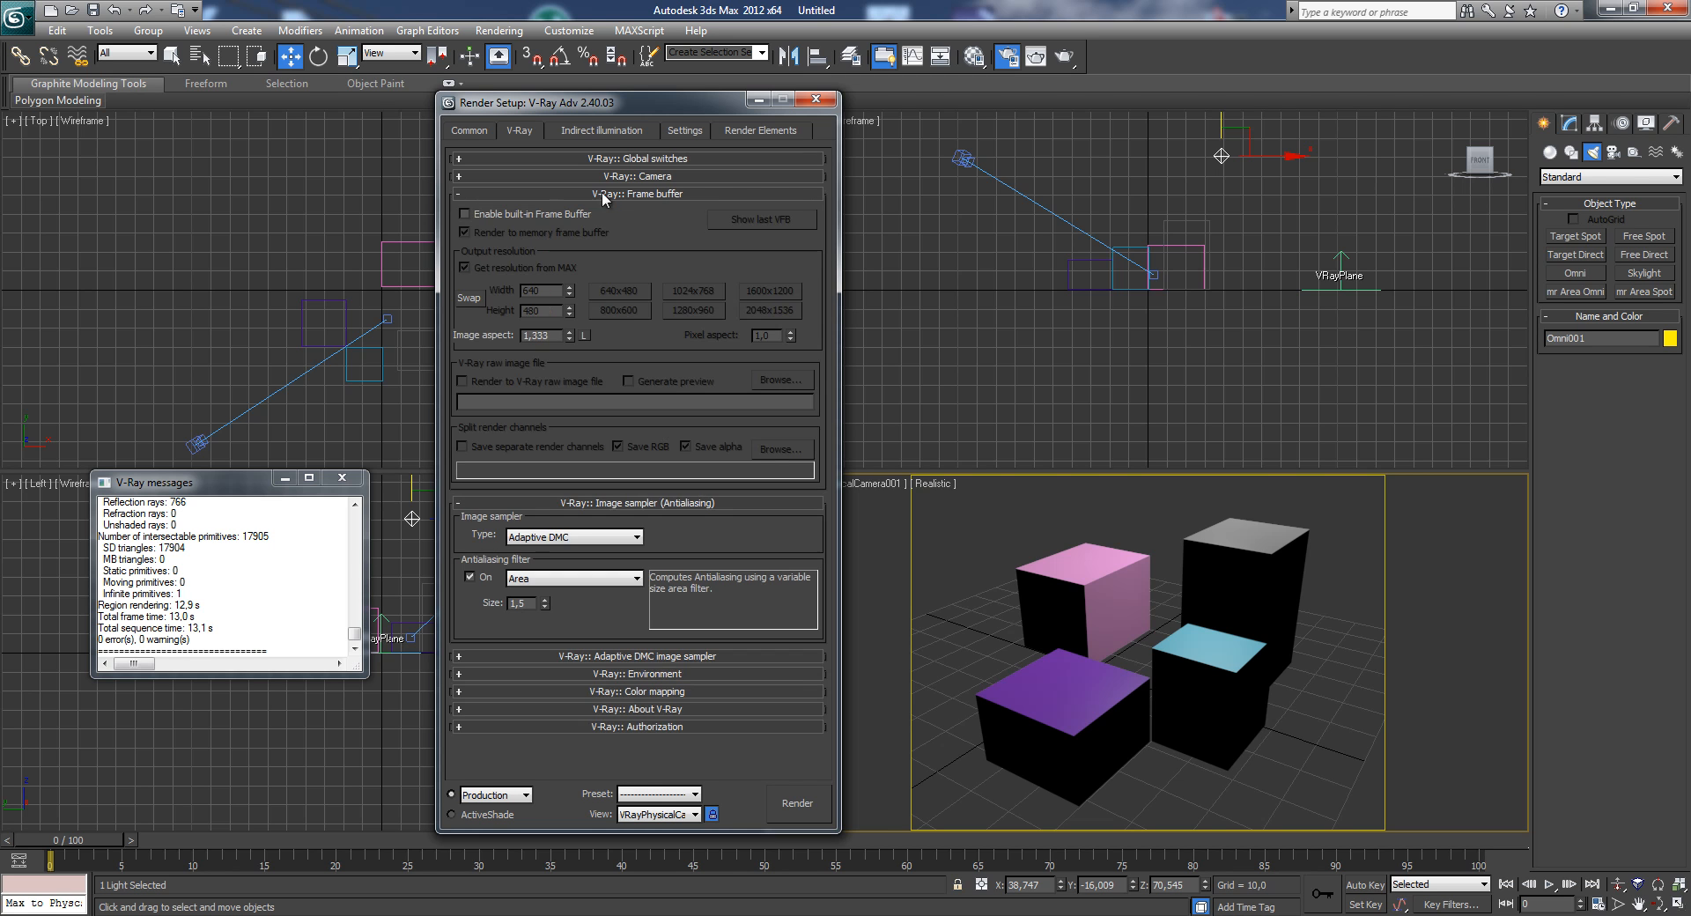
click(463, 214)
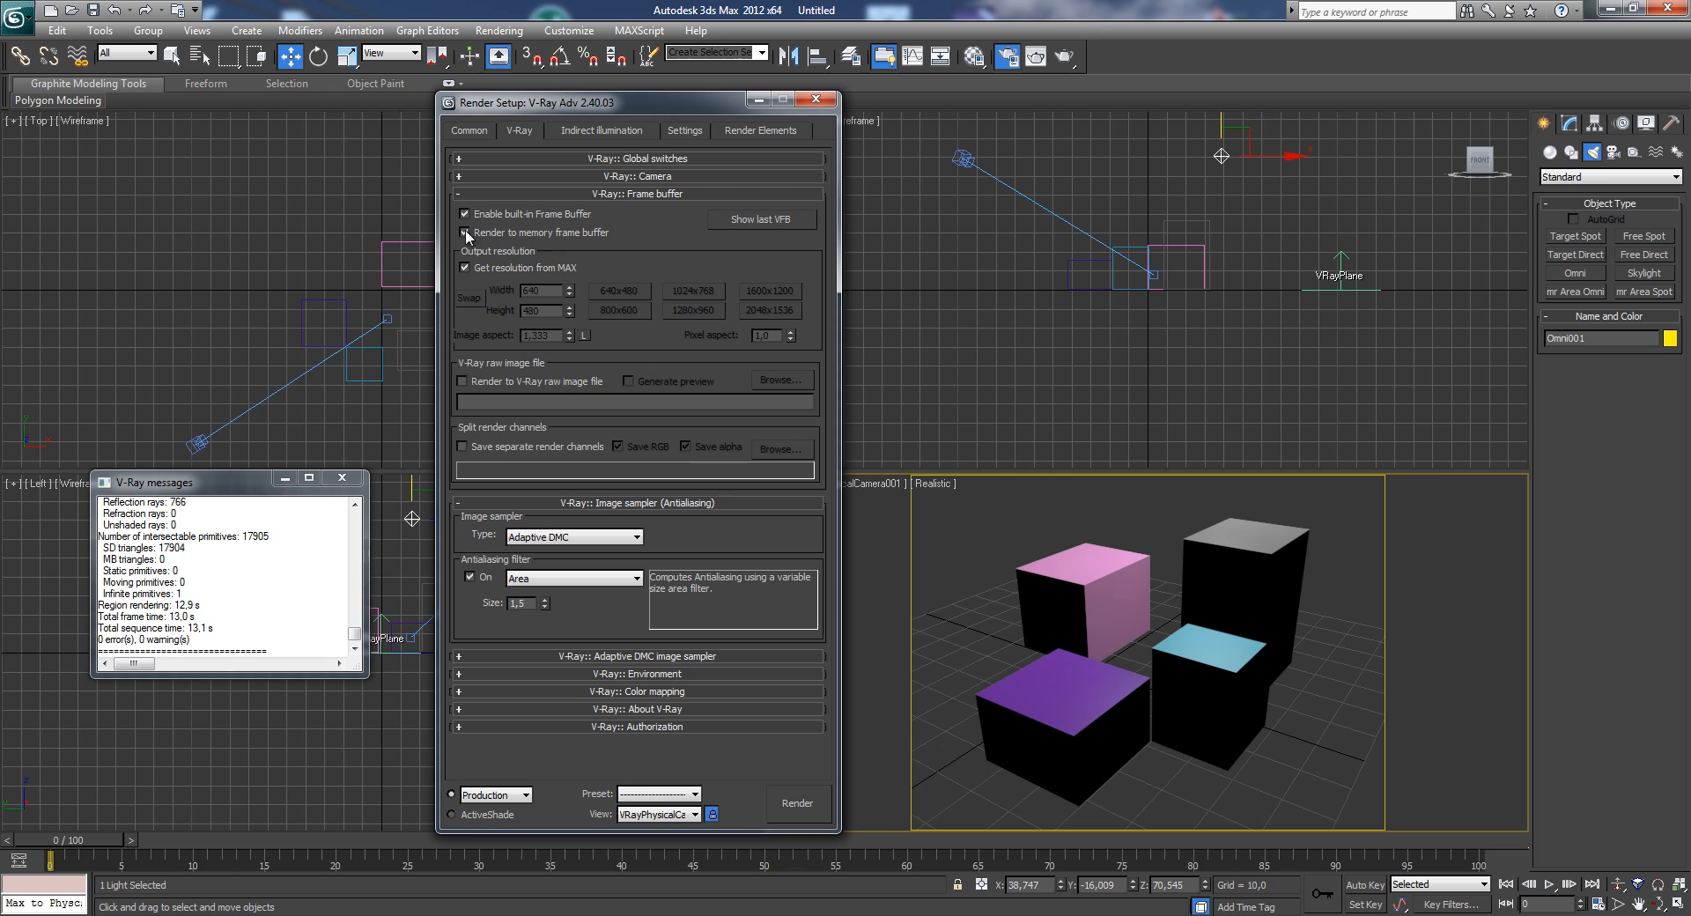
click(618, 194)
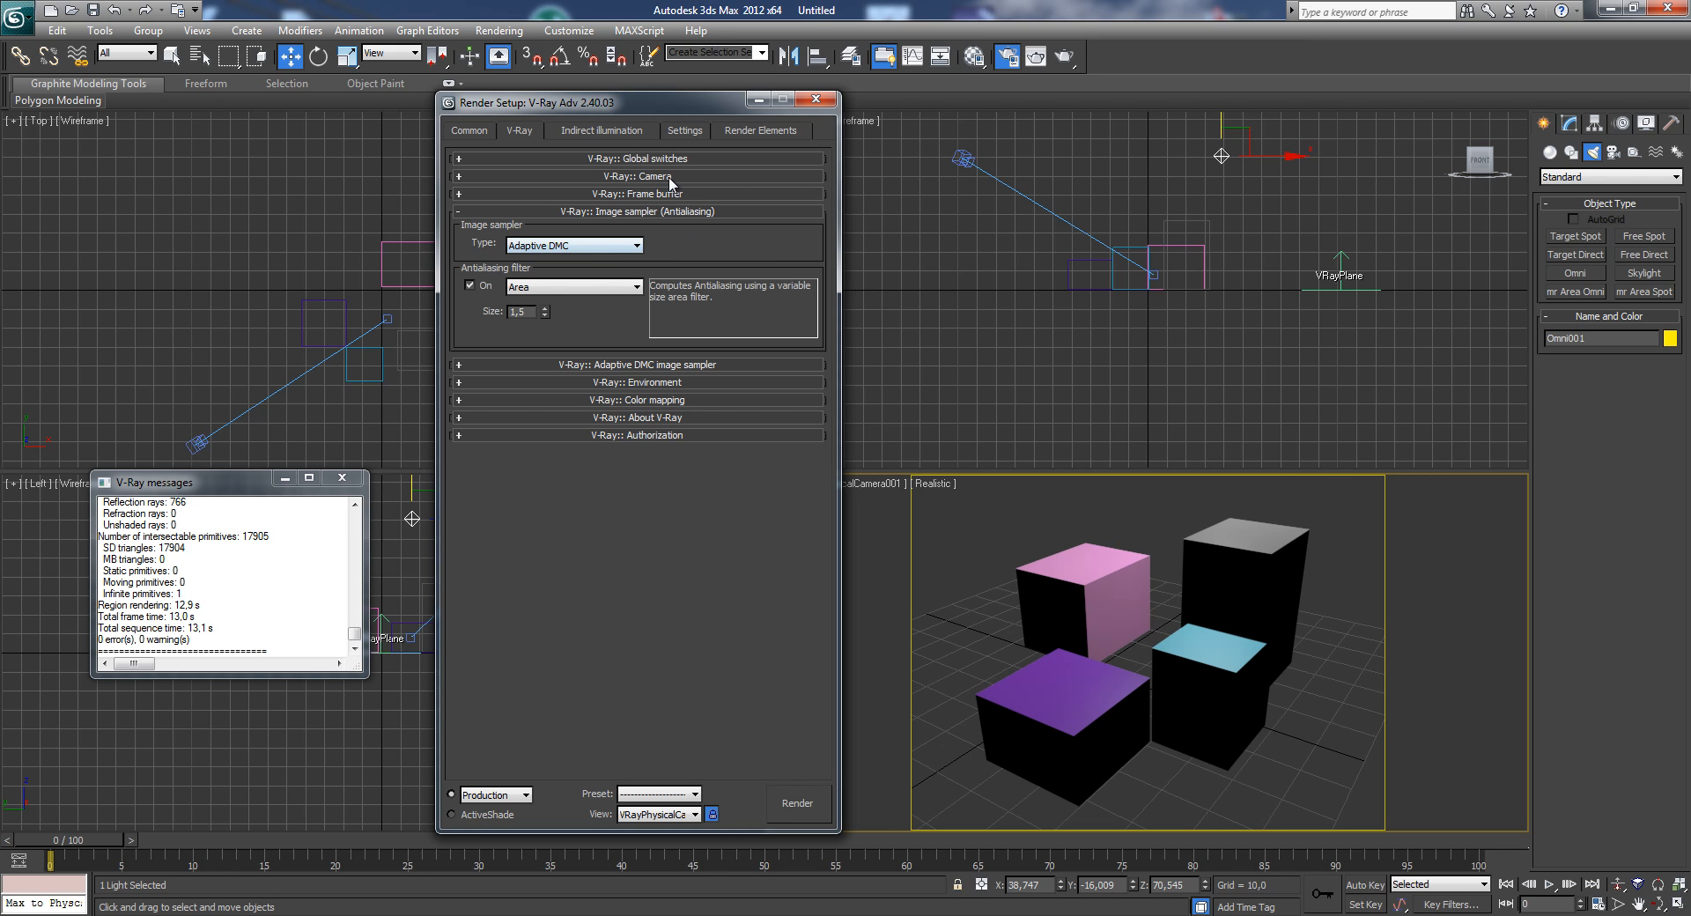
click(590, 195)
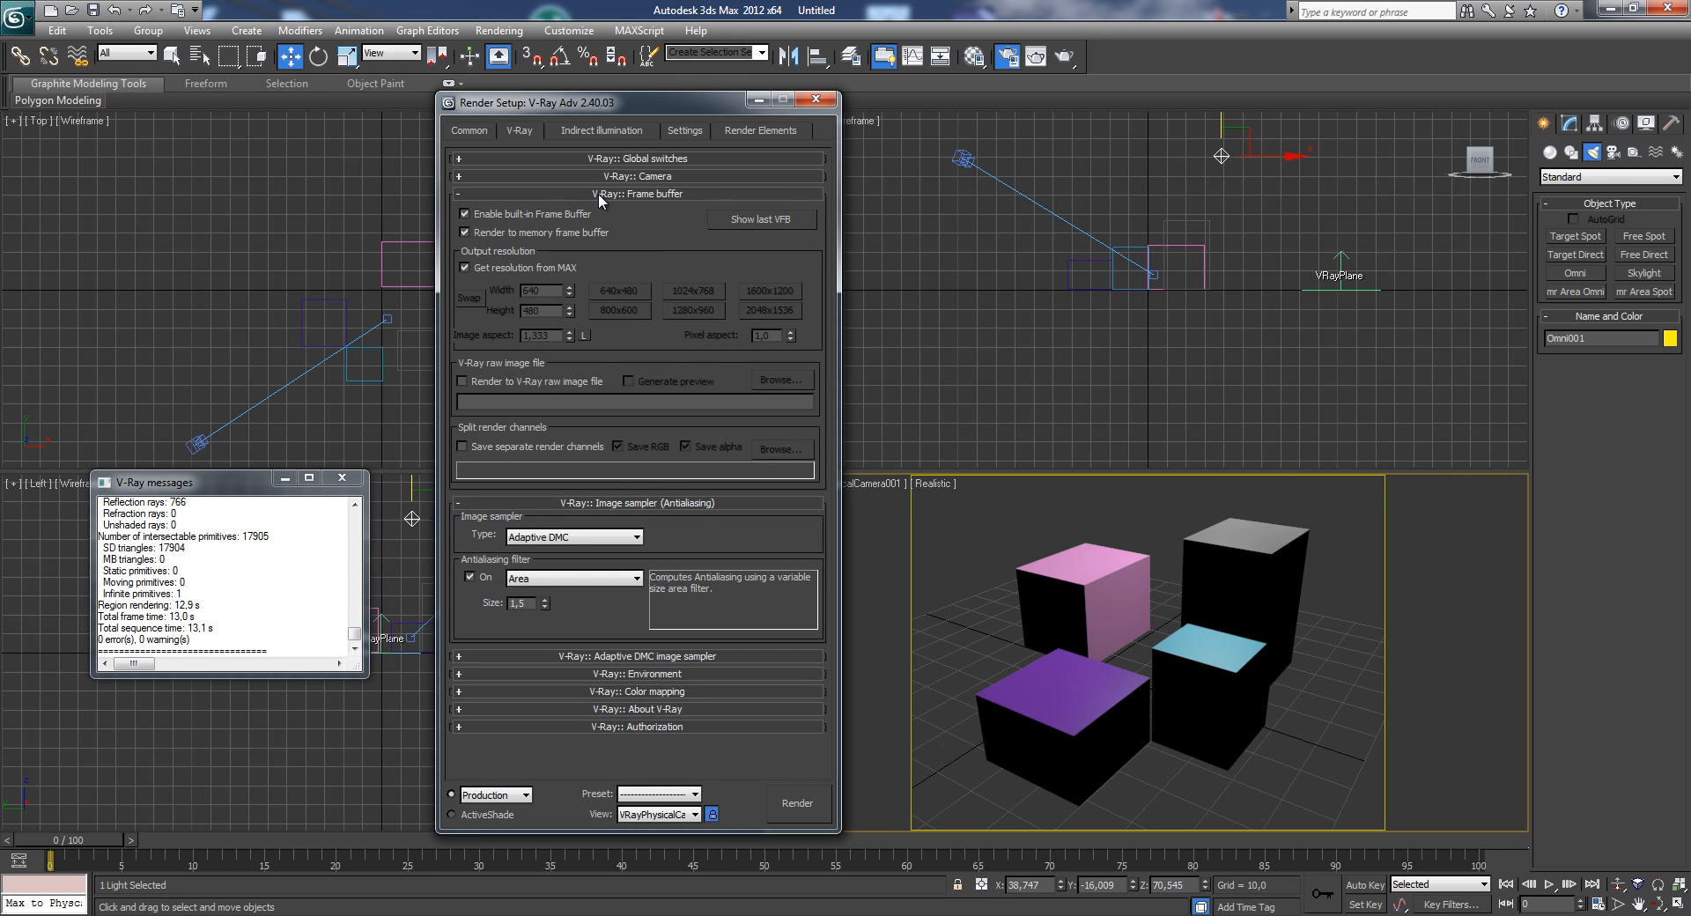
click(604, 195)
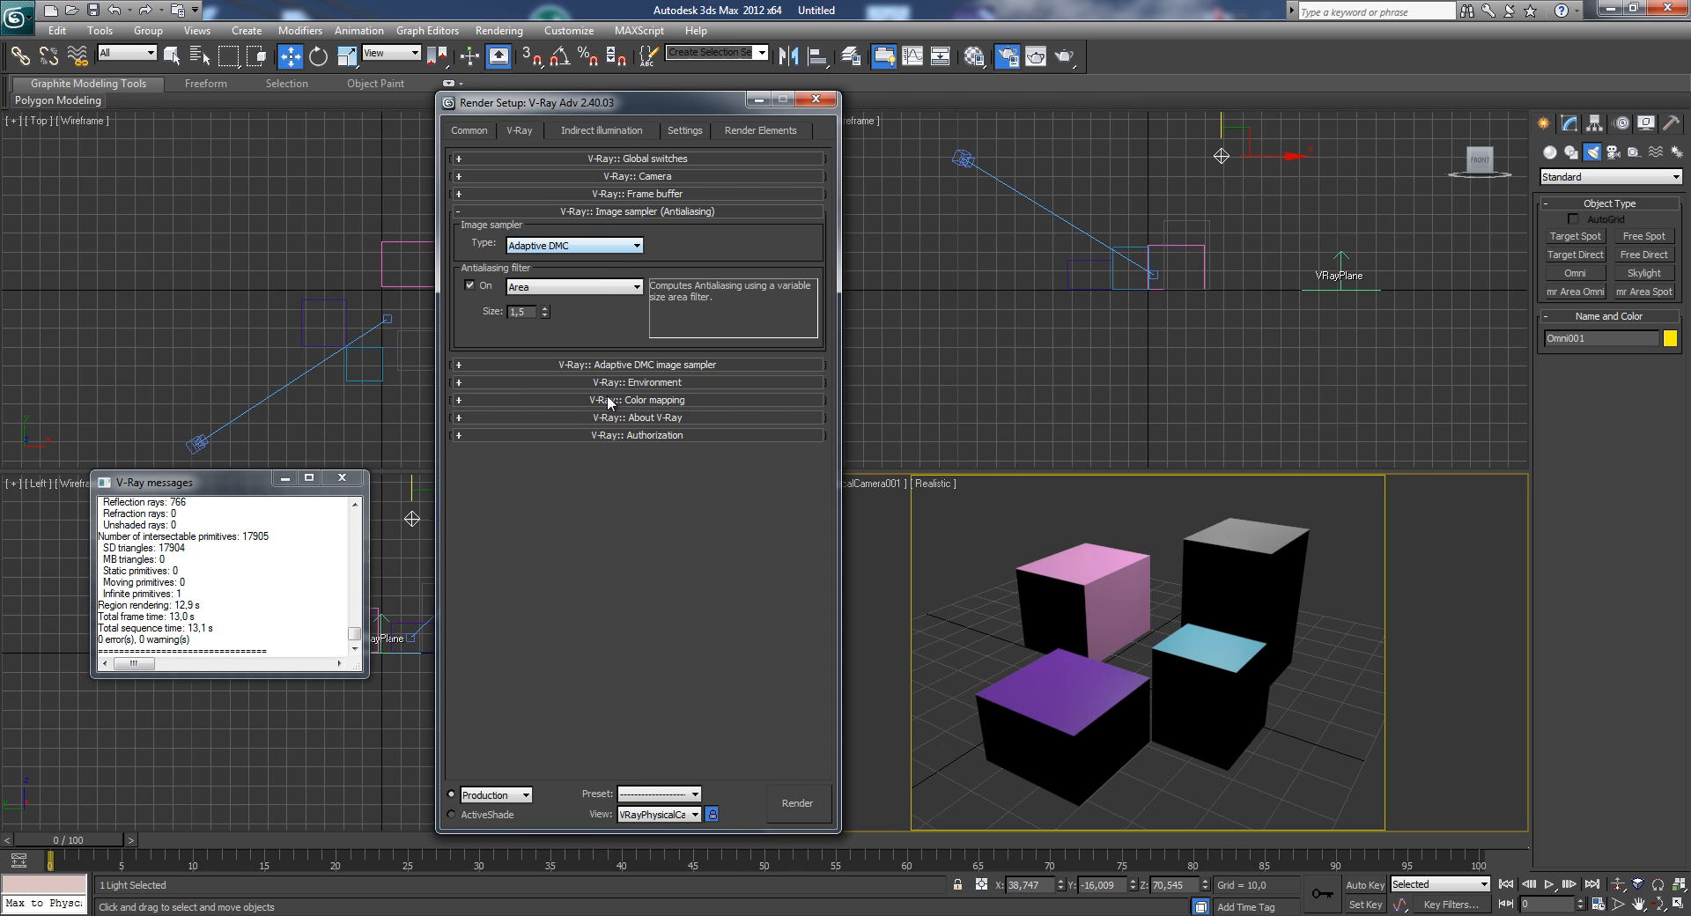
- Set the Adaptive DMC image sampler's max subdivs to 1 and the DMC sampler's noise threshold to 0,1
click(620, 367)
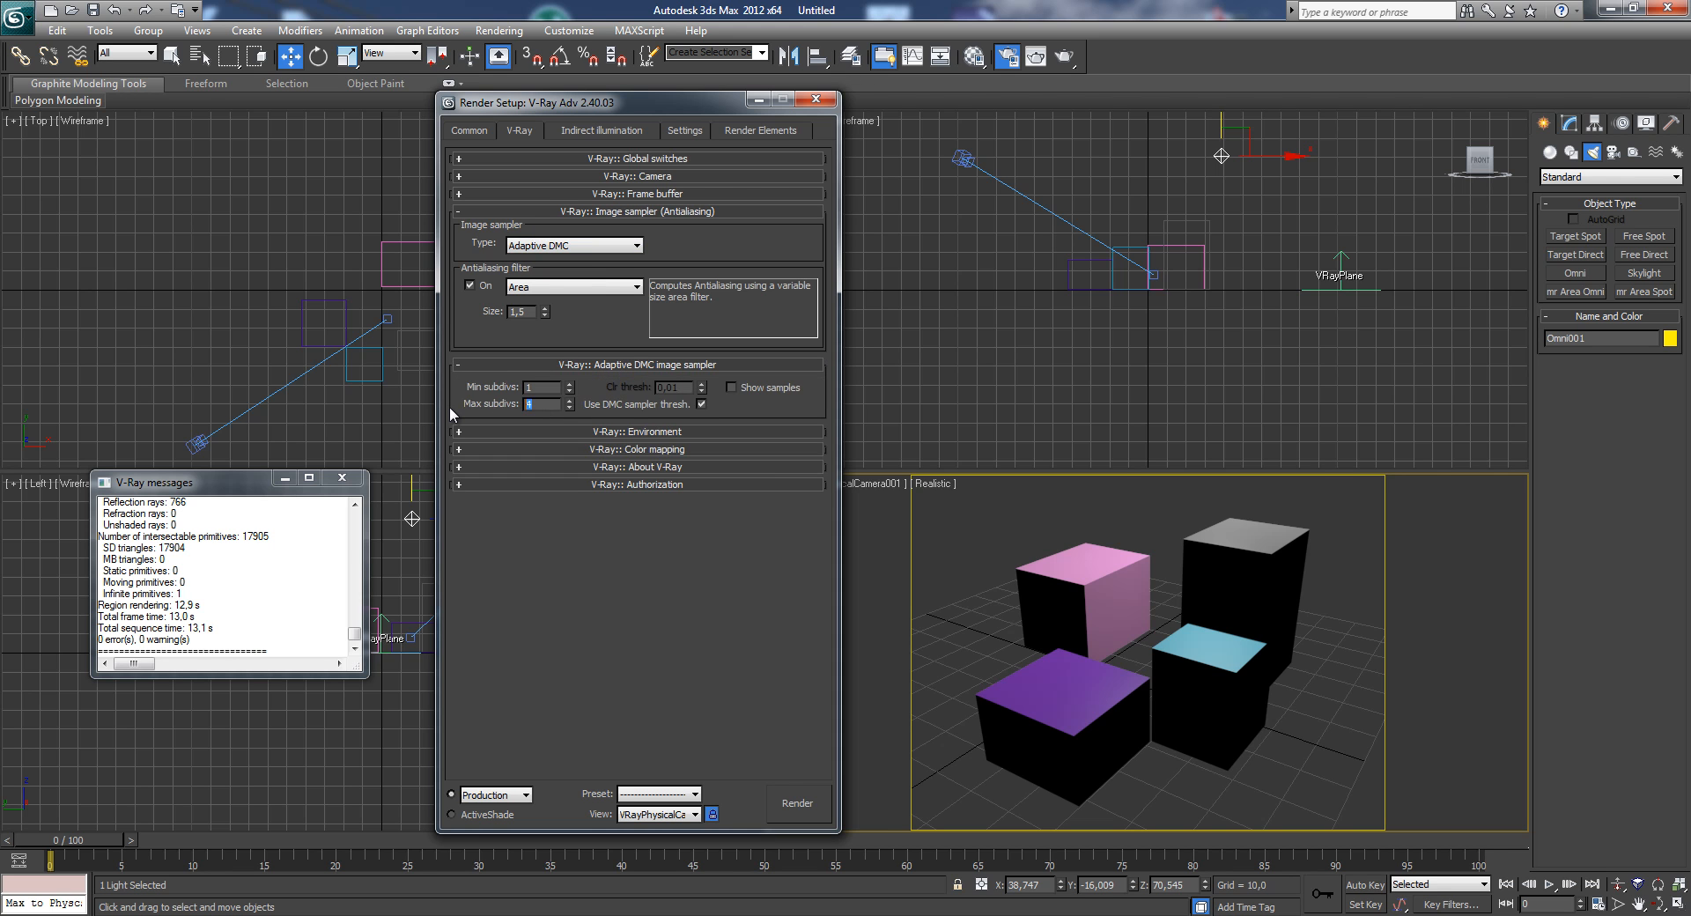
text(1)
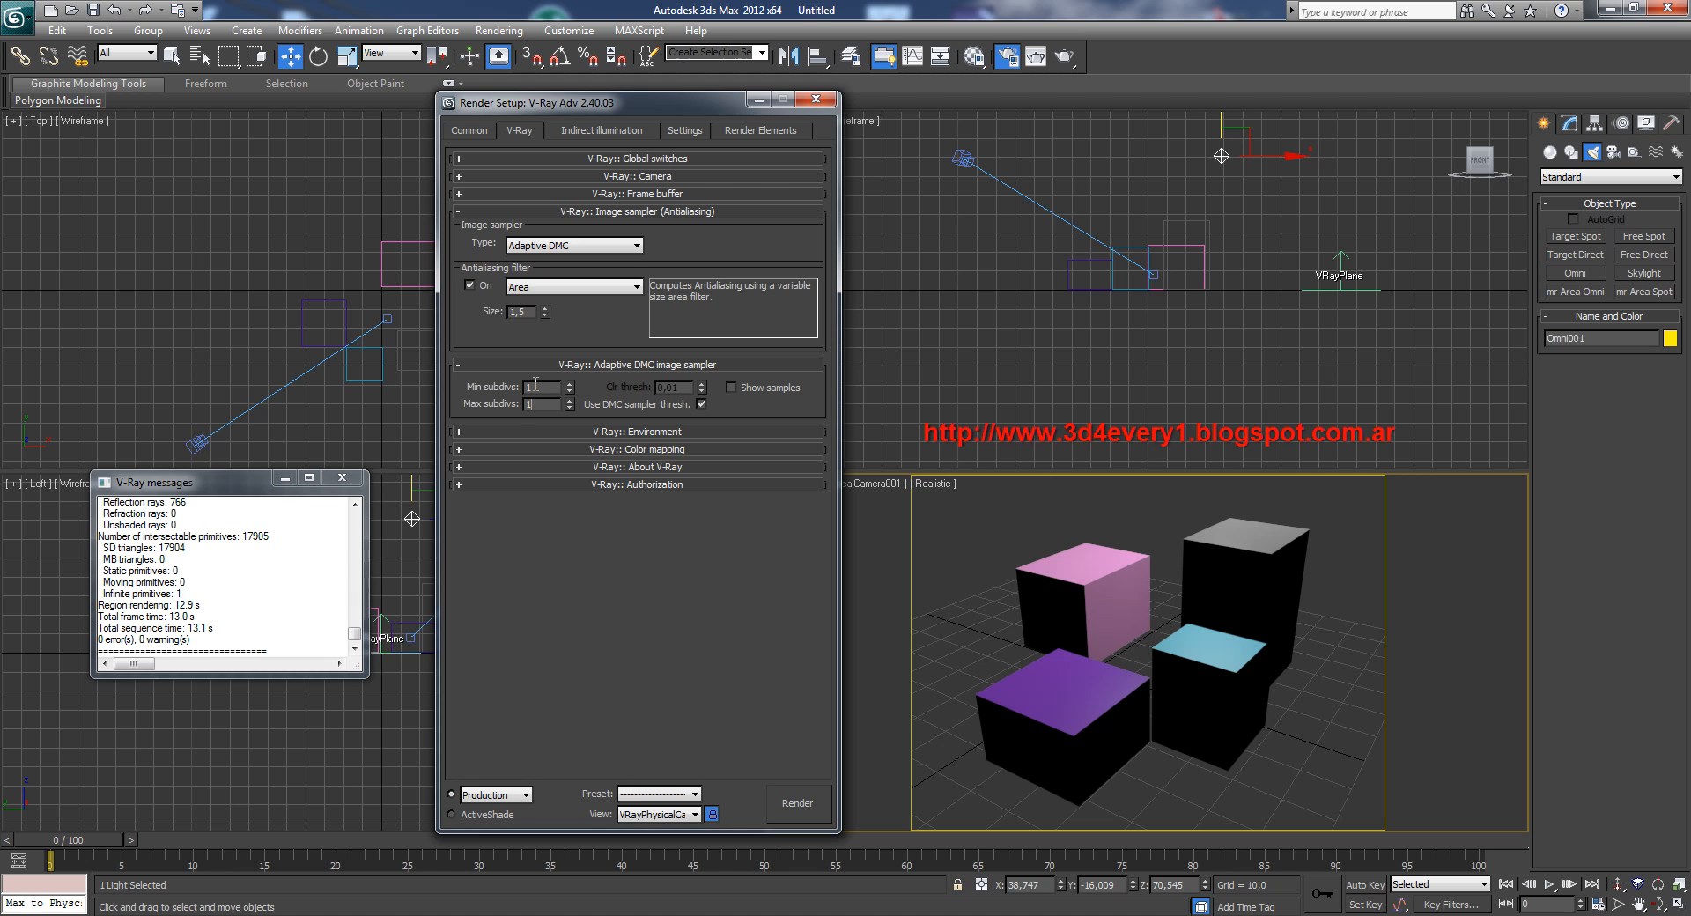
click(686, 130)
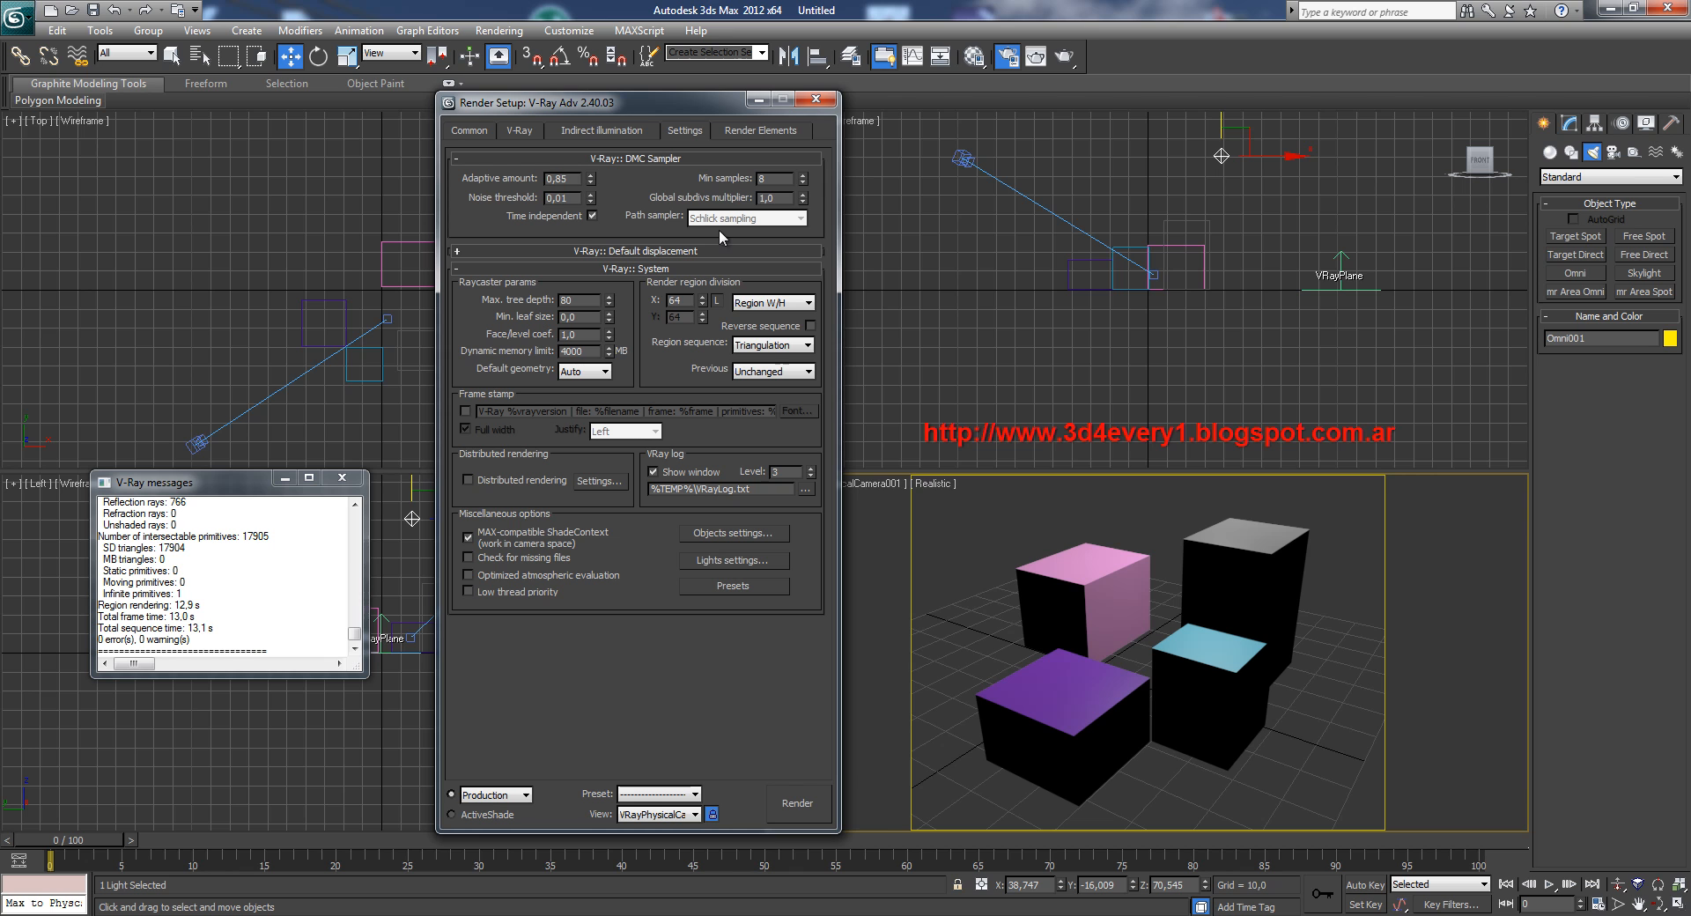
double_click(561, 198)
click(569, 200)
drag(569, 200, 557, 198)
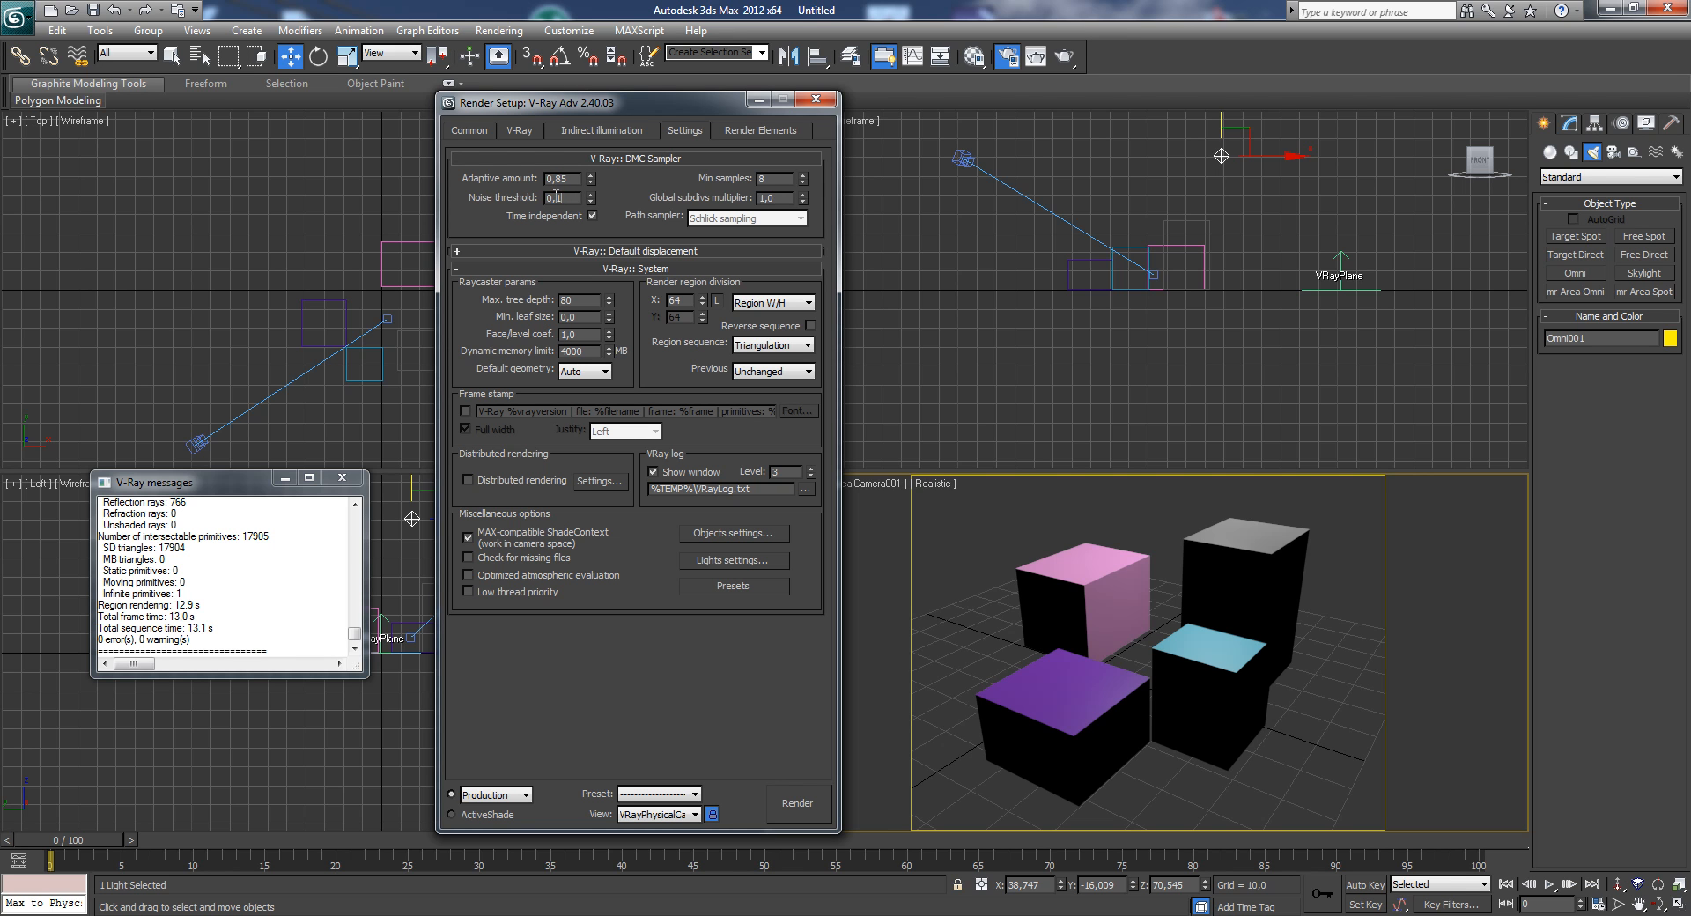
text(1)
drag(783, 200, 603, 233)
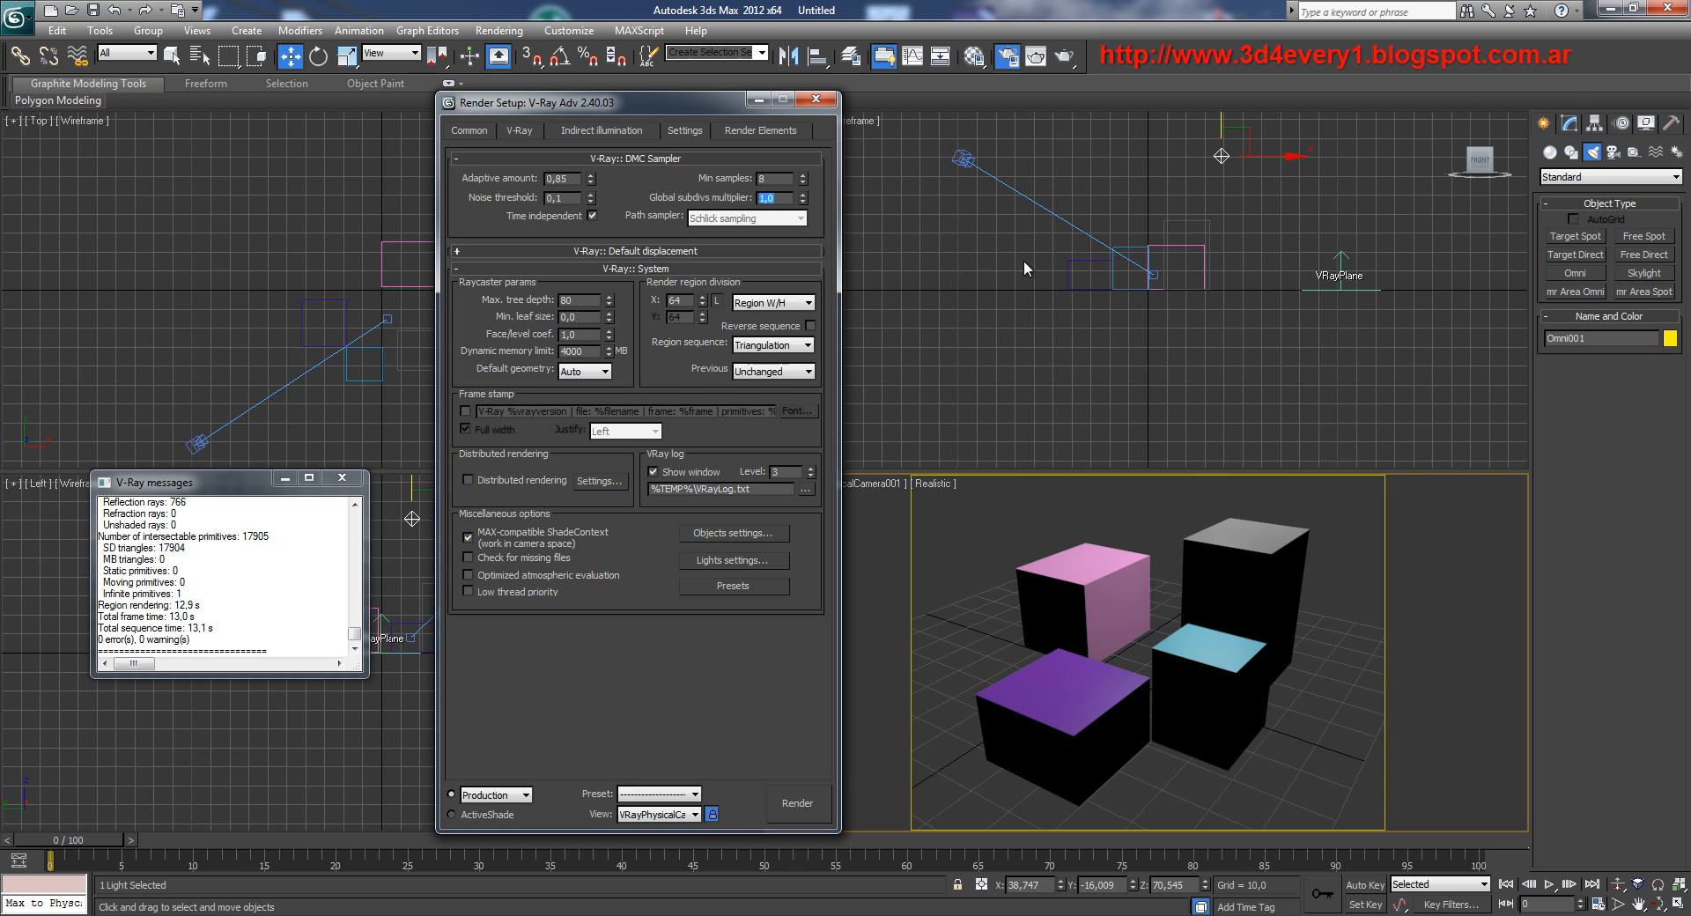
- Turn on V-Ray indirect illumination with Light cache as the secondary bounces engine
click(607, 130)
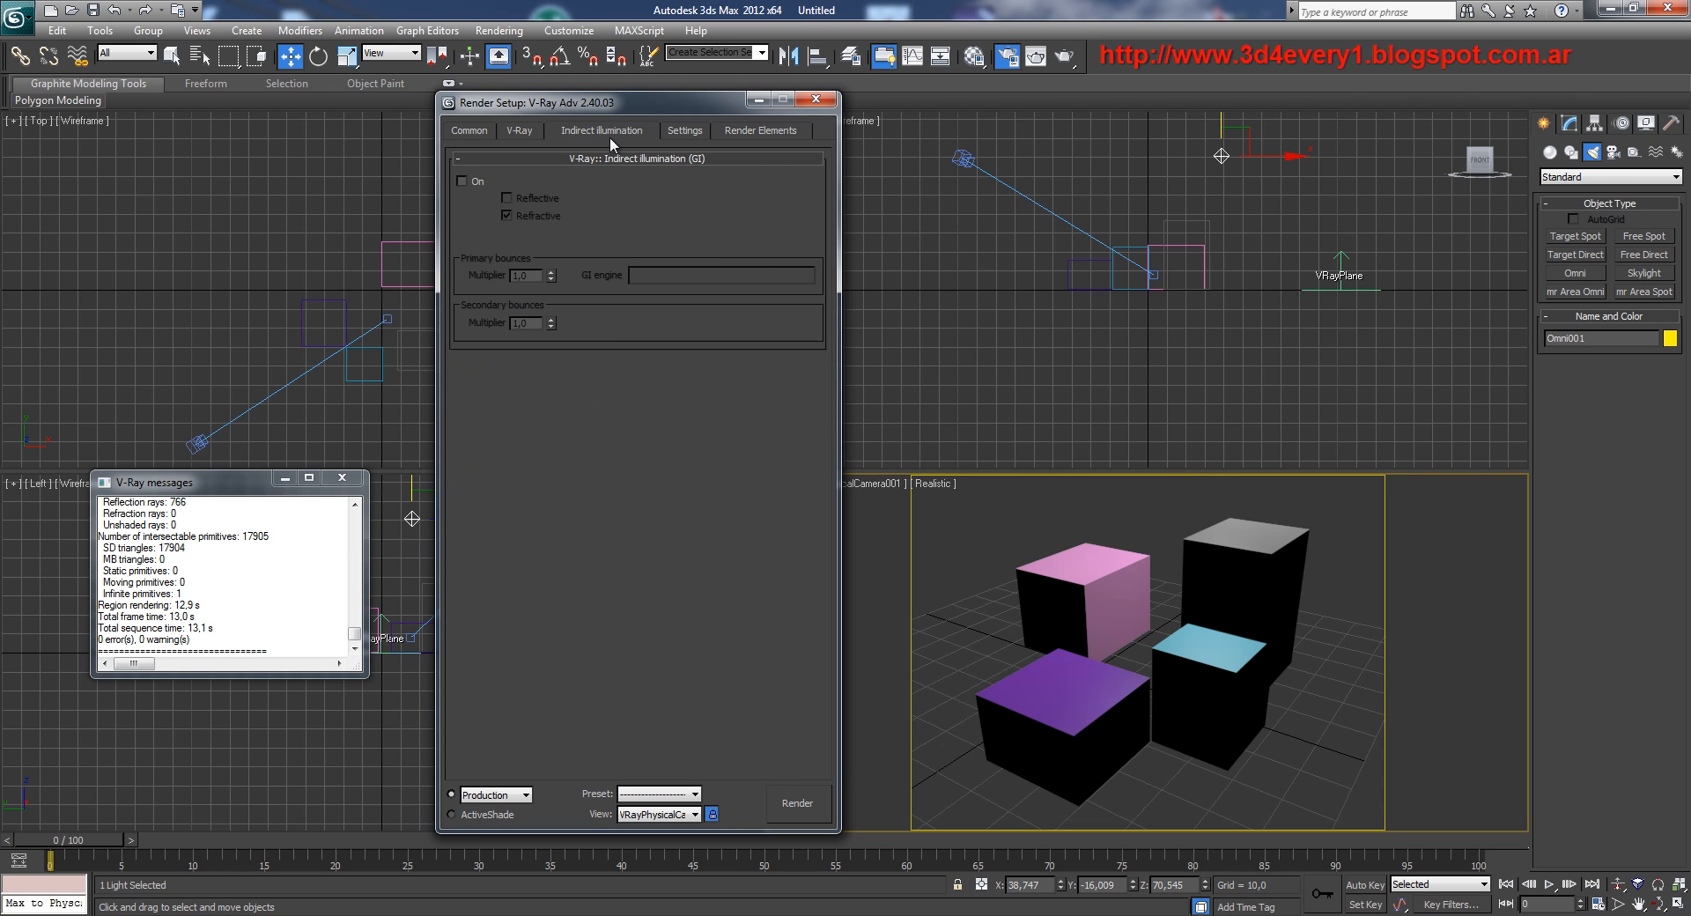
click(461, 182)
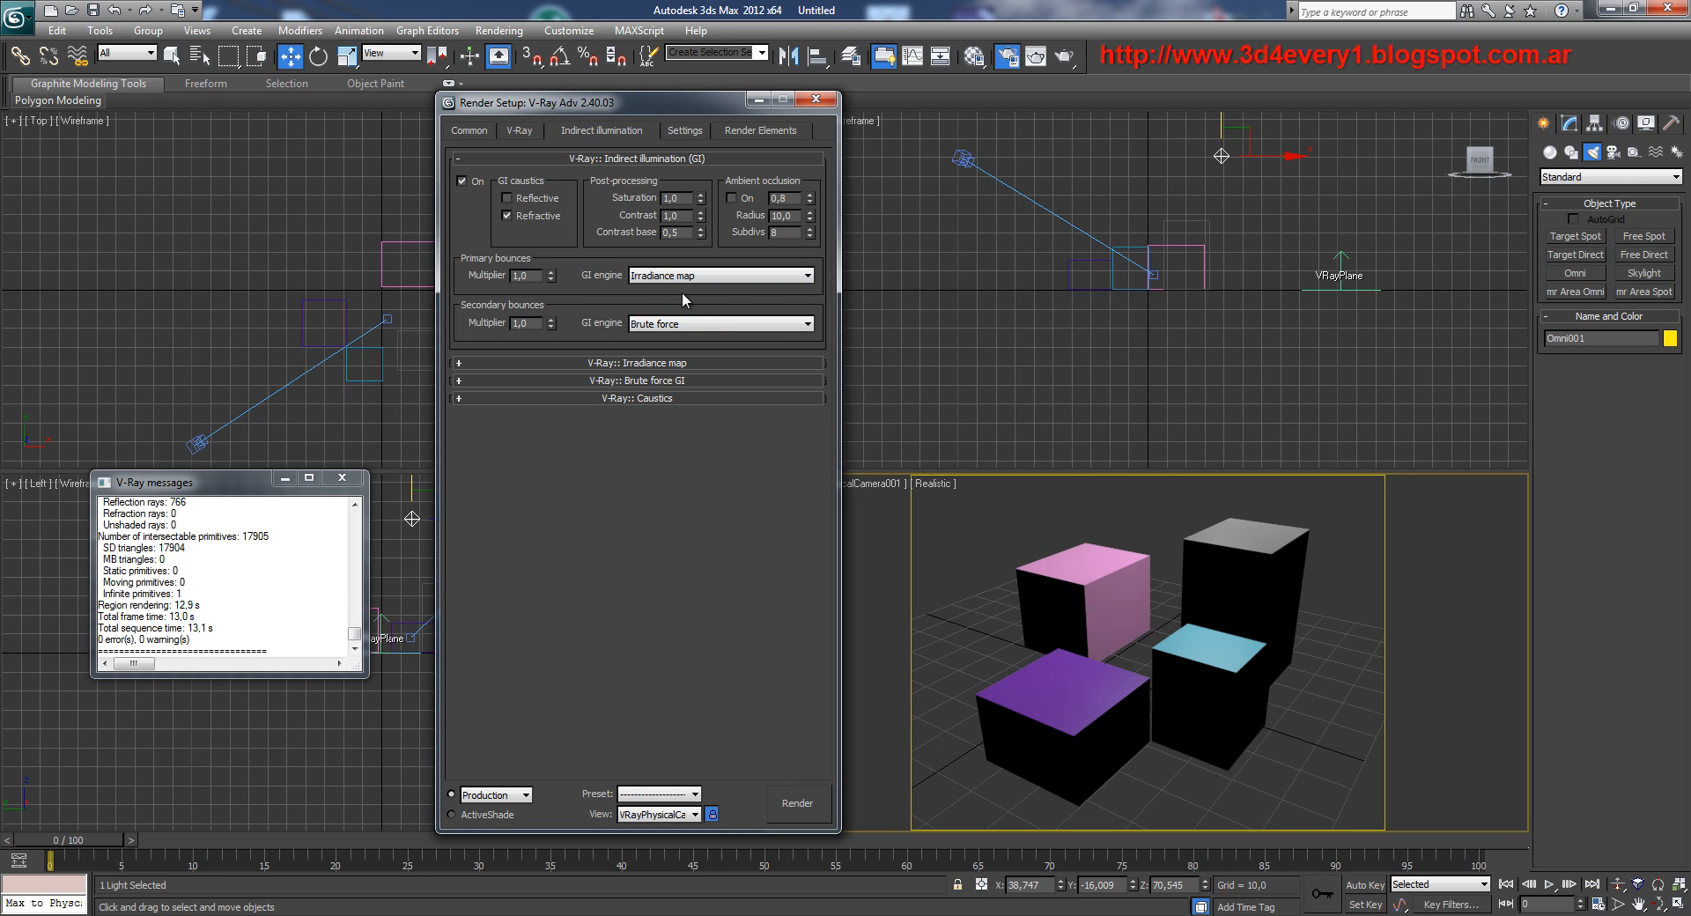
click(733, 328)
click(669, 374)
- Change the irradiance map's built-in preset and set its HSph. subdivs to 30
click(653, 363)
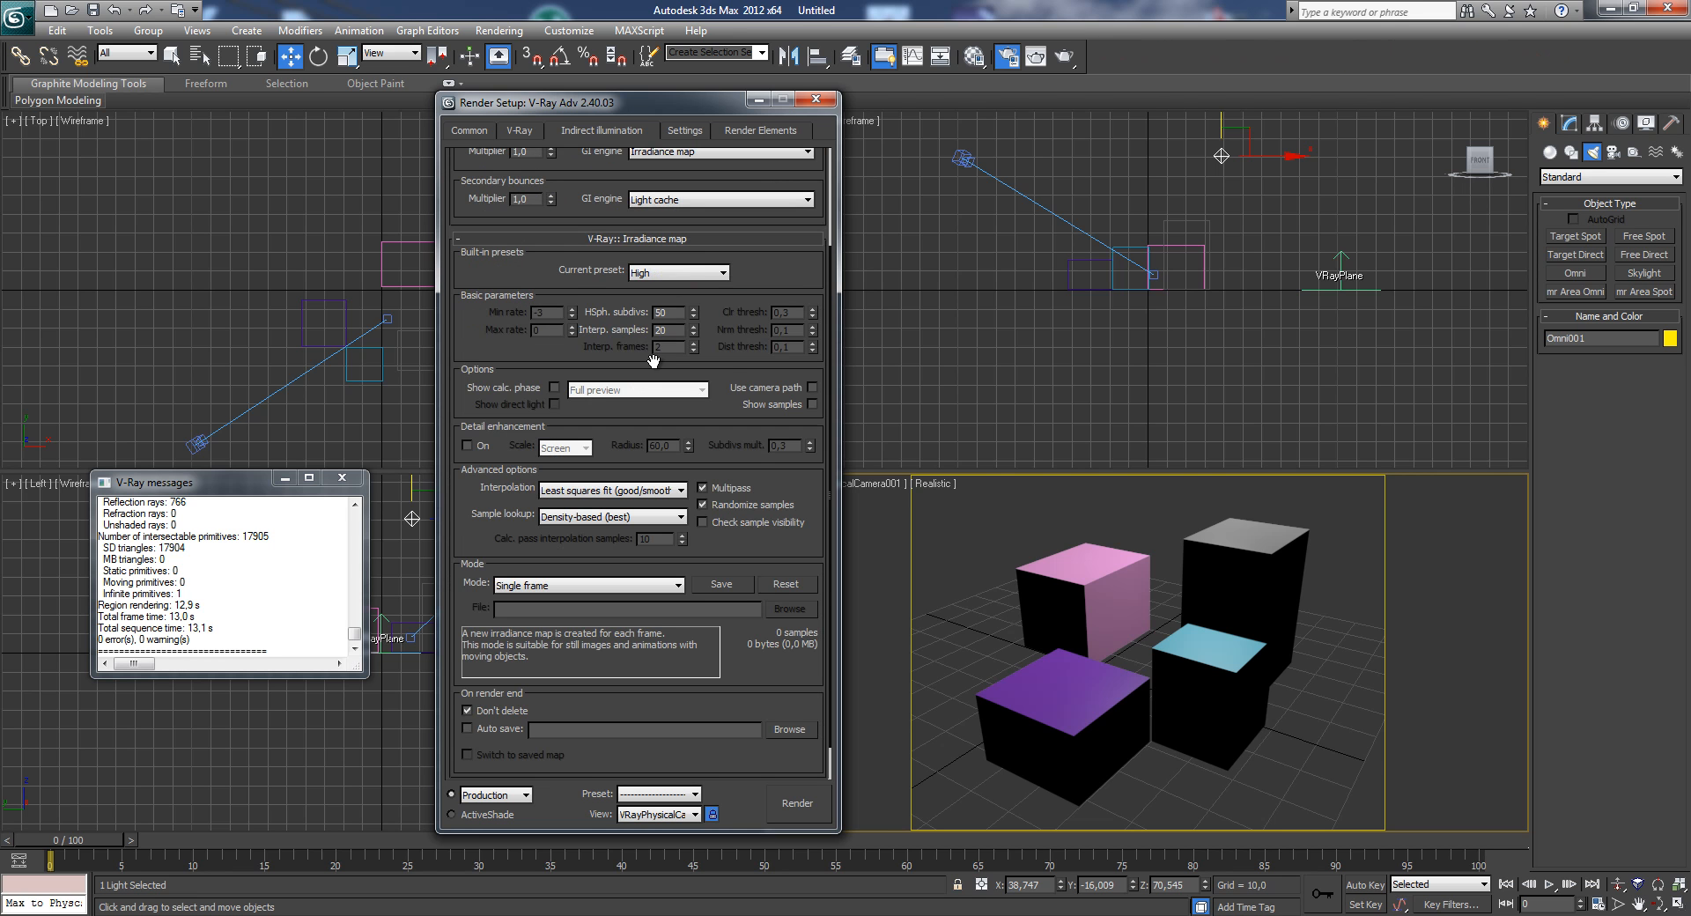
click(709, 273)
click(649, 300)
text(30)
click(754, 240)
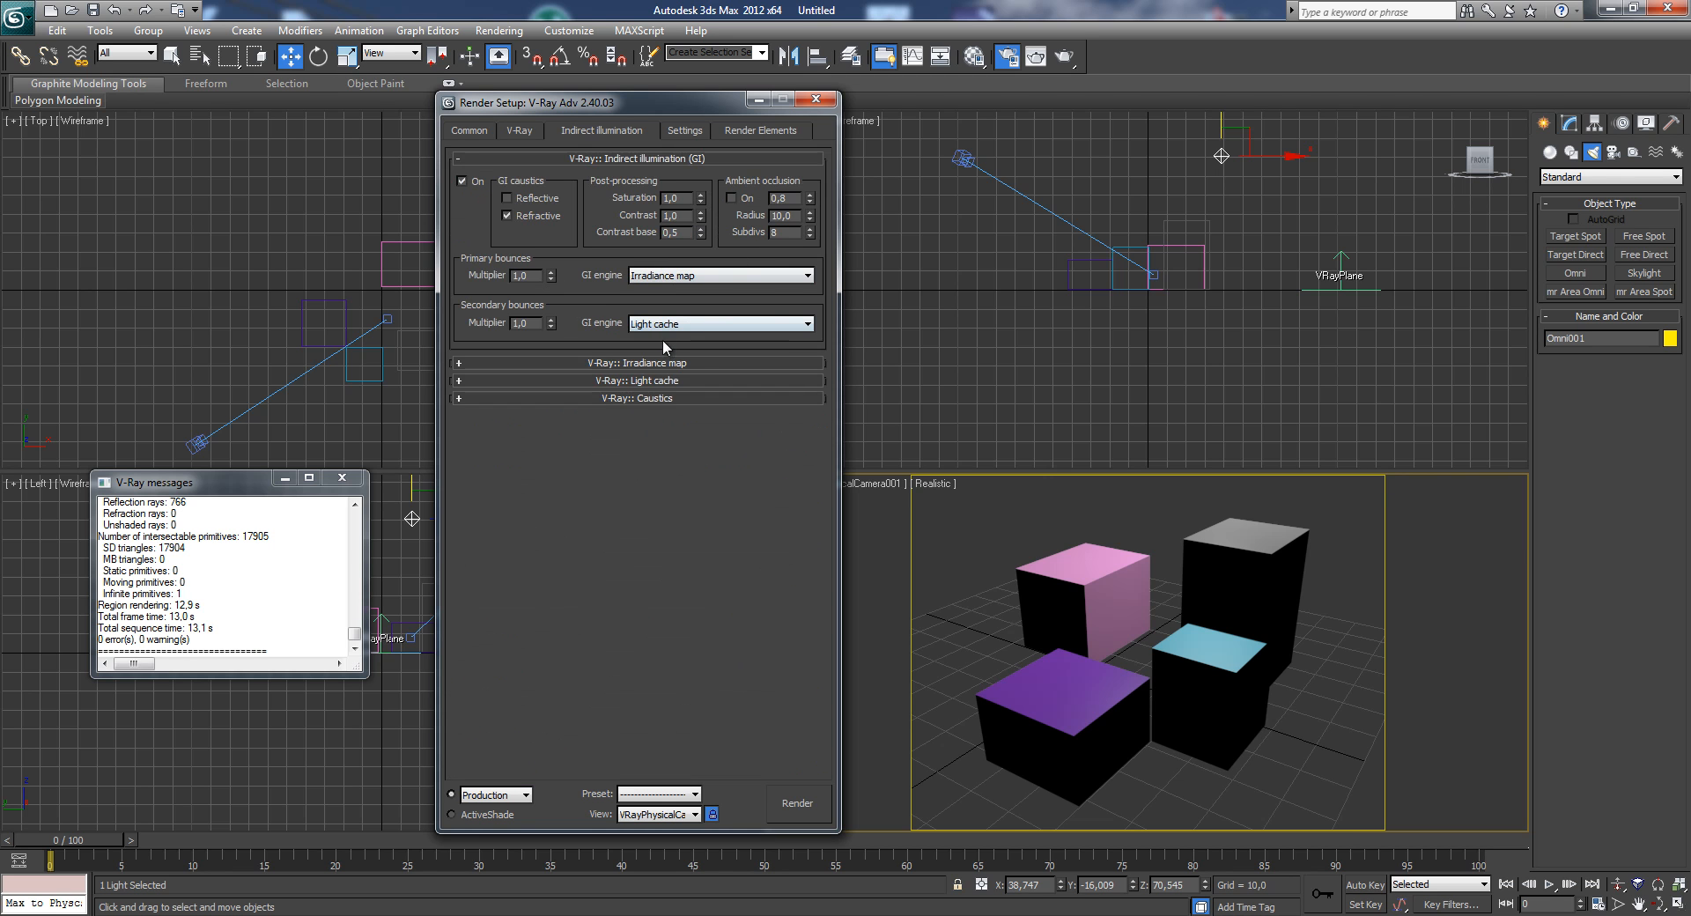
- Set the light cache calculation subdivs to 400
click(649, 380)
click(577, 411)
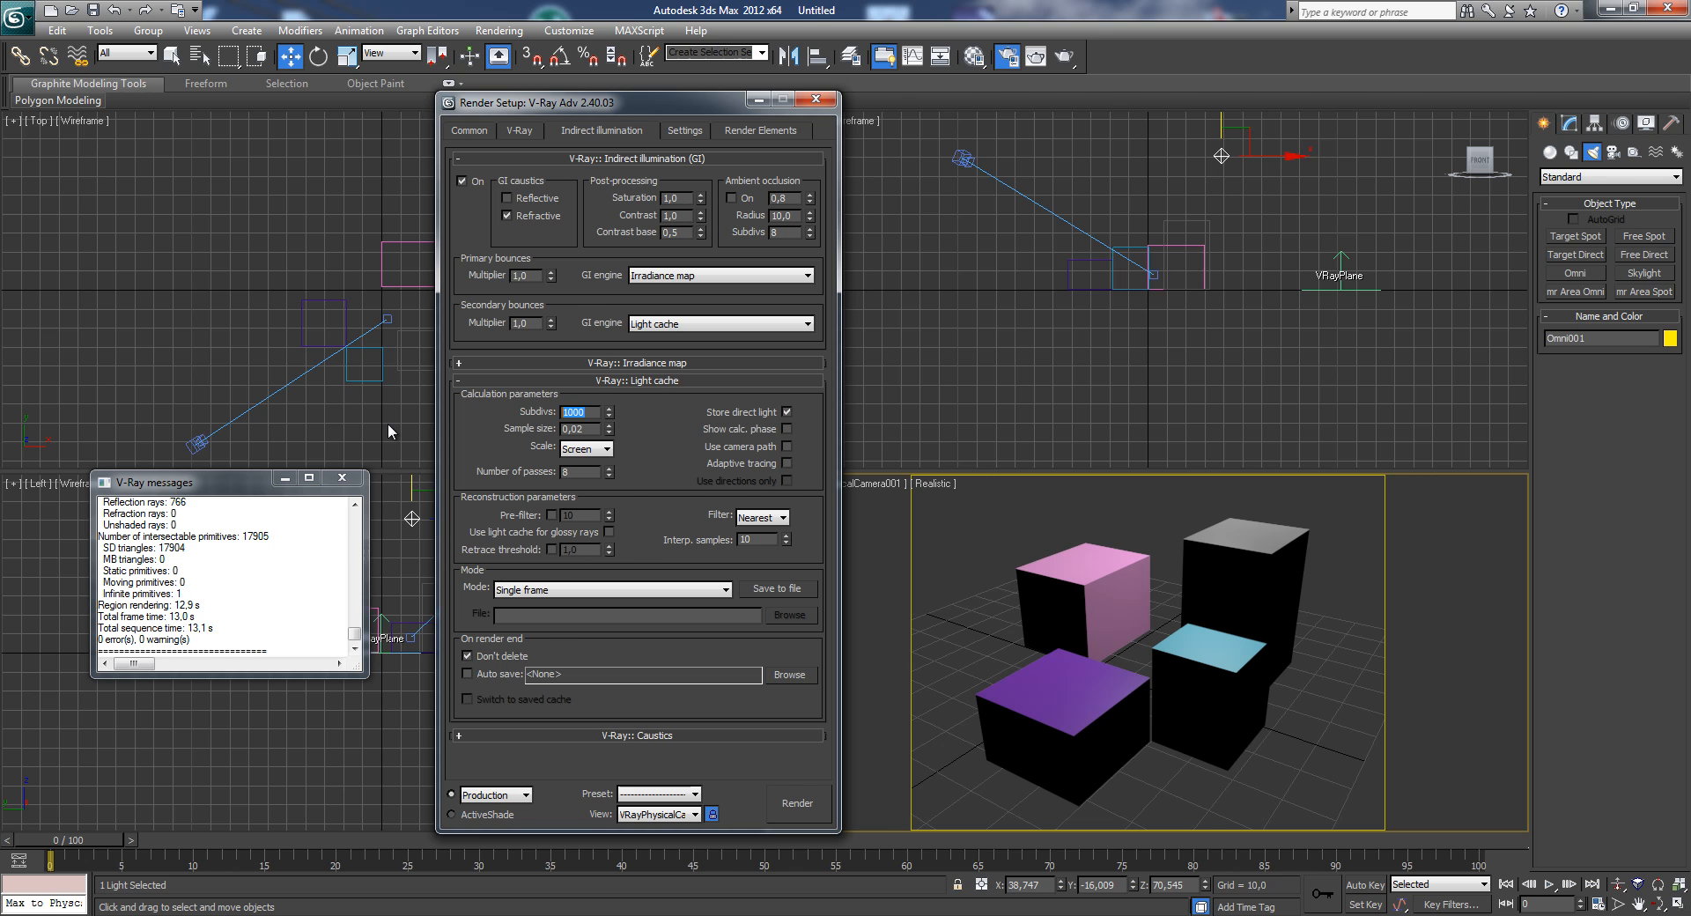
text(400)
click(652, 381)
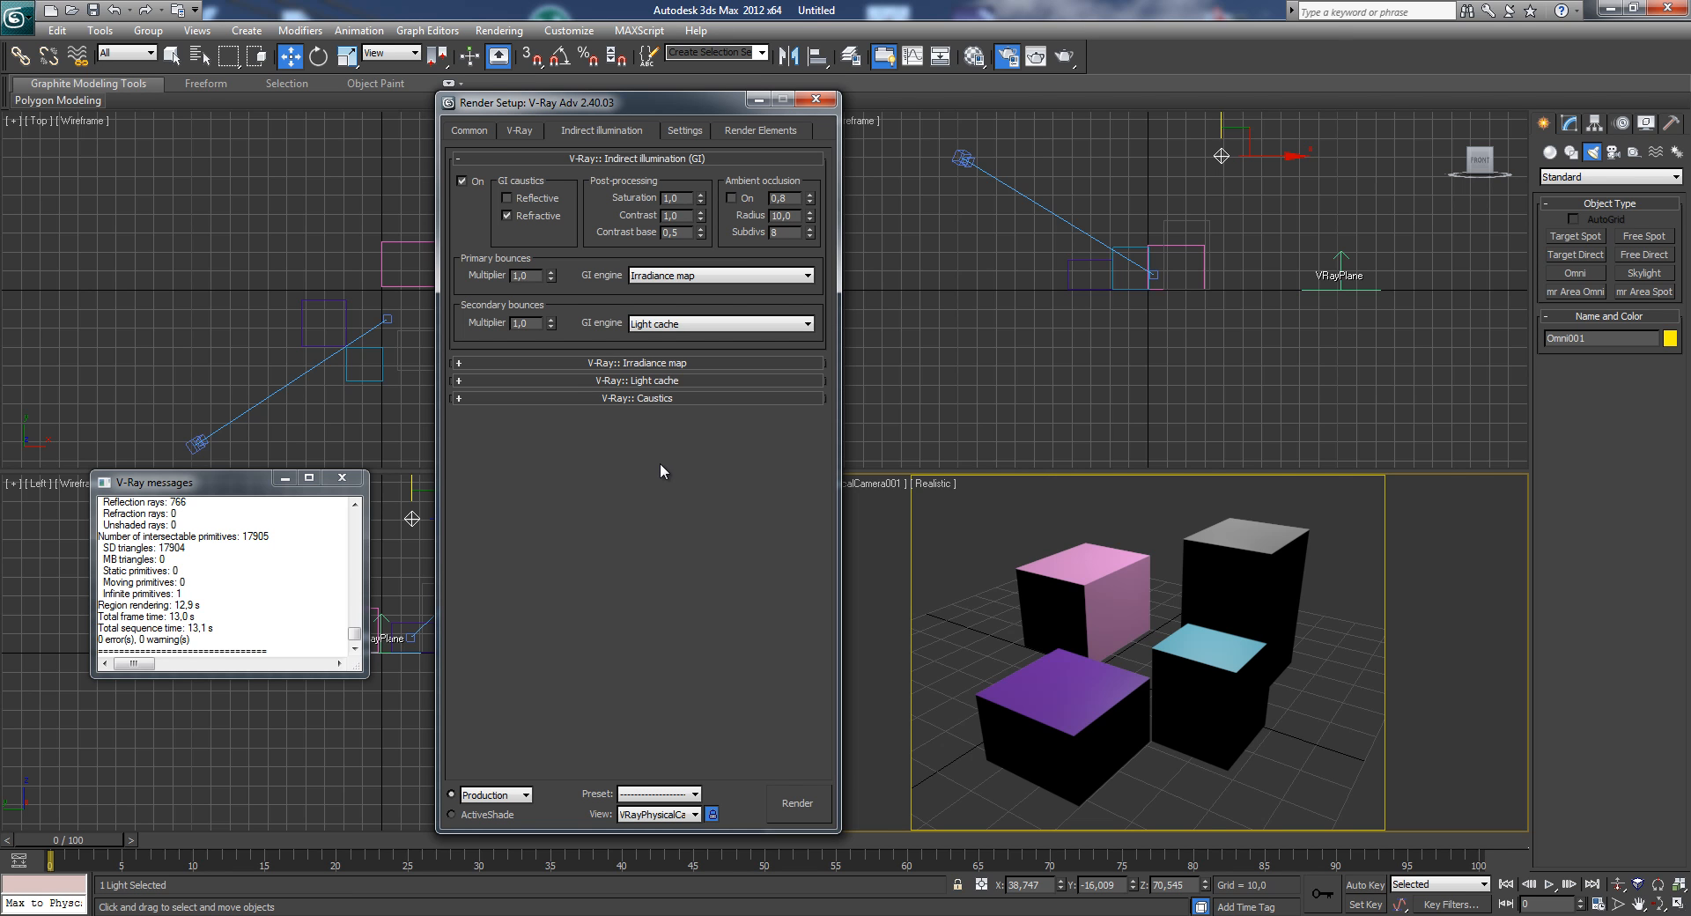
- Review the ambient occlusion subdivs and the DMC sampler's global subdivs multiplier
double_click(780, 232)
click(686, 130)
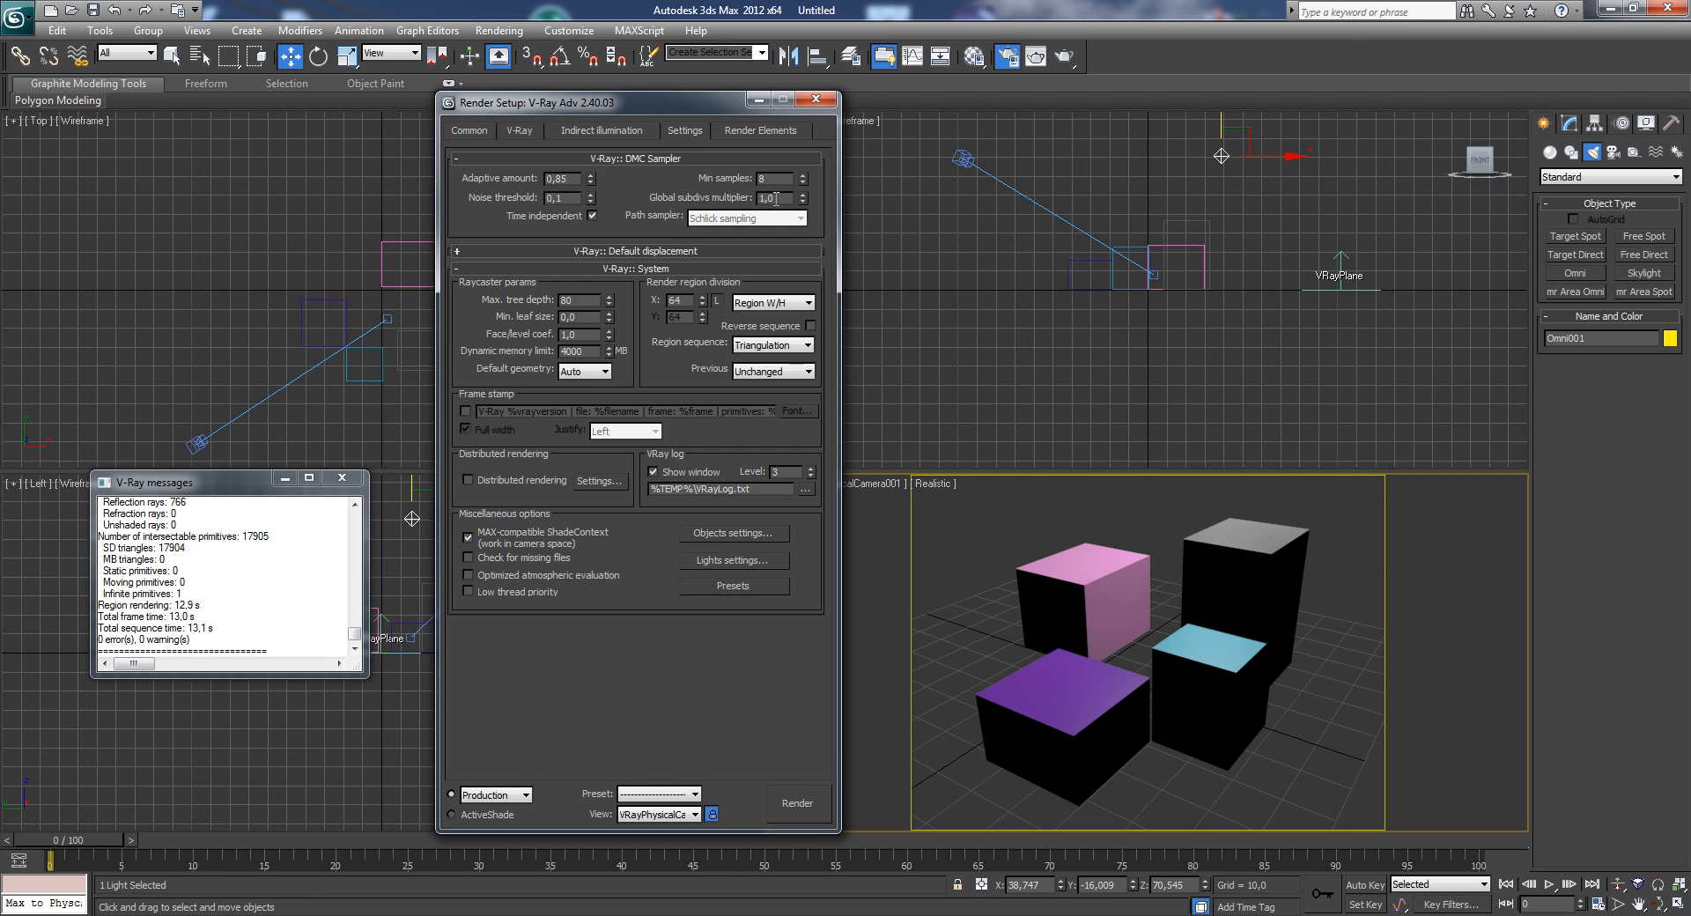
double_click(776, 198)
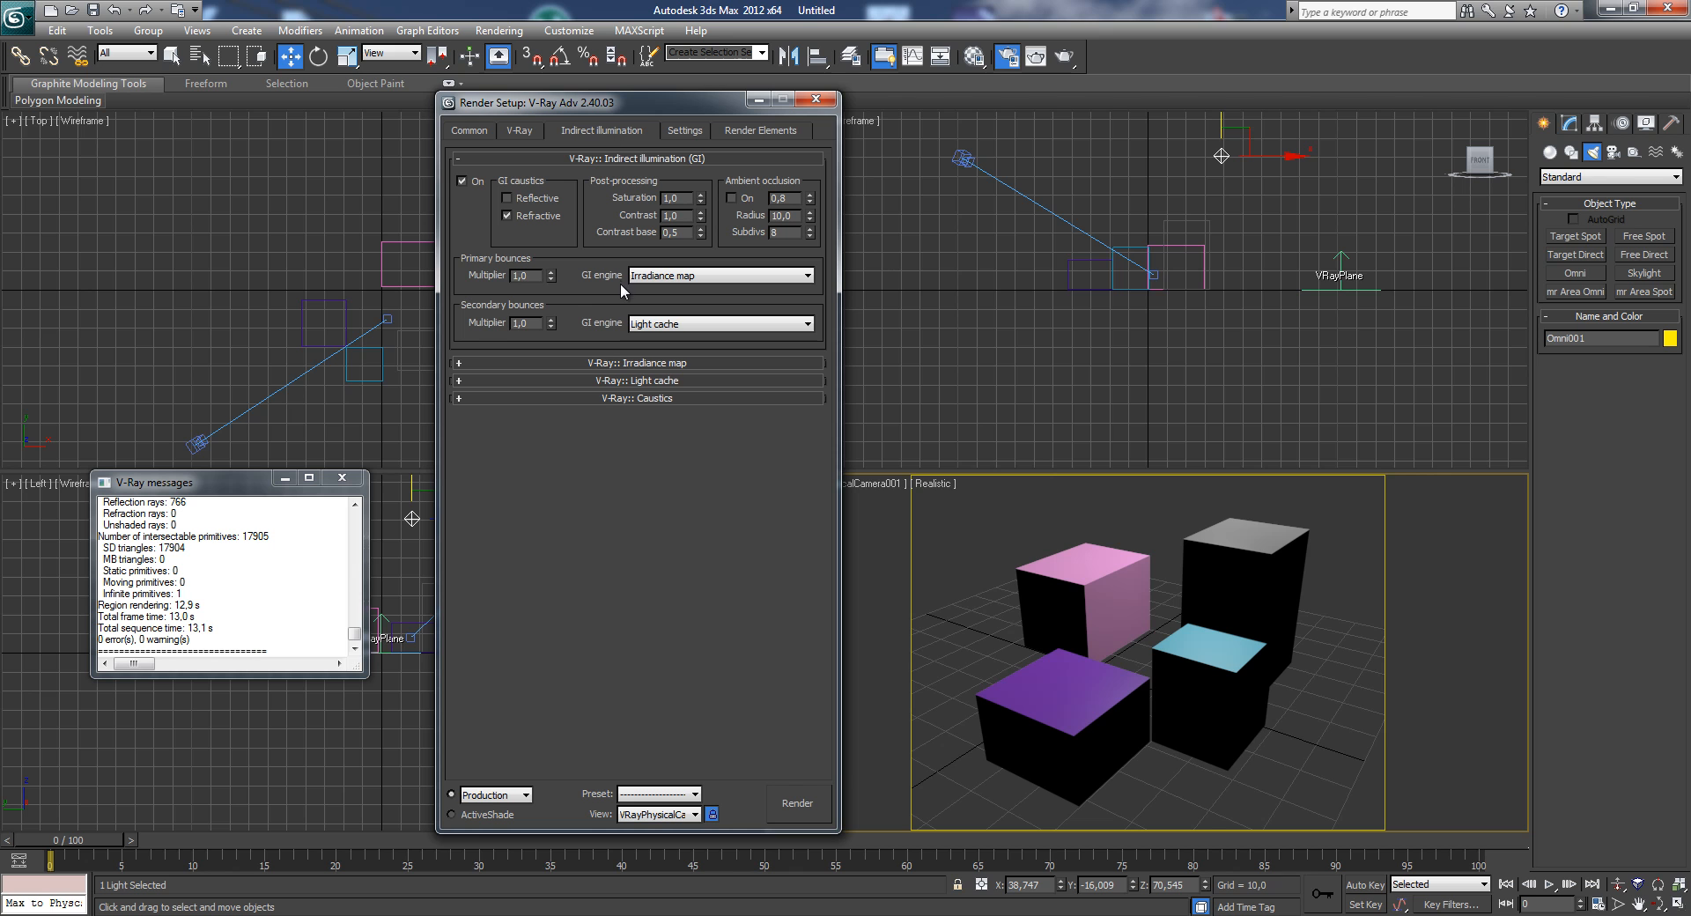
- Render the camera view and move the frame buffer window clear of the camera viewport
click(614, 161)
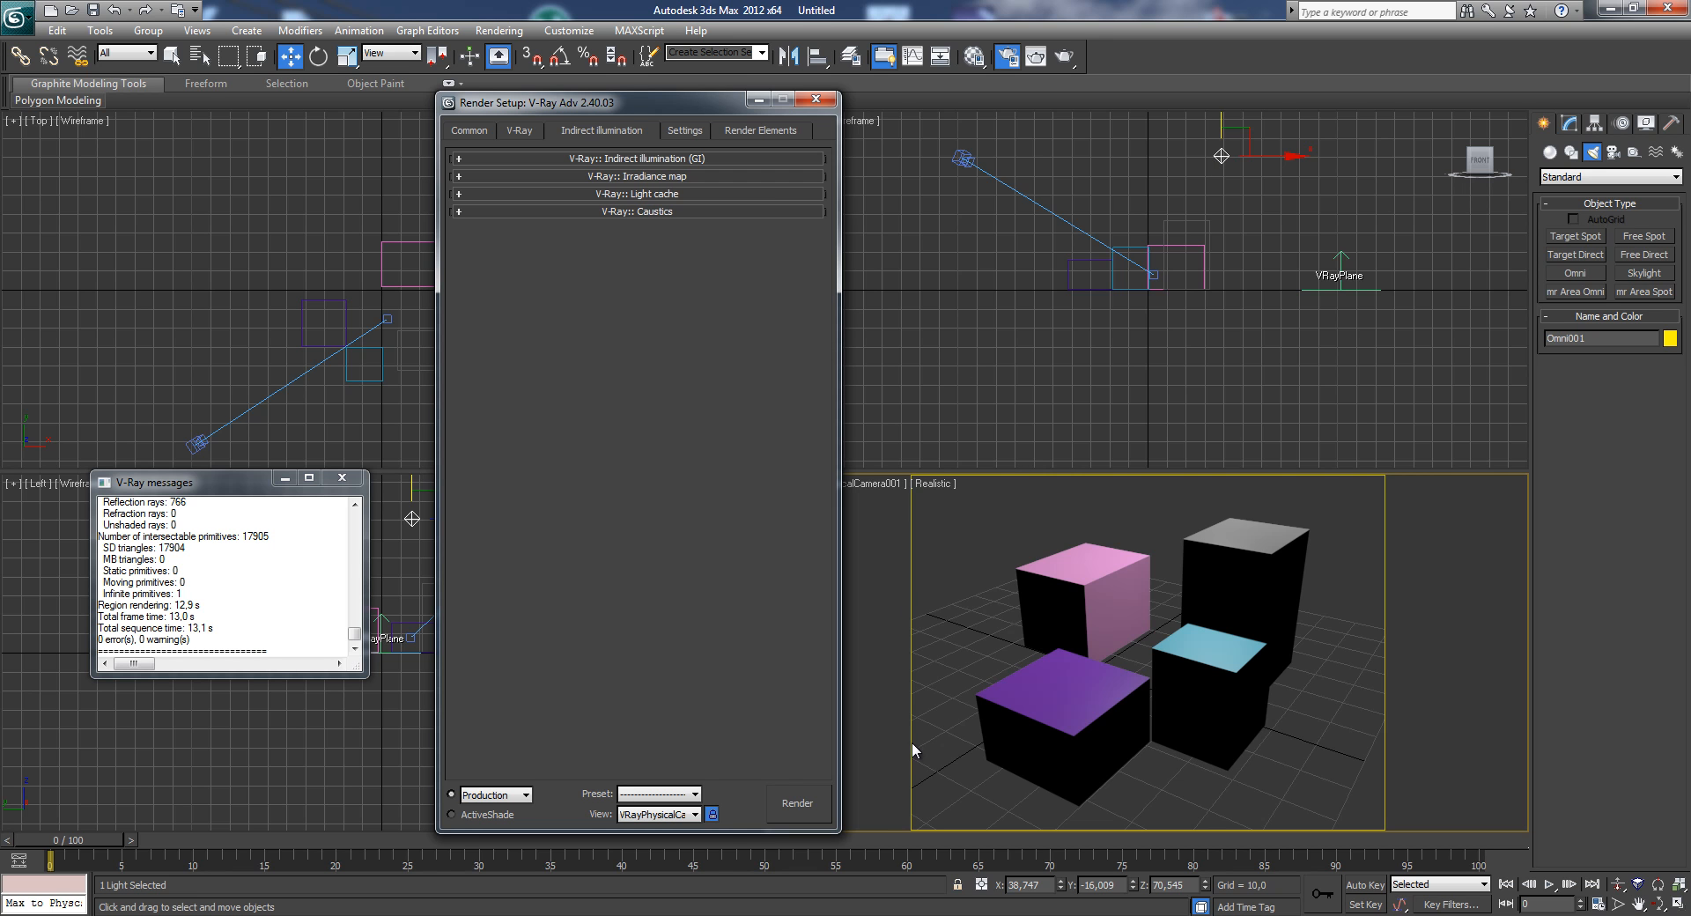
click(795, 803)
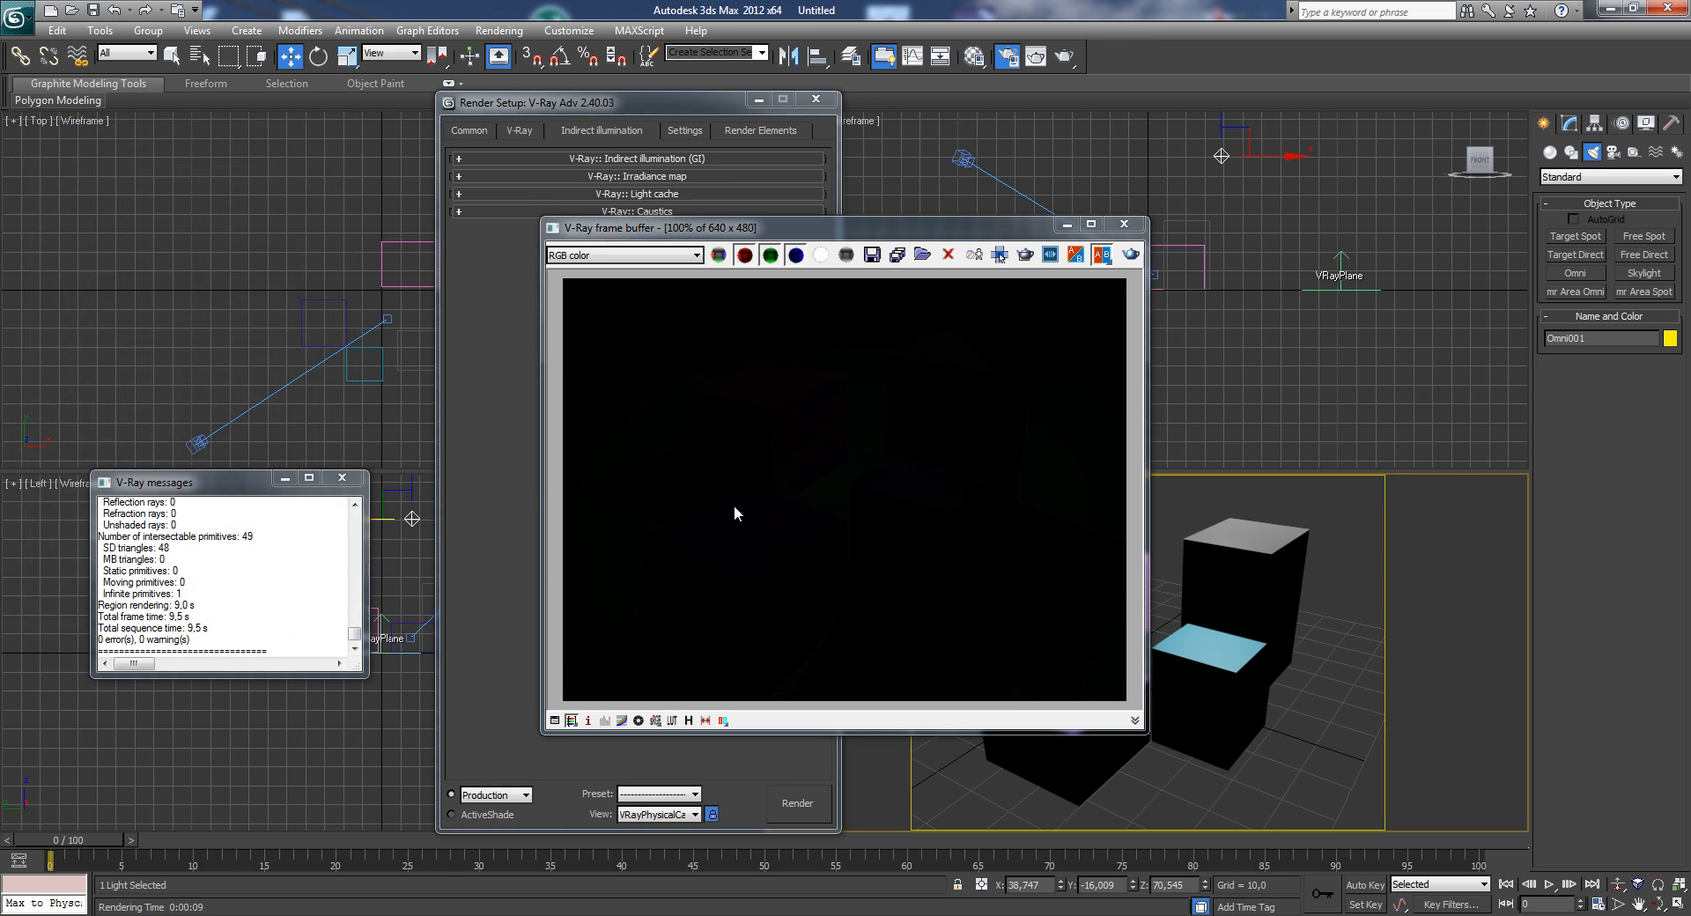
drag(909, 236, 736, 172)
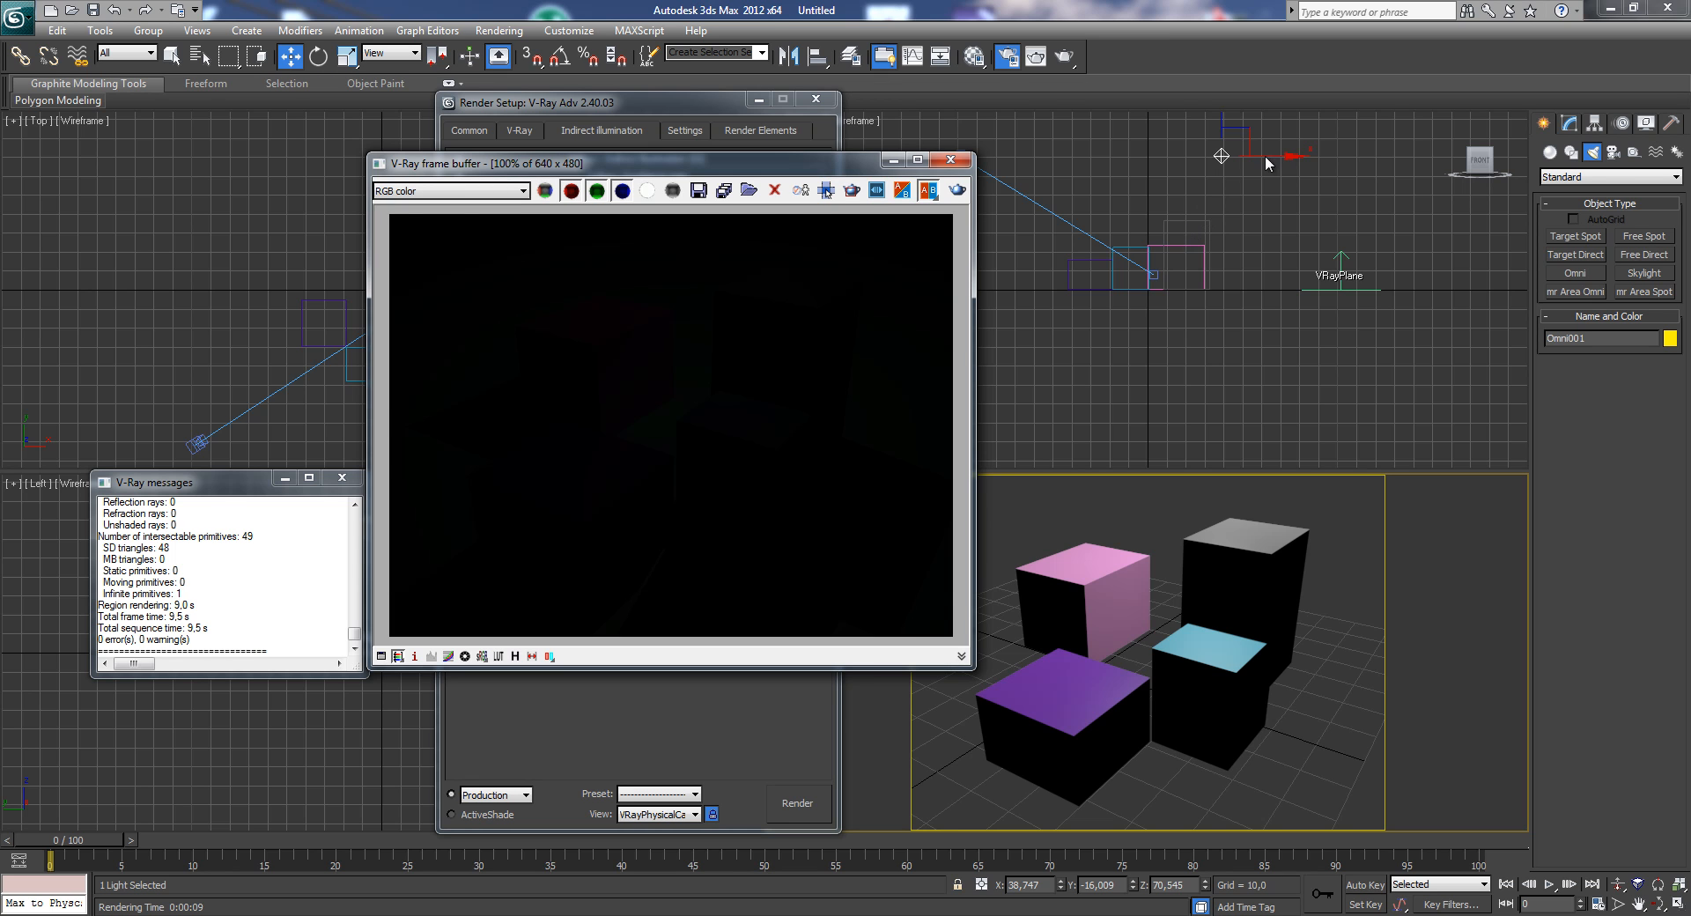
- Lower the omni light to a height of about 49 in the Front view and rearrange the render windows around it
click(1223, 129)
drag(1223, 123, 1220, 163)
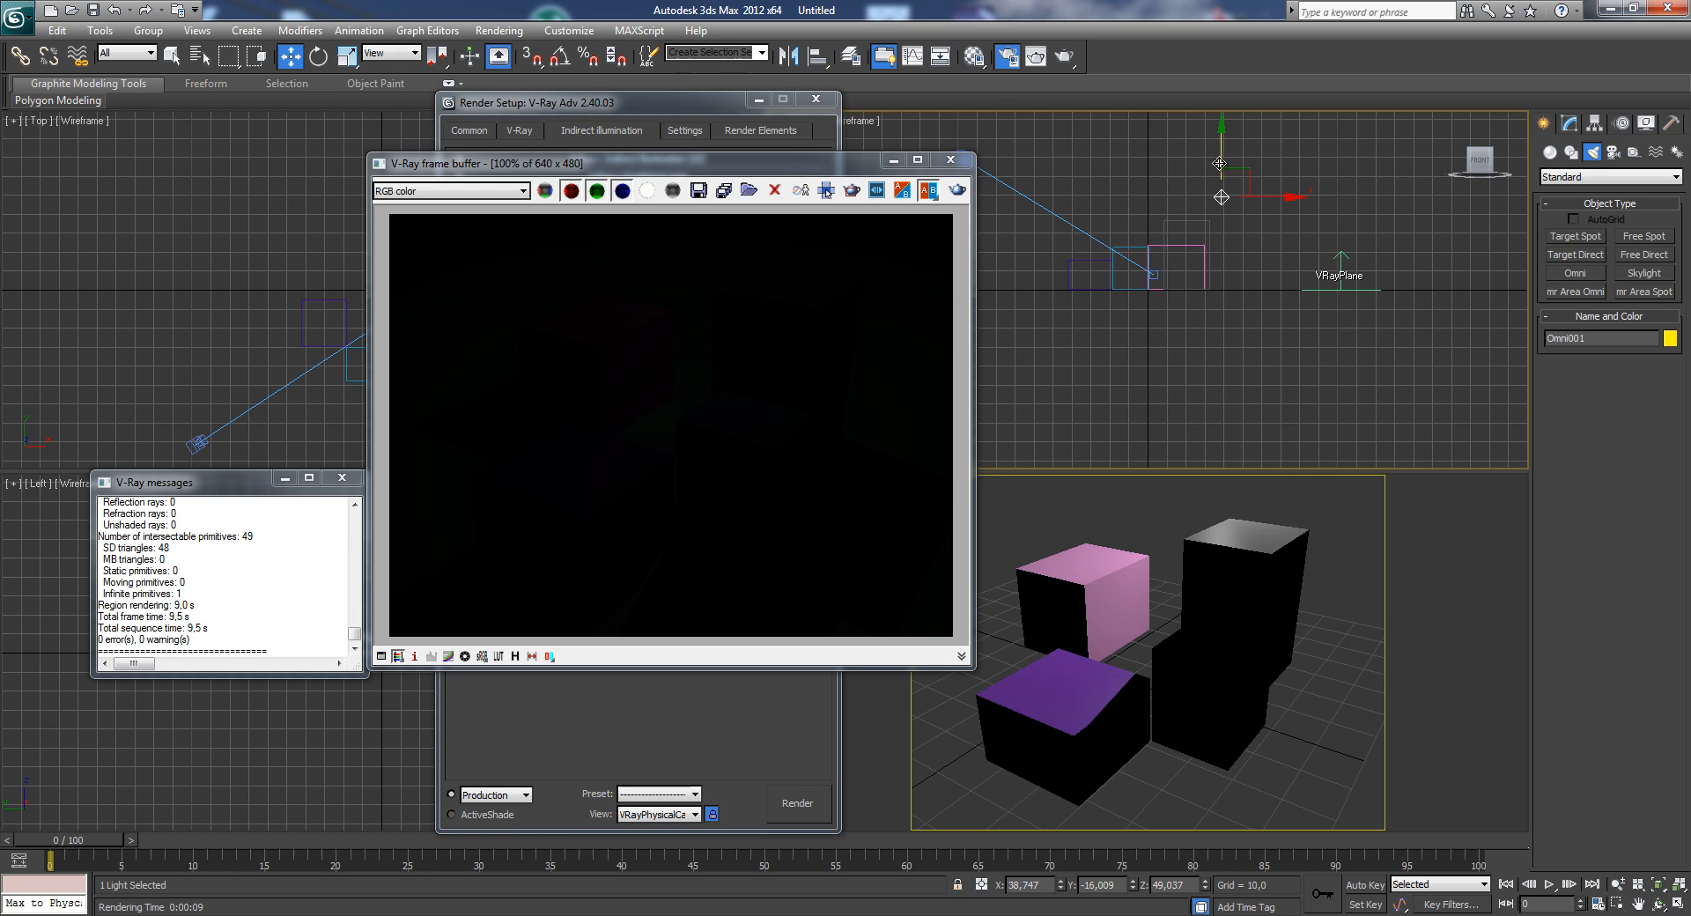
drag(669, 162, 1097, 192)
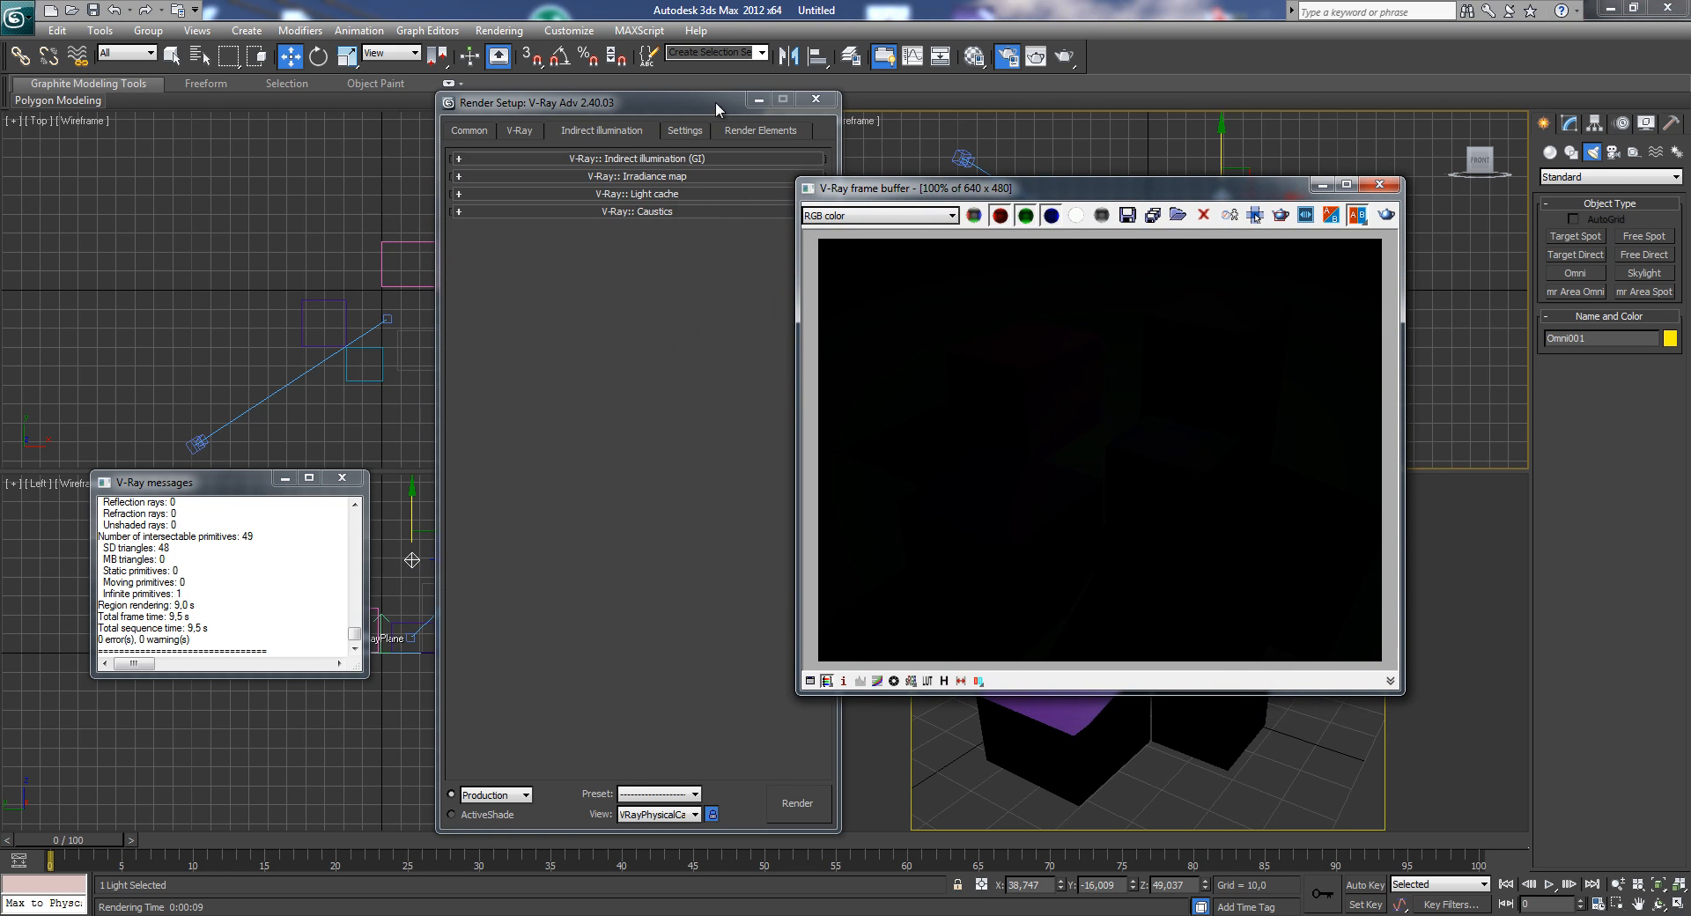
drag(699, 103, 626, 111)
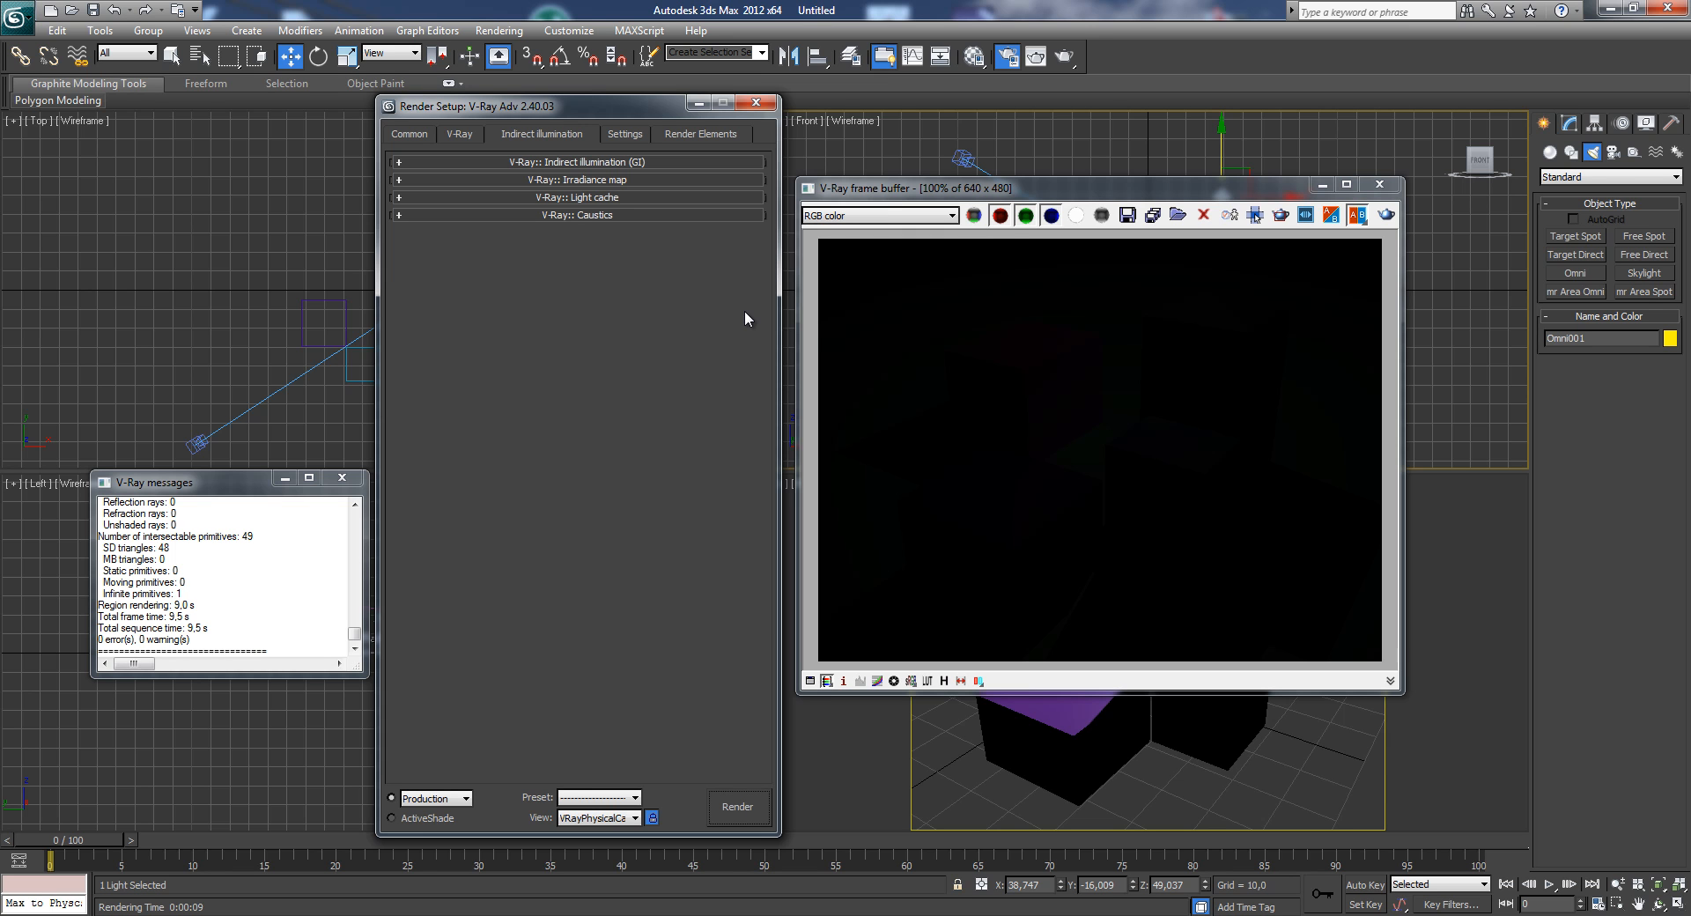
drag(1161, 195, 722, 242)
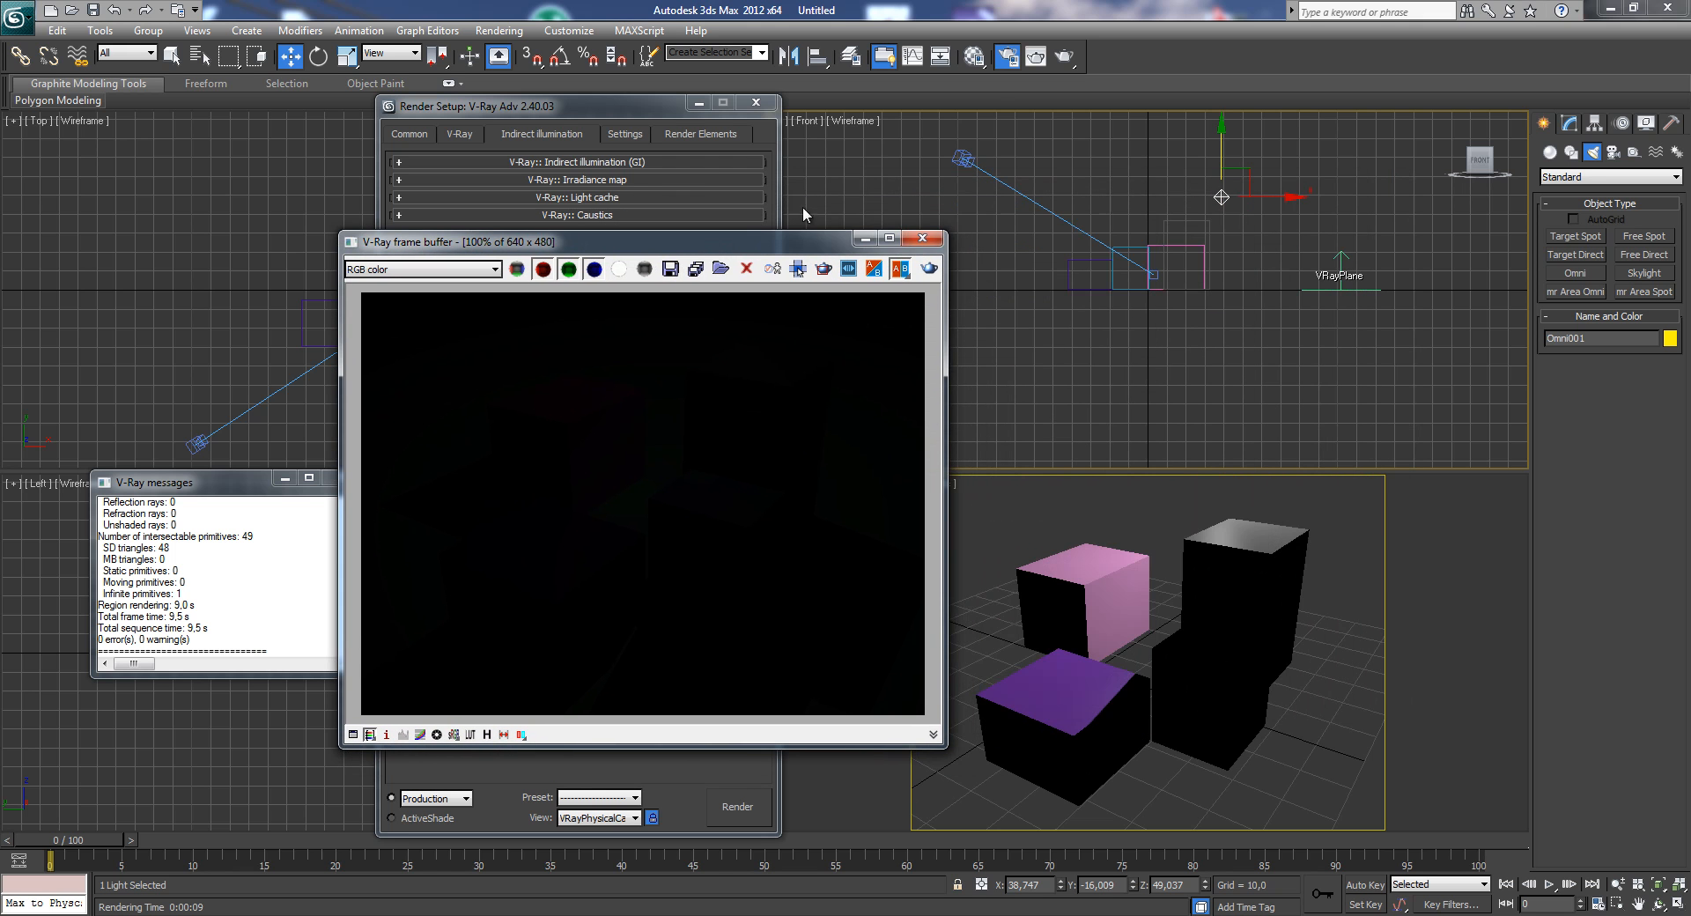
- Set the V-Ray physical camera's shutter speed to 30 and render the camera view again
click(960, 159)
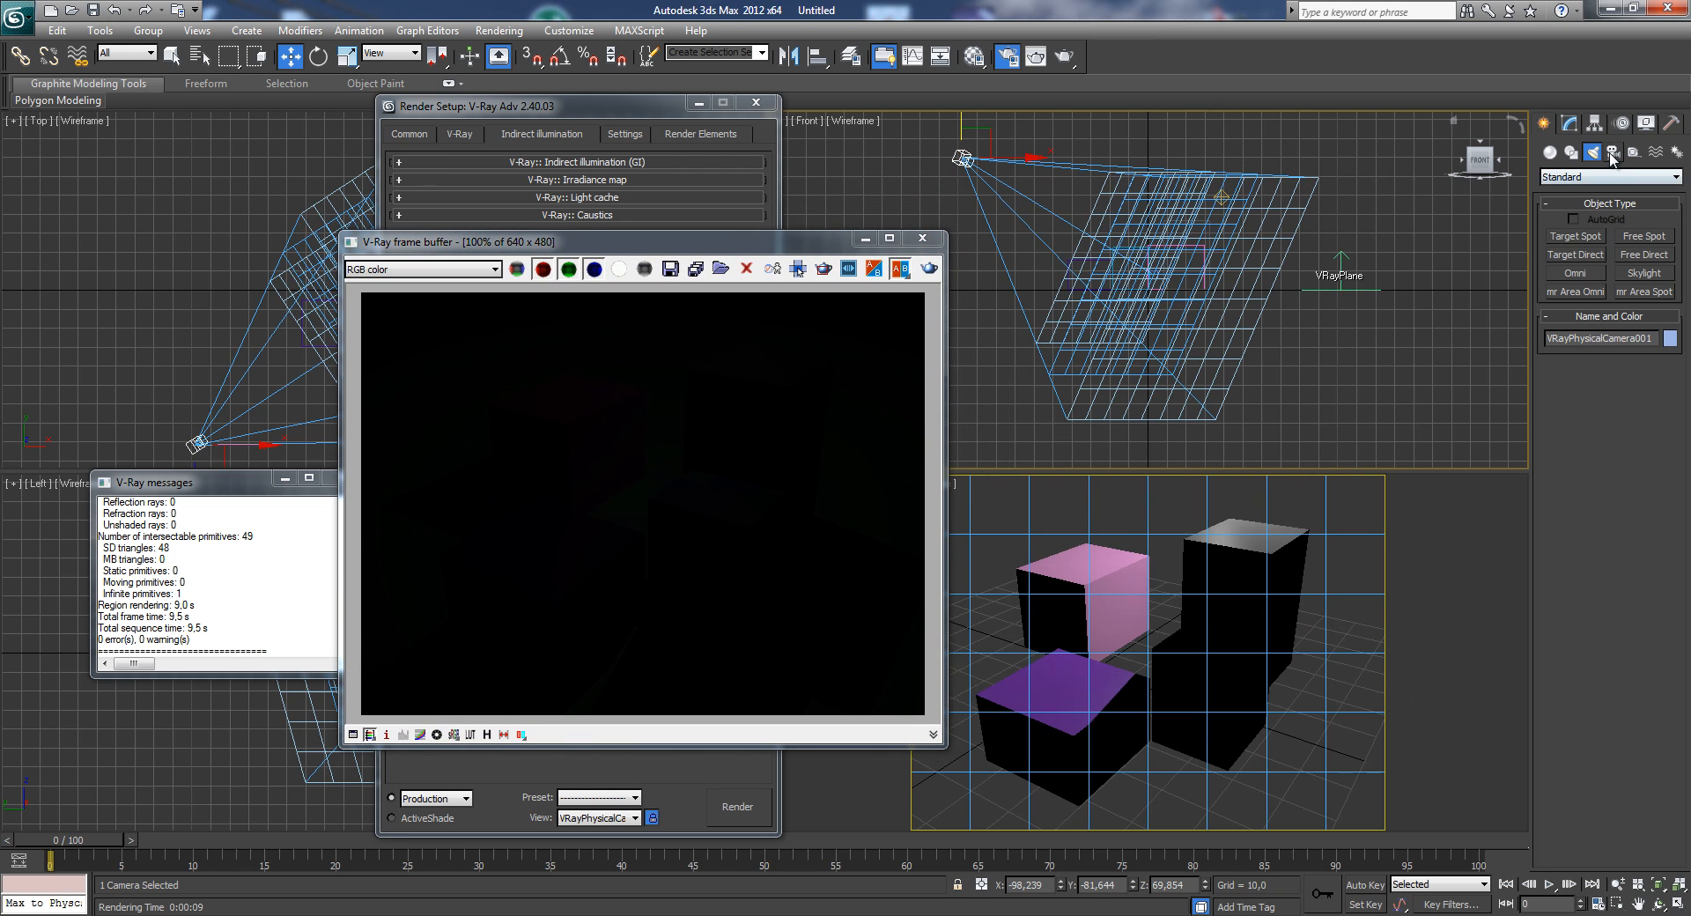
click(1570, 123)
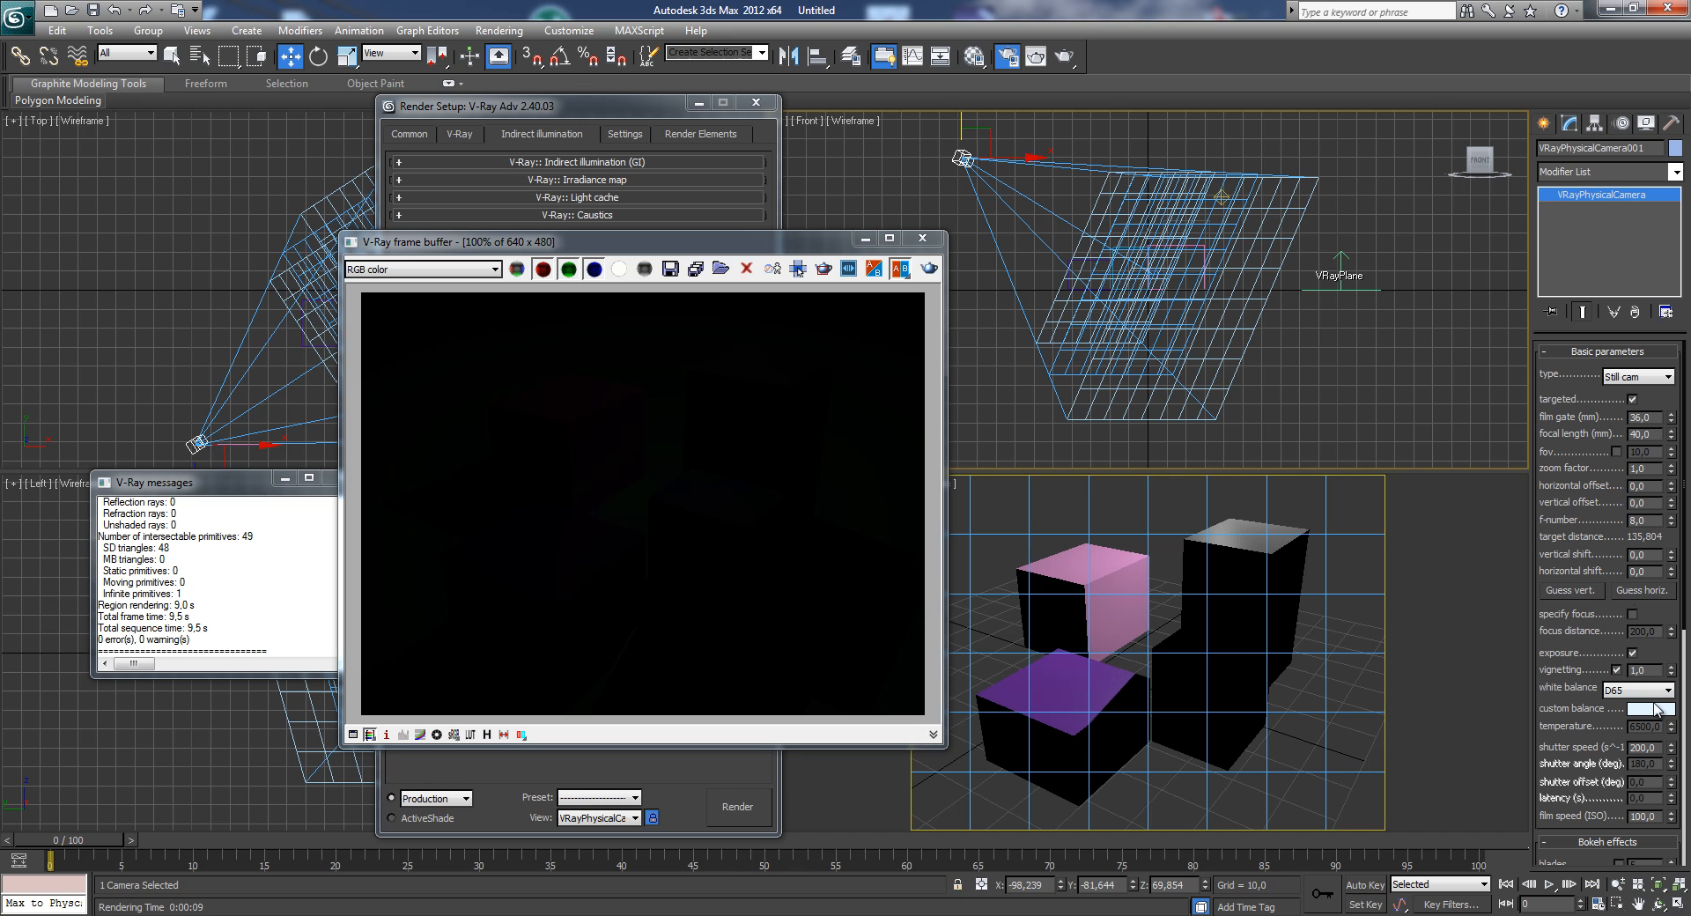
double_click(1642, 747)
click(930, 270)
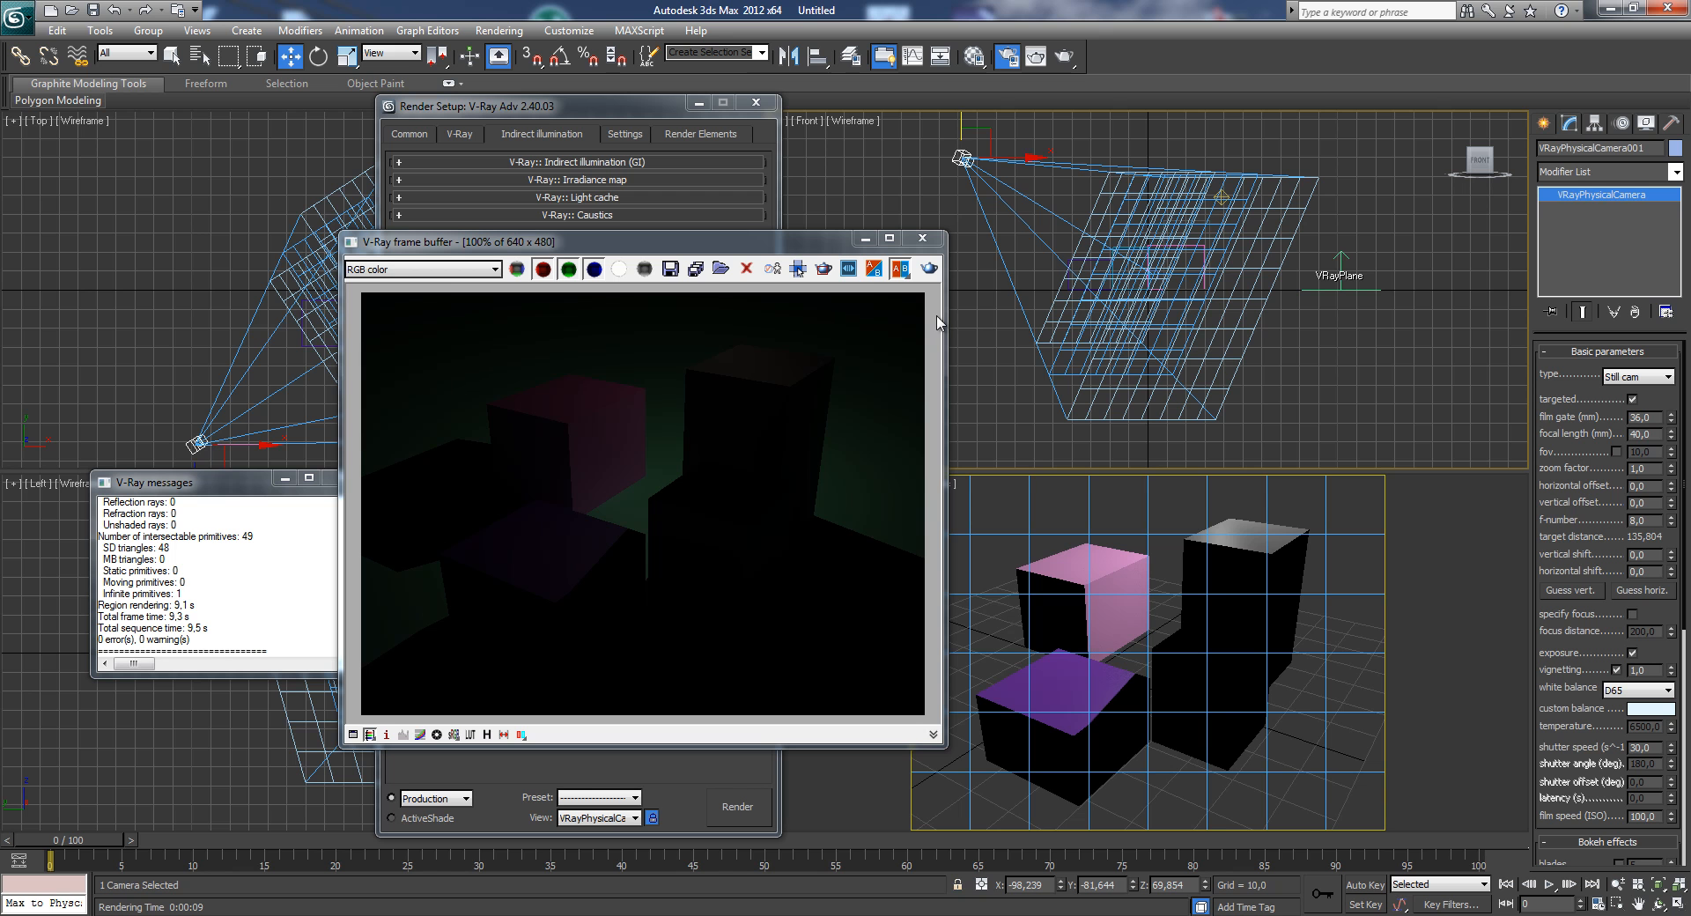
drag(766, 244, 777, 288)
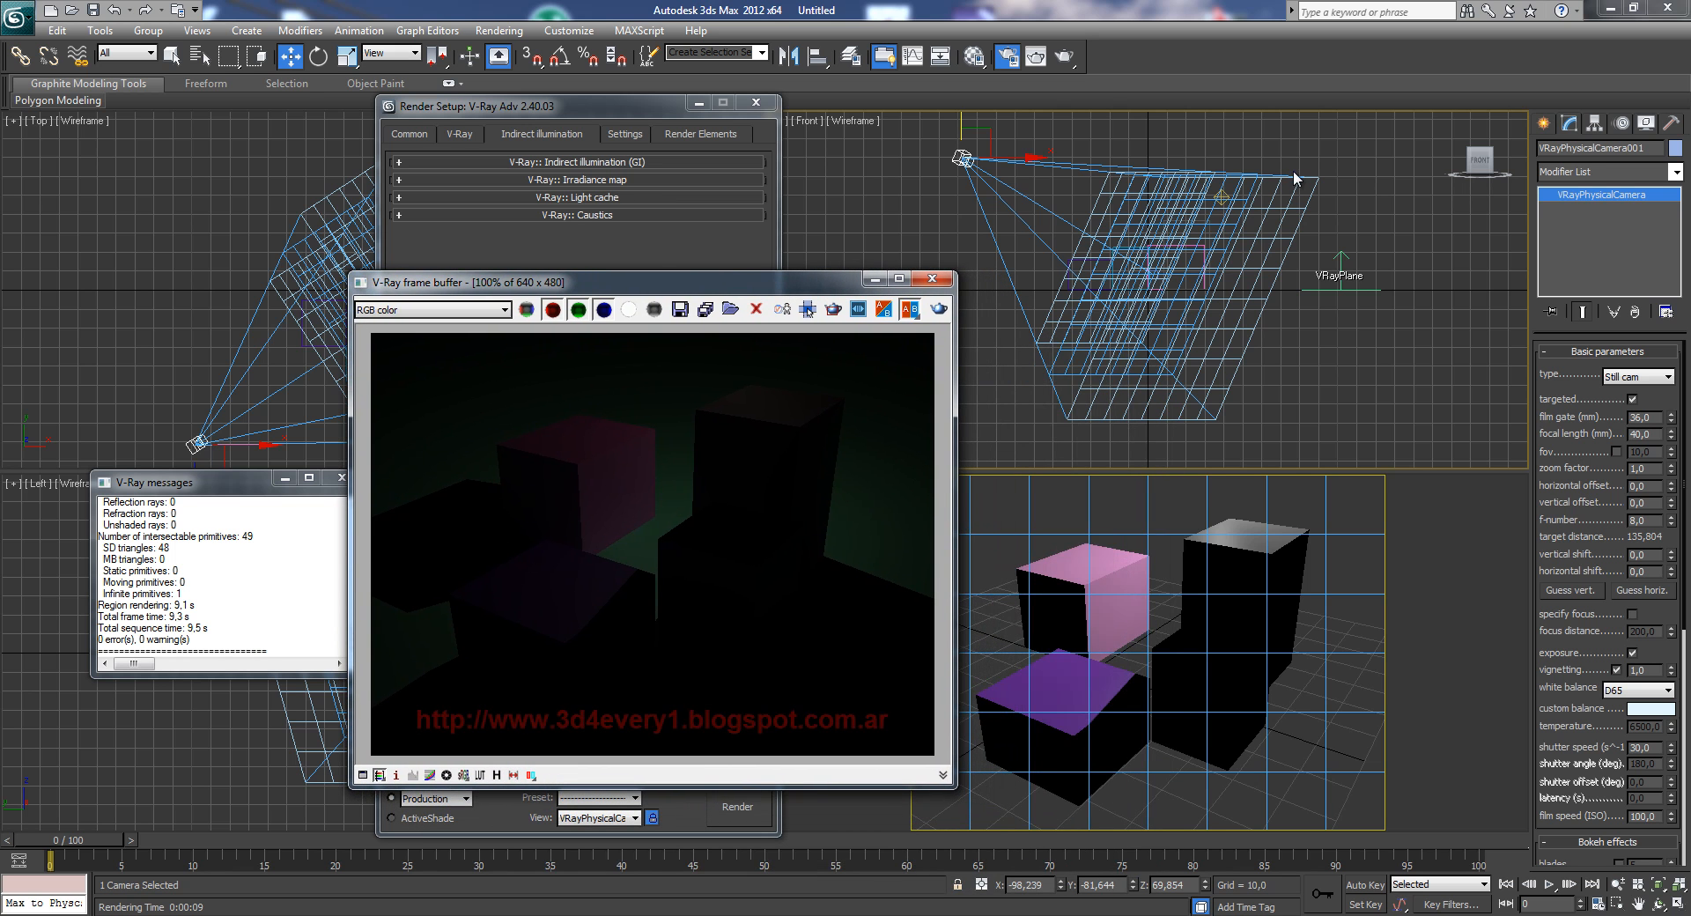
- Select the omni light, set its intensity multiplier to 20 and render the camera view again
right_click(1220, 189)
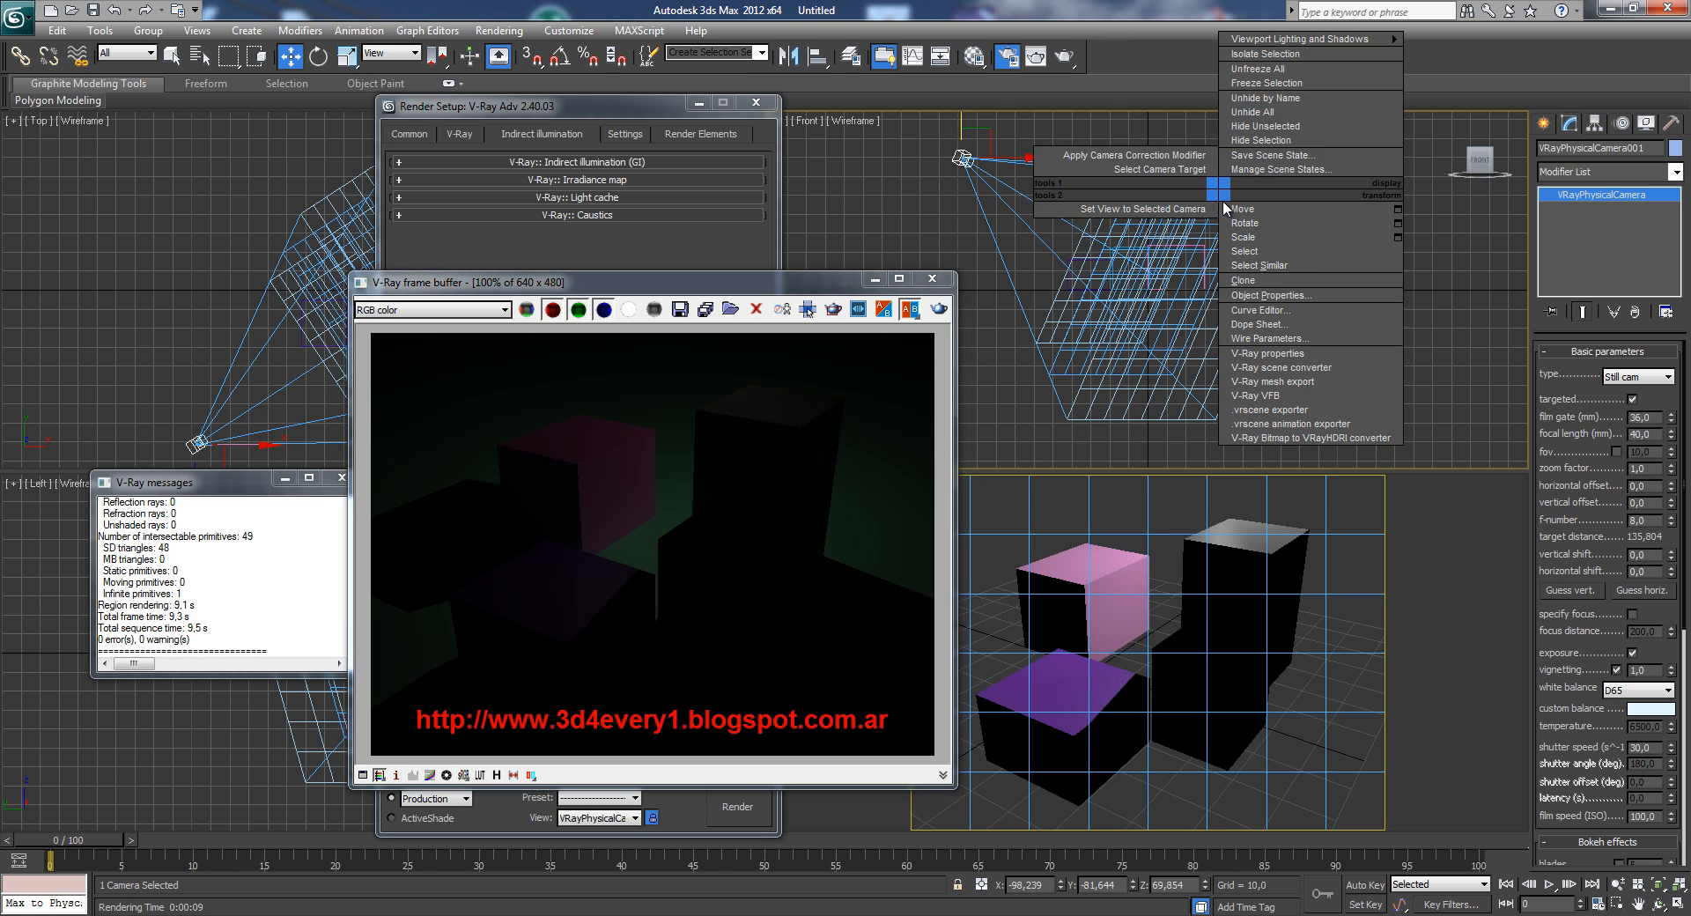
click(1223, 196)
click(1221, 197)
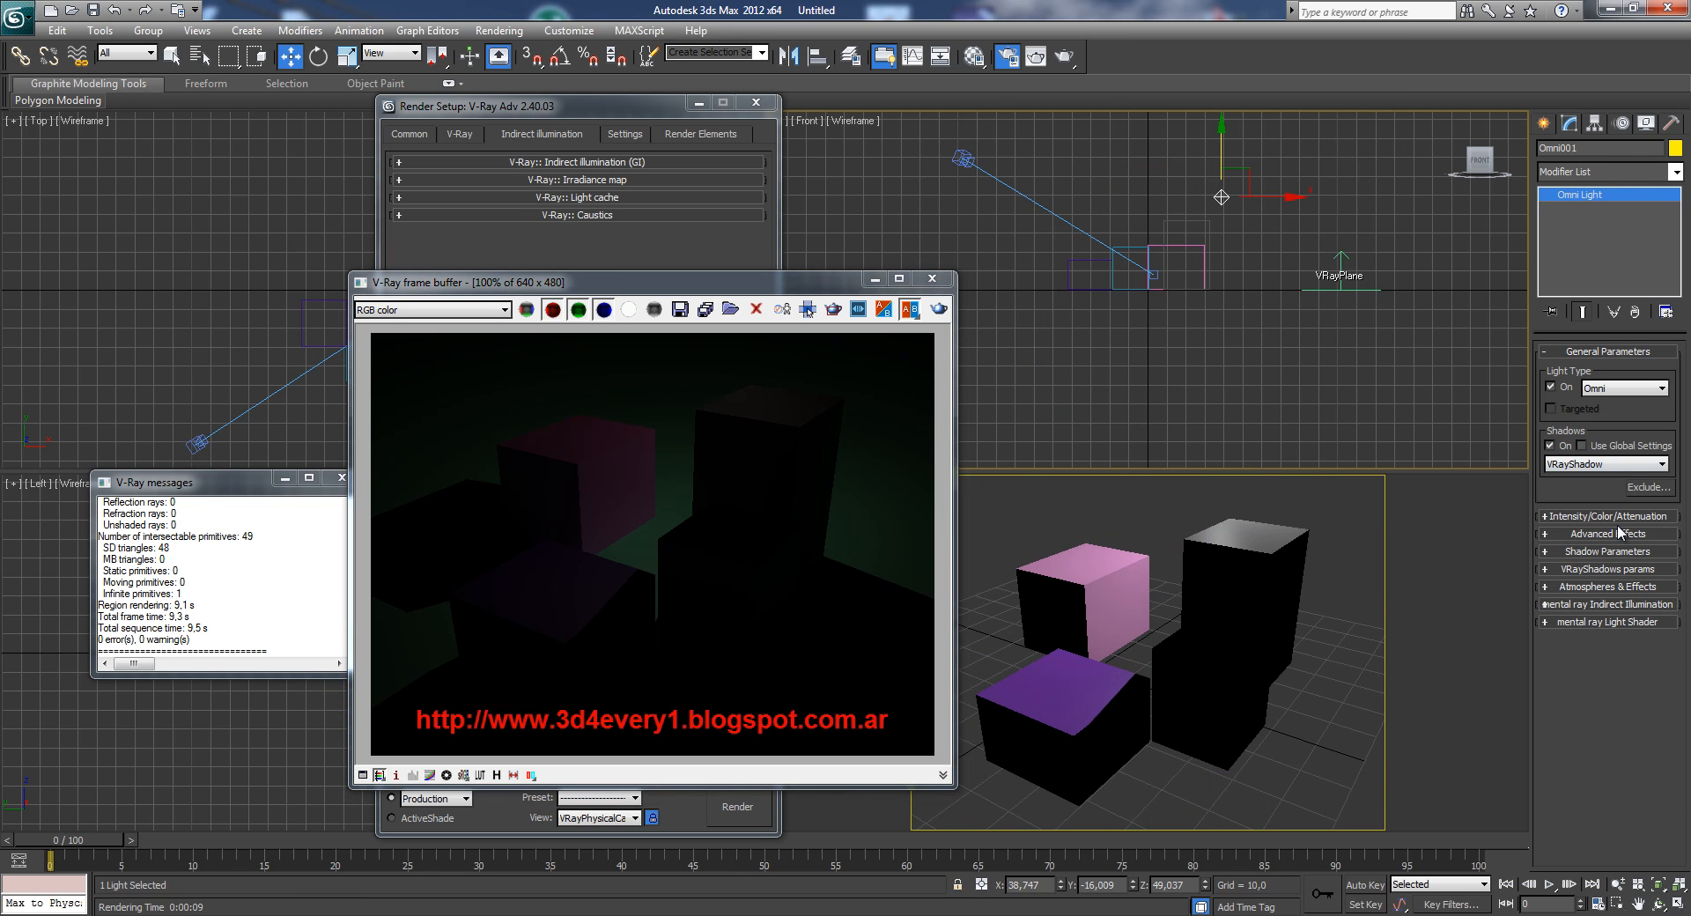
click(1579, 518)
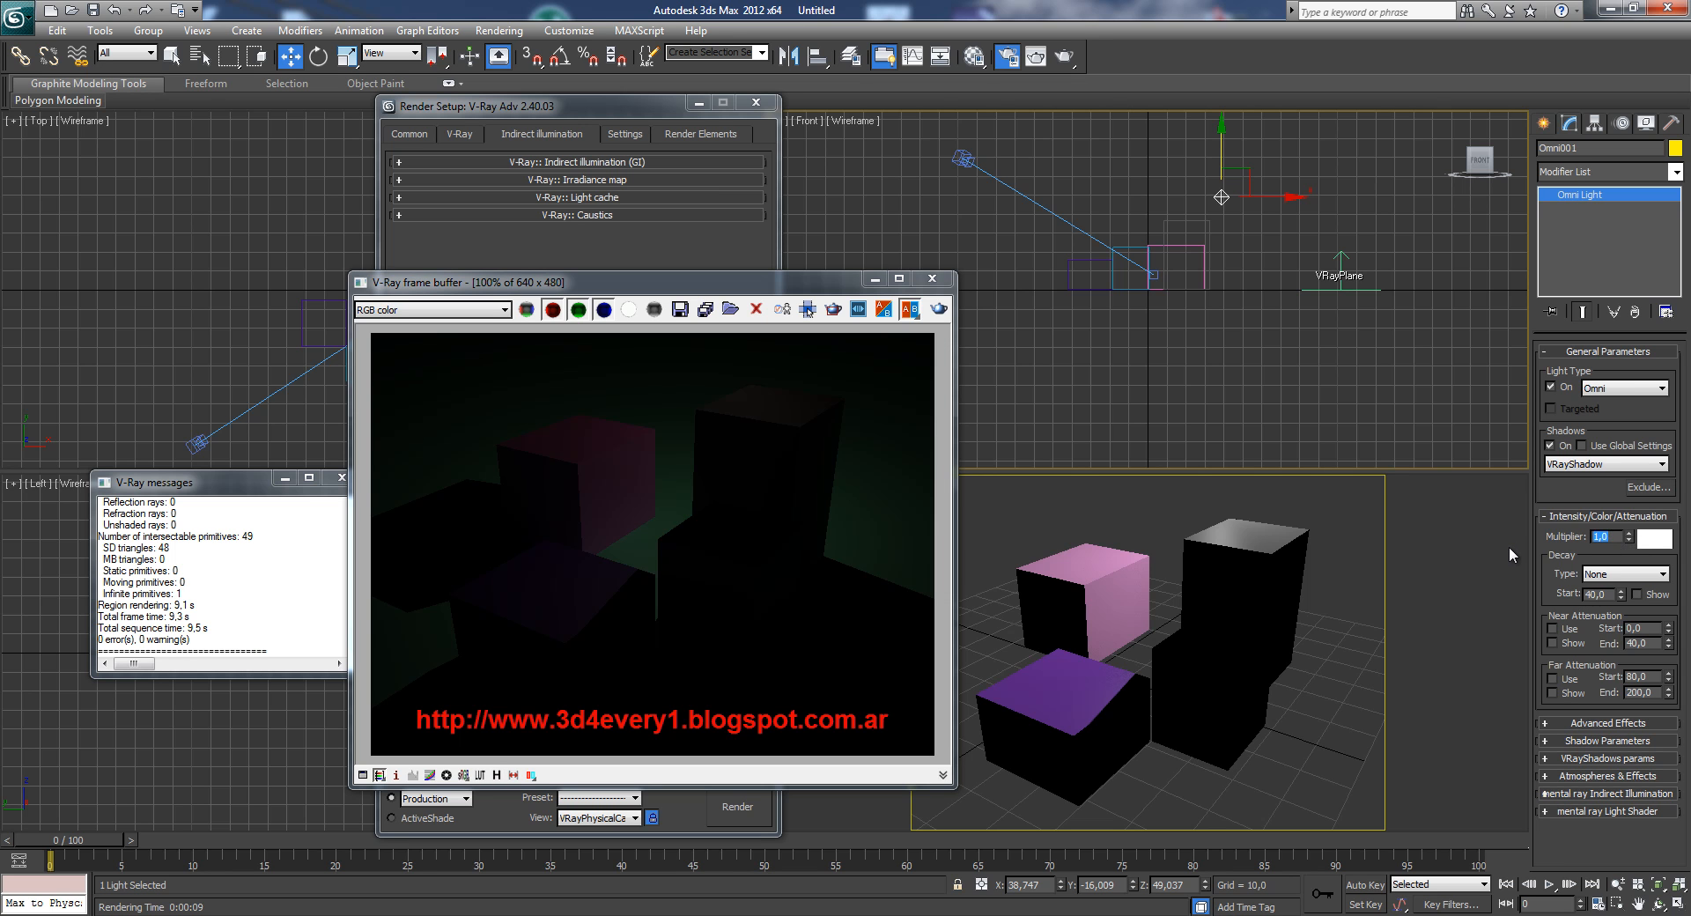
text(20)
click(939, 309)
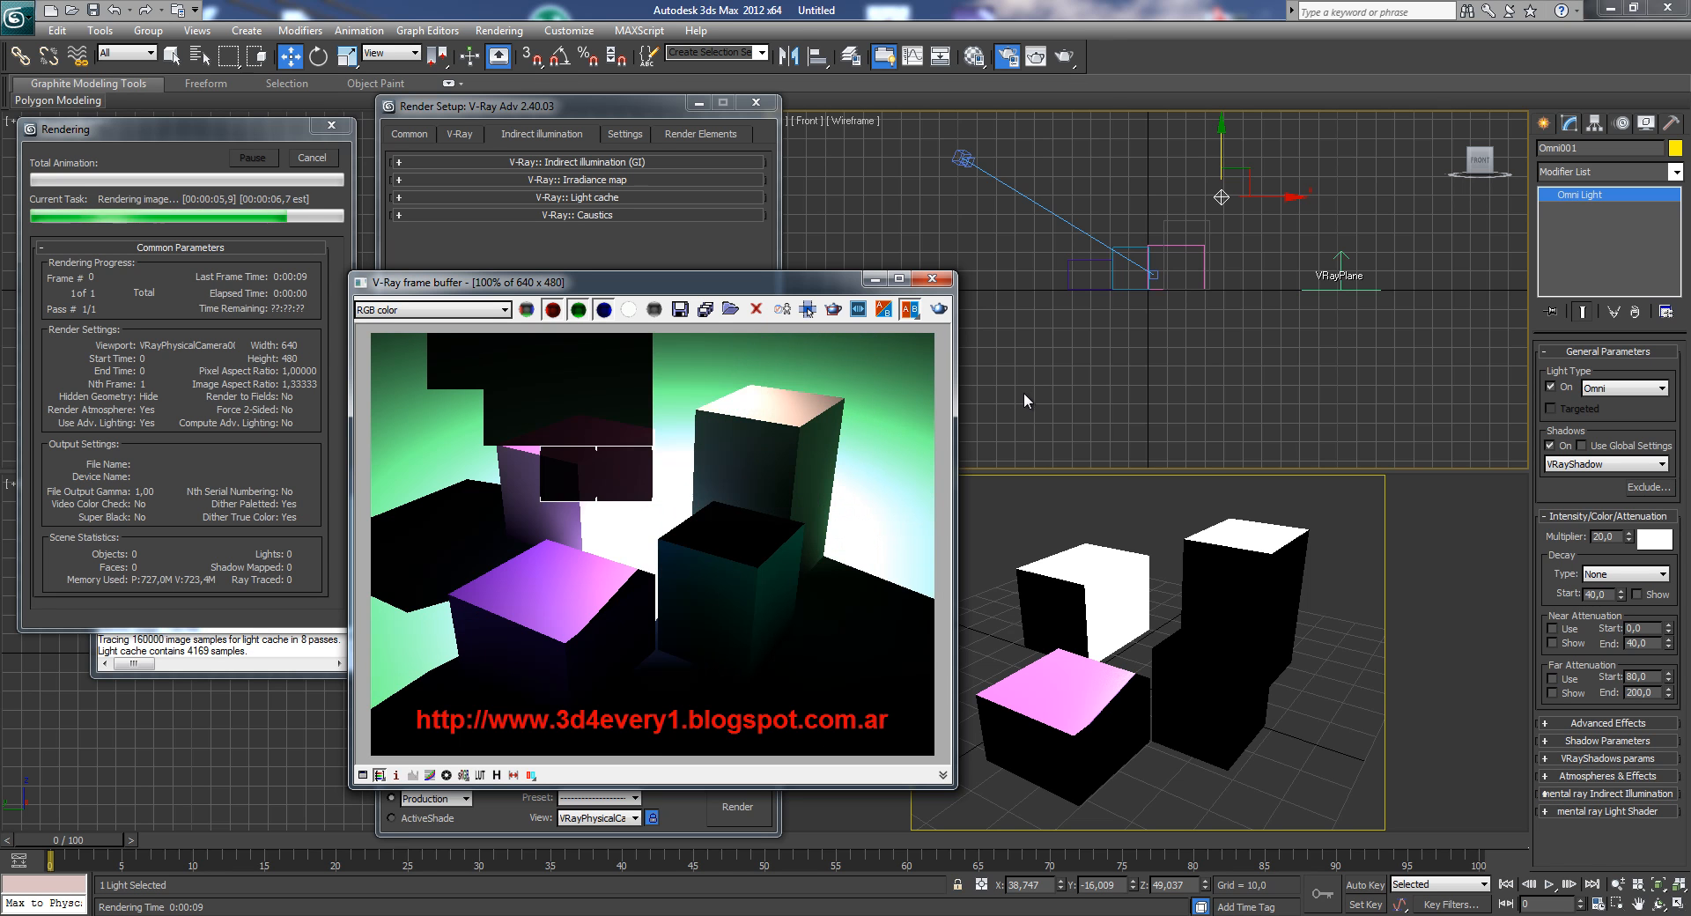
- Move the frame buffer window aside and sample the pixel color in the burned-out area between the boxes
drag(785, 288, 983, 252)
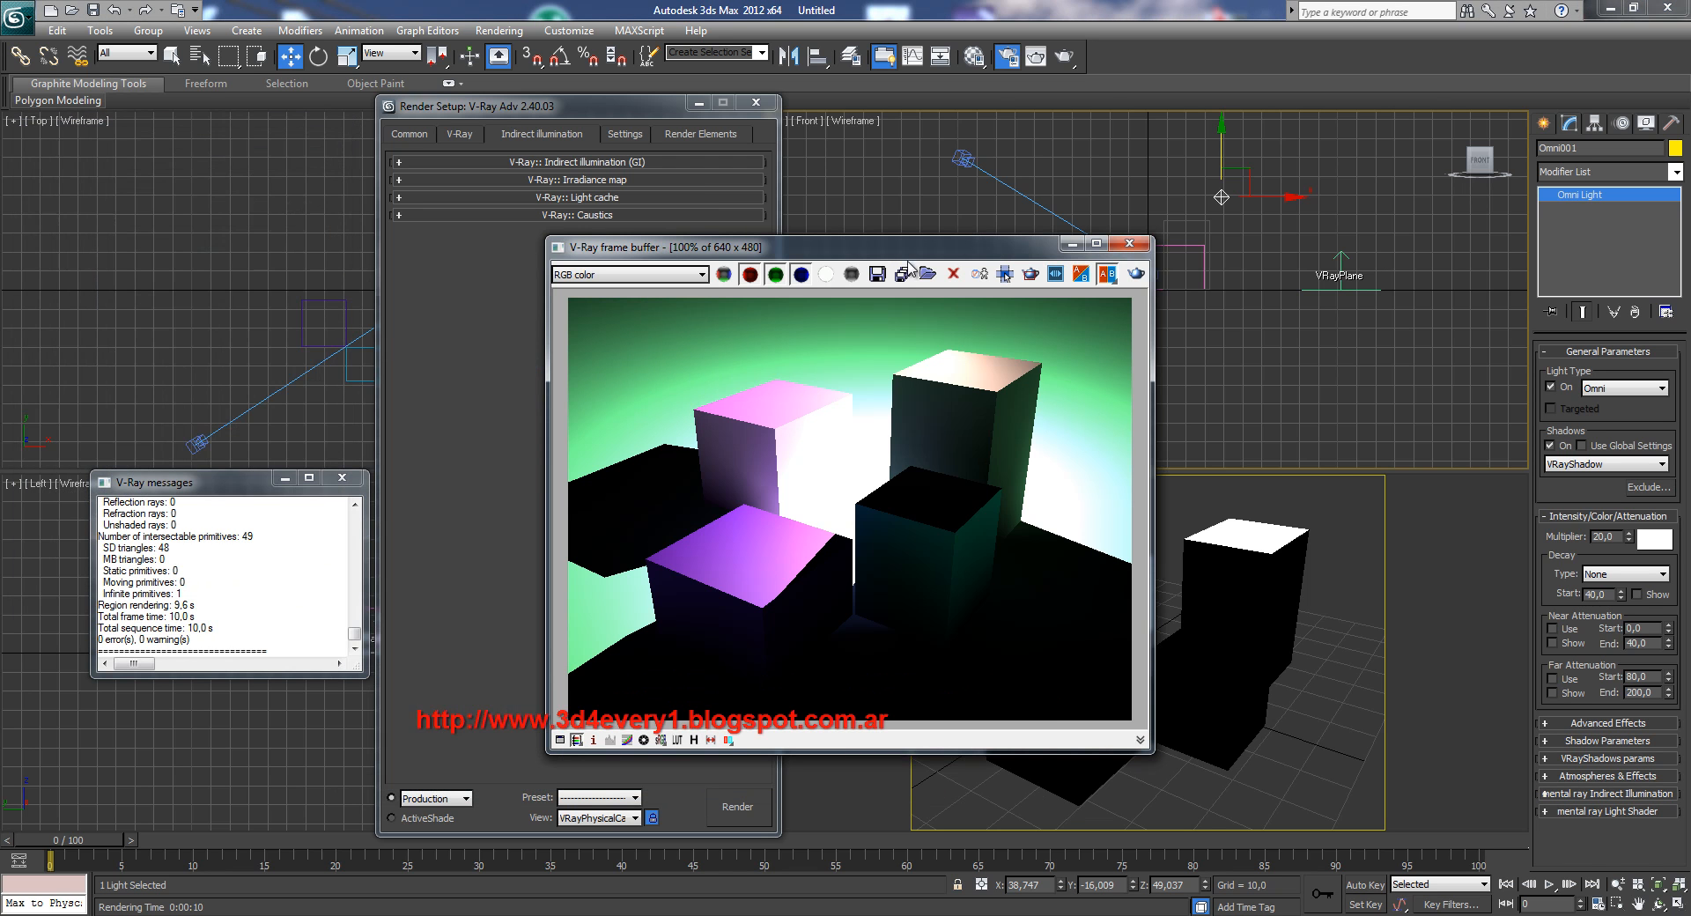
right_click(856, 475)
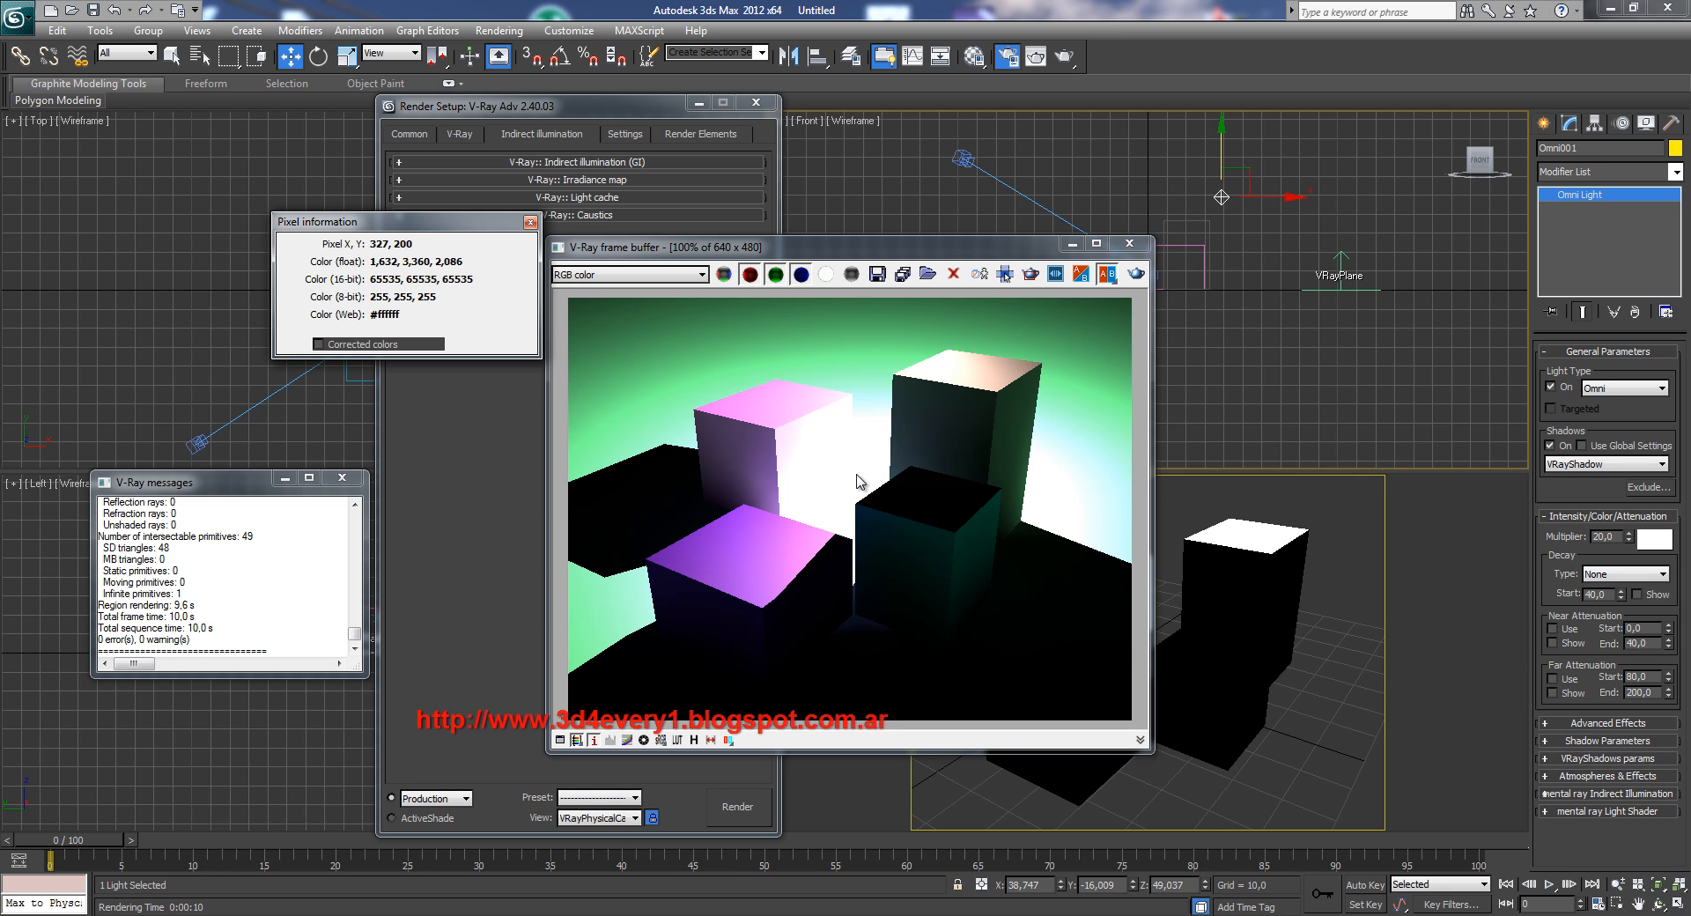
click(857, 481)
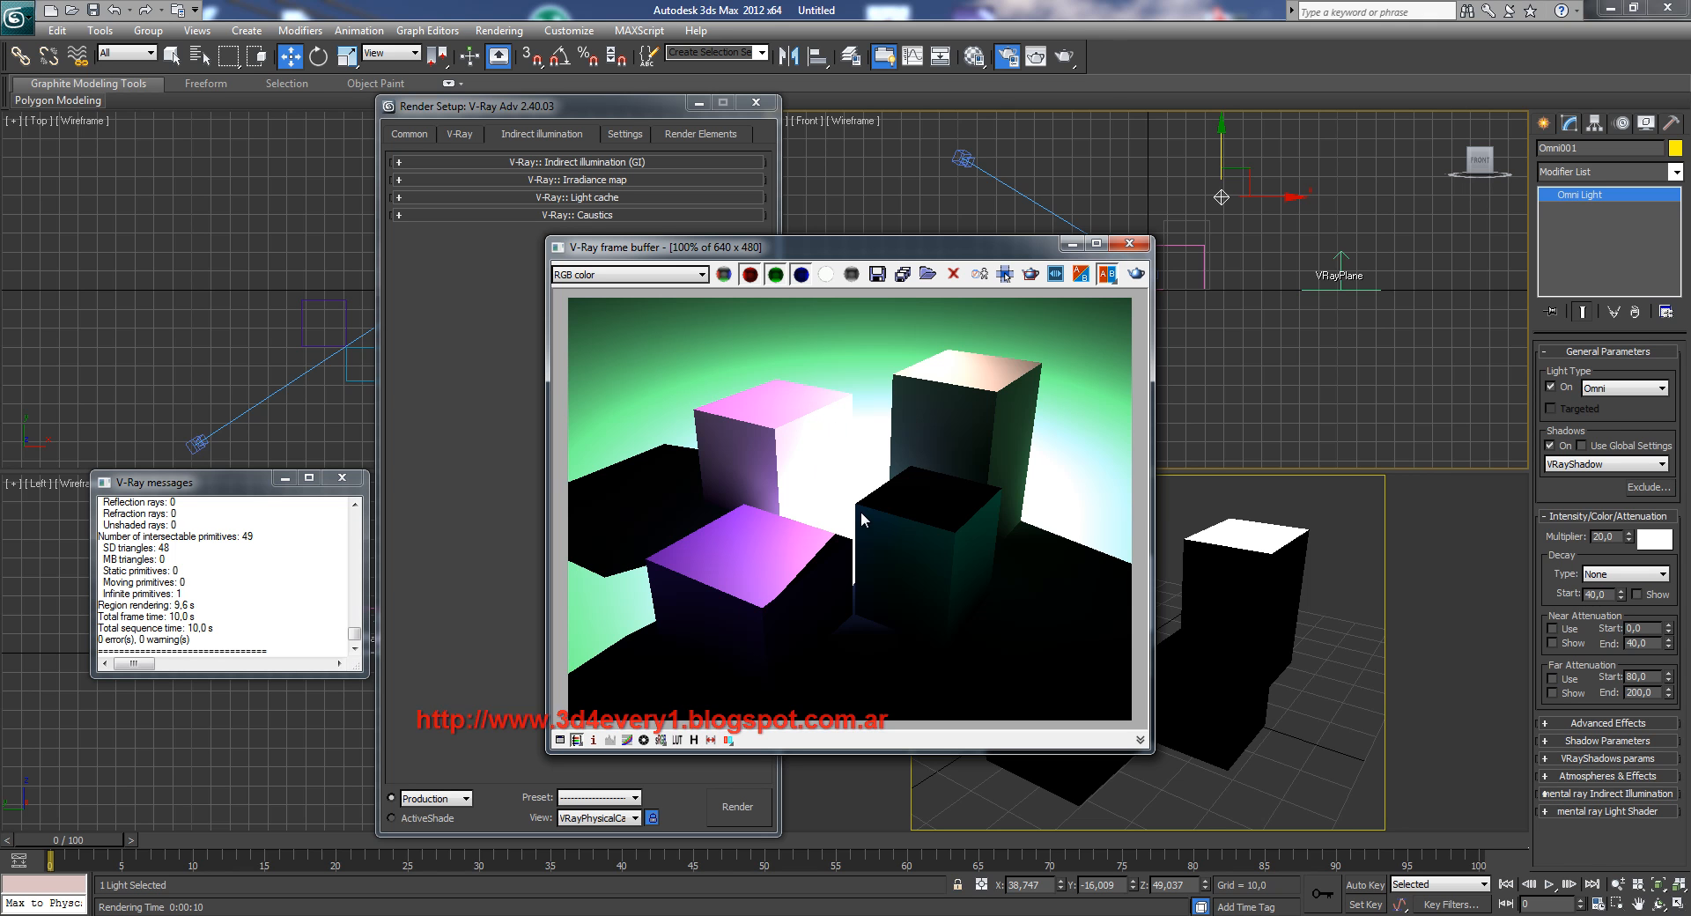
- Raise the omni light to a height of about 65 in the Front view, keeping the frame buffer window out of the way
drag(939, 250, 858, 236)
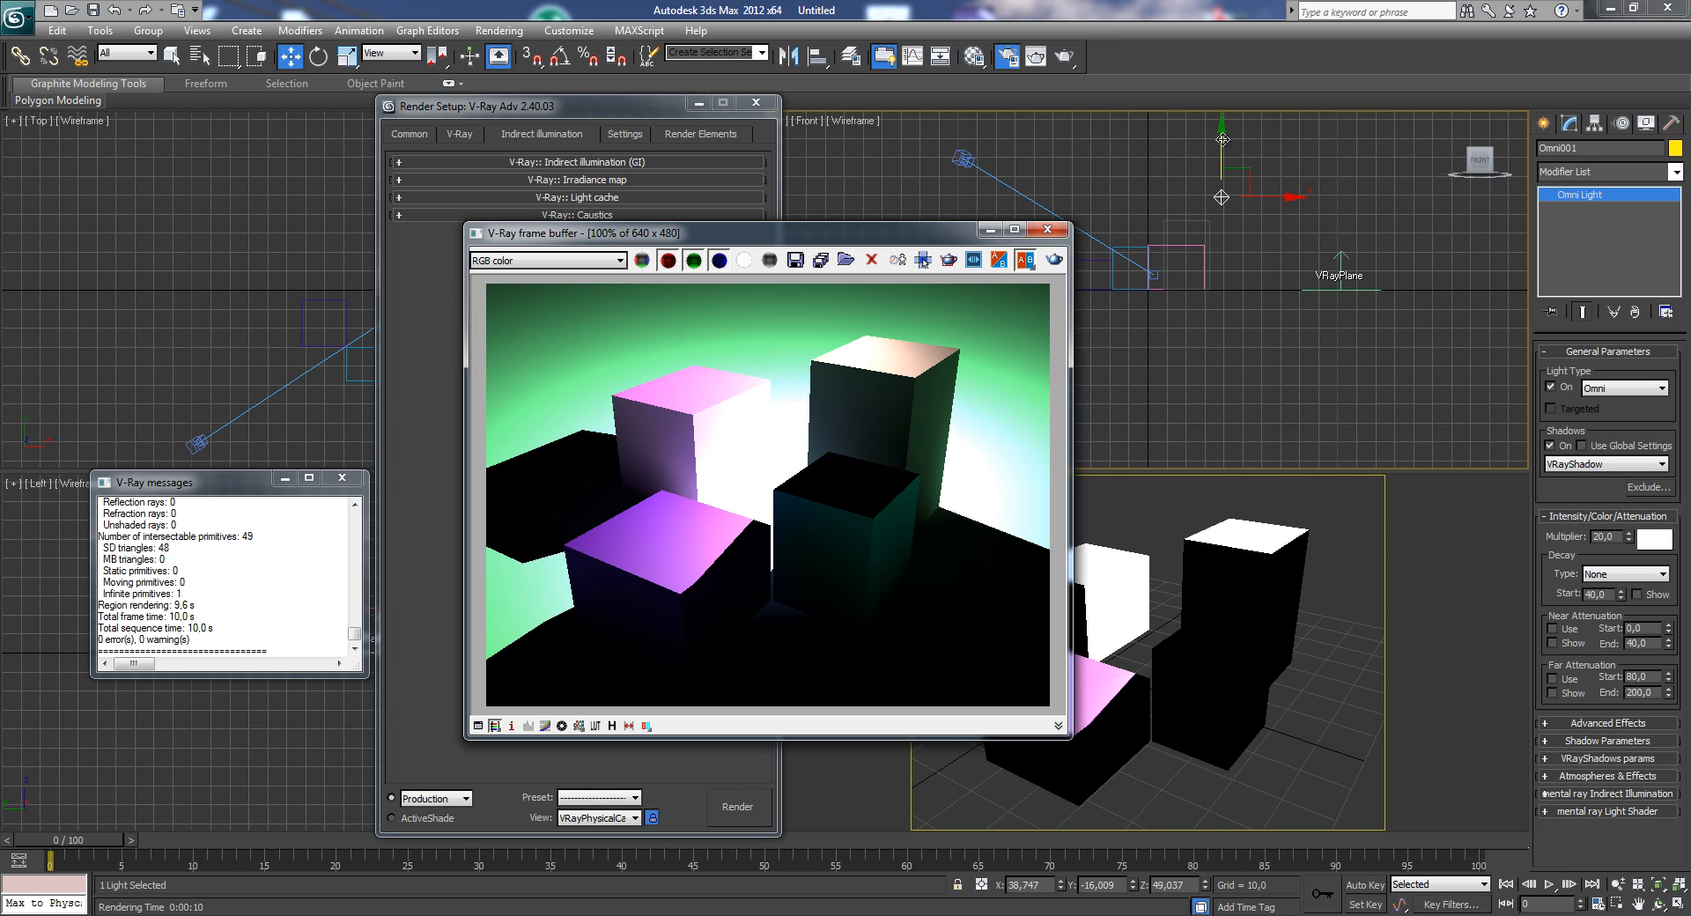
drag(1222, 134, 1223, 104)
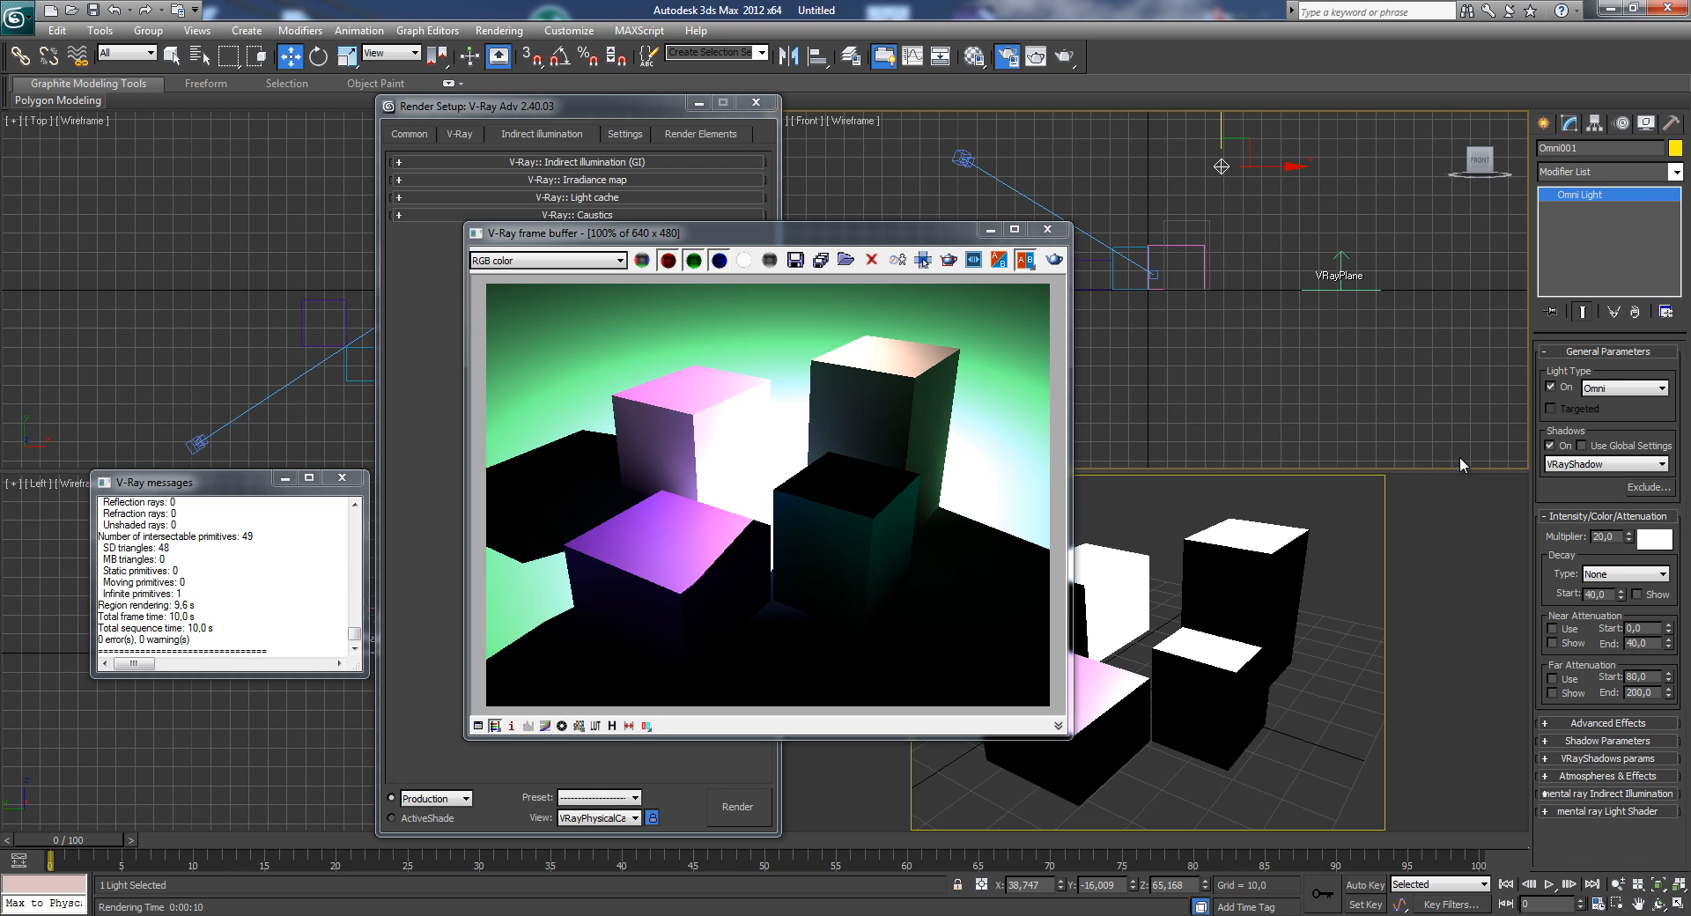
drag(878, 237, 1222, 151)
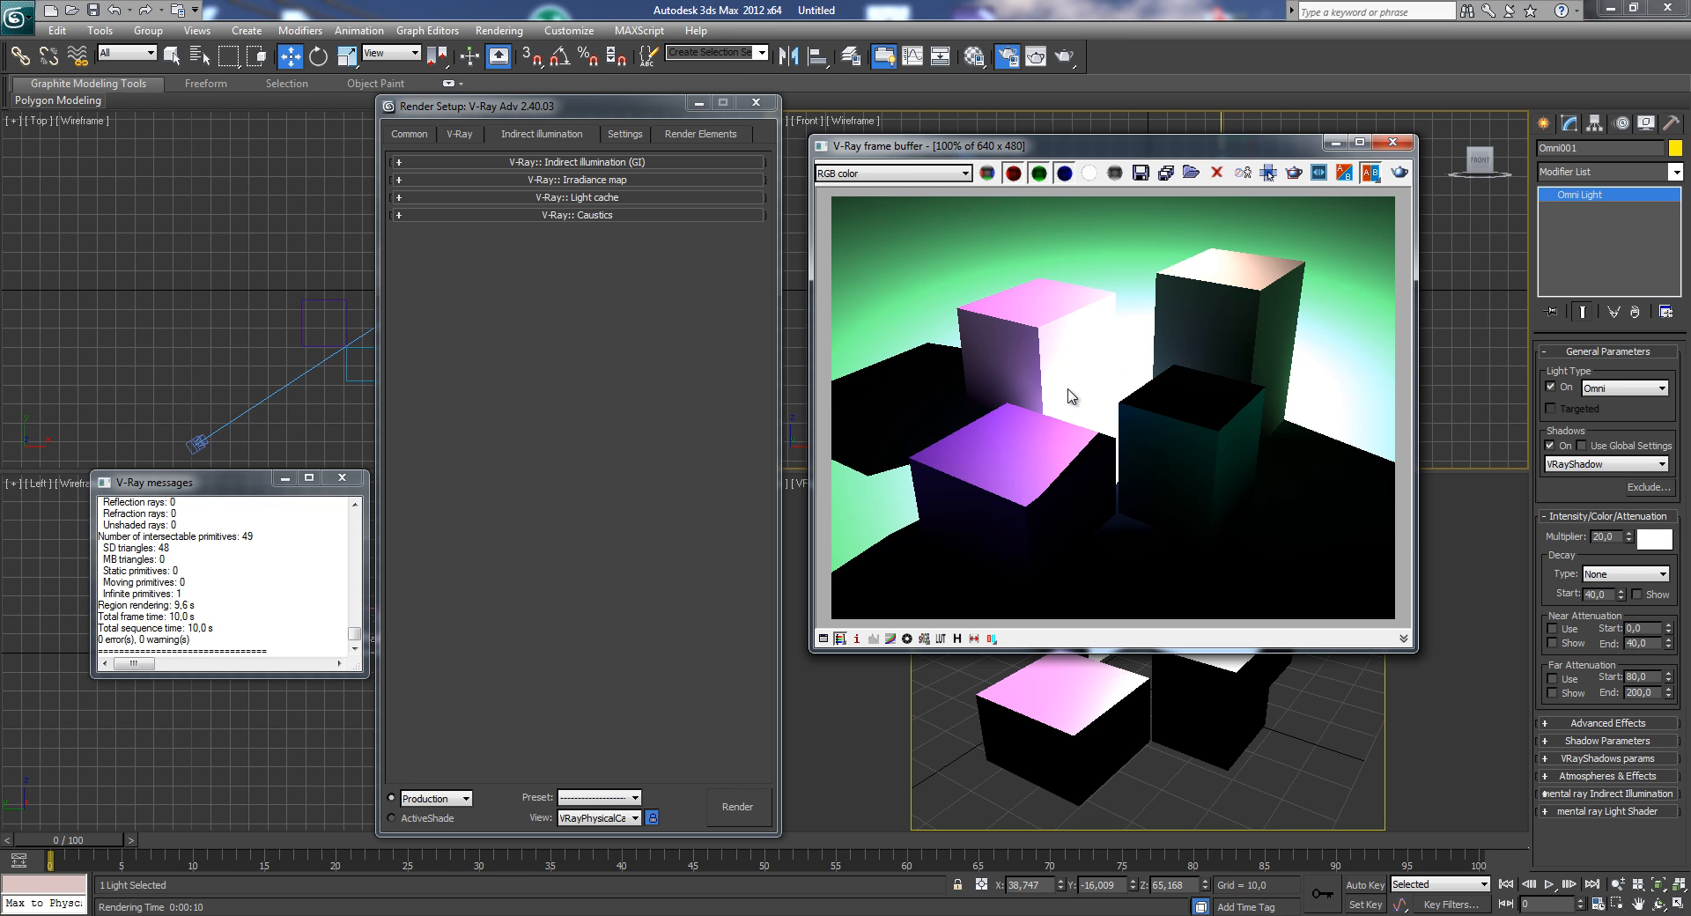
- Expand V-Ray's color mapping settings and leave the mapping type on Linear multiply
click(466, 139)
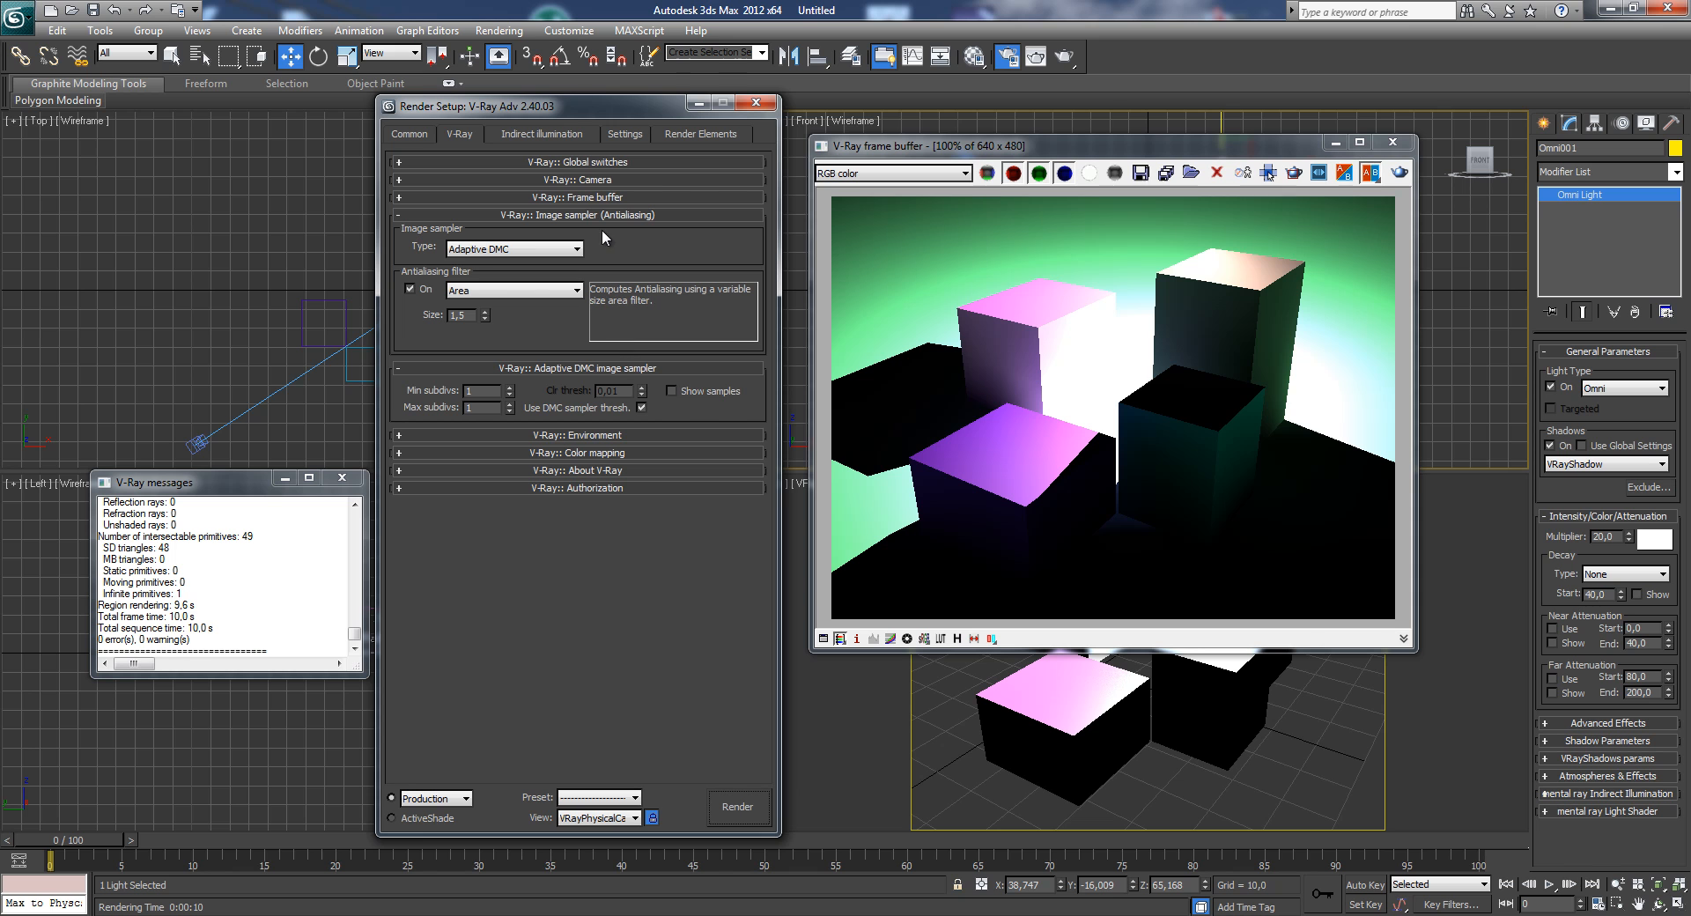
click(594, 453)
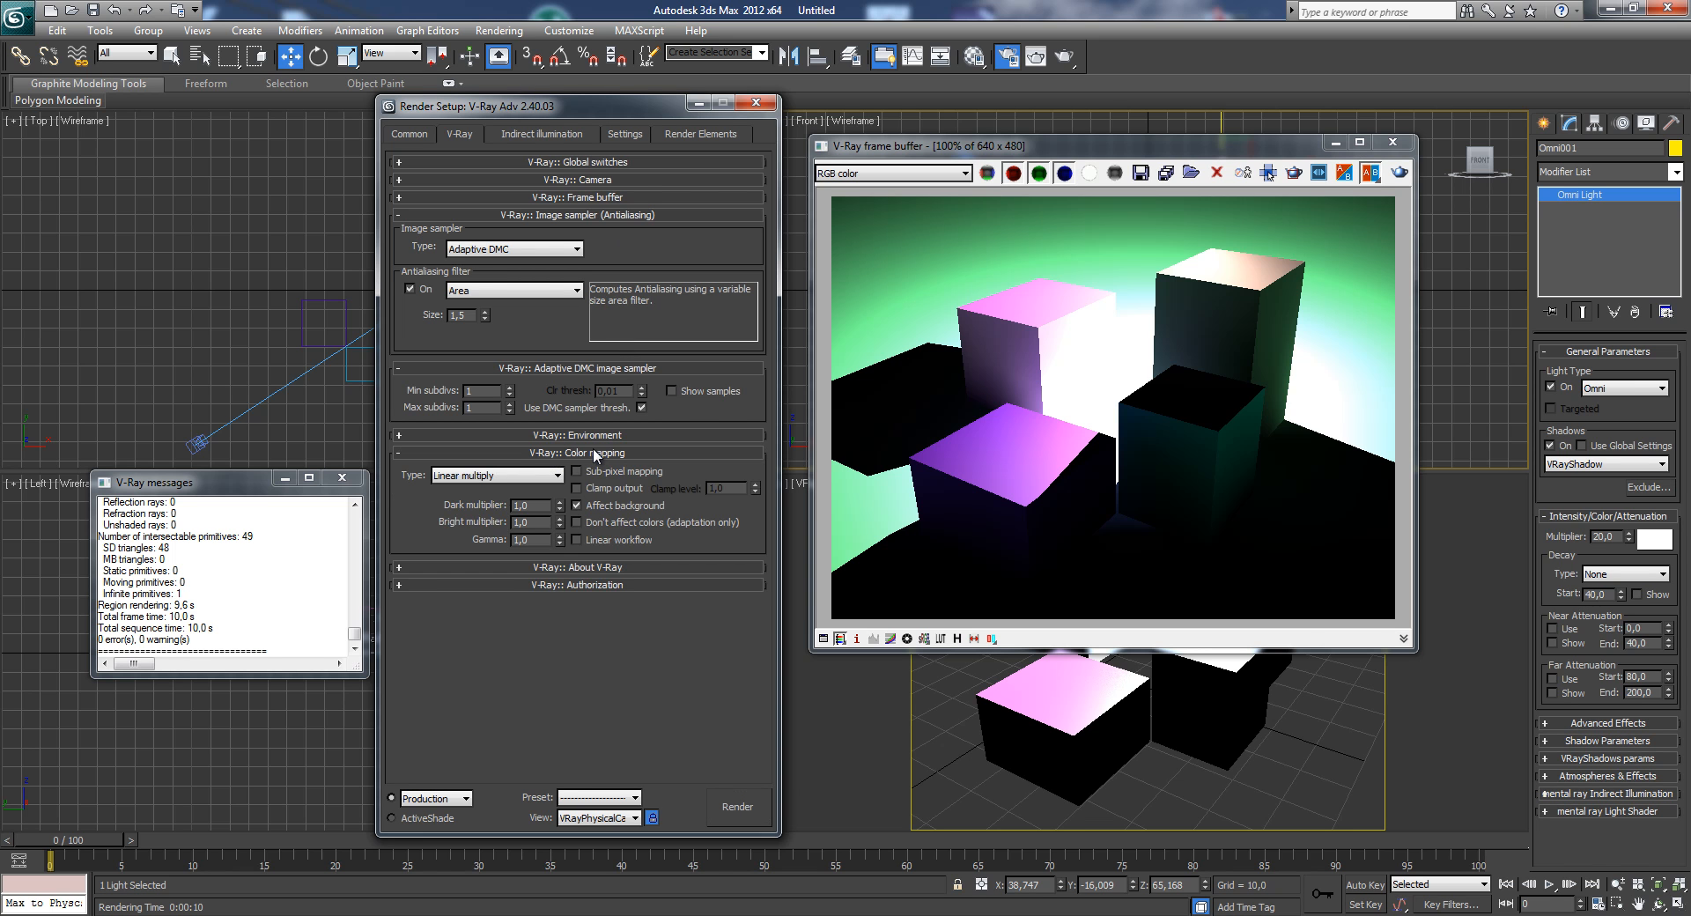
click(499, 480)
click(481, 499)
double_click(535, 540)
click(531, 474)
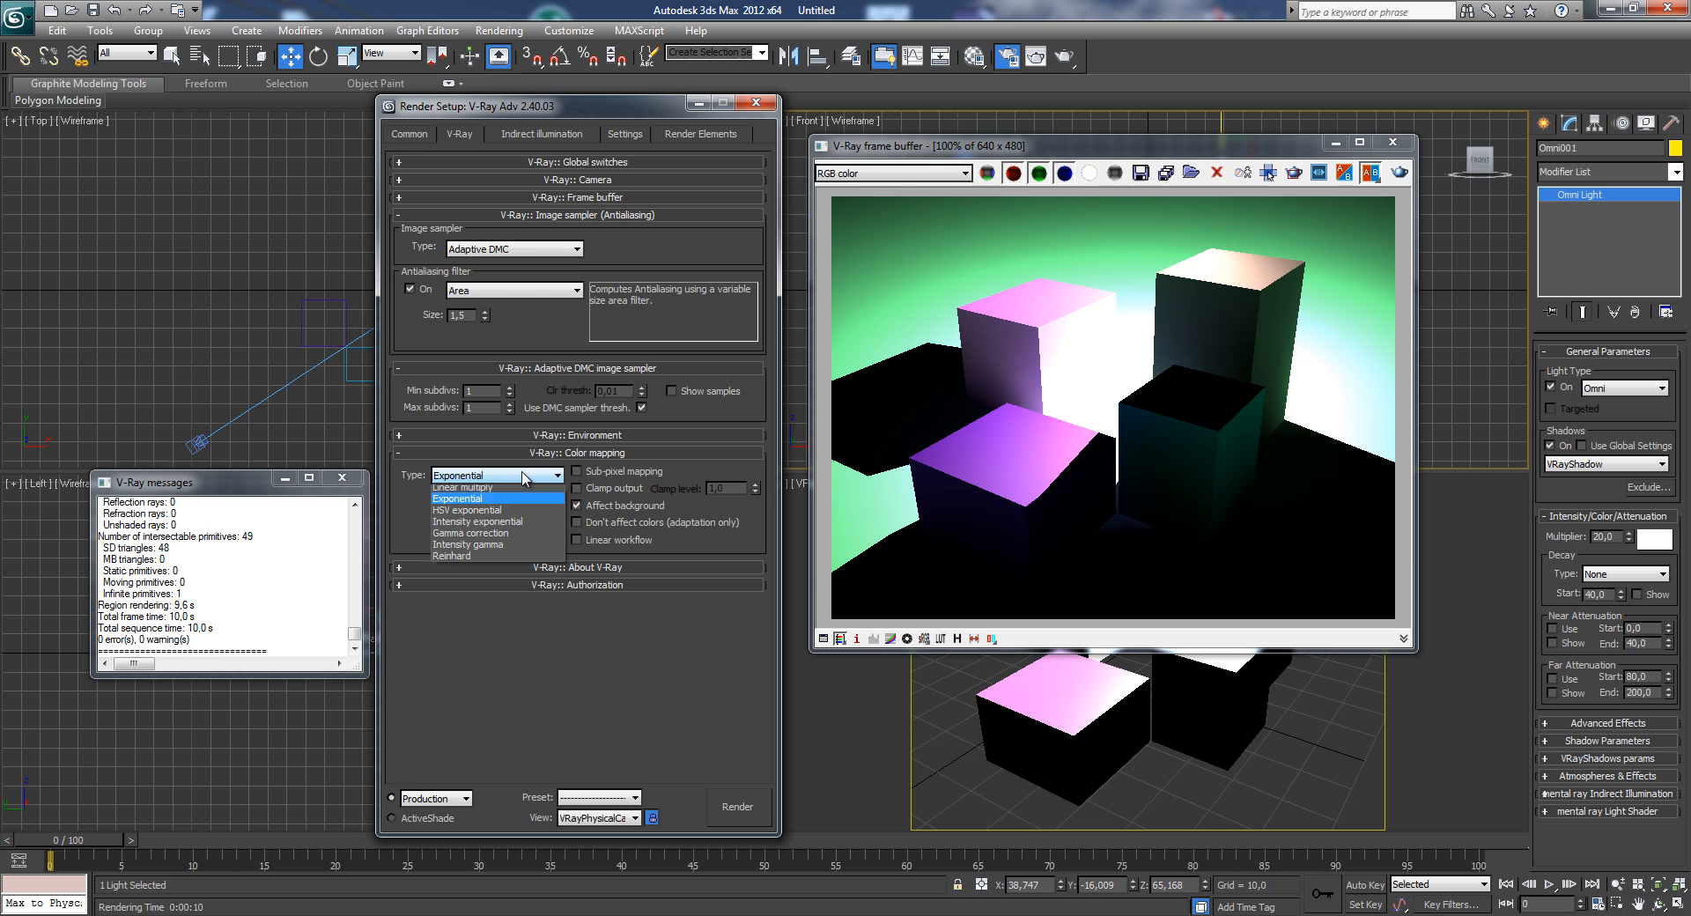
click(475, 486)
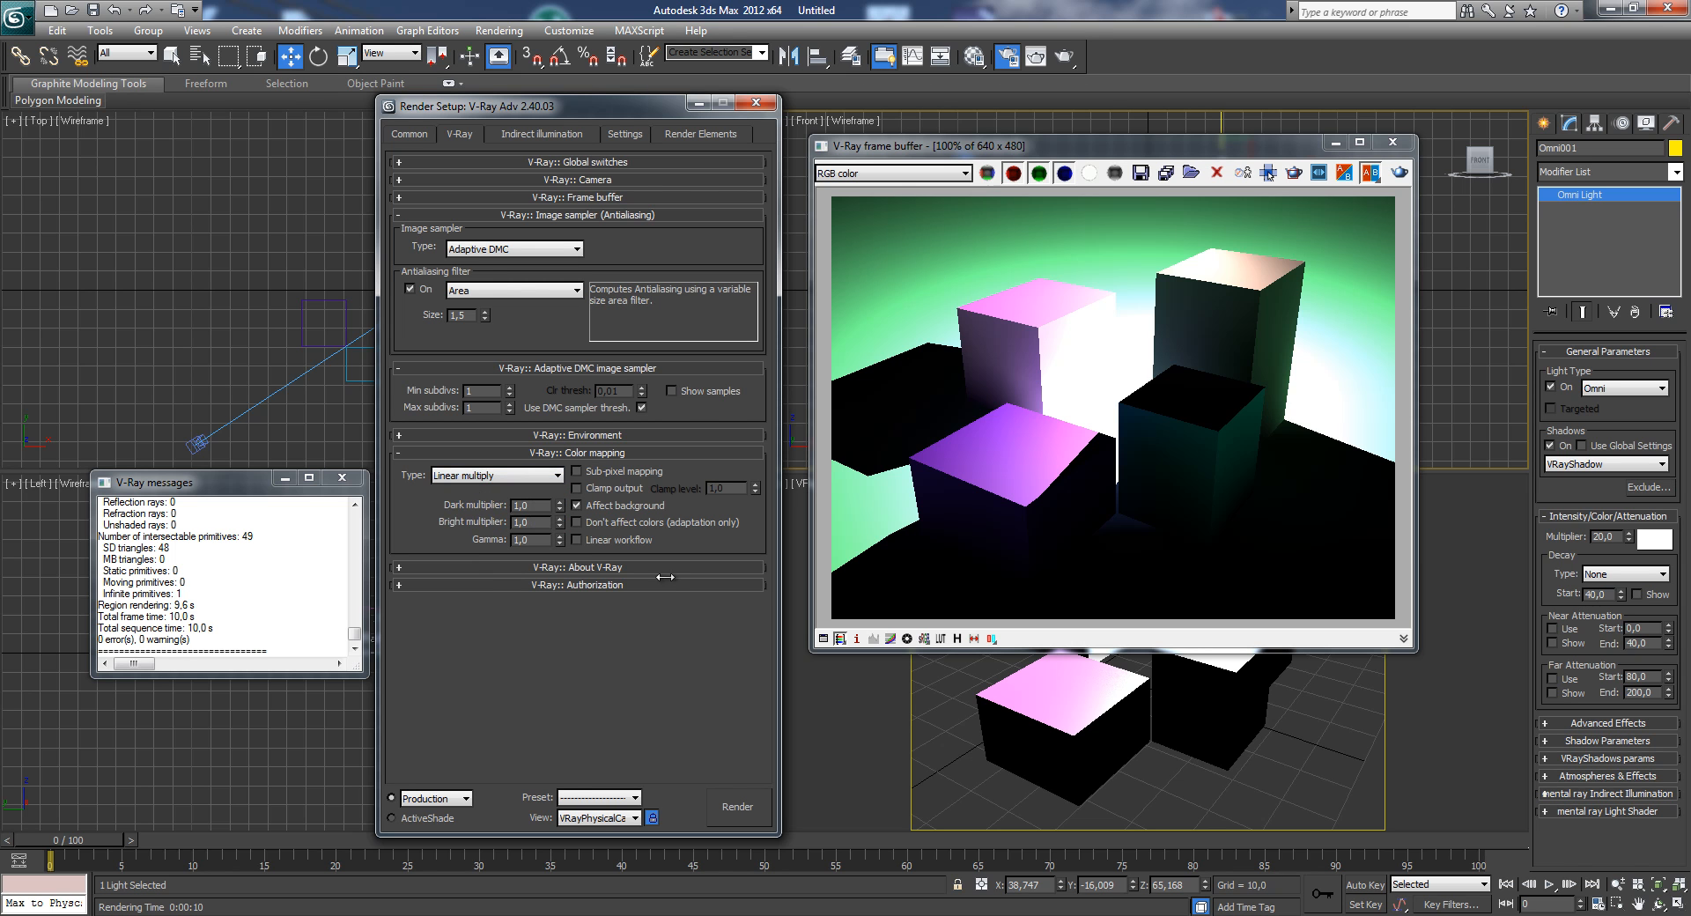
- Compare the rendered image with and without sRGB display correction in the frame buffer
click(923, 638)
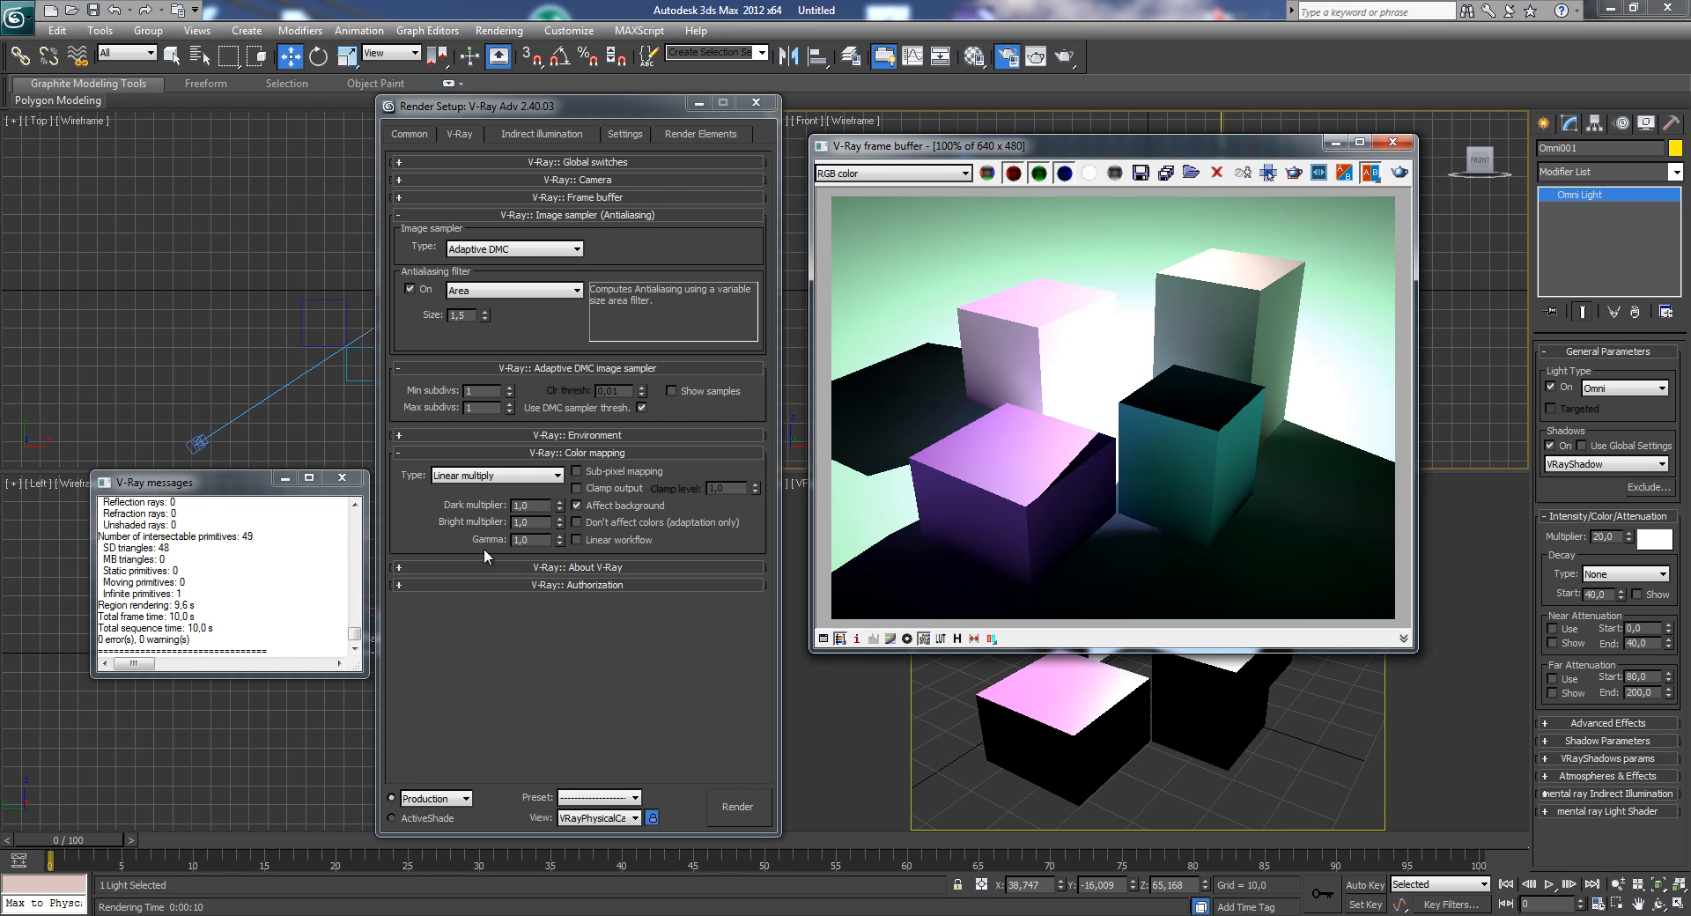
click(923, 638)
- Set the color mapping gamma to 2,2 and render the camera view again
click(546, 539)
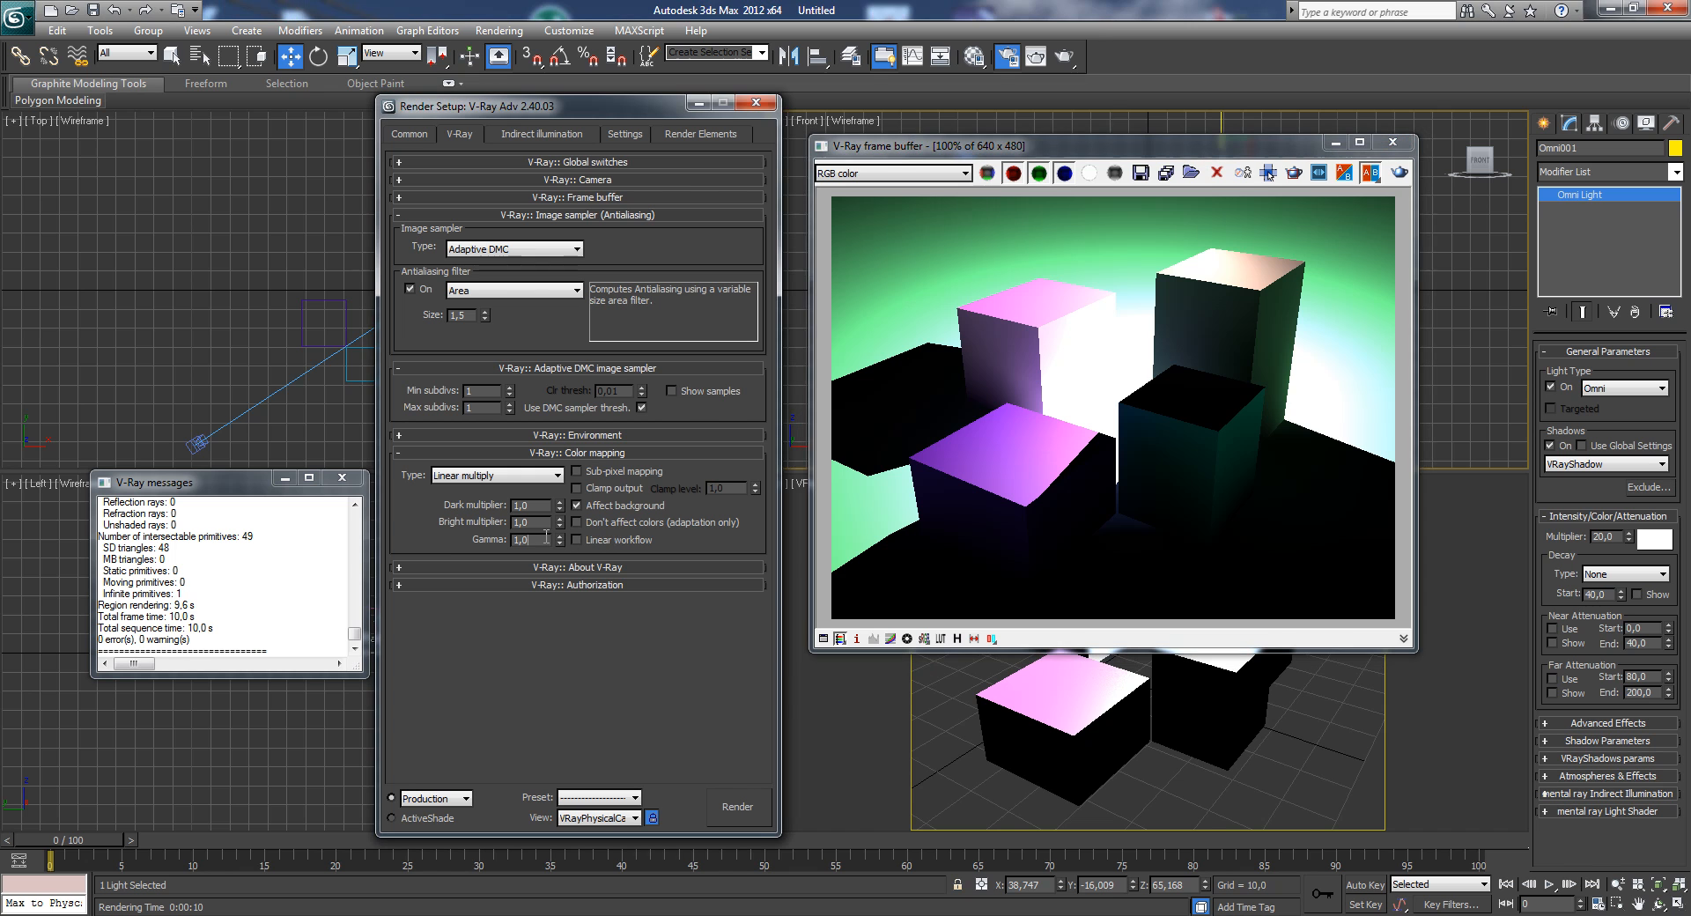
text(2,2)
click(1401, 173)
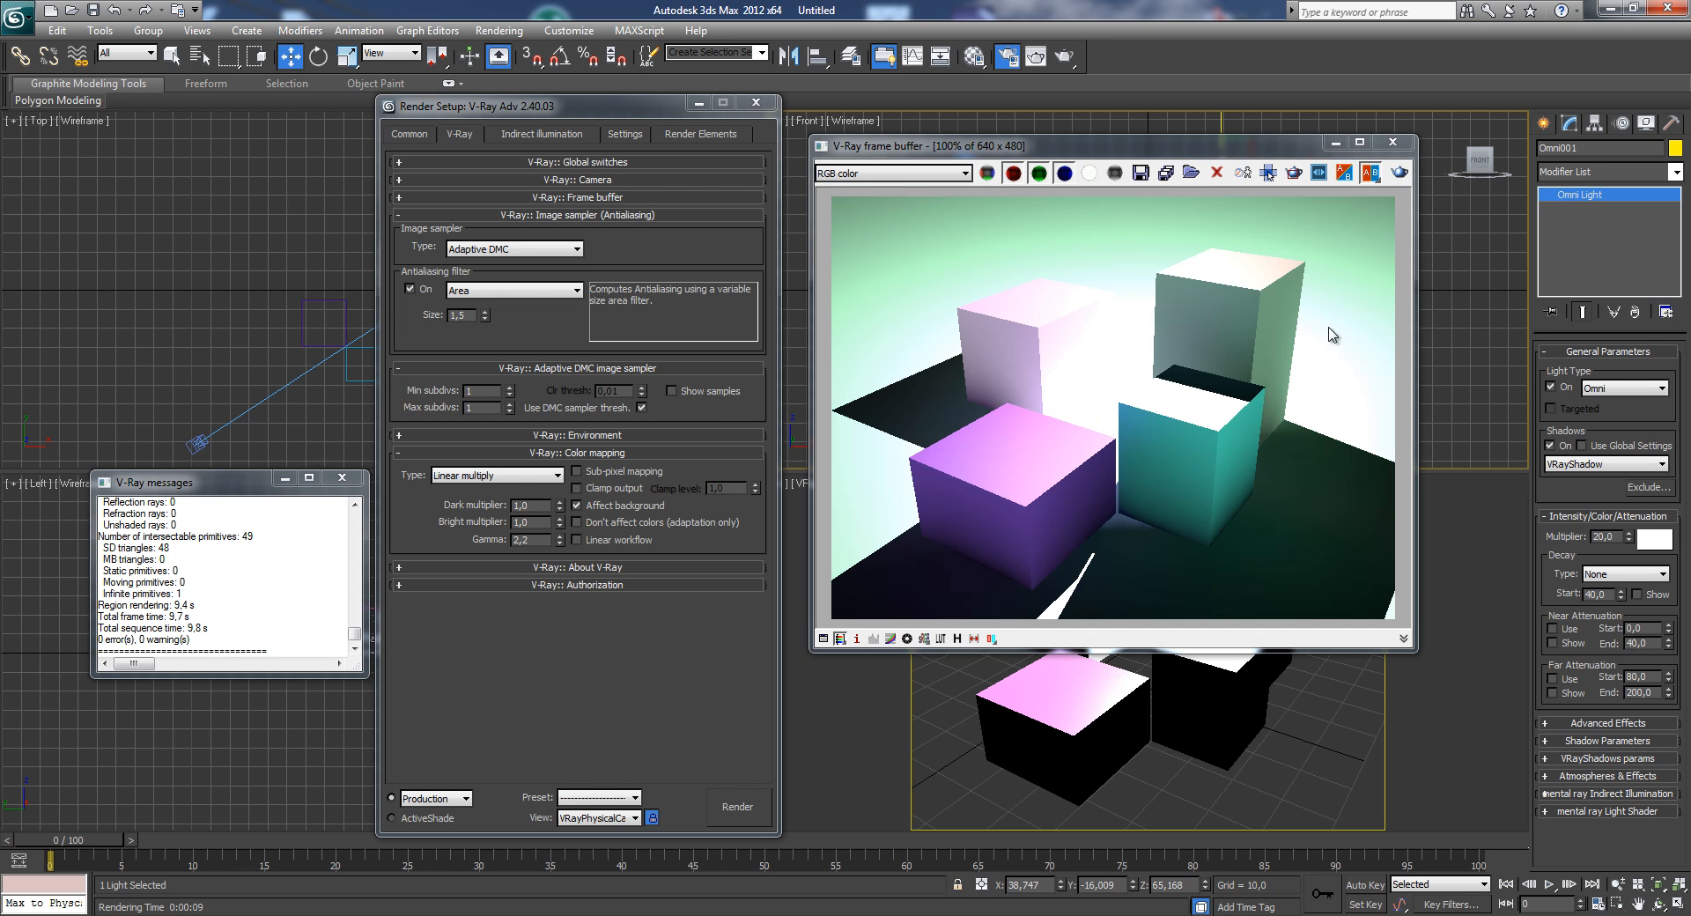
mouse_move(1301, 155)
mouse_down()
mouse_move(1240, 239)
mouse_move(1305, 228)
mouse_move(1302, 143)
mouse_move(1271, 142)
mouse_up()
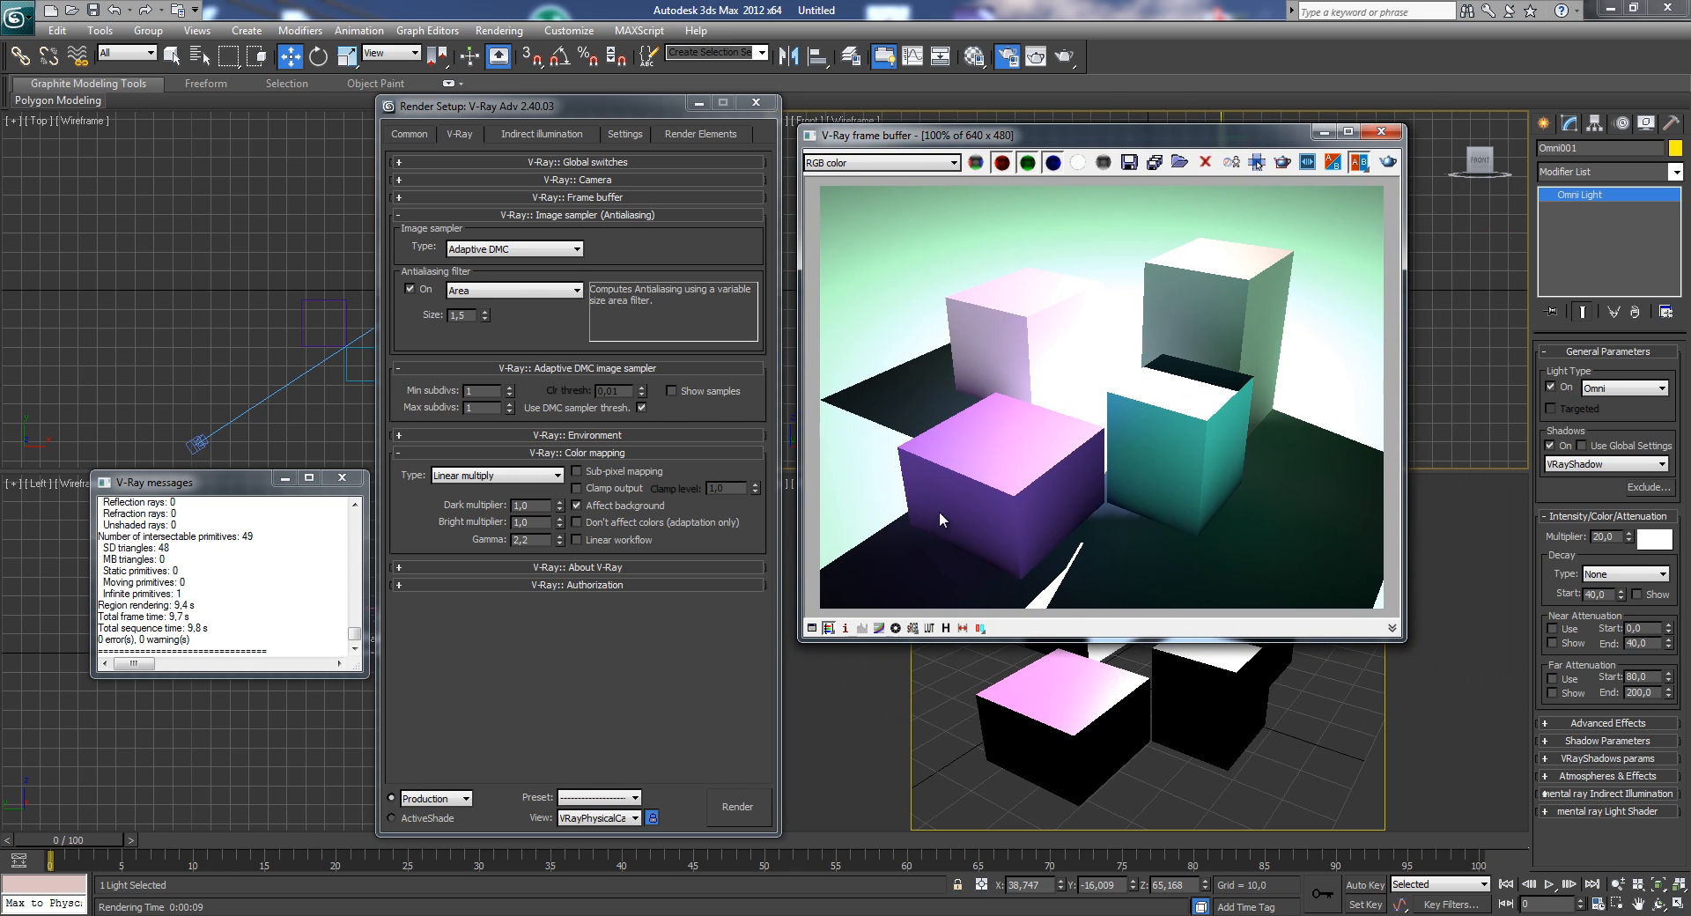
- Switch the color mapping type to Exponential and render the camera view again
click(524, 474)
click(480, 495)
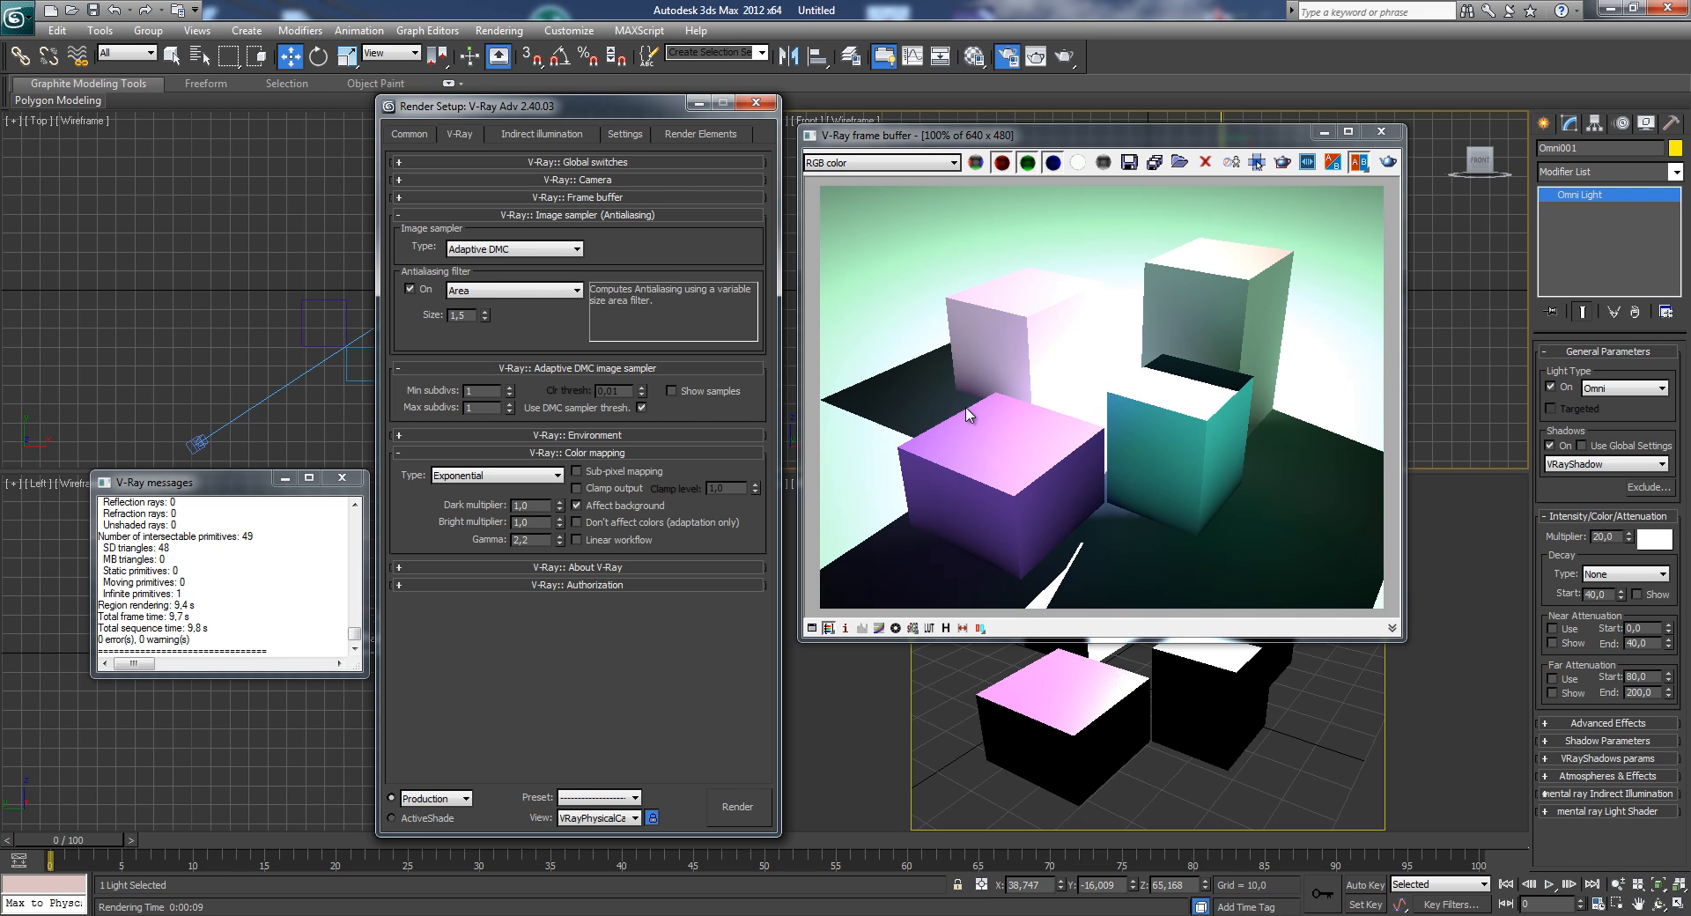
click(707, 812)
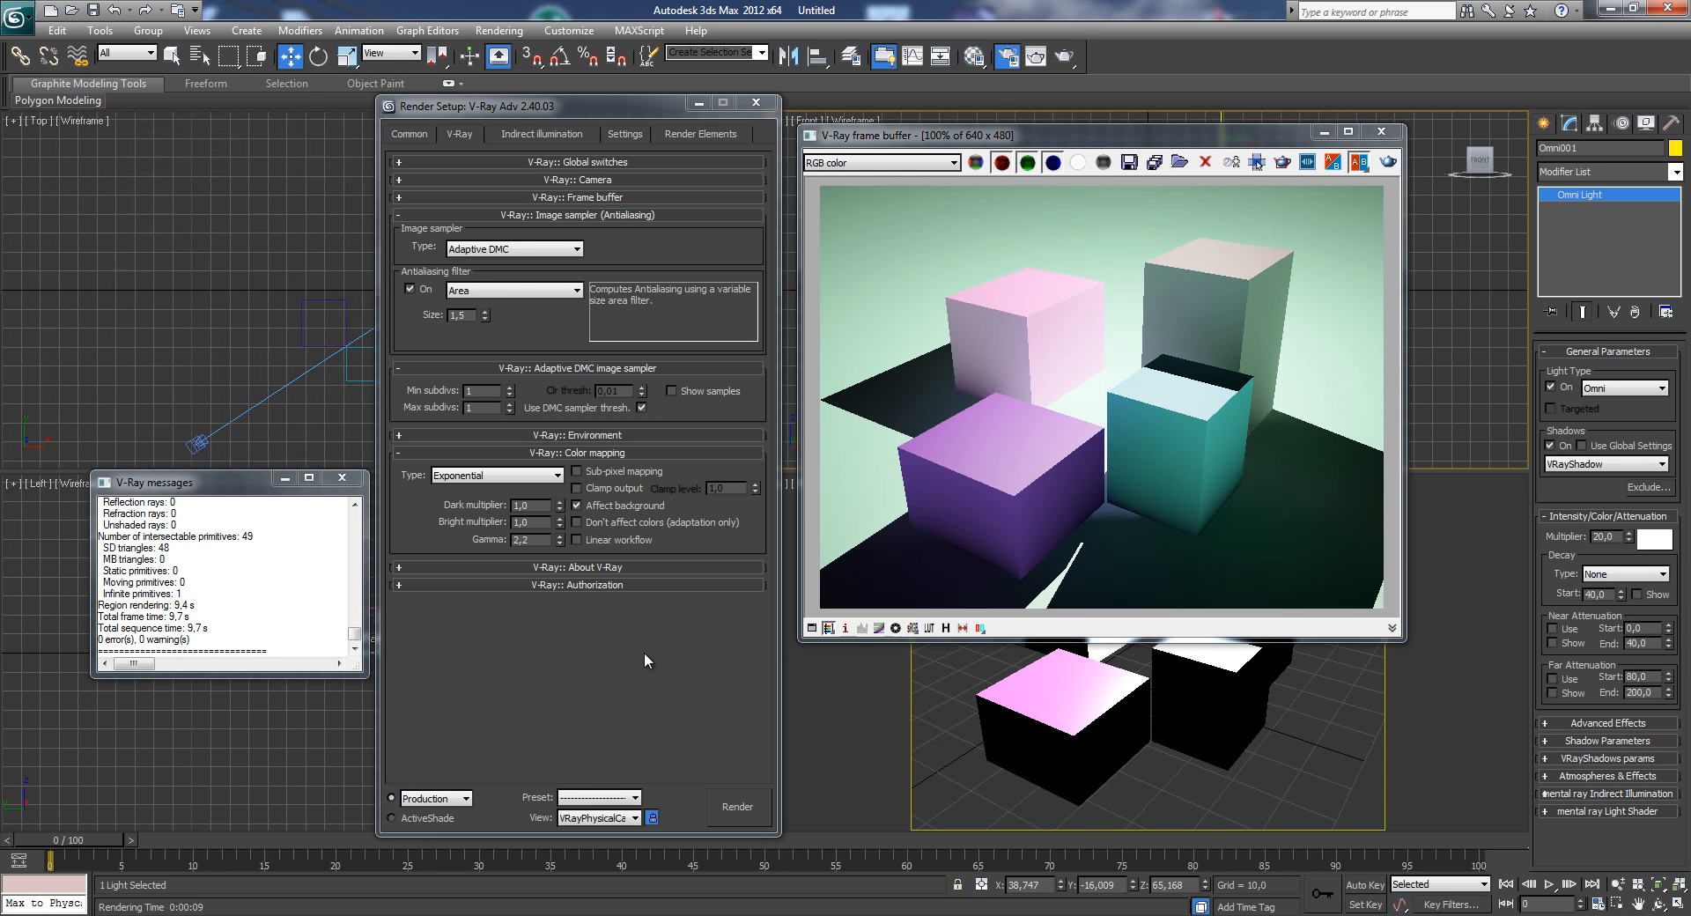
- Sample pixel colors in the brightly lit floor area beside the pink box and reposition the frame buffer window
right_click(1093, 375)
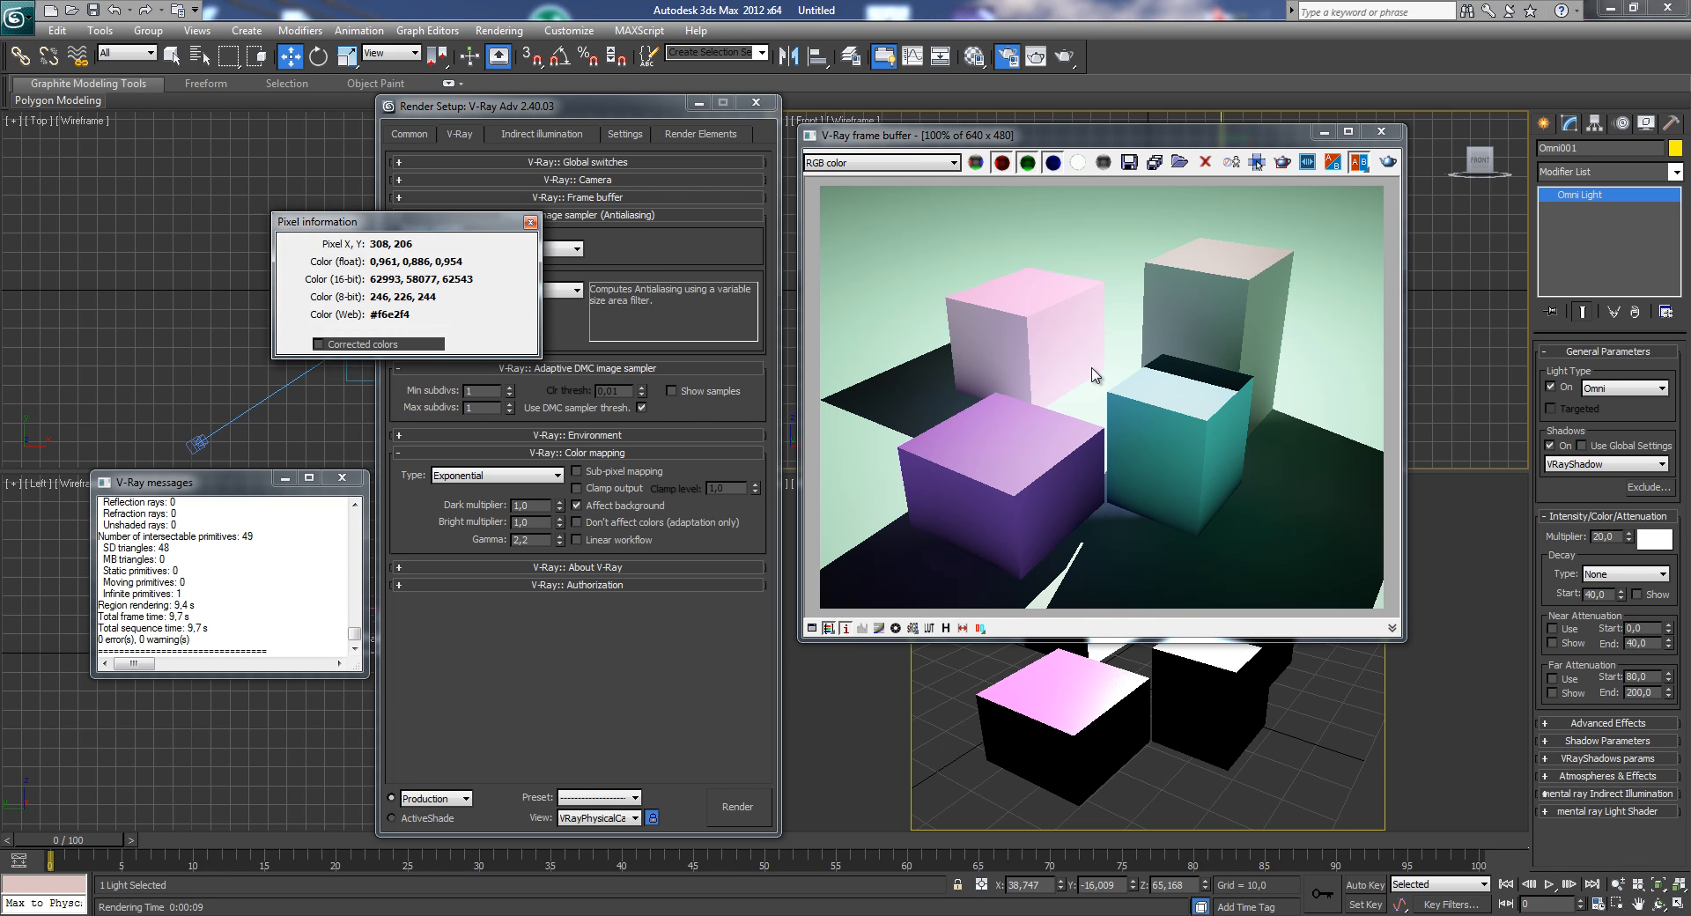
right_drag(1092, 374, 1076, 414)
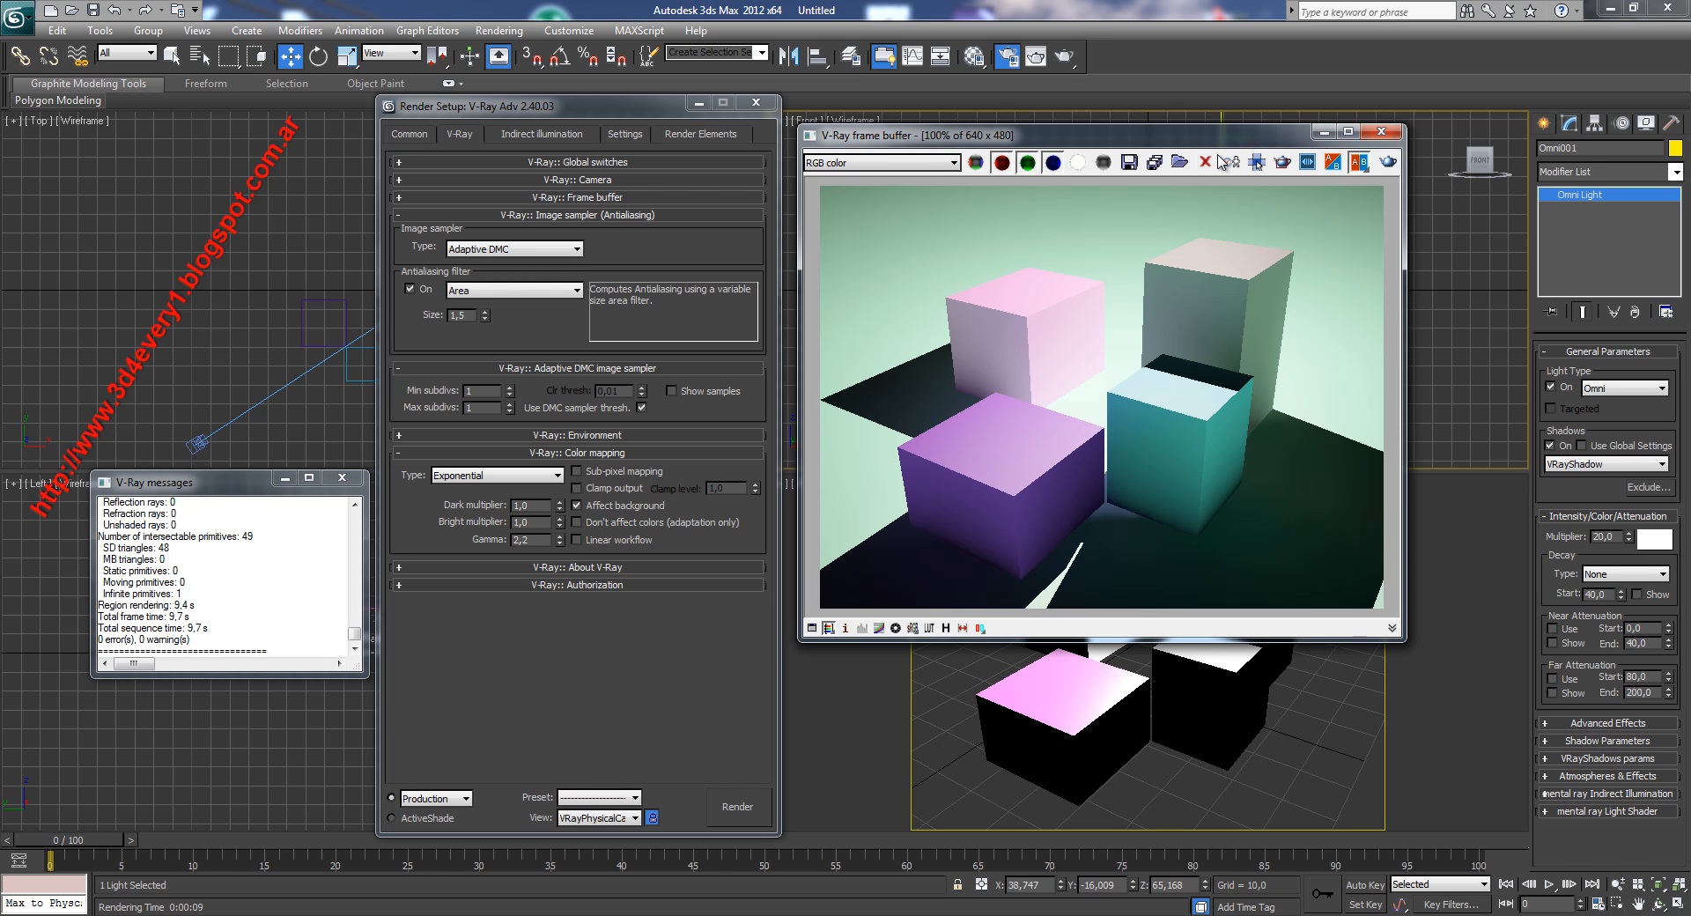
drag(1207, 139, 1205, 130)
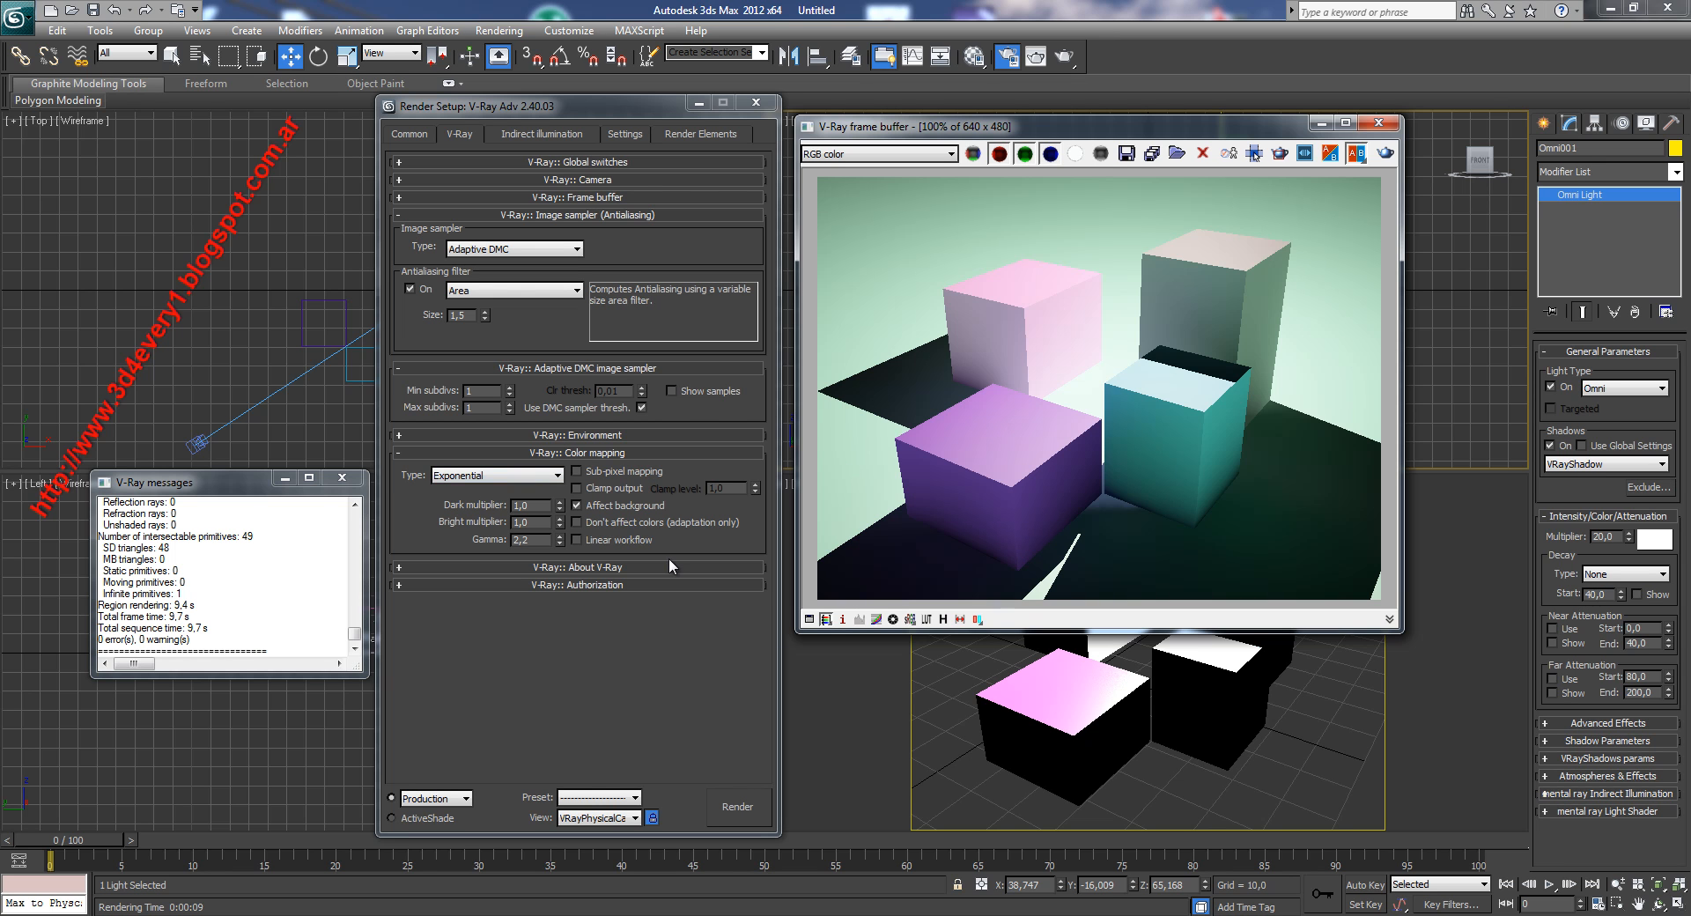
drag(1187, 134, 1182, 115)
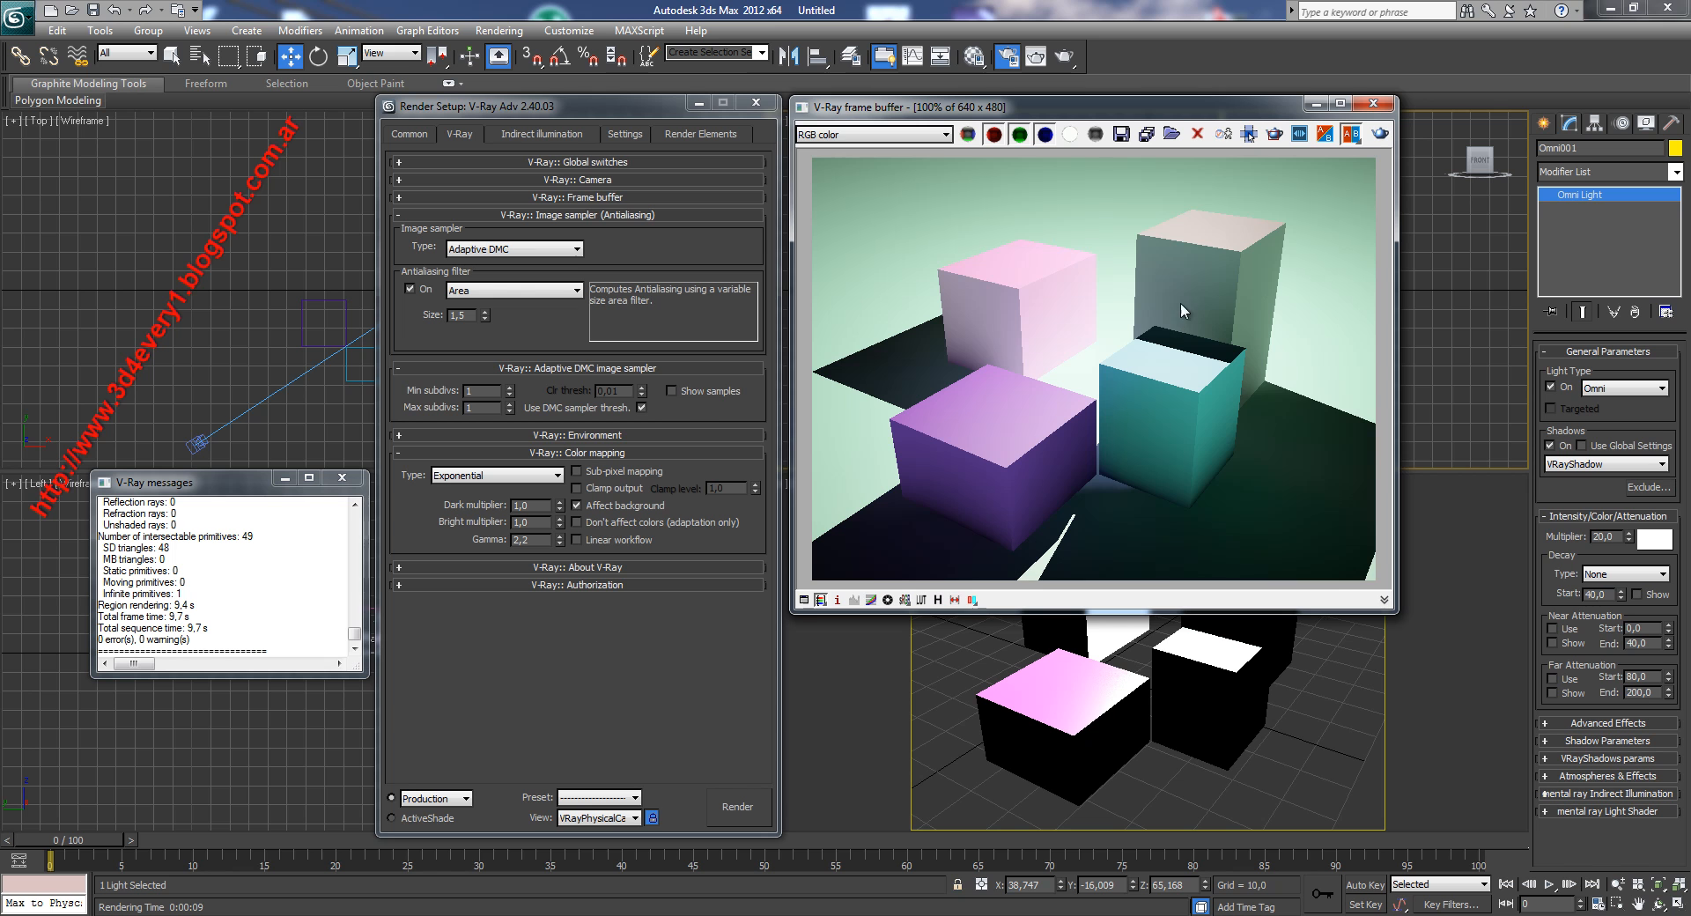
drag(1209, 117, 1215, 118)
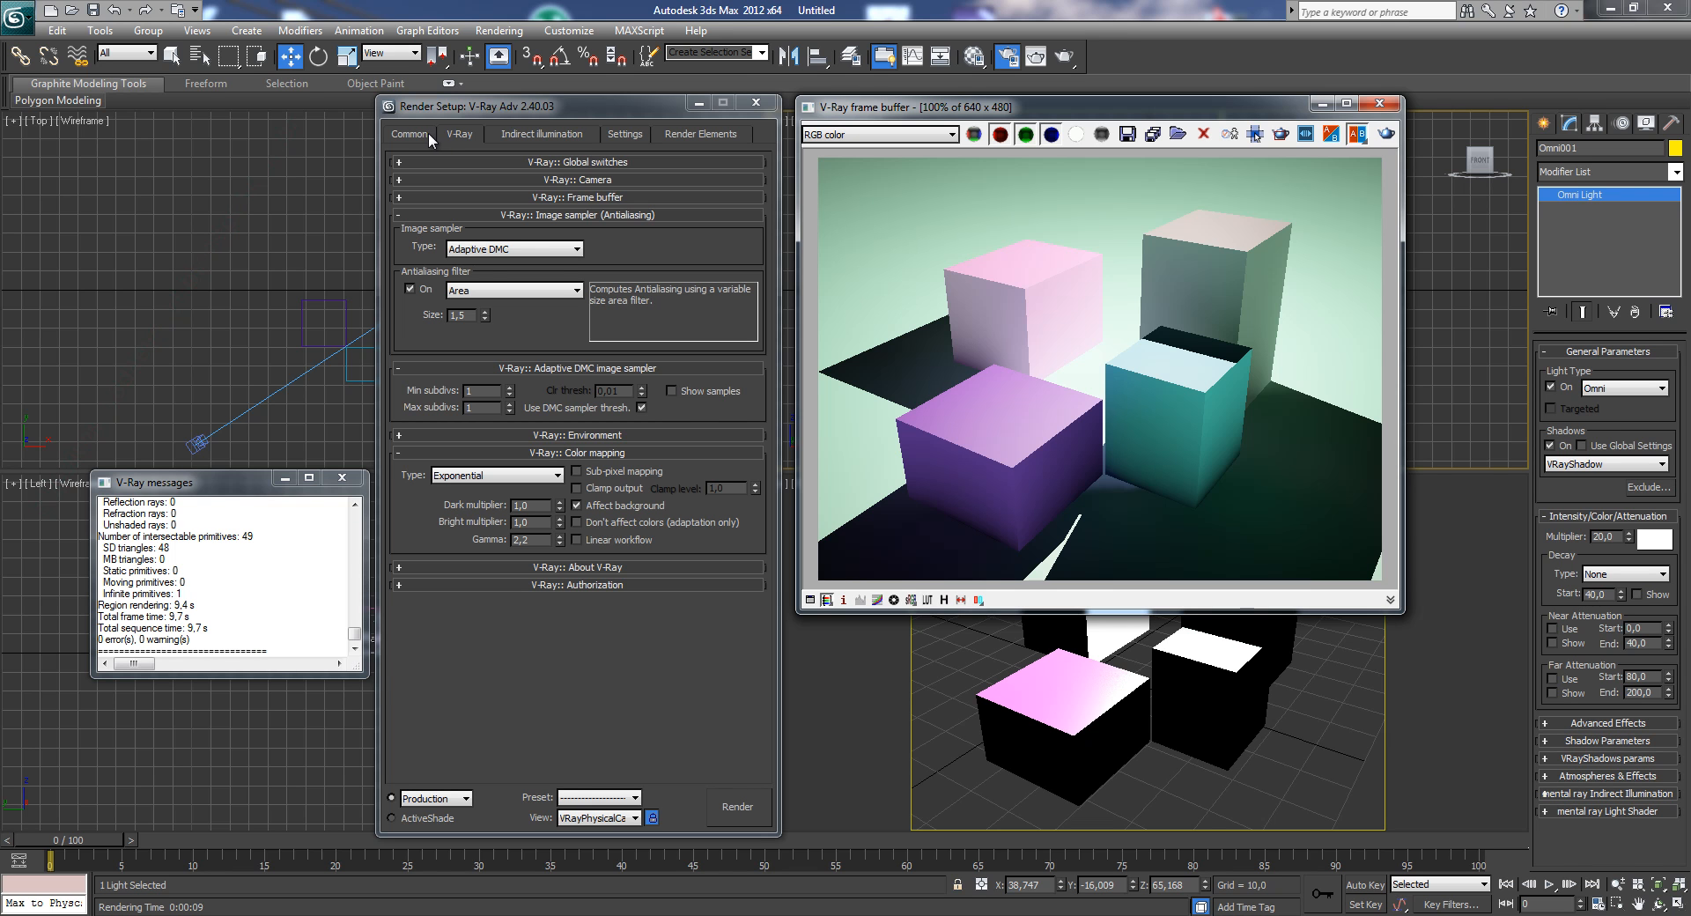
- Enable the override material option in the V-Ray Global switches
click(599, 162)
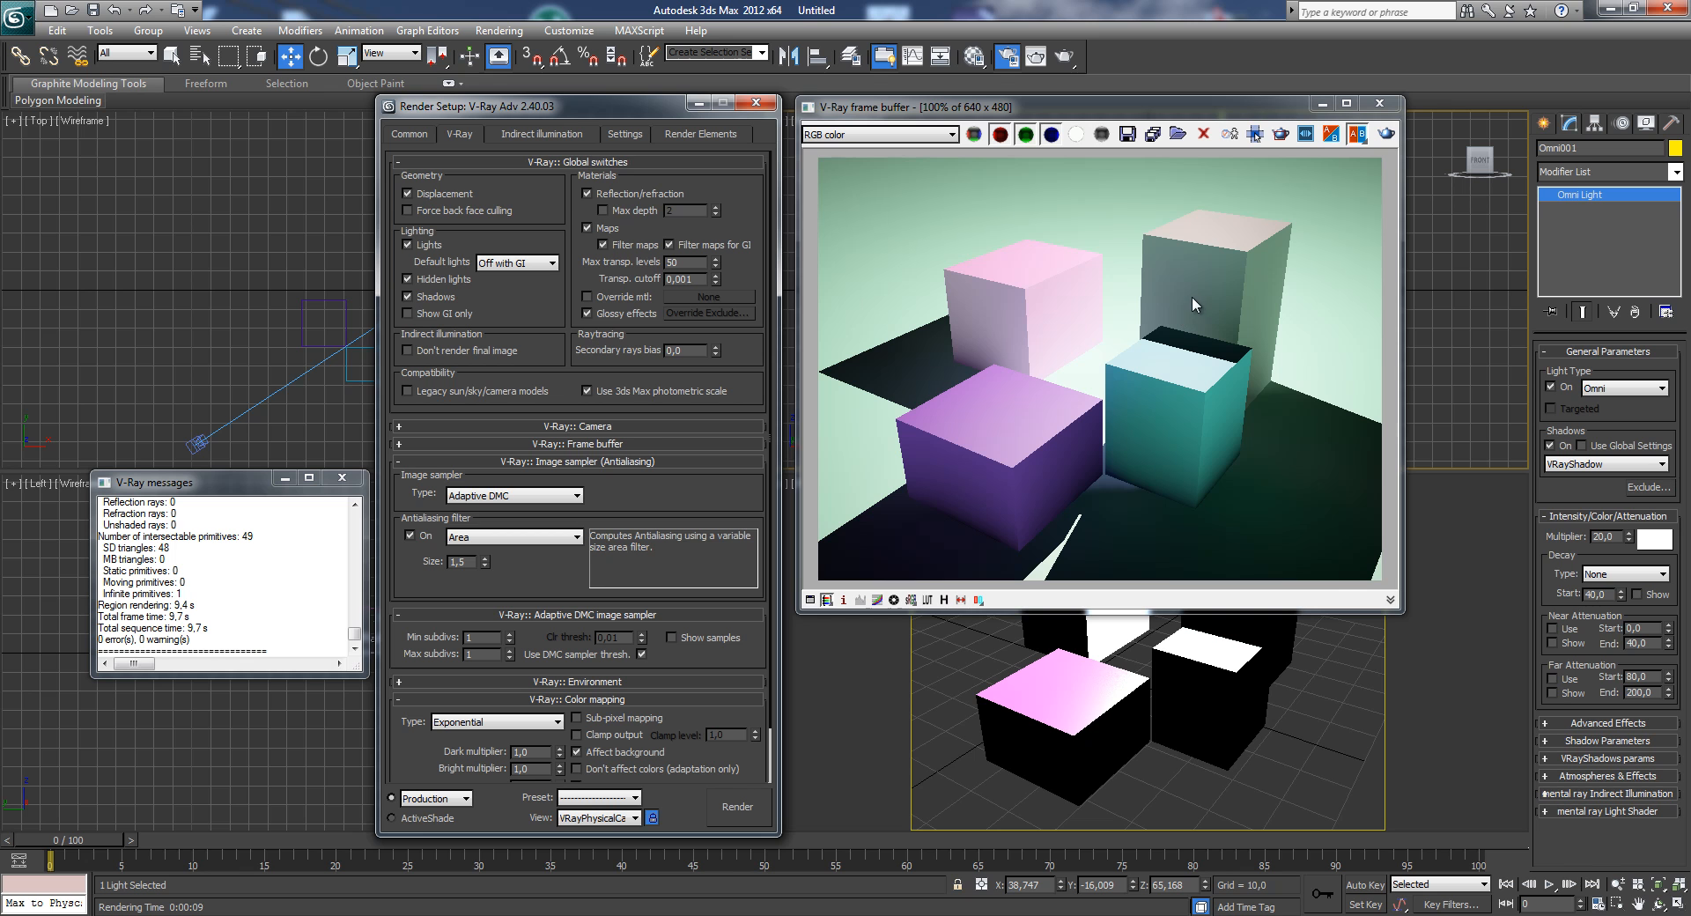
click(587, 297)
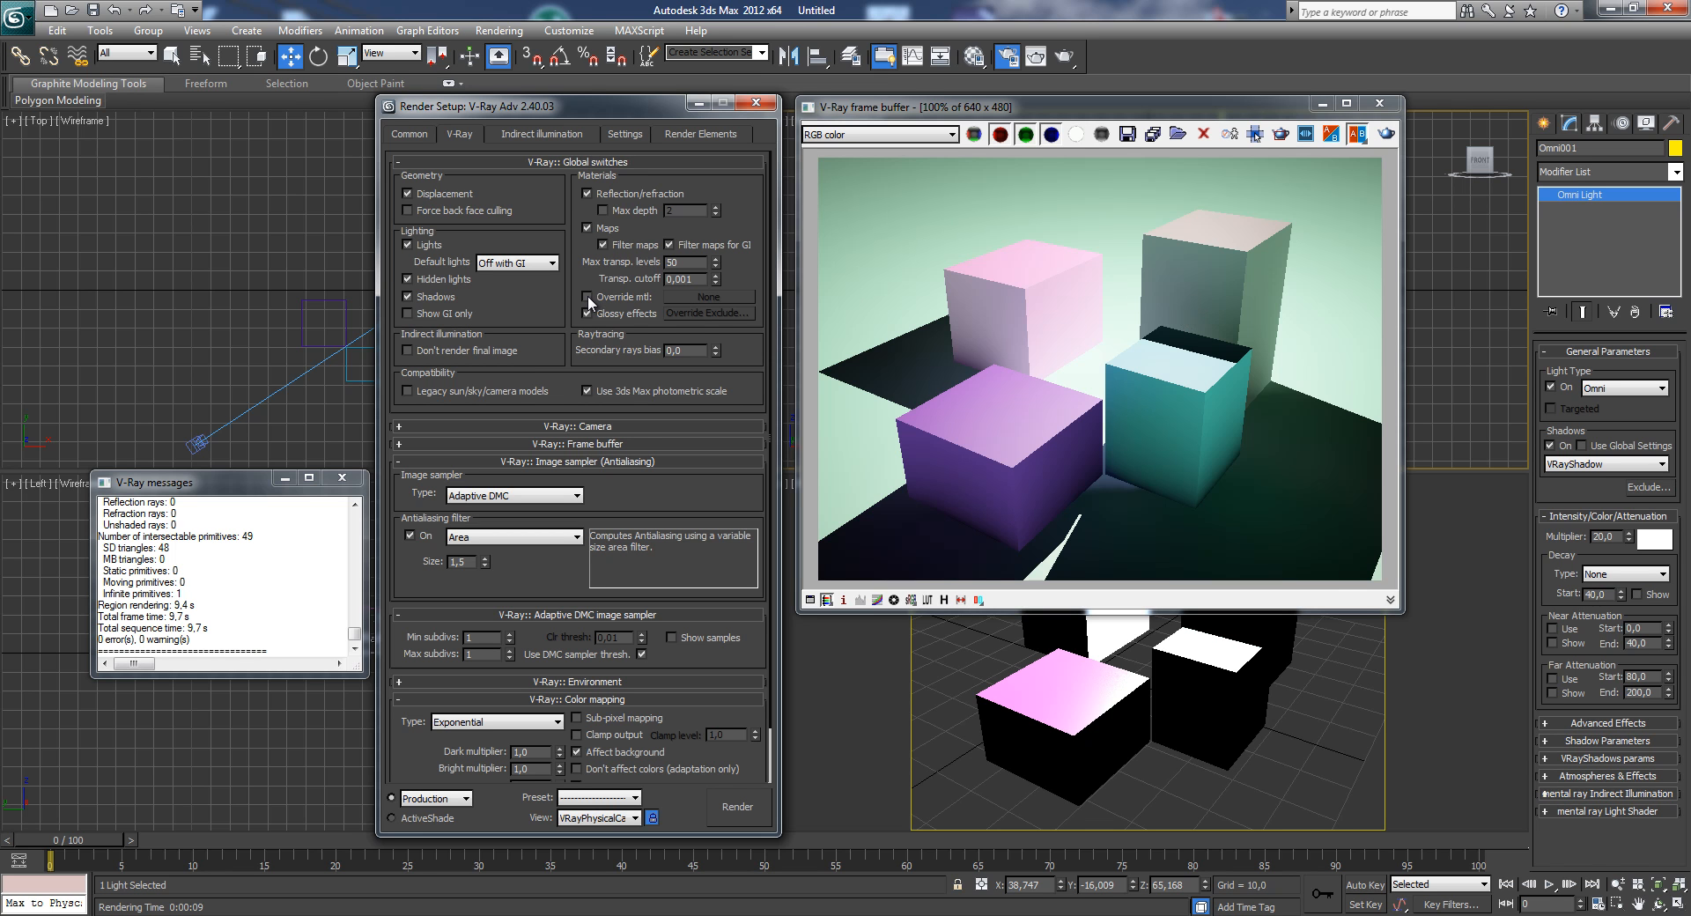
- Change the diffuse color of Material #1 to a neutral grey with a value of 119
click(975, 58)
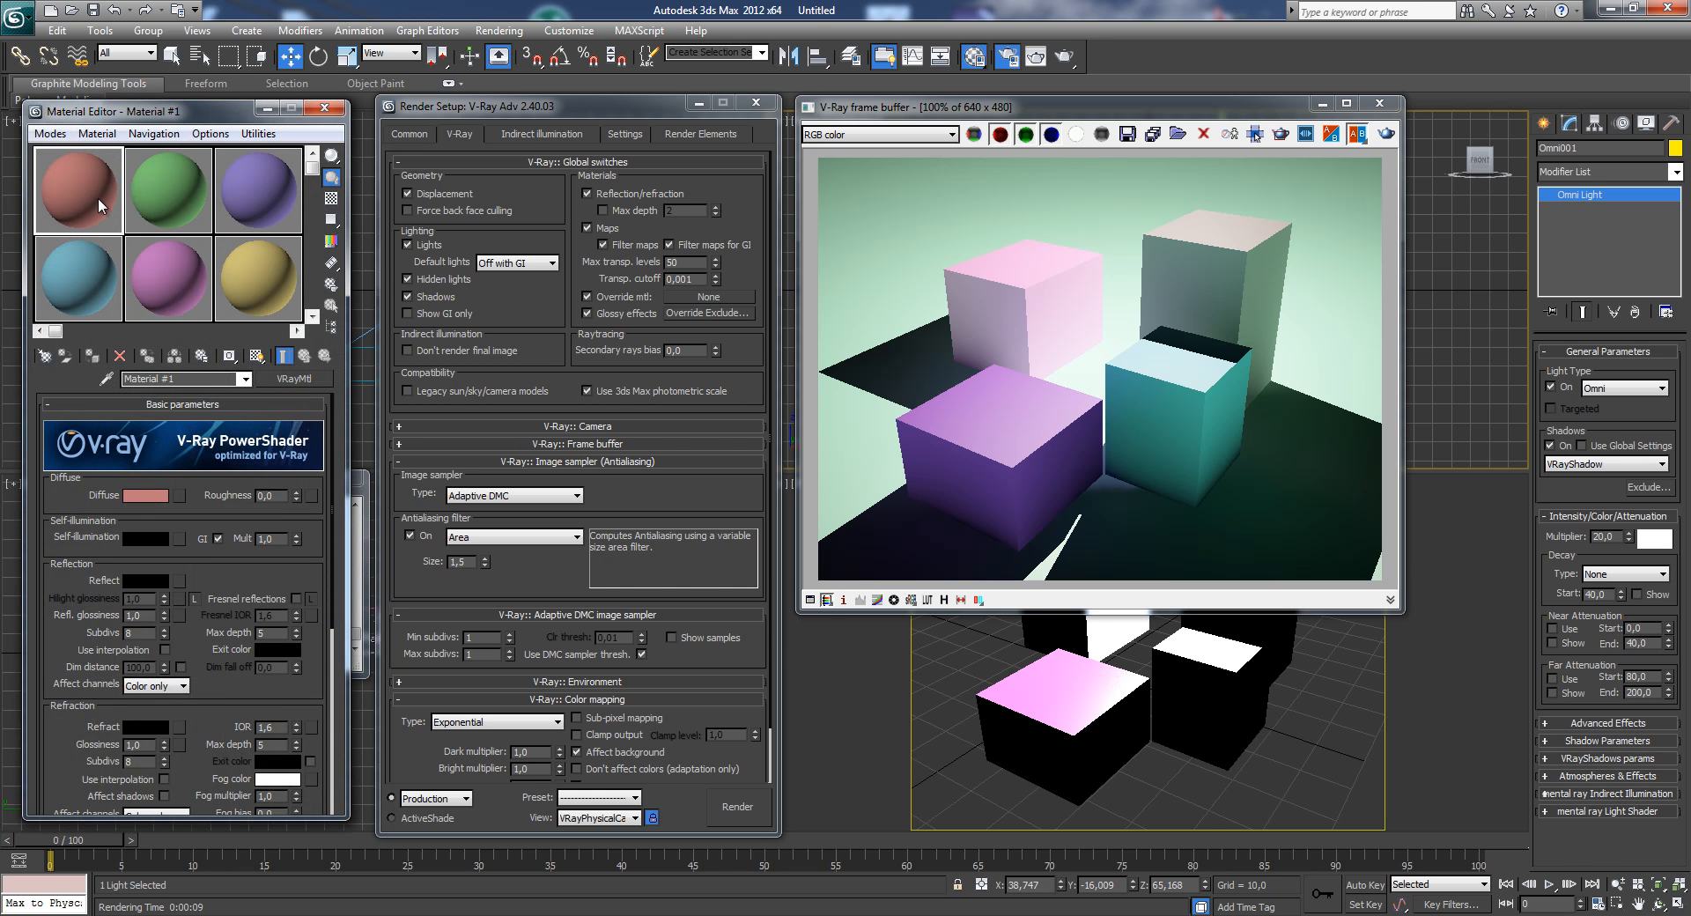
click(141, 494)
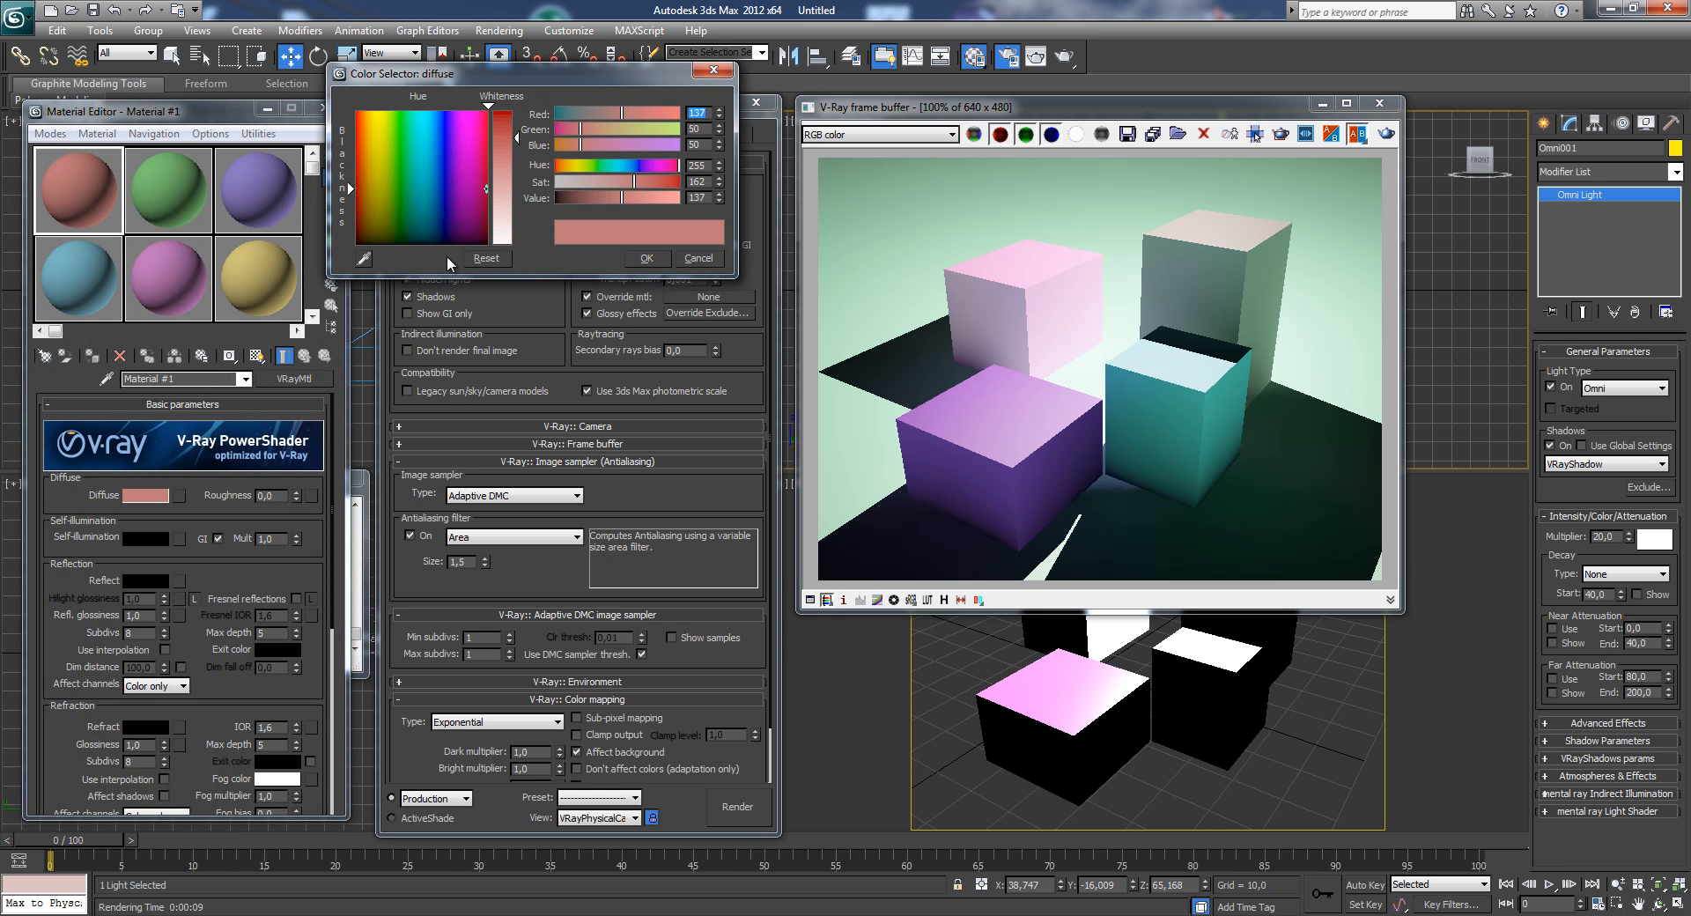
click(479, 185)
drag(511, 176, 511, 250)
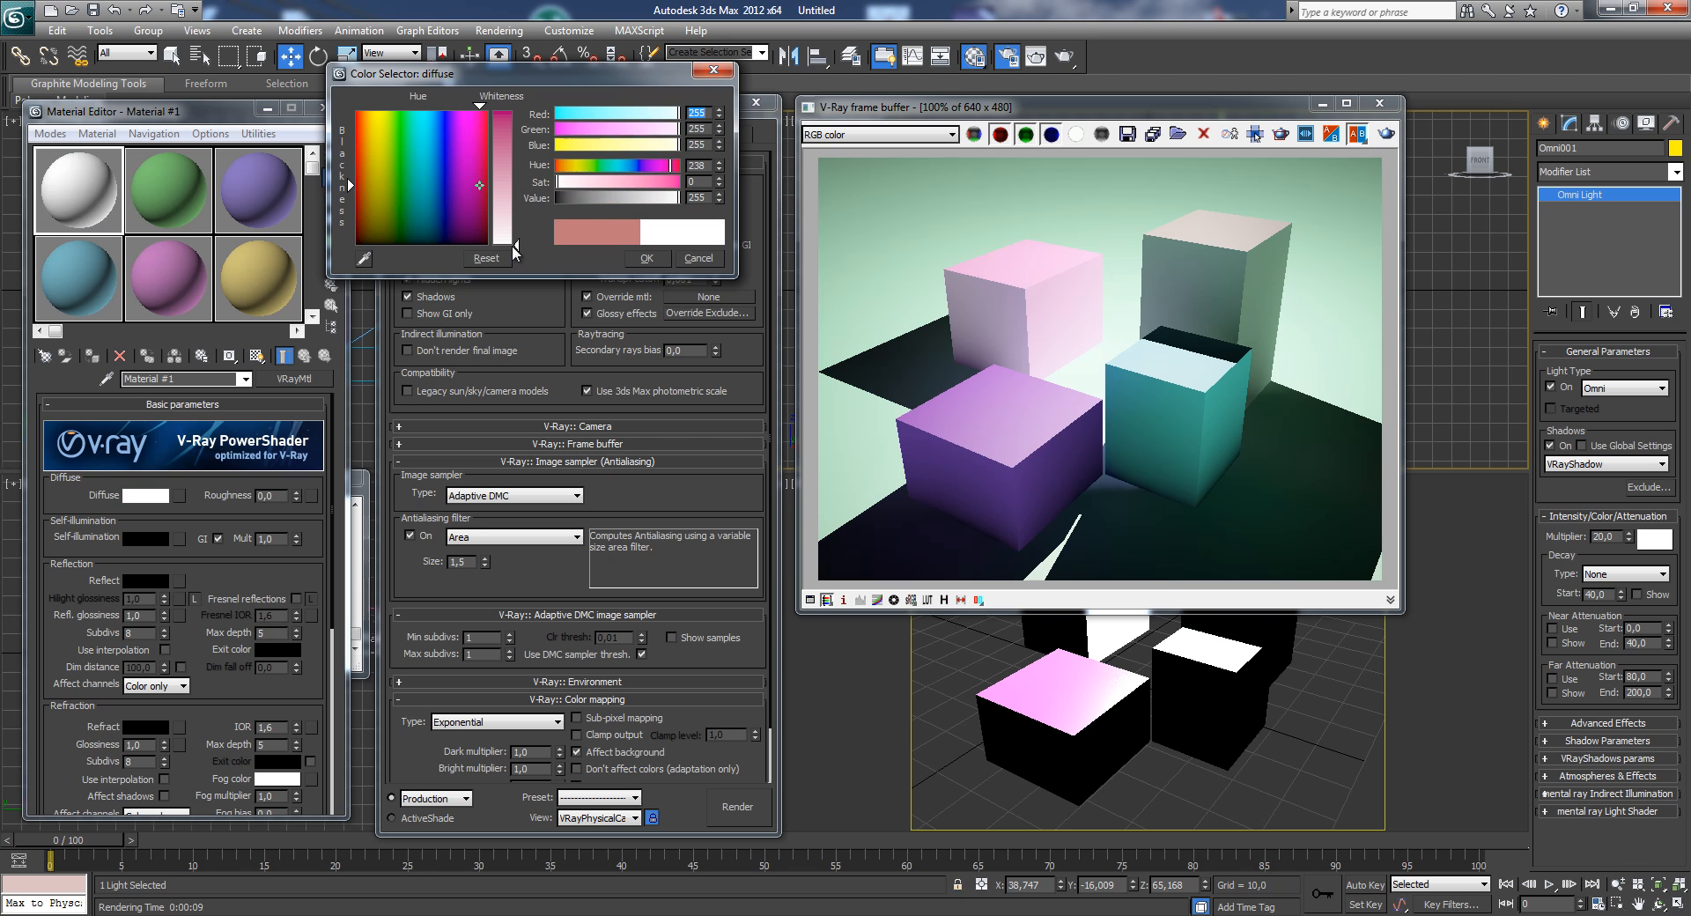
drag(656, 208, 614, 203)
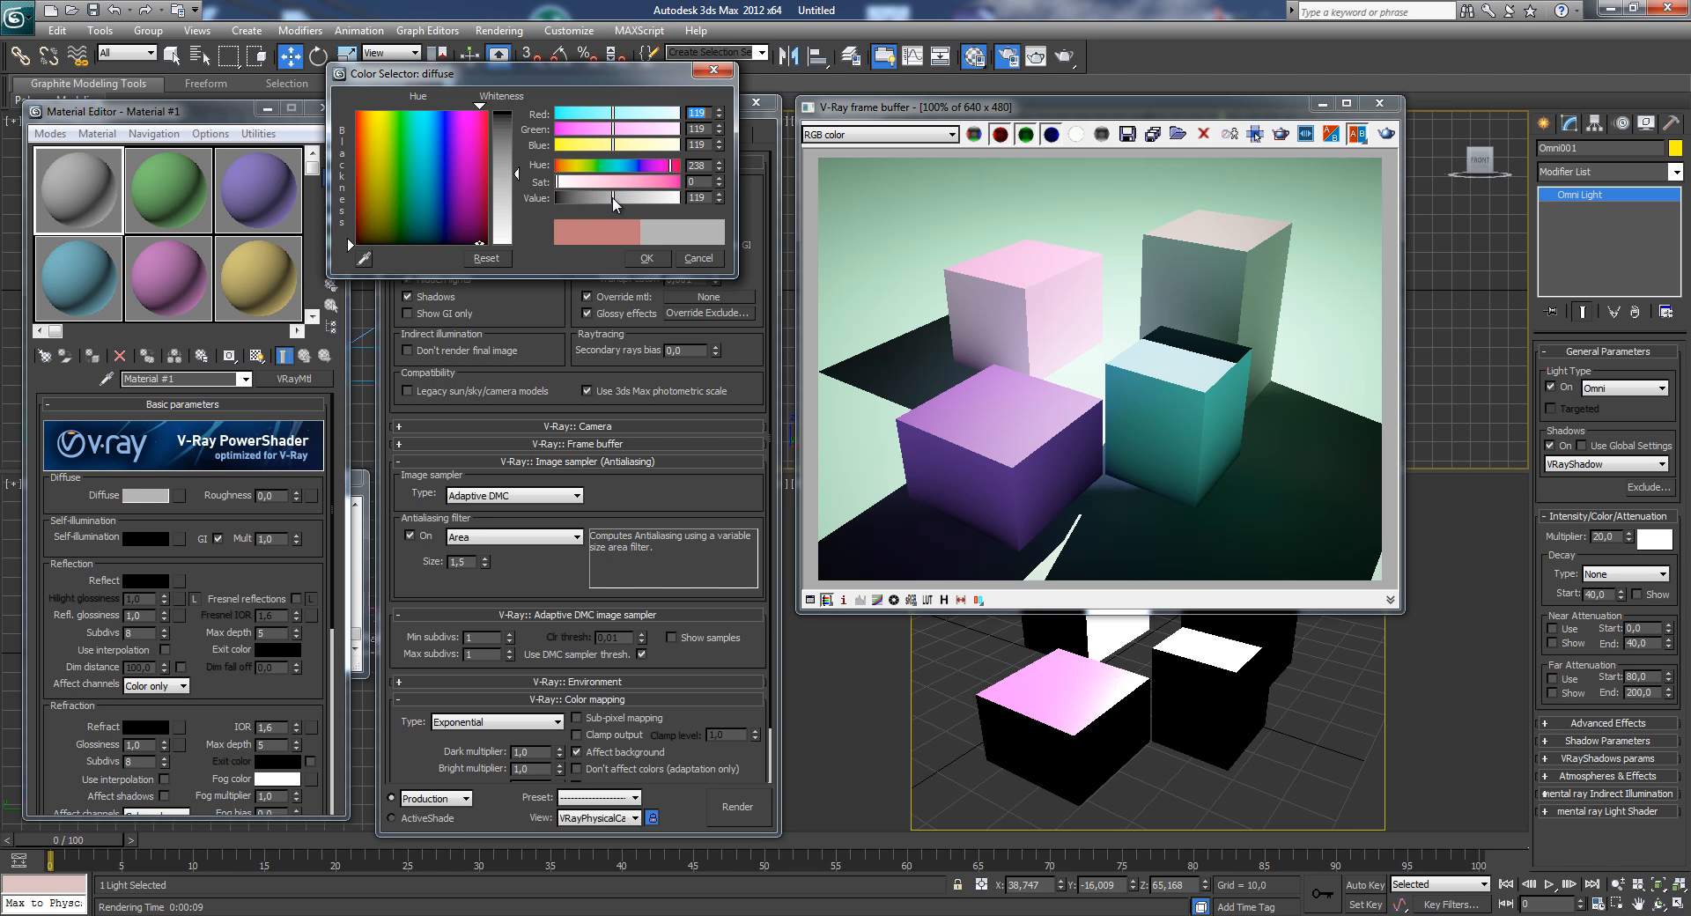
click(649, 257)
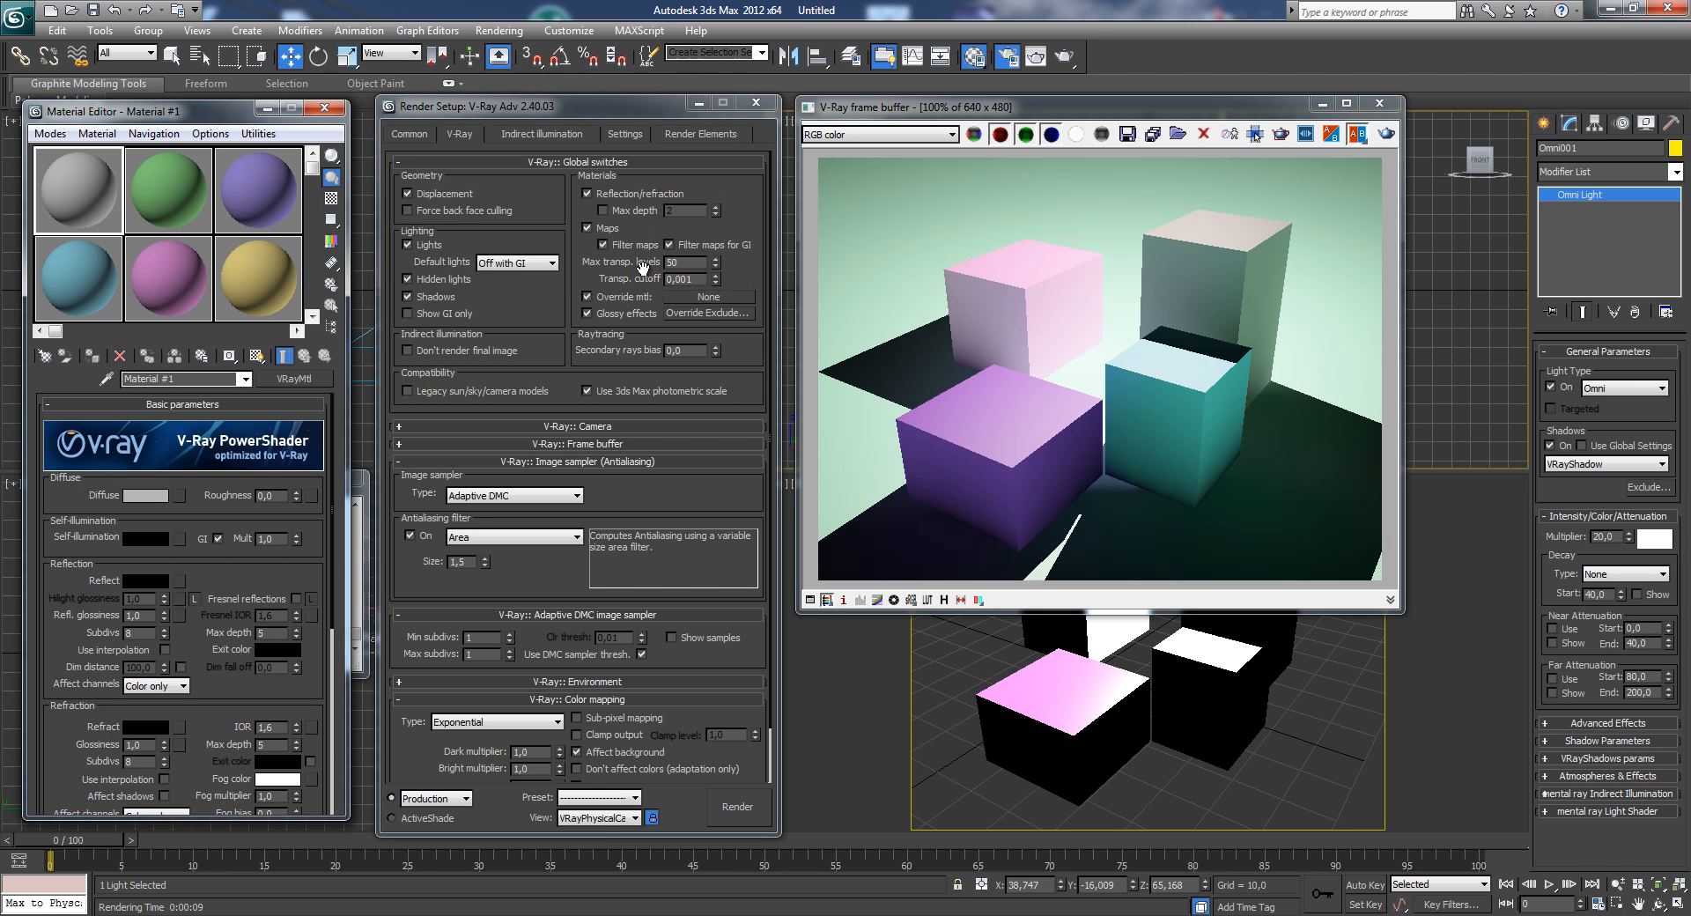
- Assign Material #1 as the global override material and render the camera view
drag(65, 195, 721, 298)
click(537, 523)
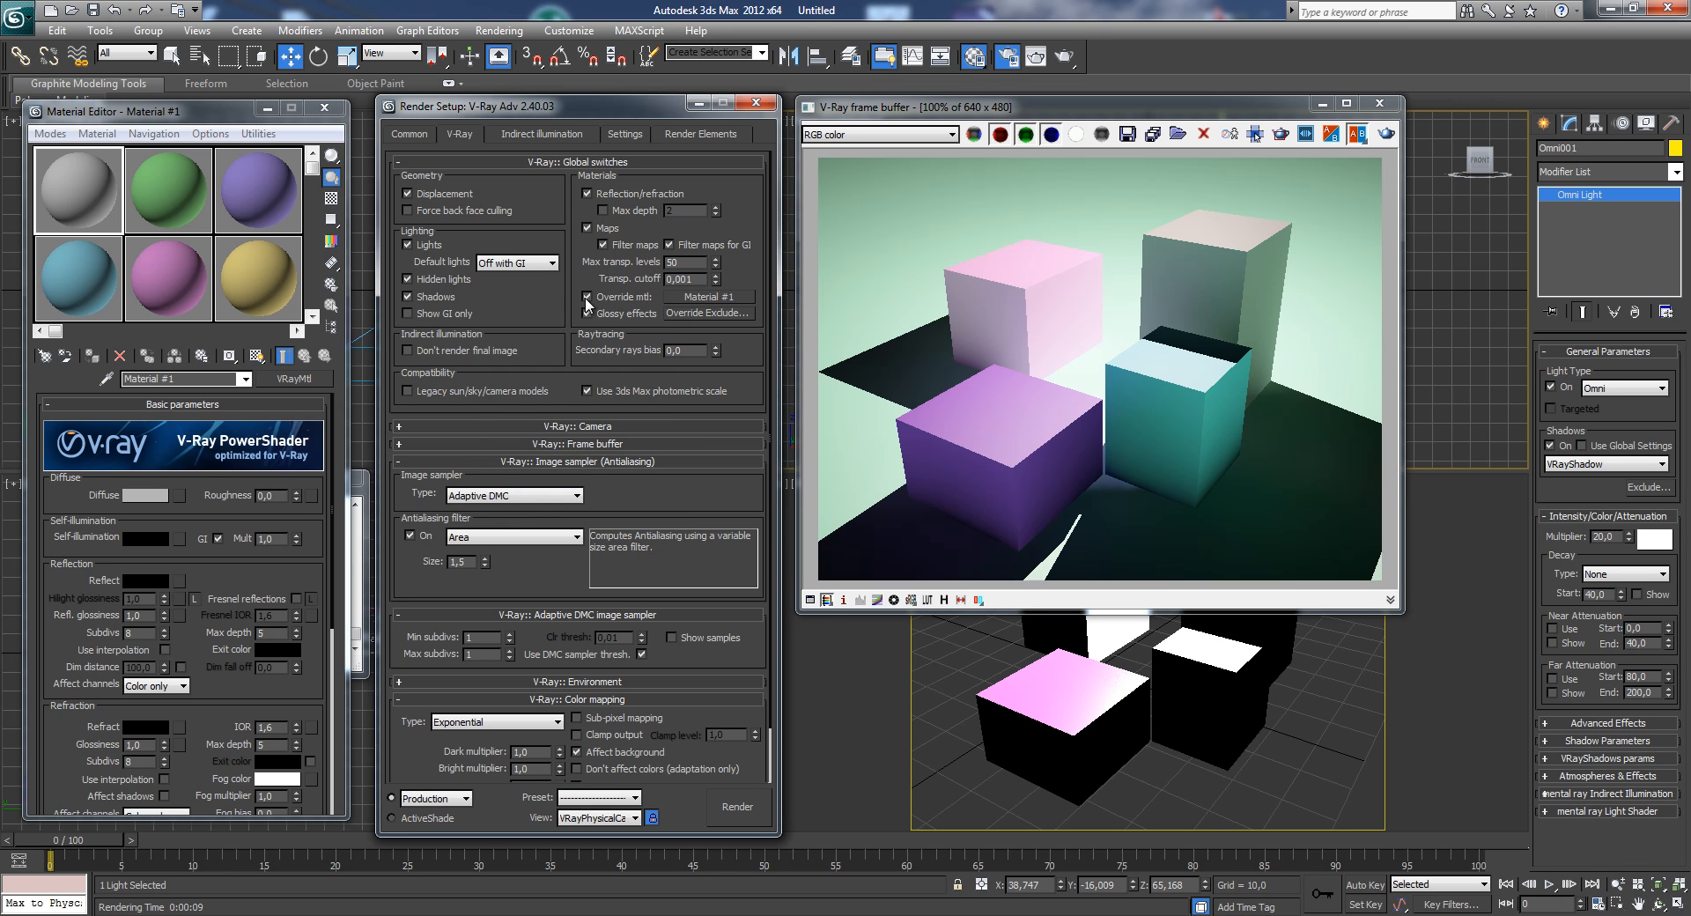
click(1387, 134)
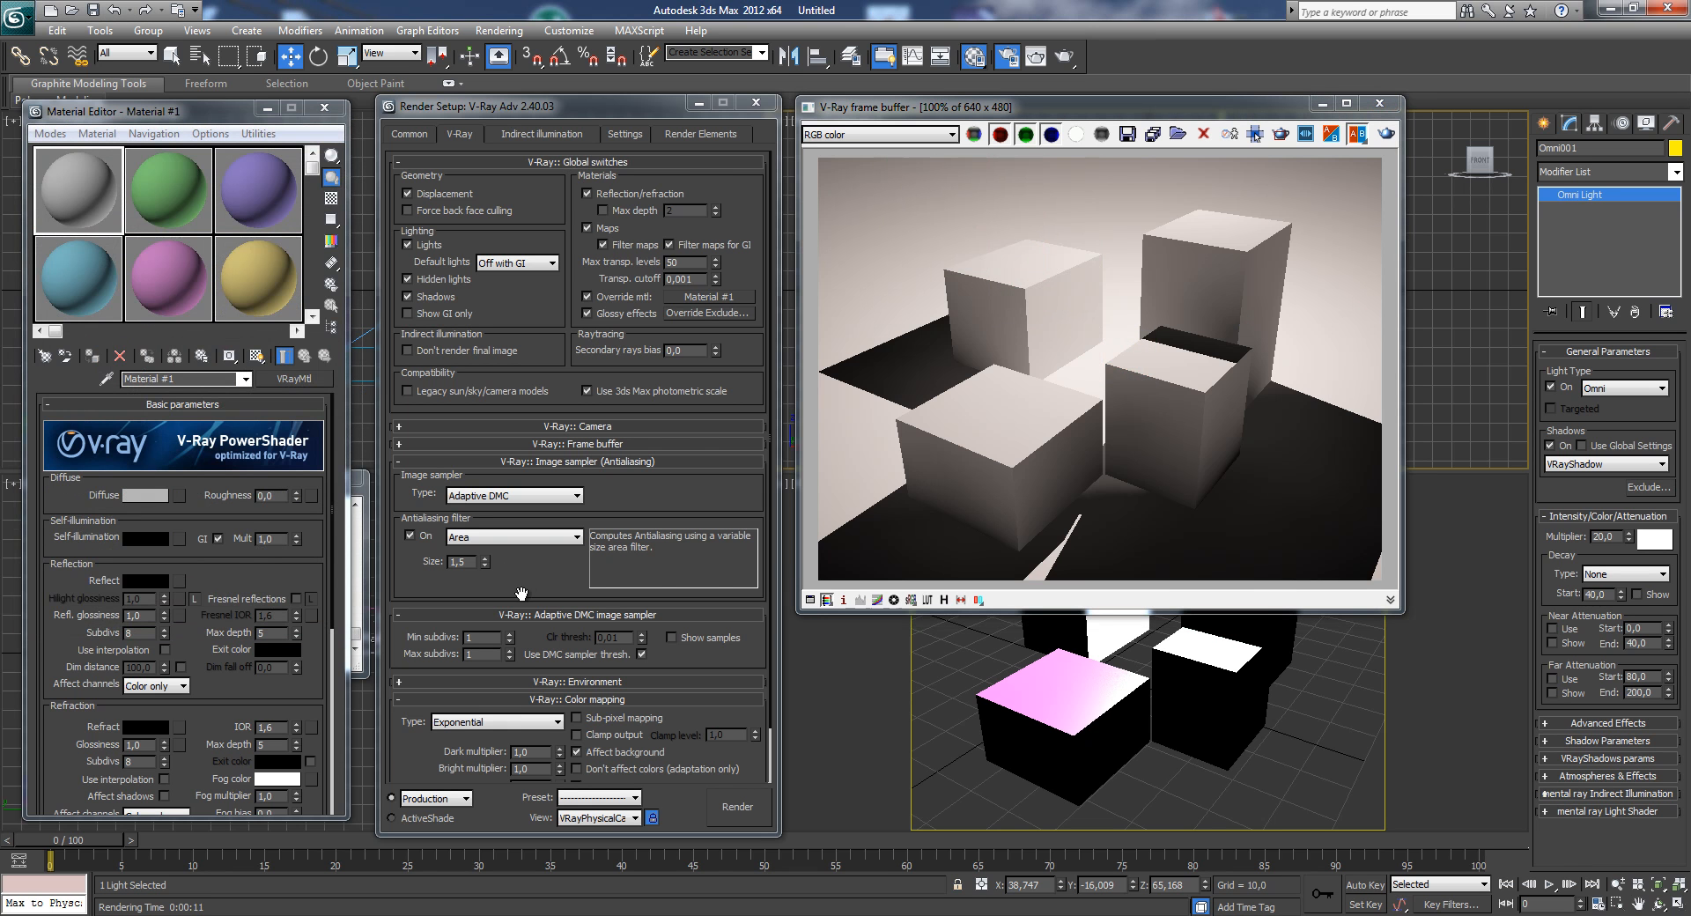
- Switch the color mapping type to Linear multiply and render the camera view again
click(522, 720)
click(481, 740)
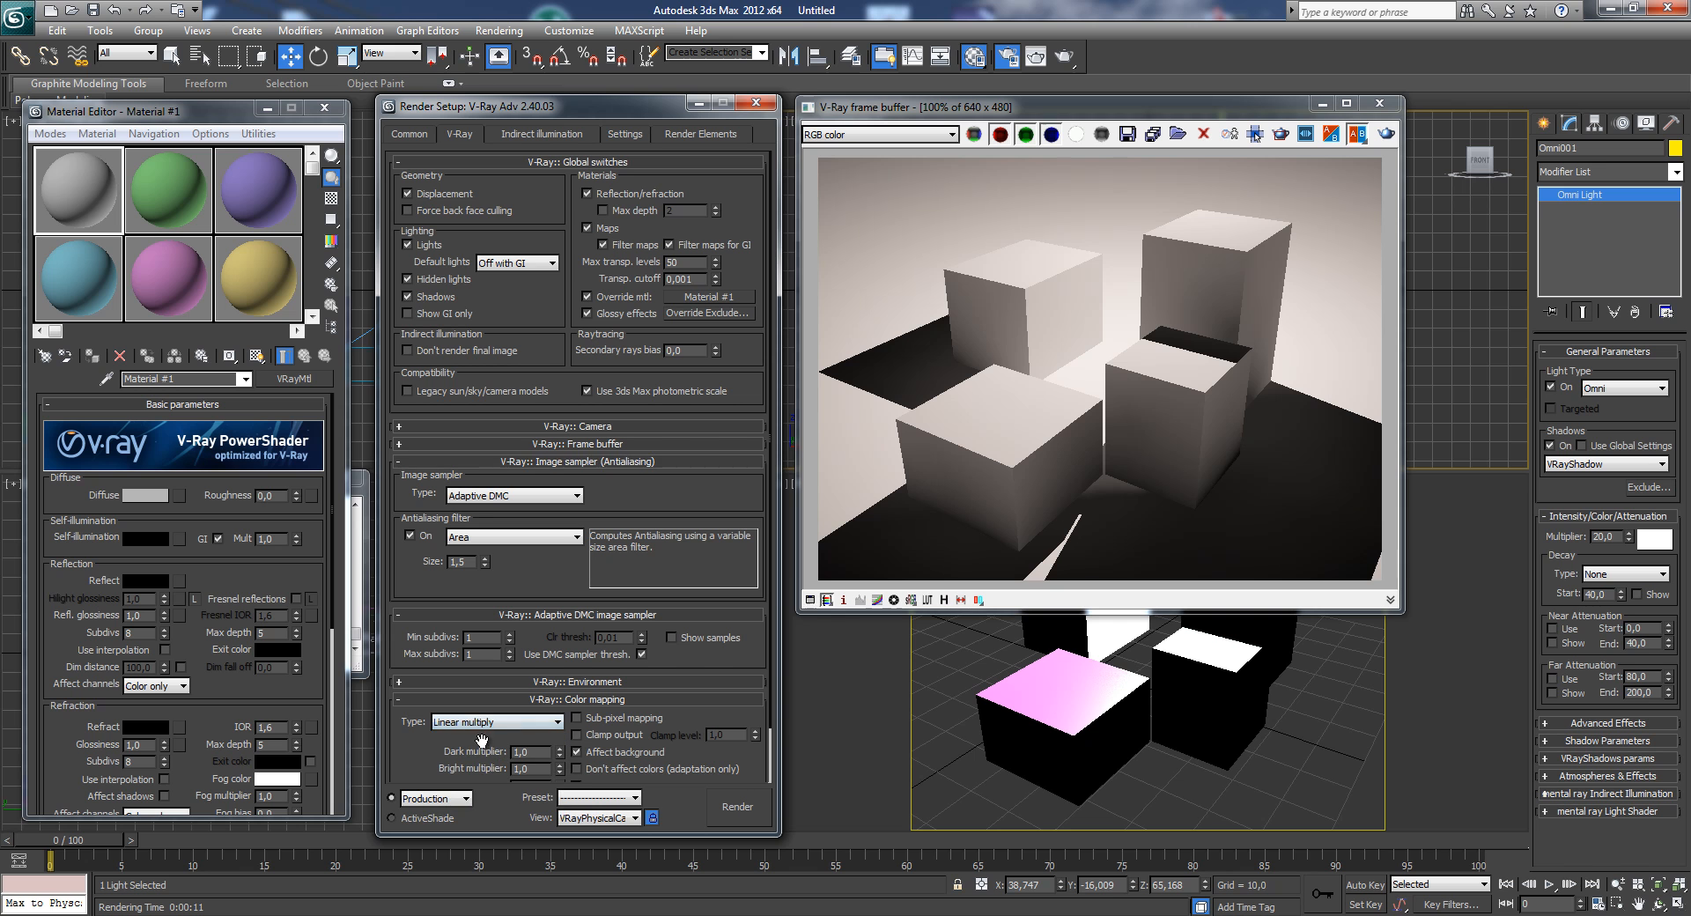
drag(606, 115, 594, 62)
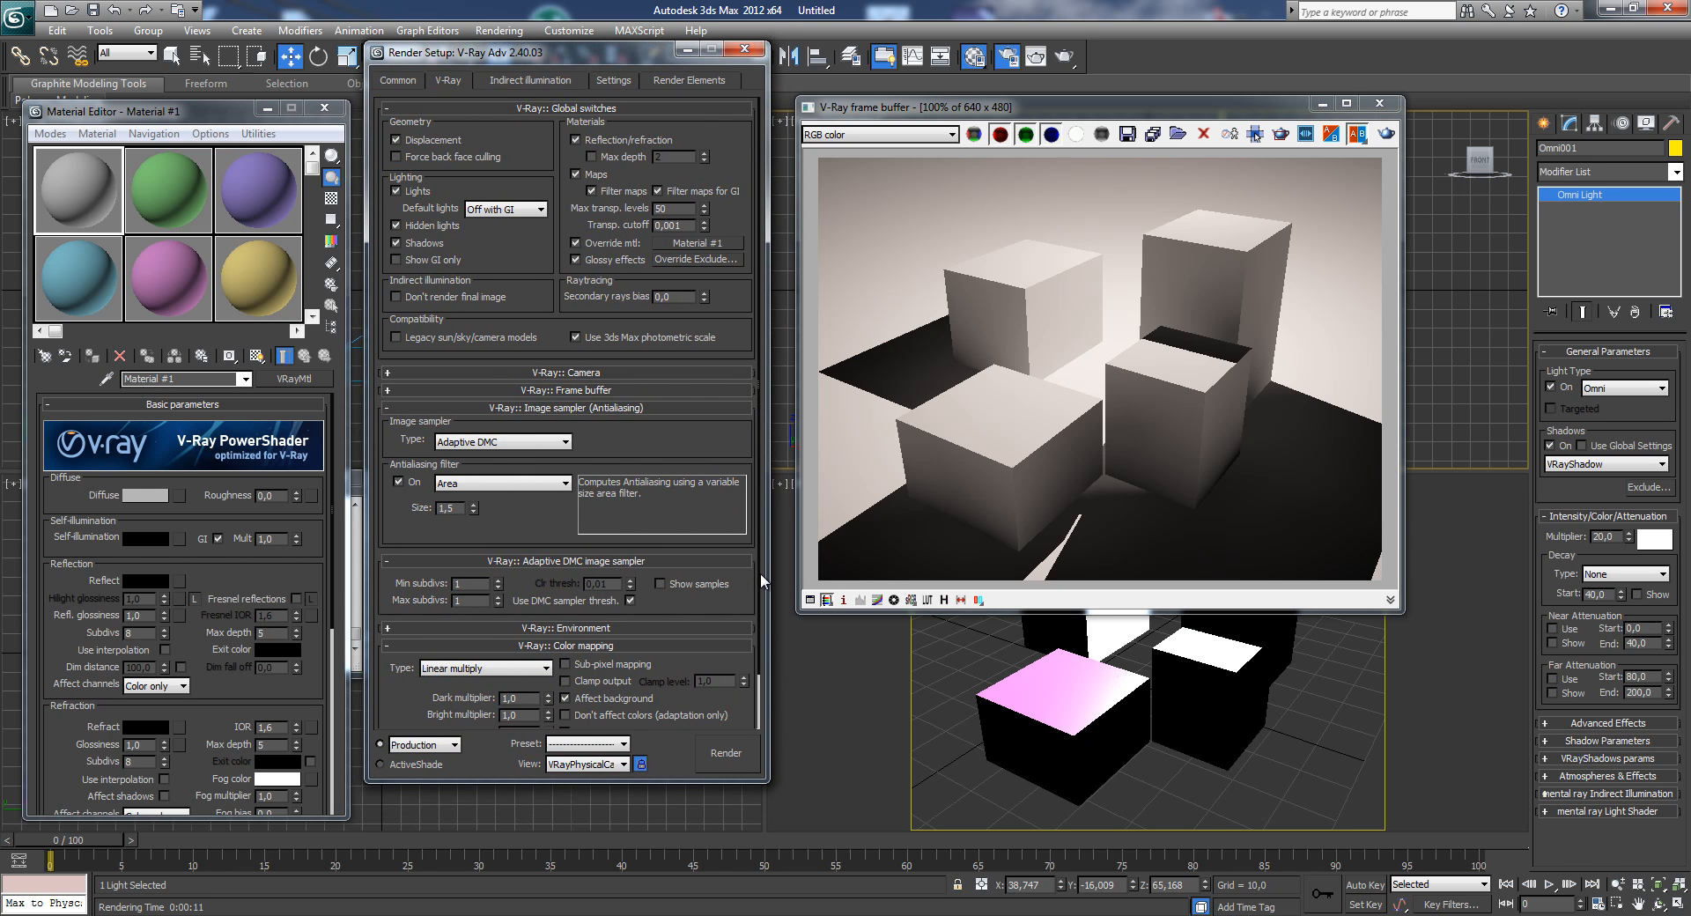
scroll(761, 665, down, 2)
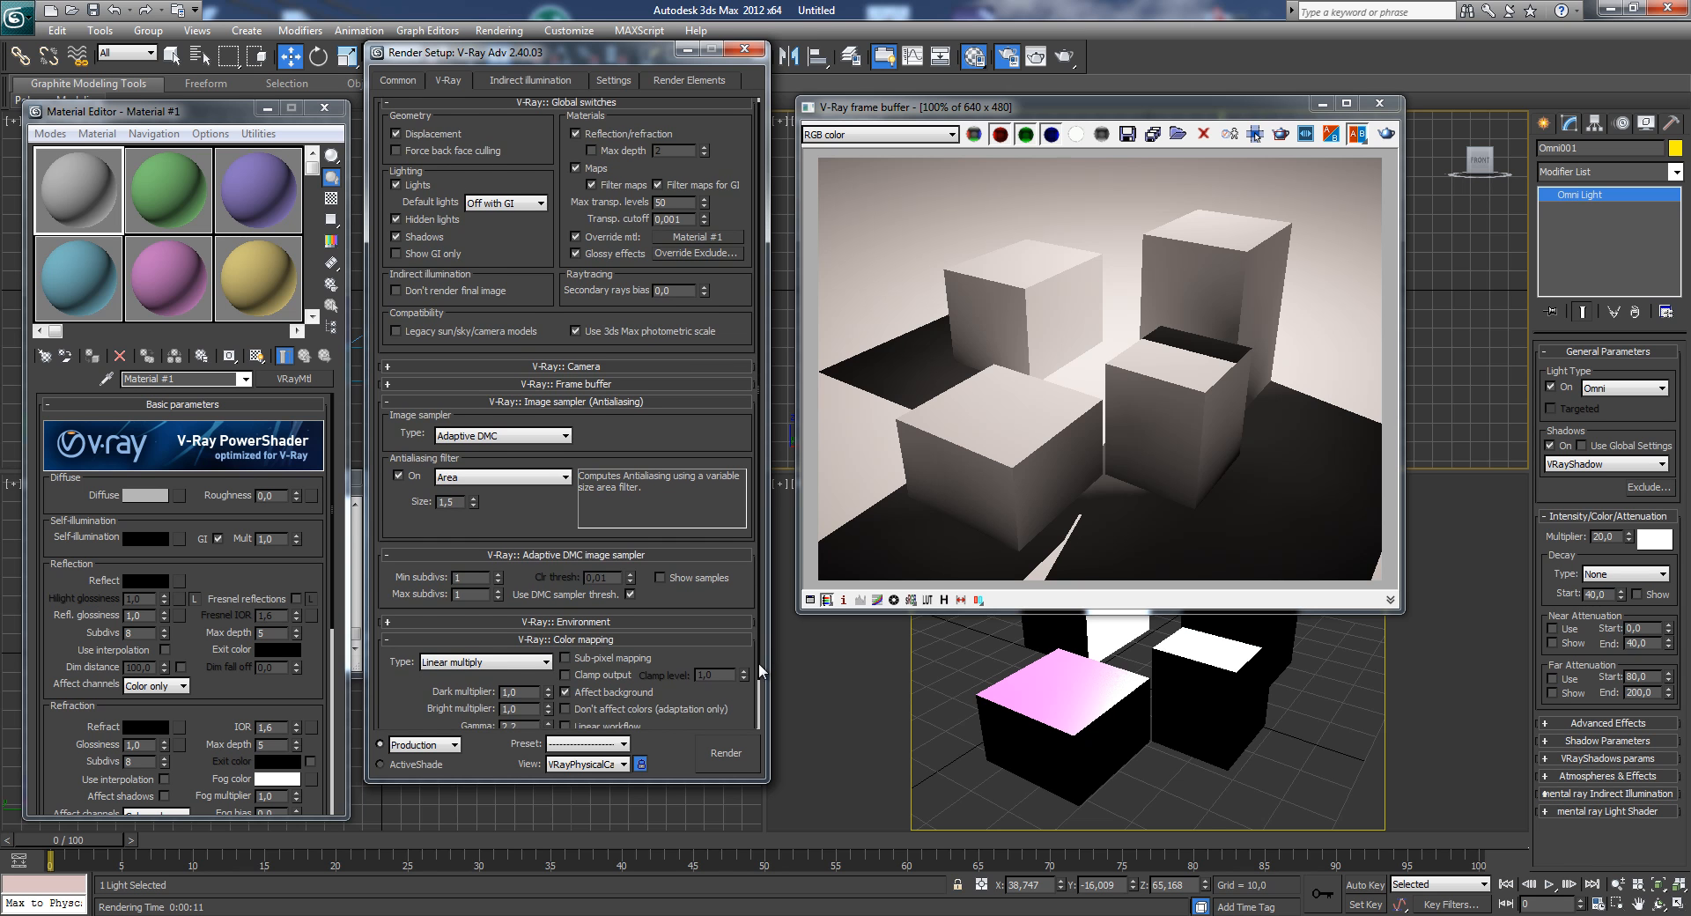
scroll(766, 712, down, 1)
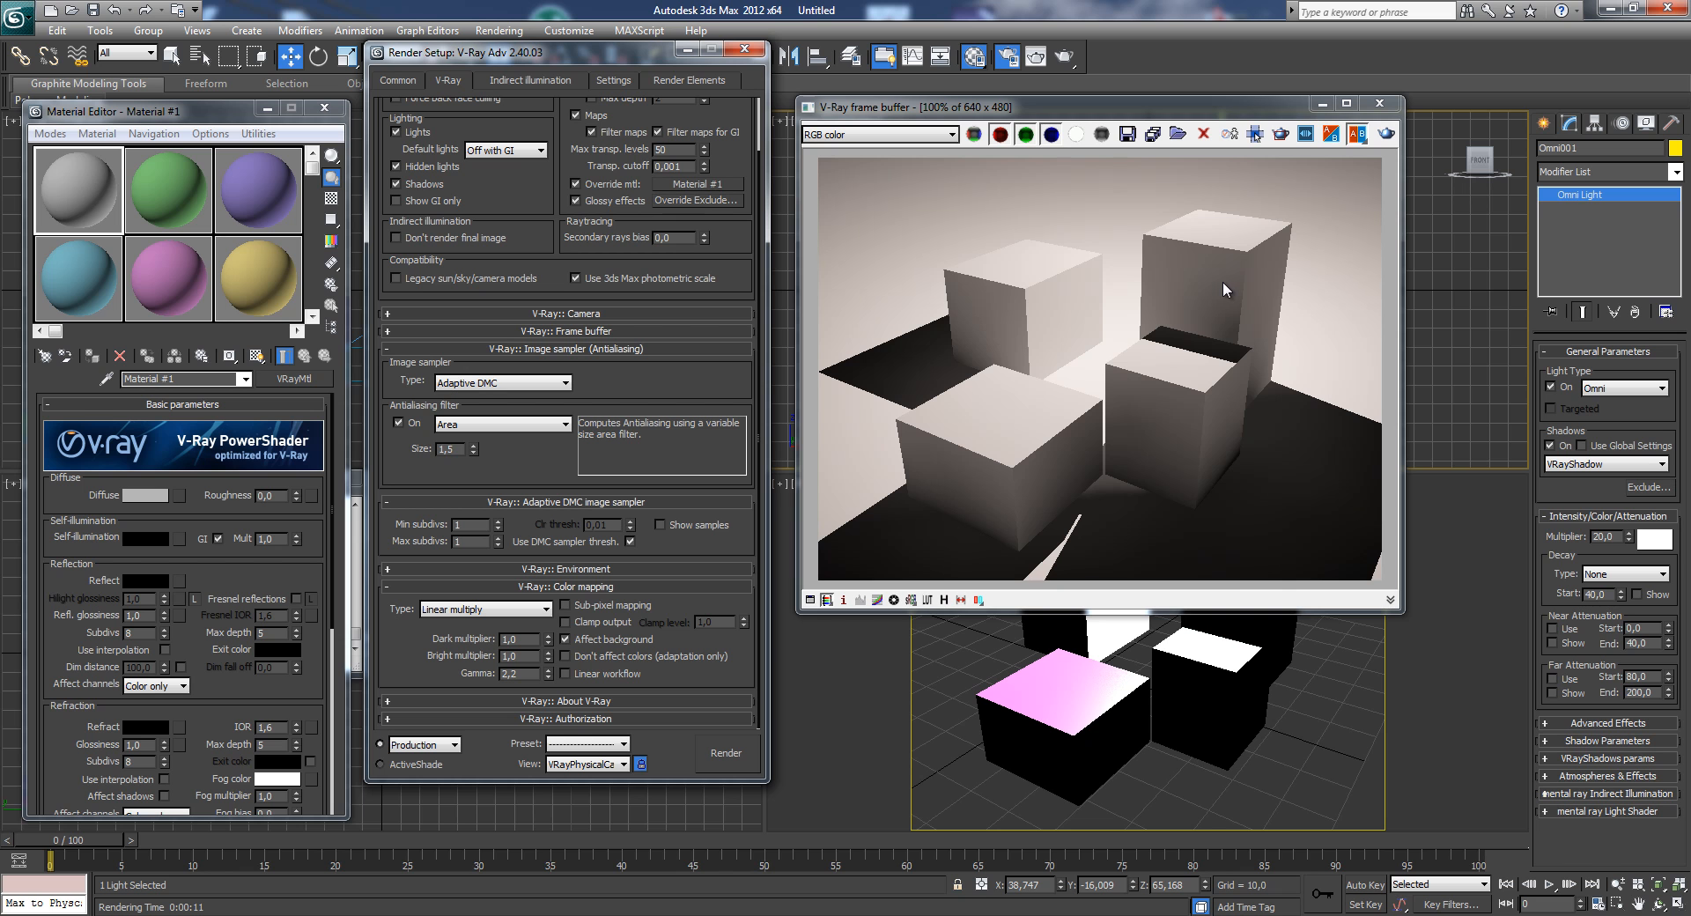
click(1387, 135)
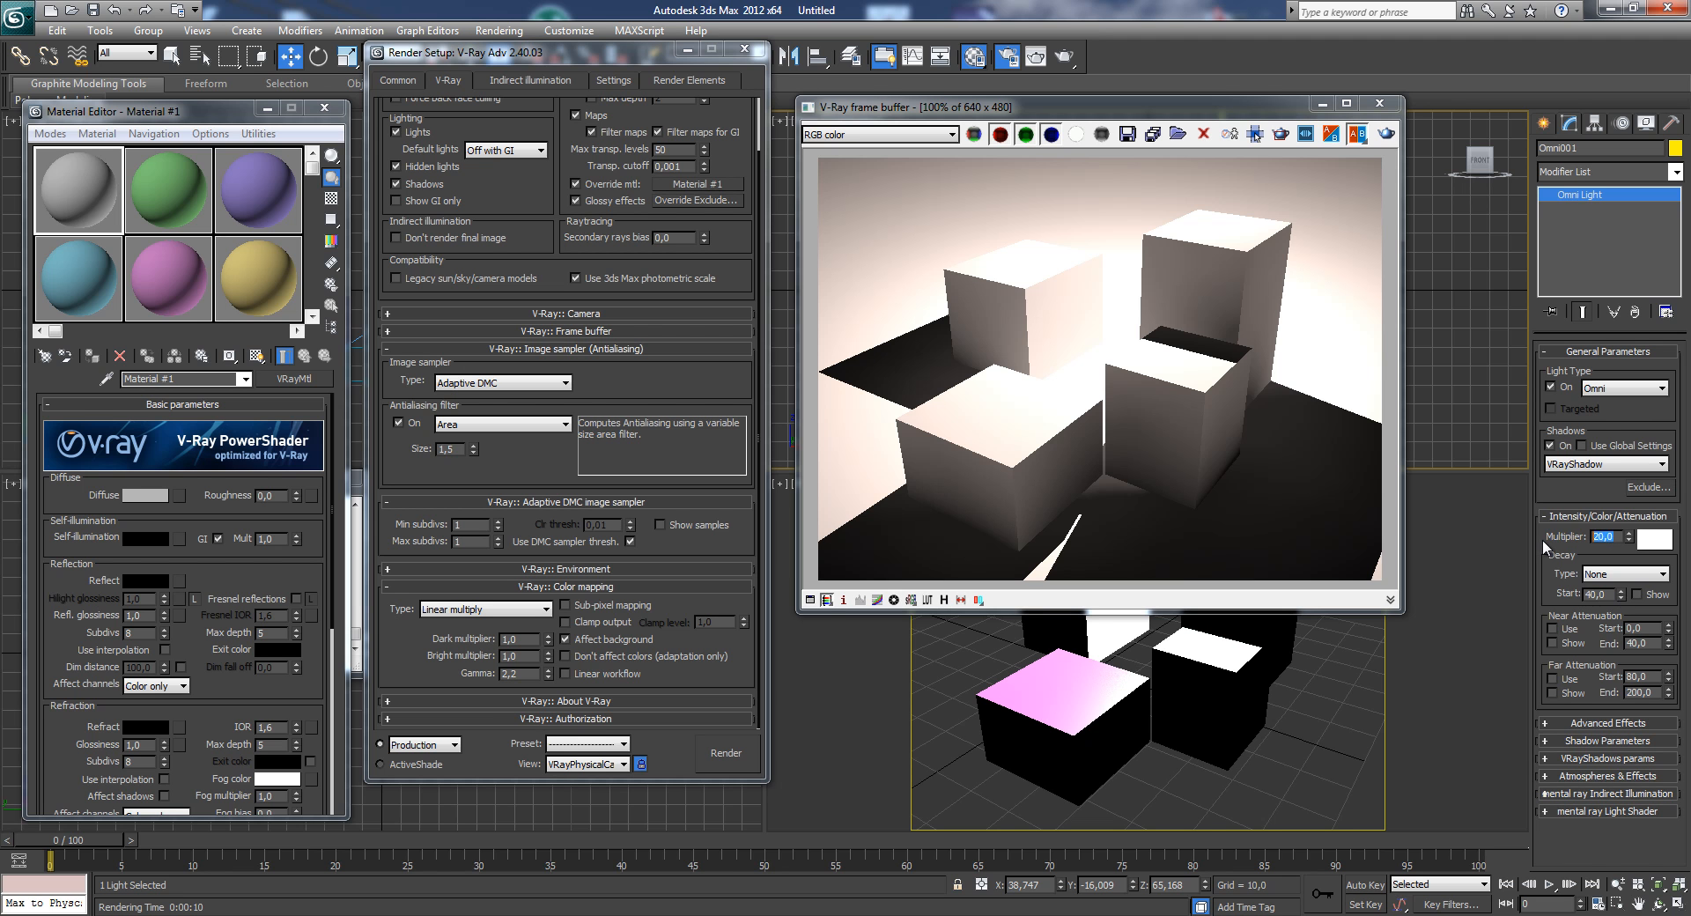
- Set the omni light's intensity multiplier to 10 and render the camera view again
click(1387, 133)
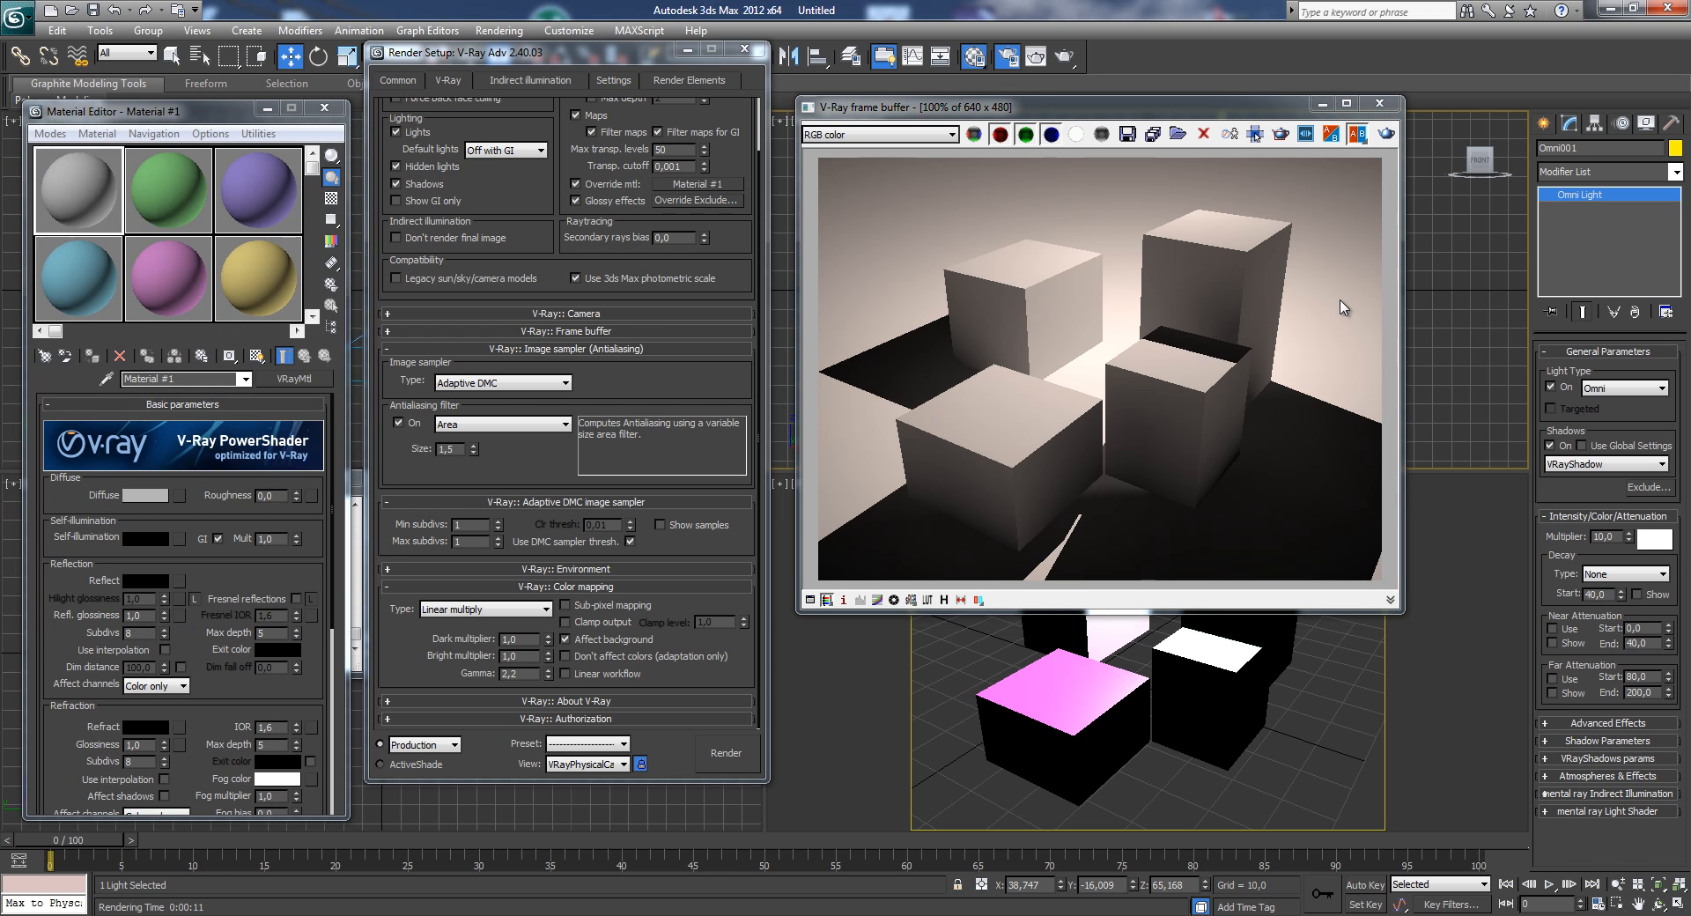
- Sample pixel colors in the brightest floor area between the boxes in the rendered image
right_click(1101, 362)
right_click(1105, 364)
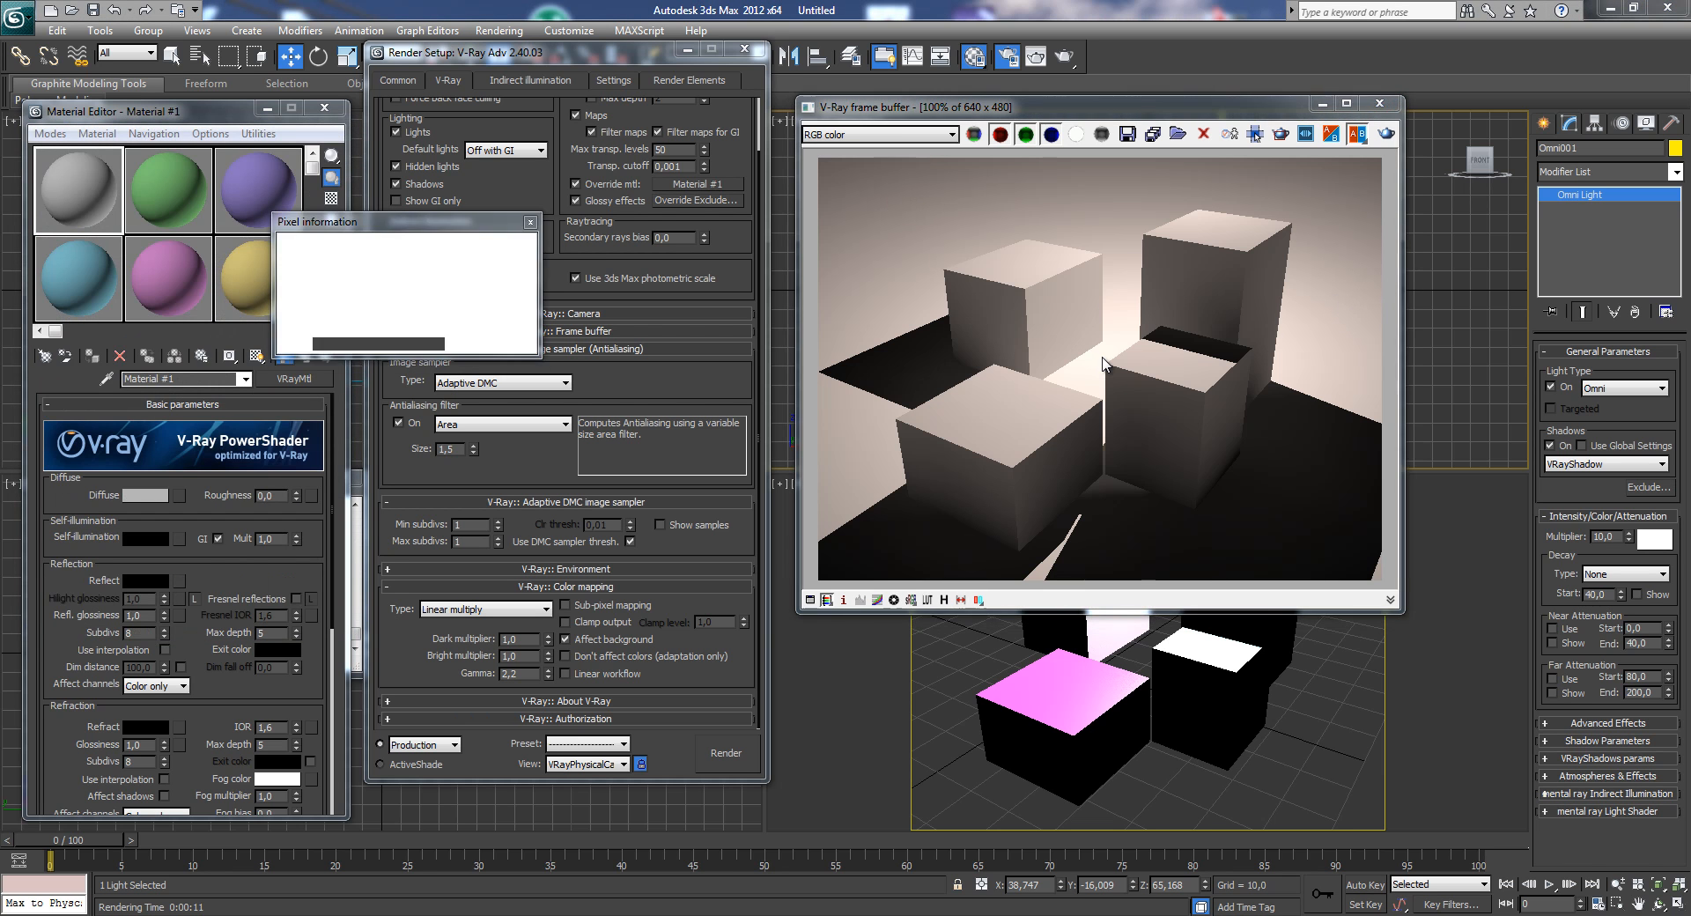
right_click(1104, 364)
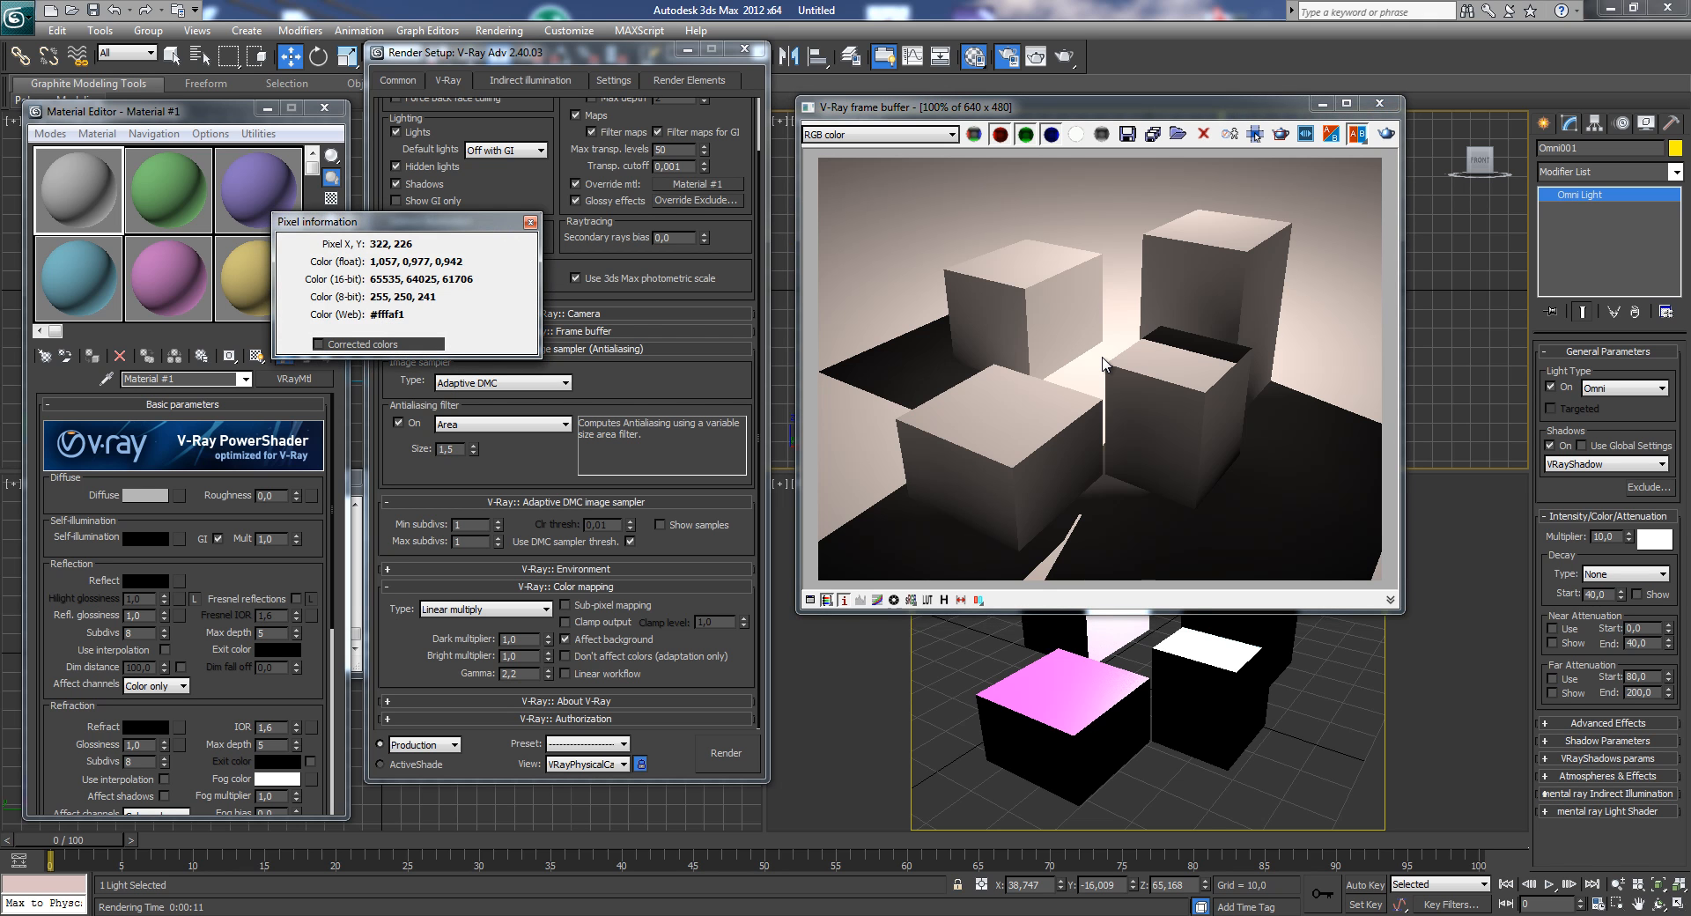
right_drag(1103, 357, 1129, 326)
mouse_move(1101, 360)
right_down()
mouse_move(1104, 423)
mouse_move(1119, 275)
mouse_move(1088, 372)
right_up()
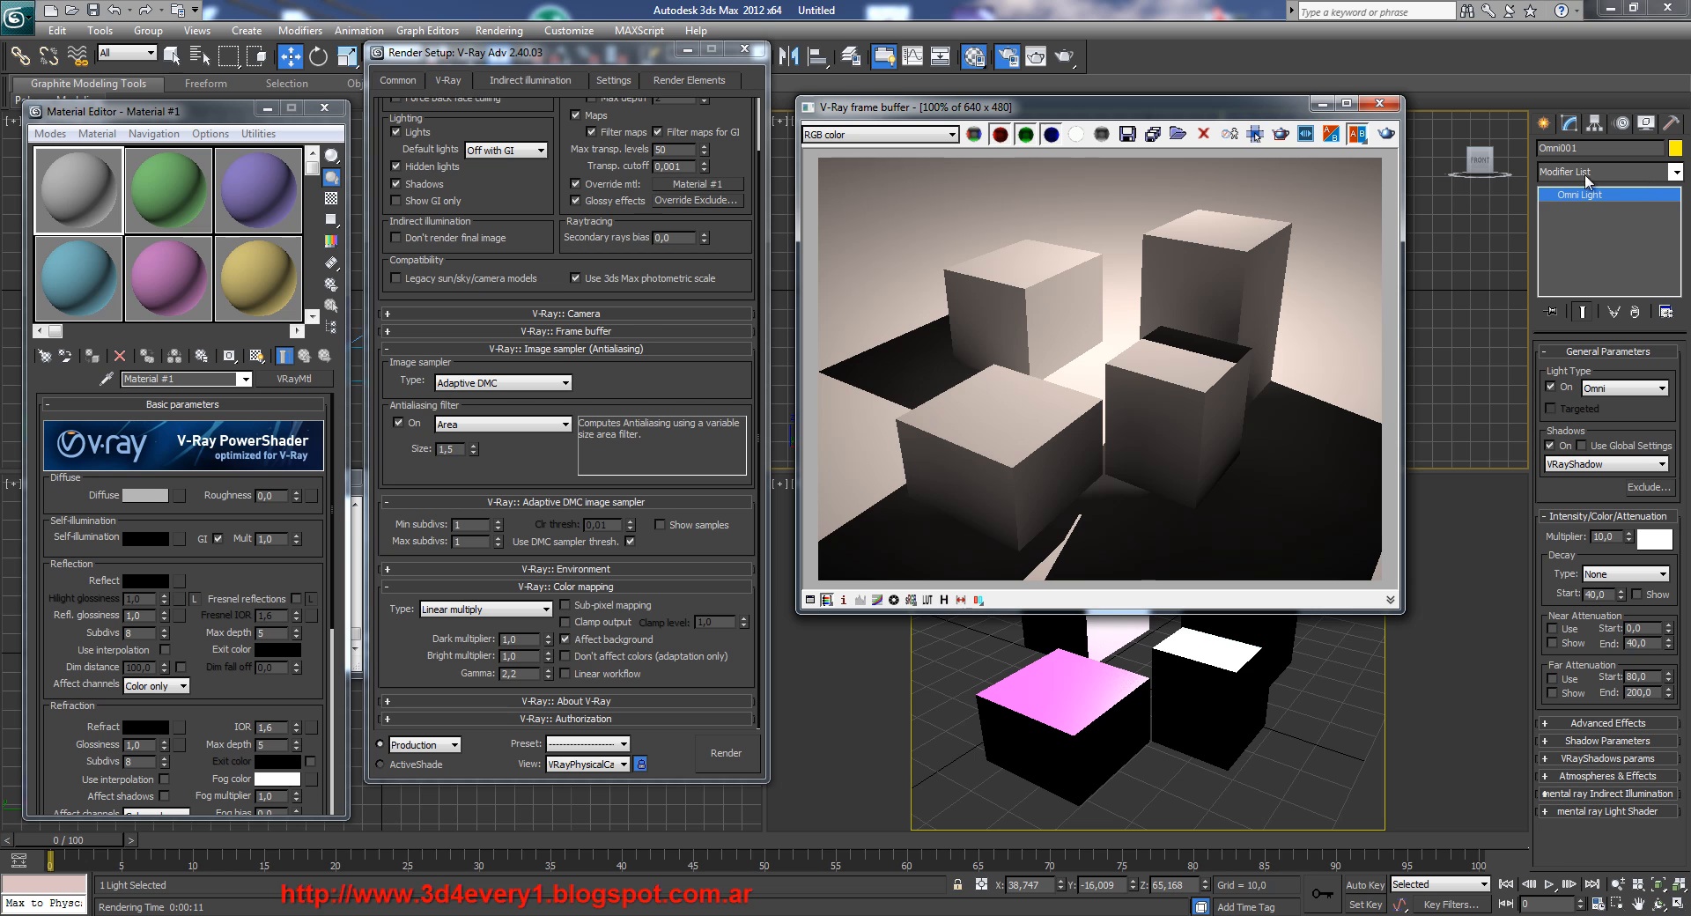
- Review the initial tool settings offered in the Custom UI and Defaults Switcher, including MAX.vray, and close it without applying any
click(1613, 467)
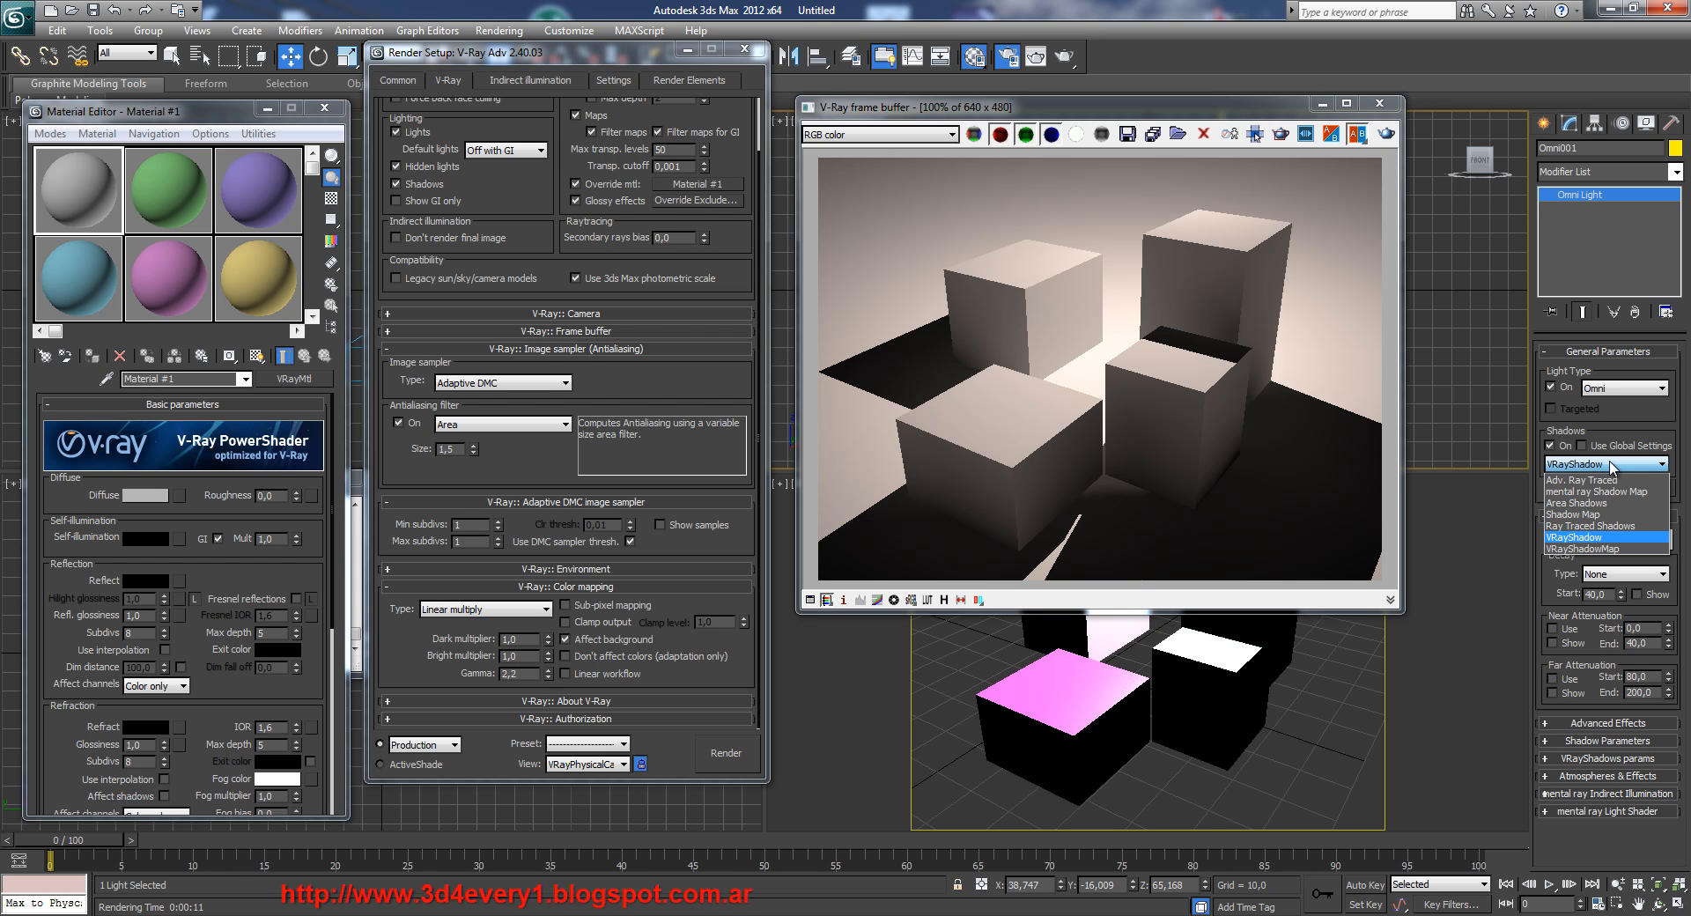
click(568, 32)
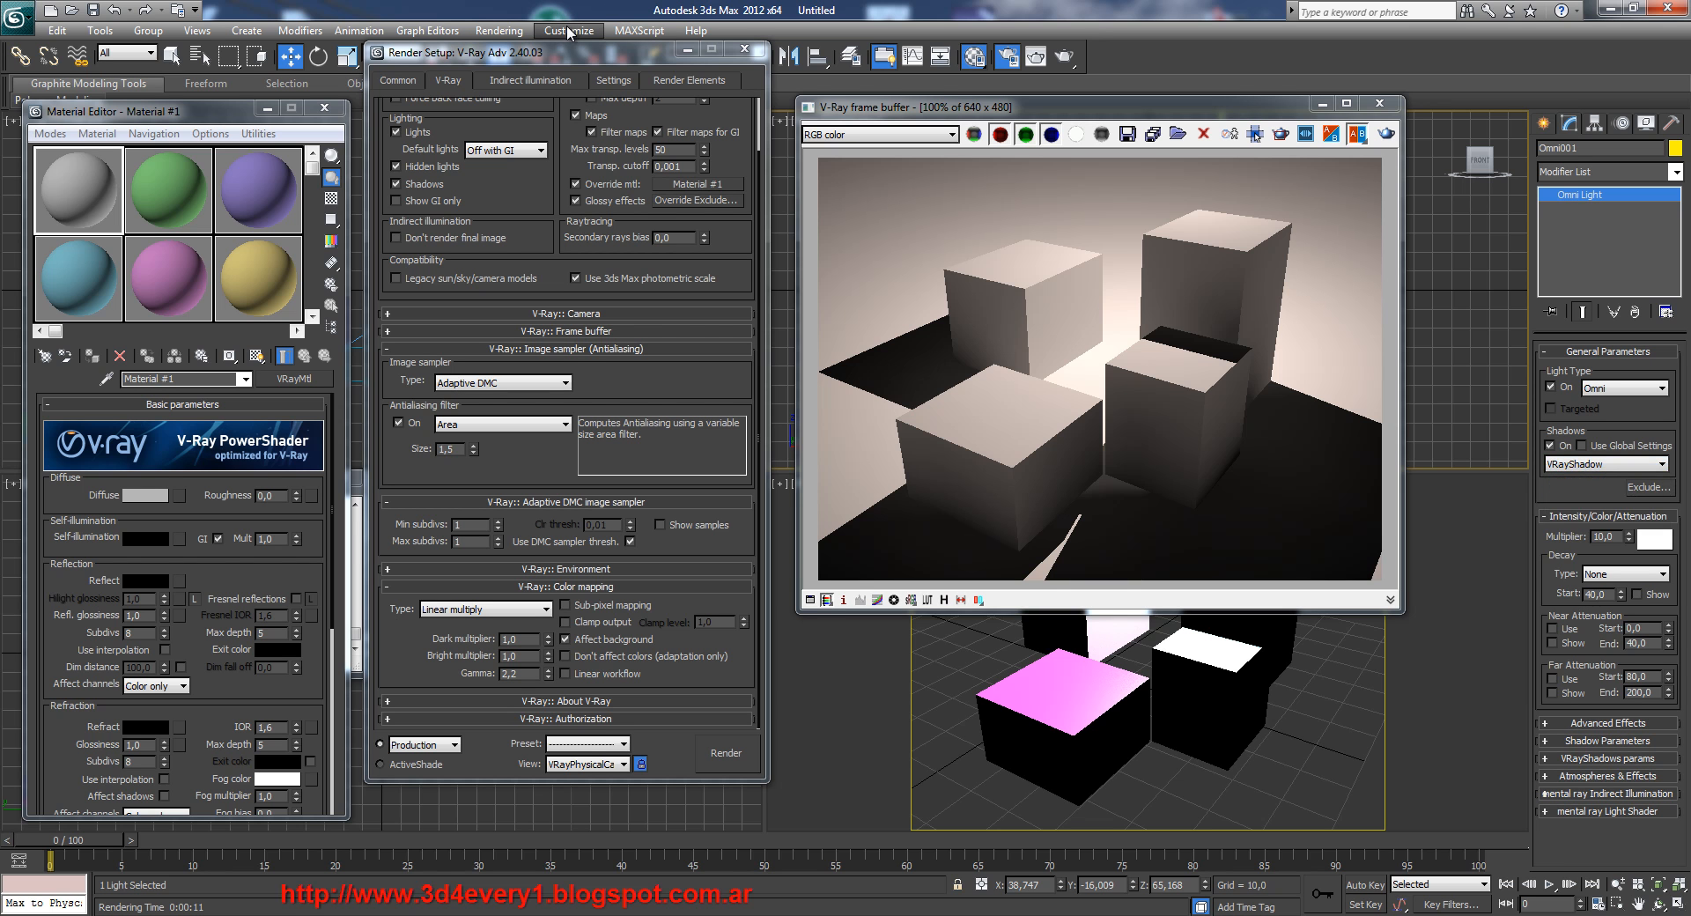
drag(622, 60, 636, 105)
click(568, 31)
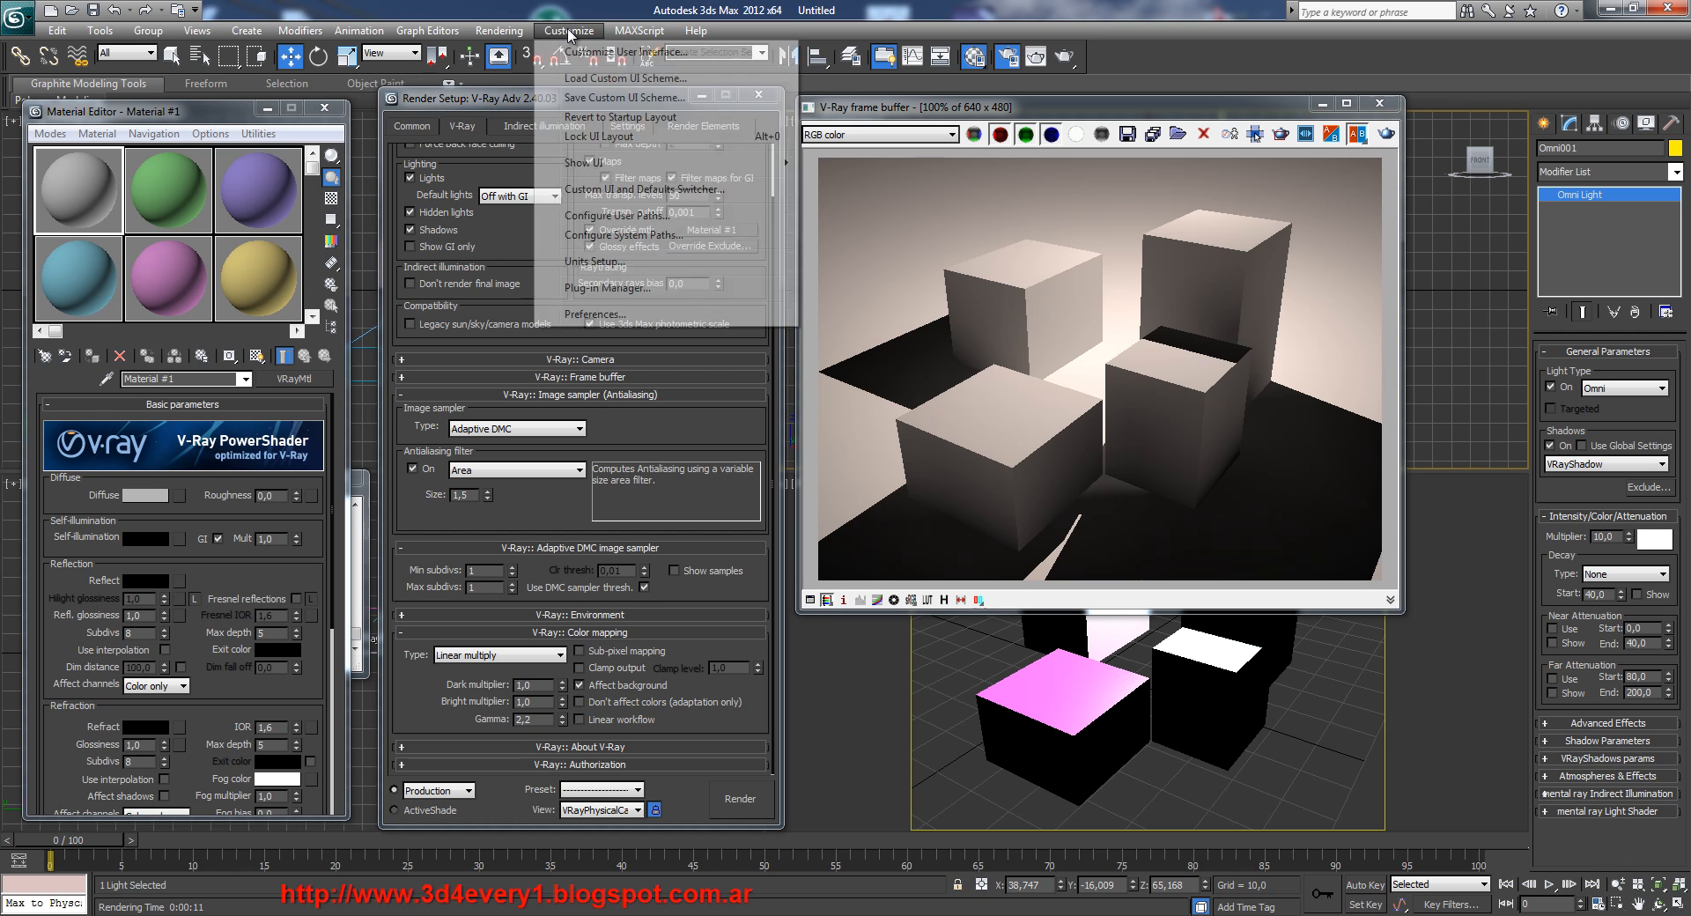
click(634, 190)
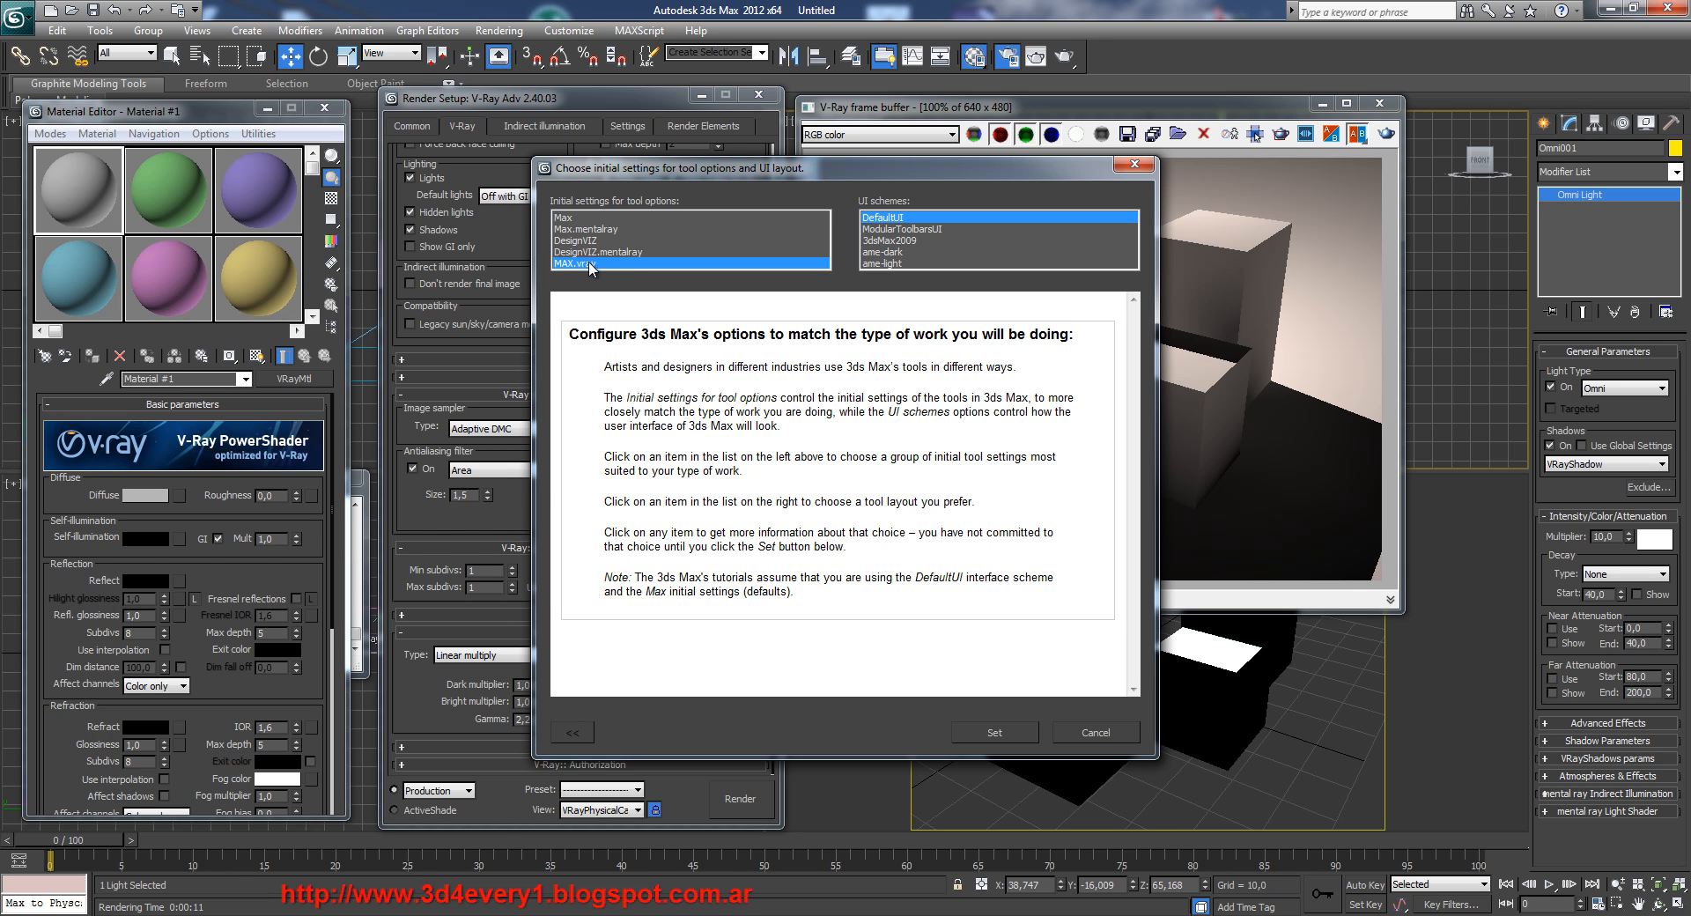
click(1135, 164)
- Set the omni light's shadow type to VRayShadowMap
click(1608, 465)
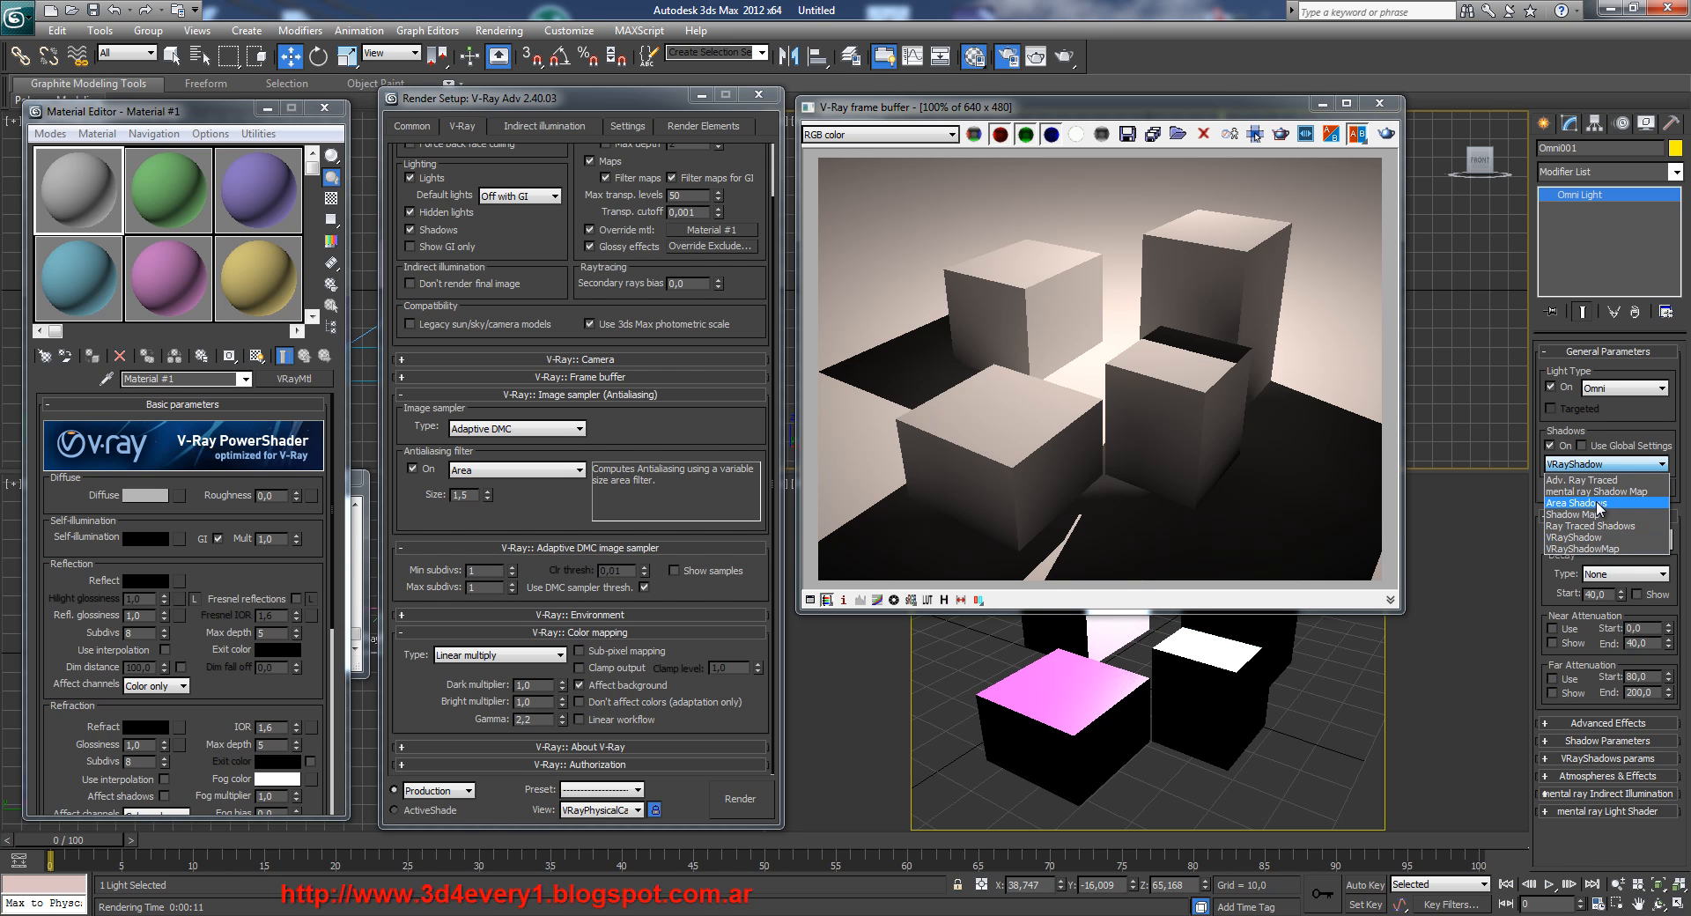
click(1632, 415)
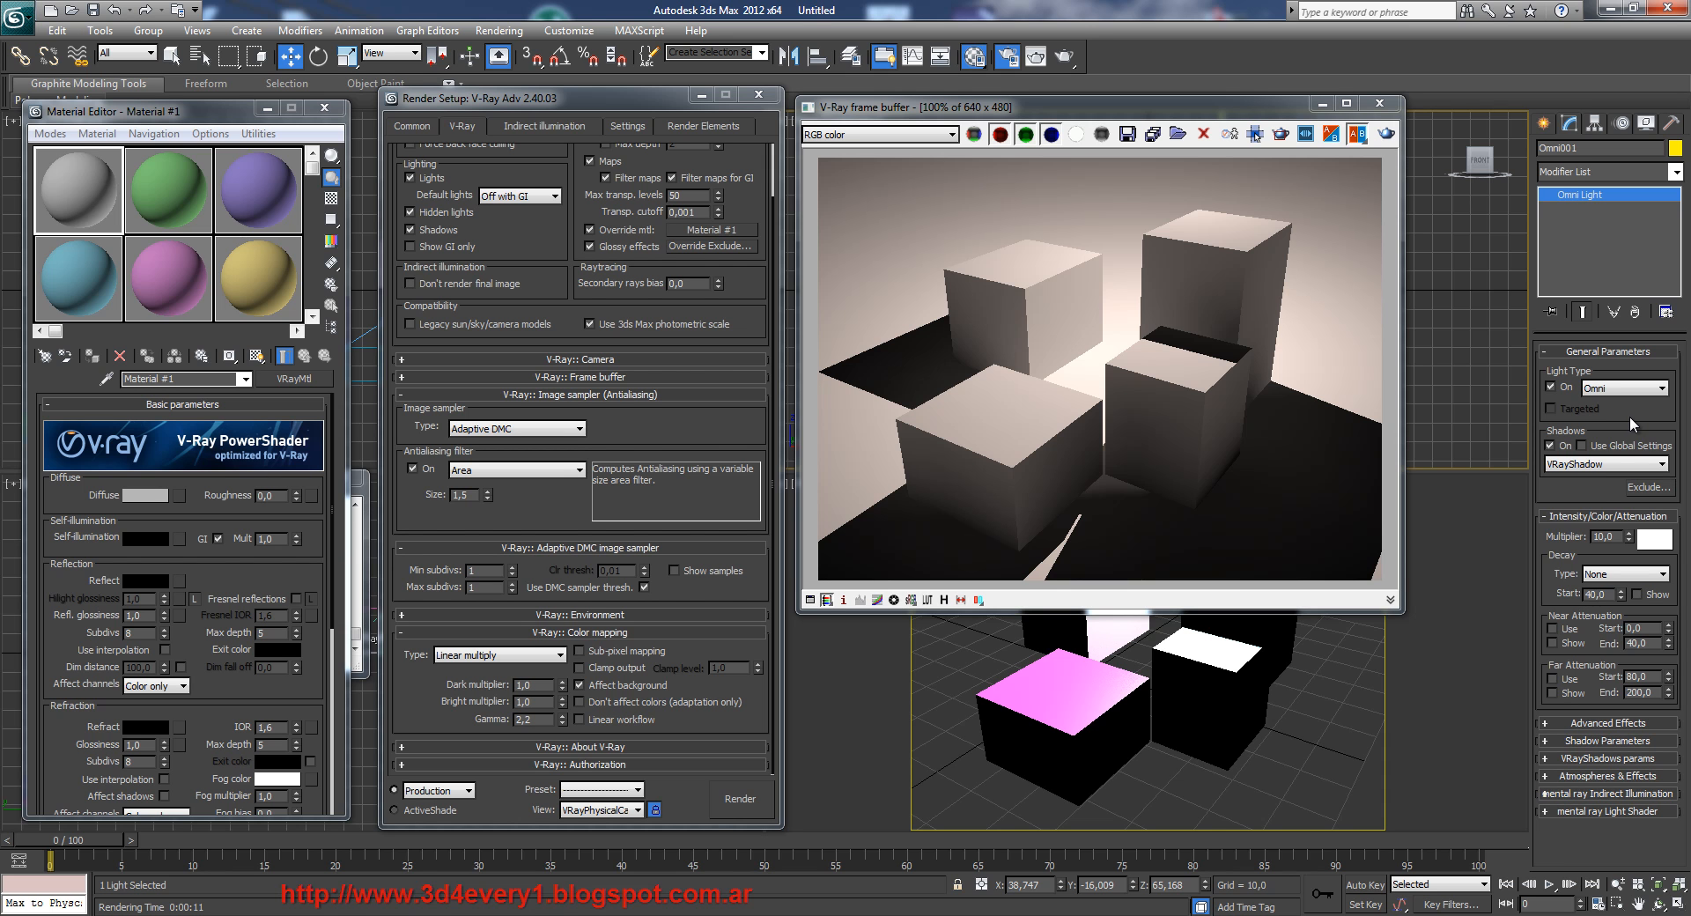
click(1618, 466)
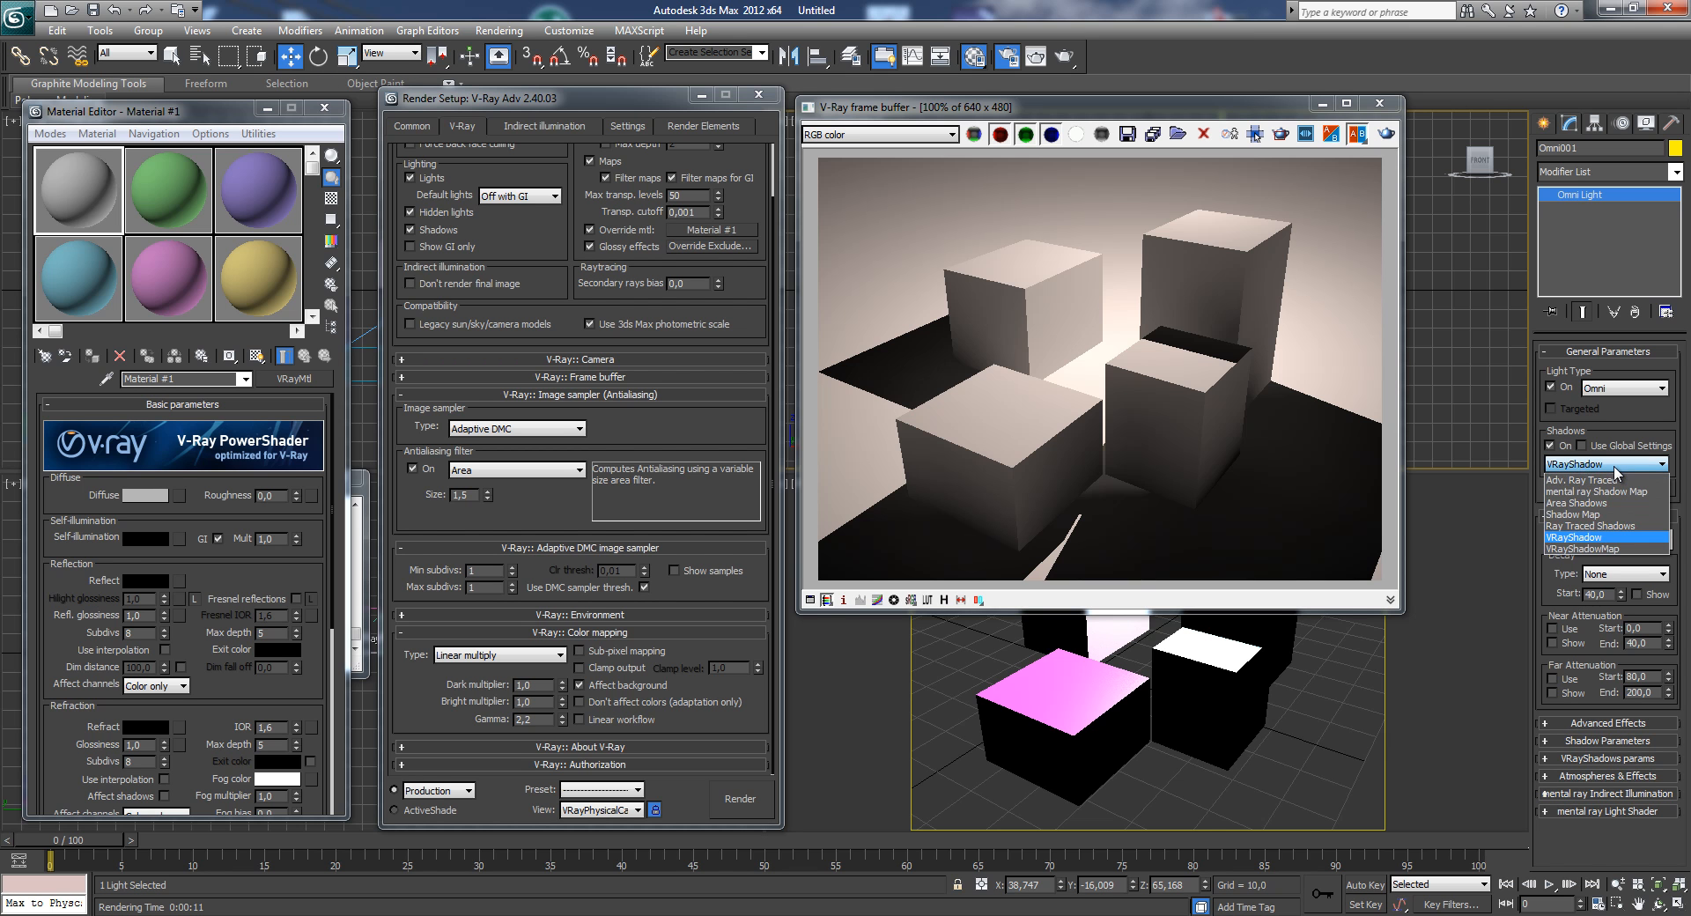
click(1594, 549)
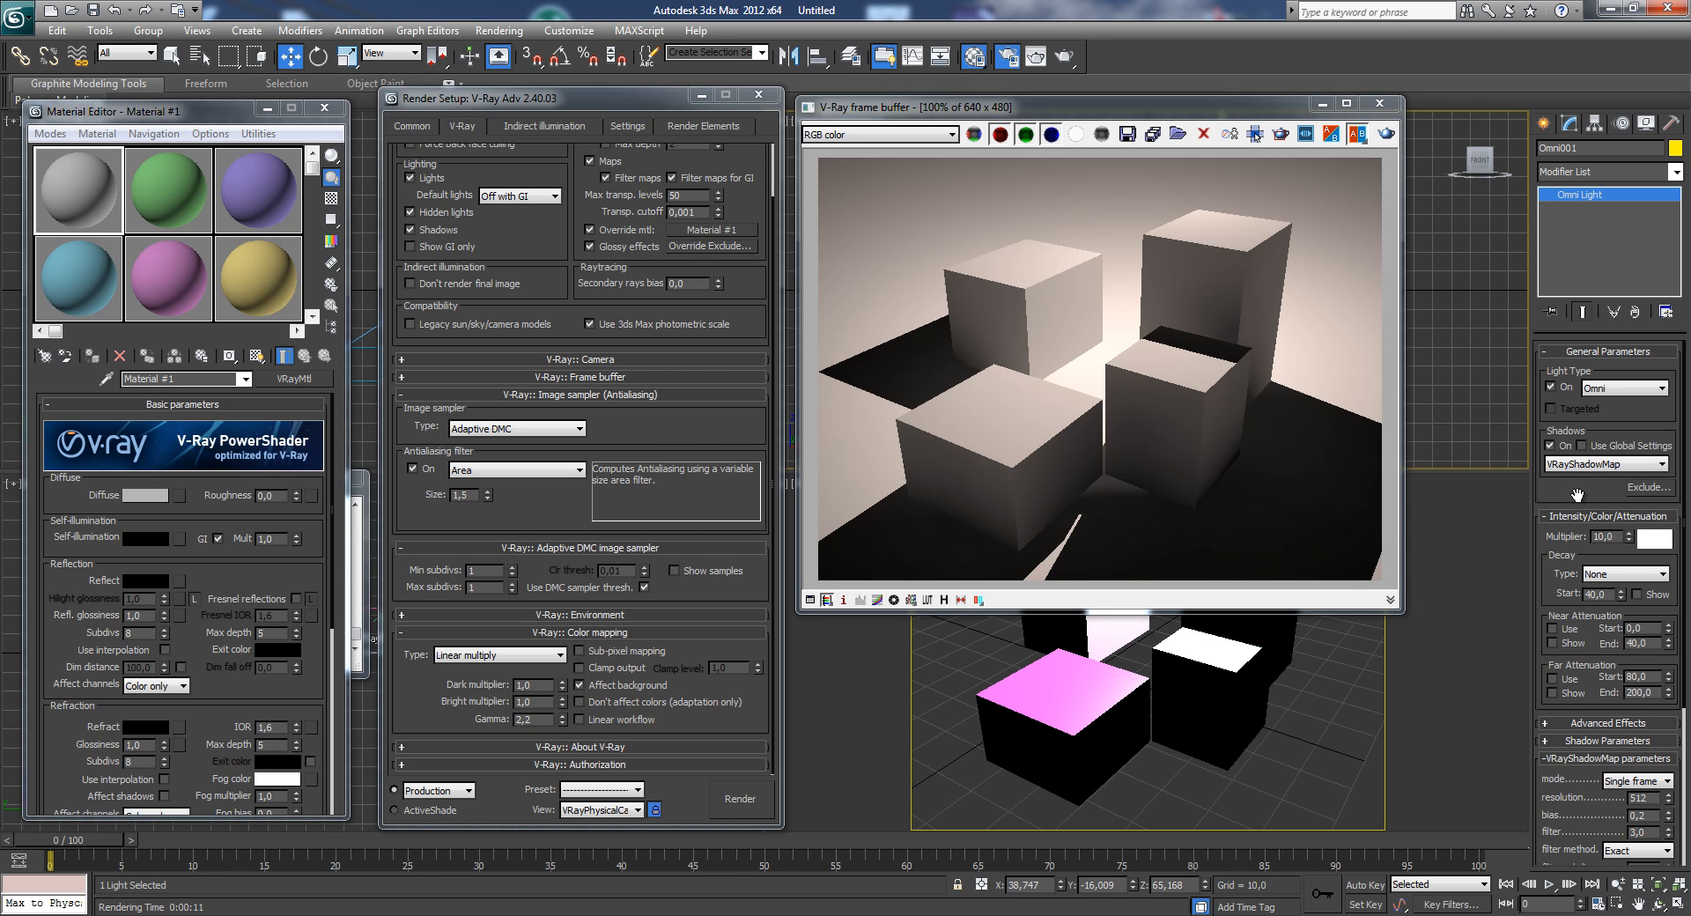
- Show the frame buffer stamp, reduce its text to the render time only, and render the camera view again
click(1390, 600)
click(1323, 617)
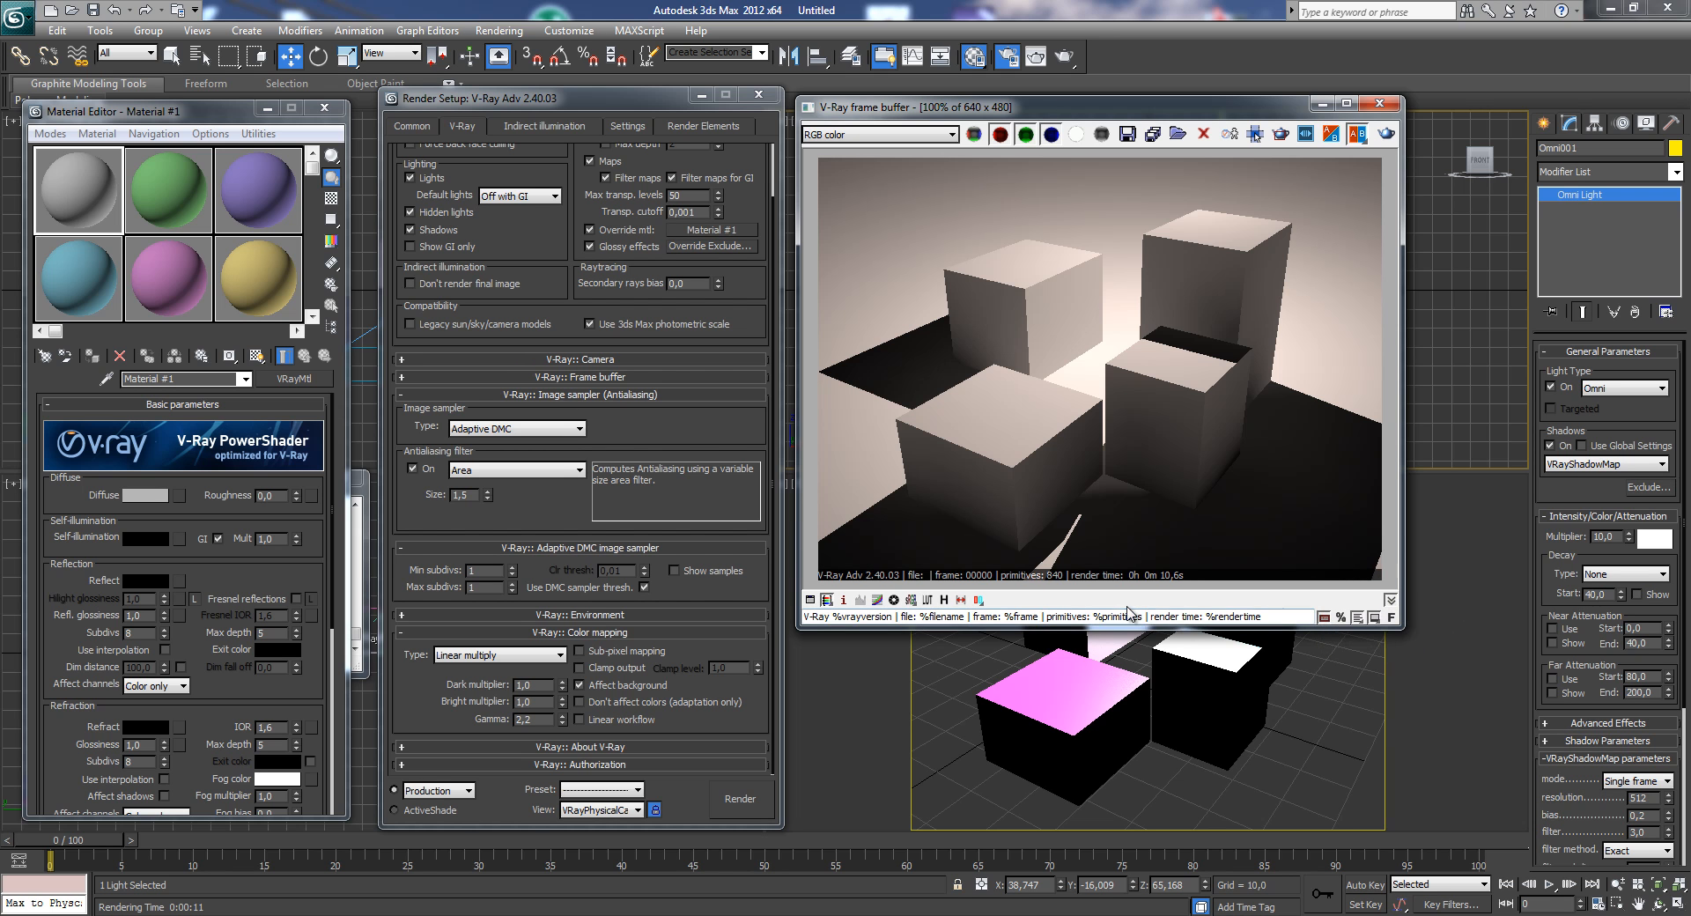
drag(1148, 616, 764, 615)
key(BackSpace)
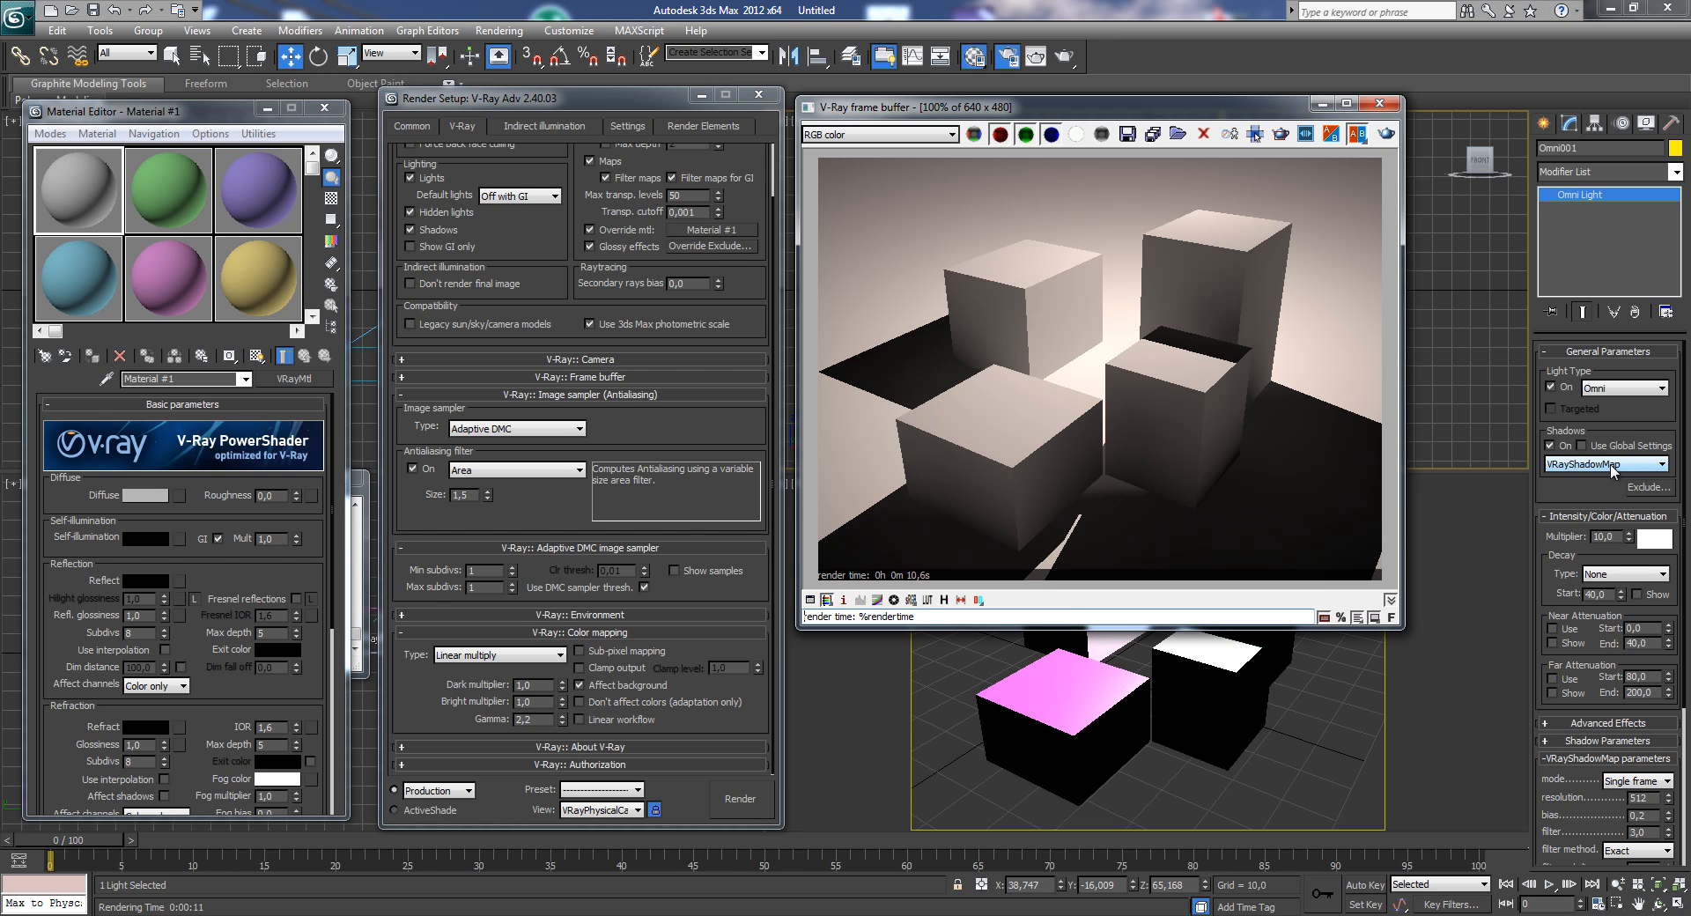
click(1387, 133)
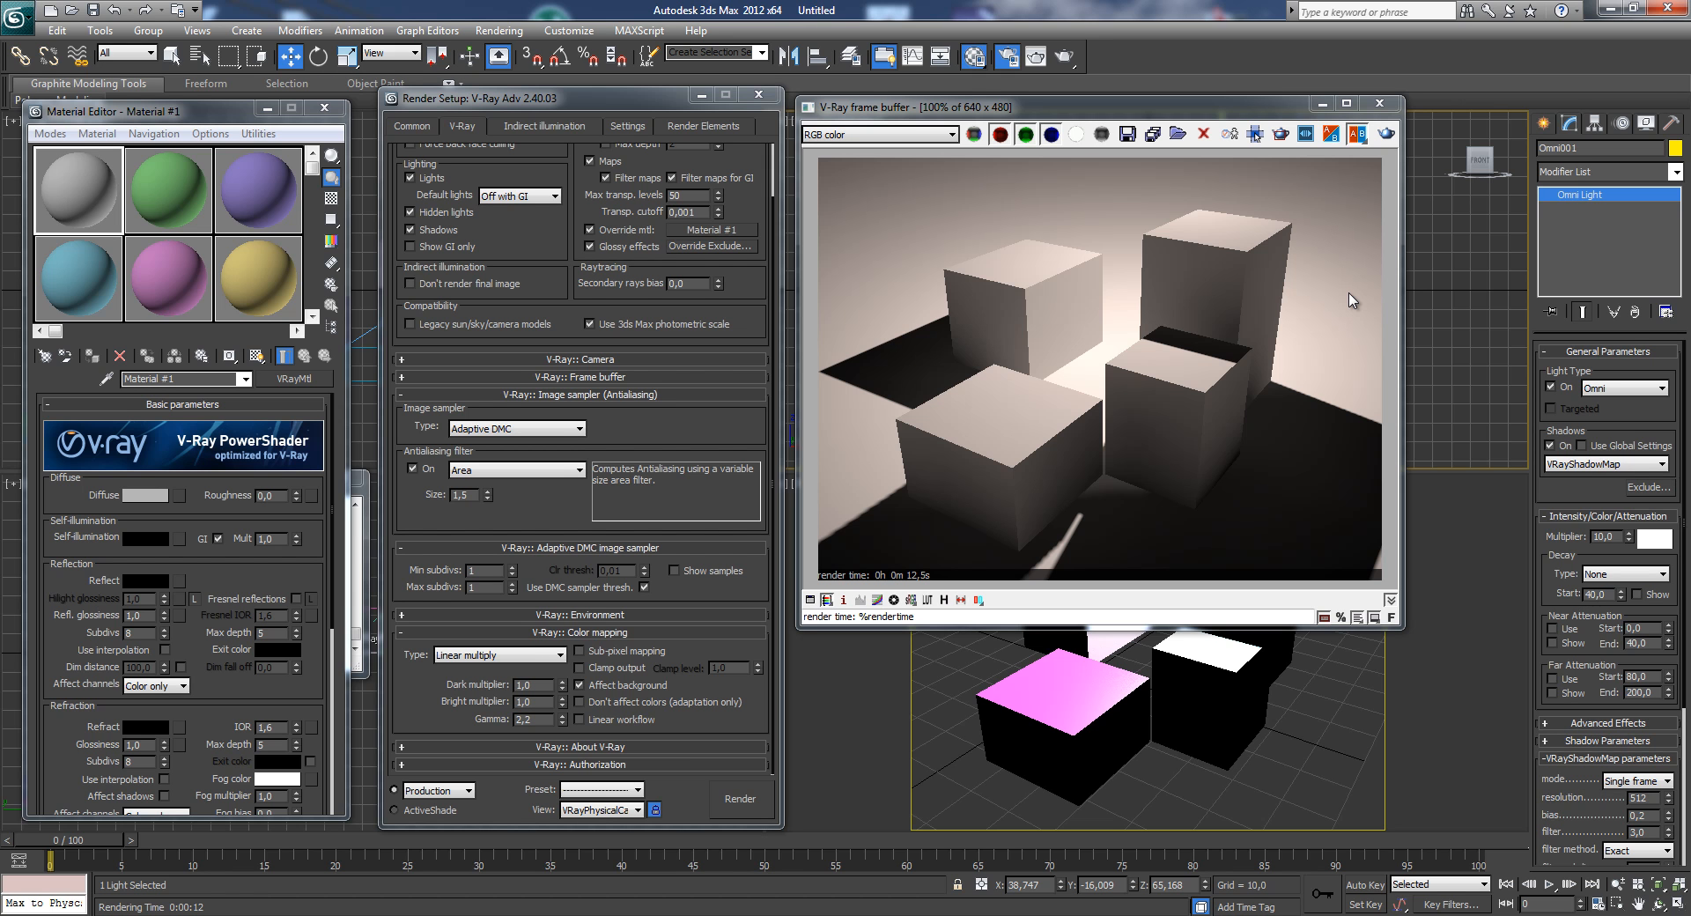
- Set the omni light's shadow type back to VRayShadow and render the camera view for comparison
click(1646, 466)
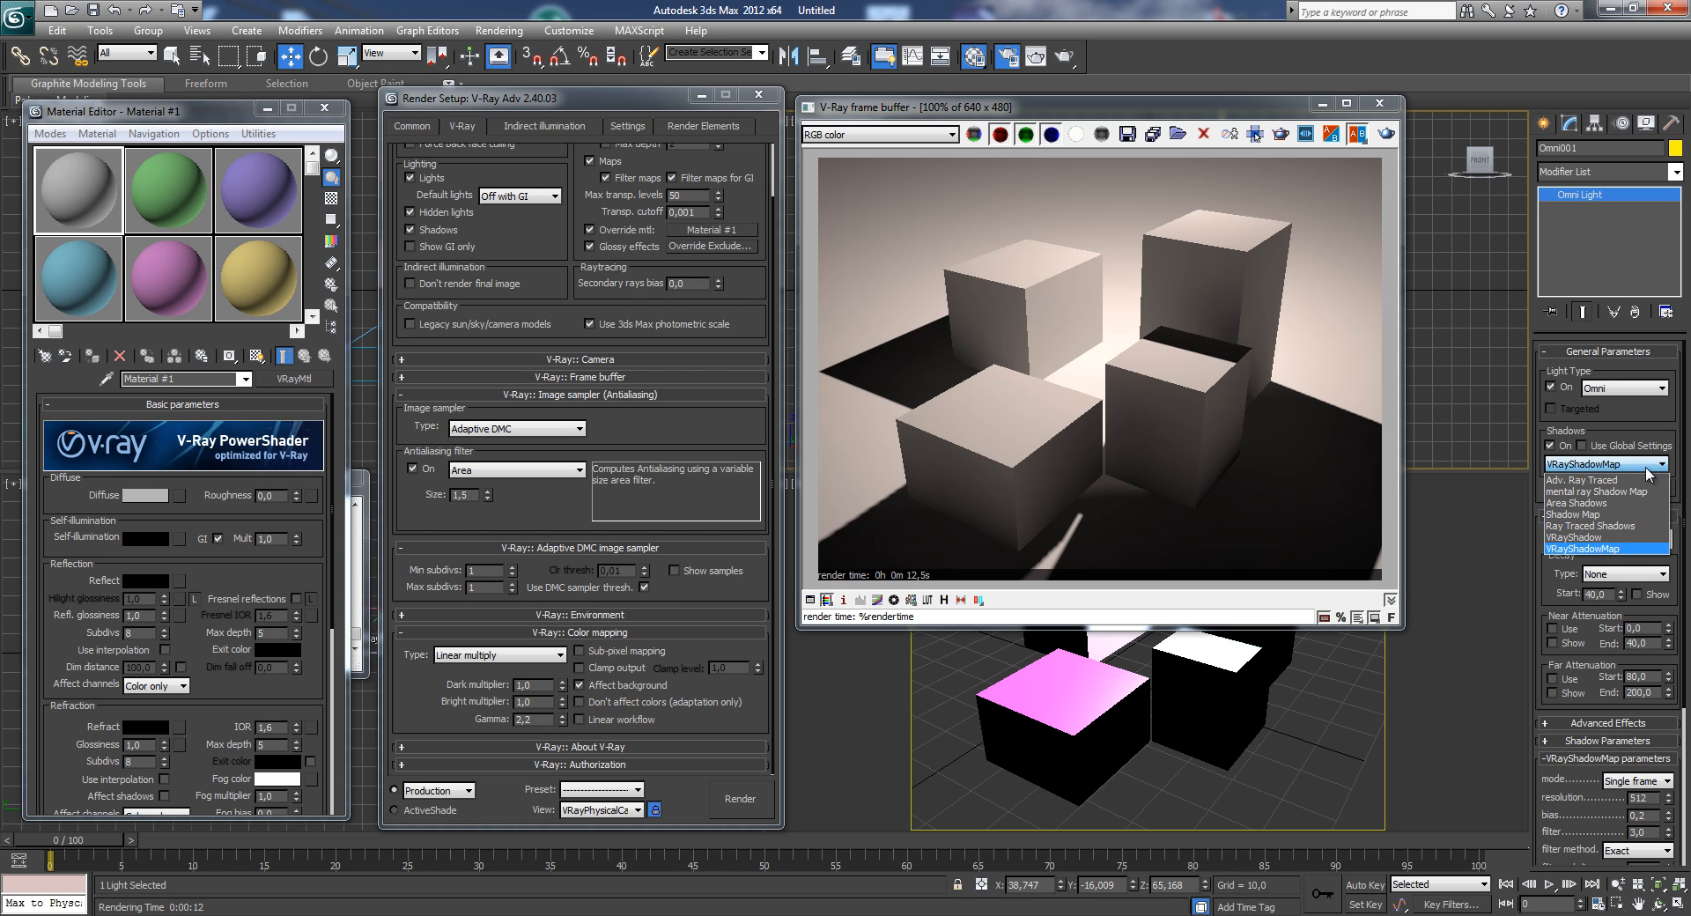
click(1593, 537)
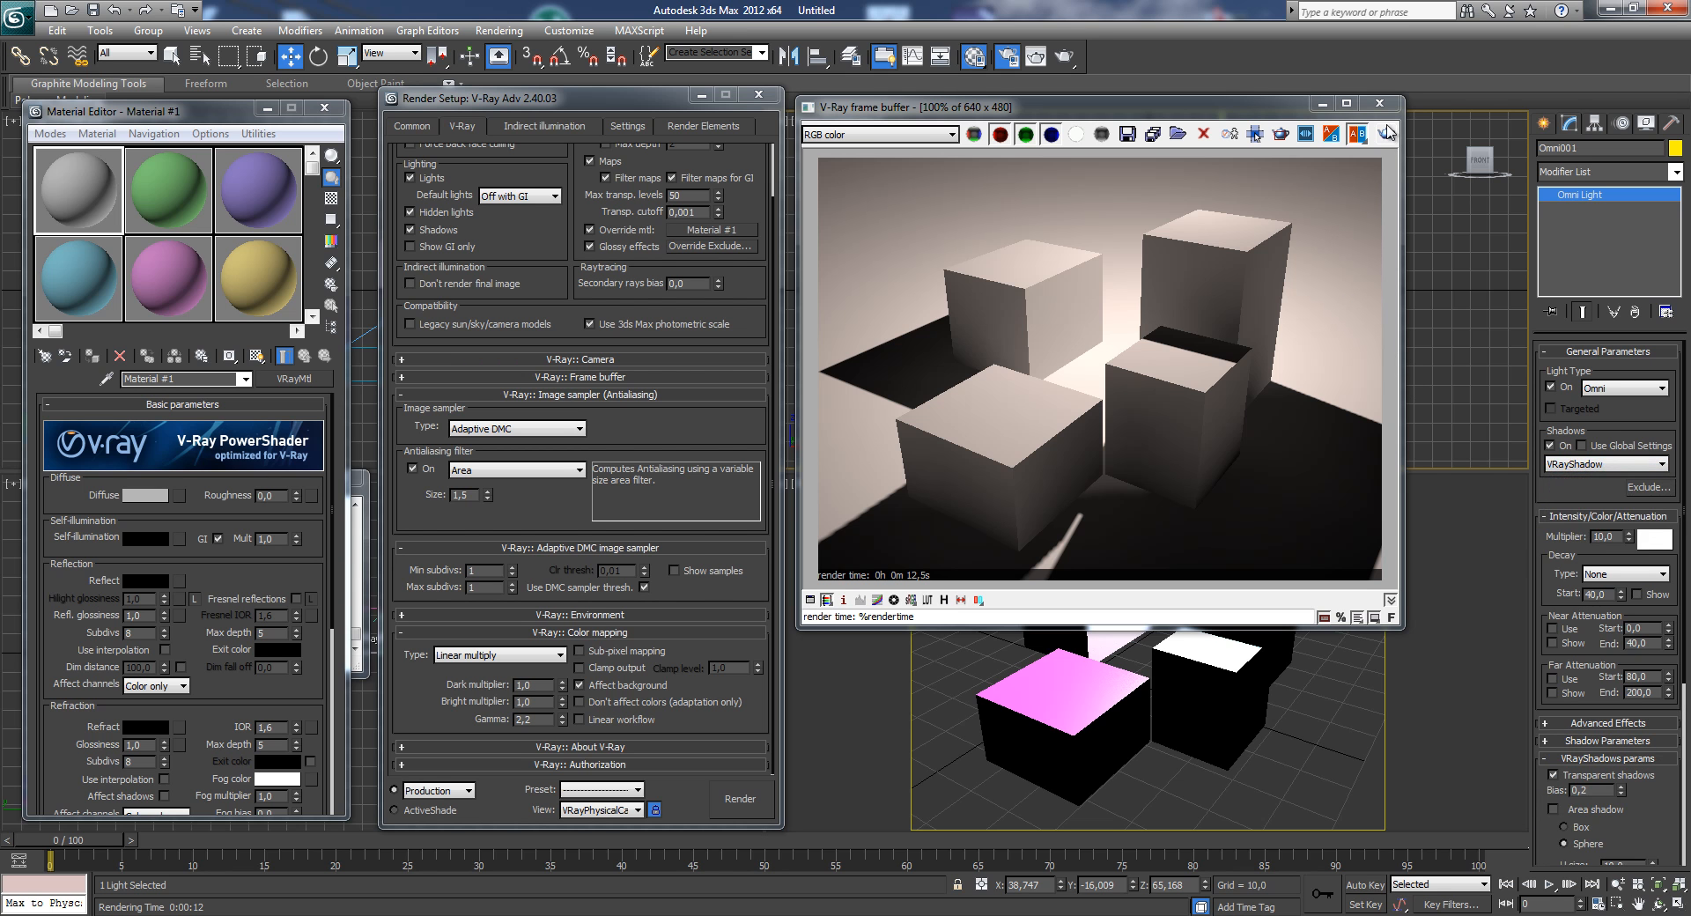
key(F9)
drag(1189, 112, 1183, 105)
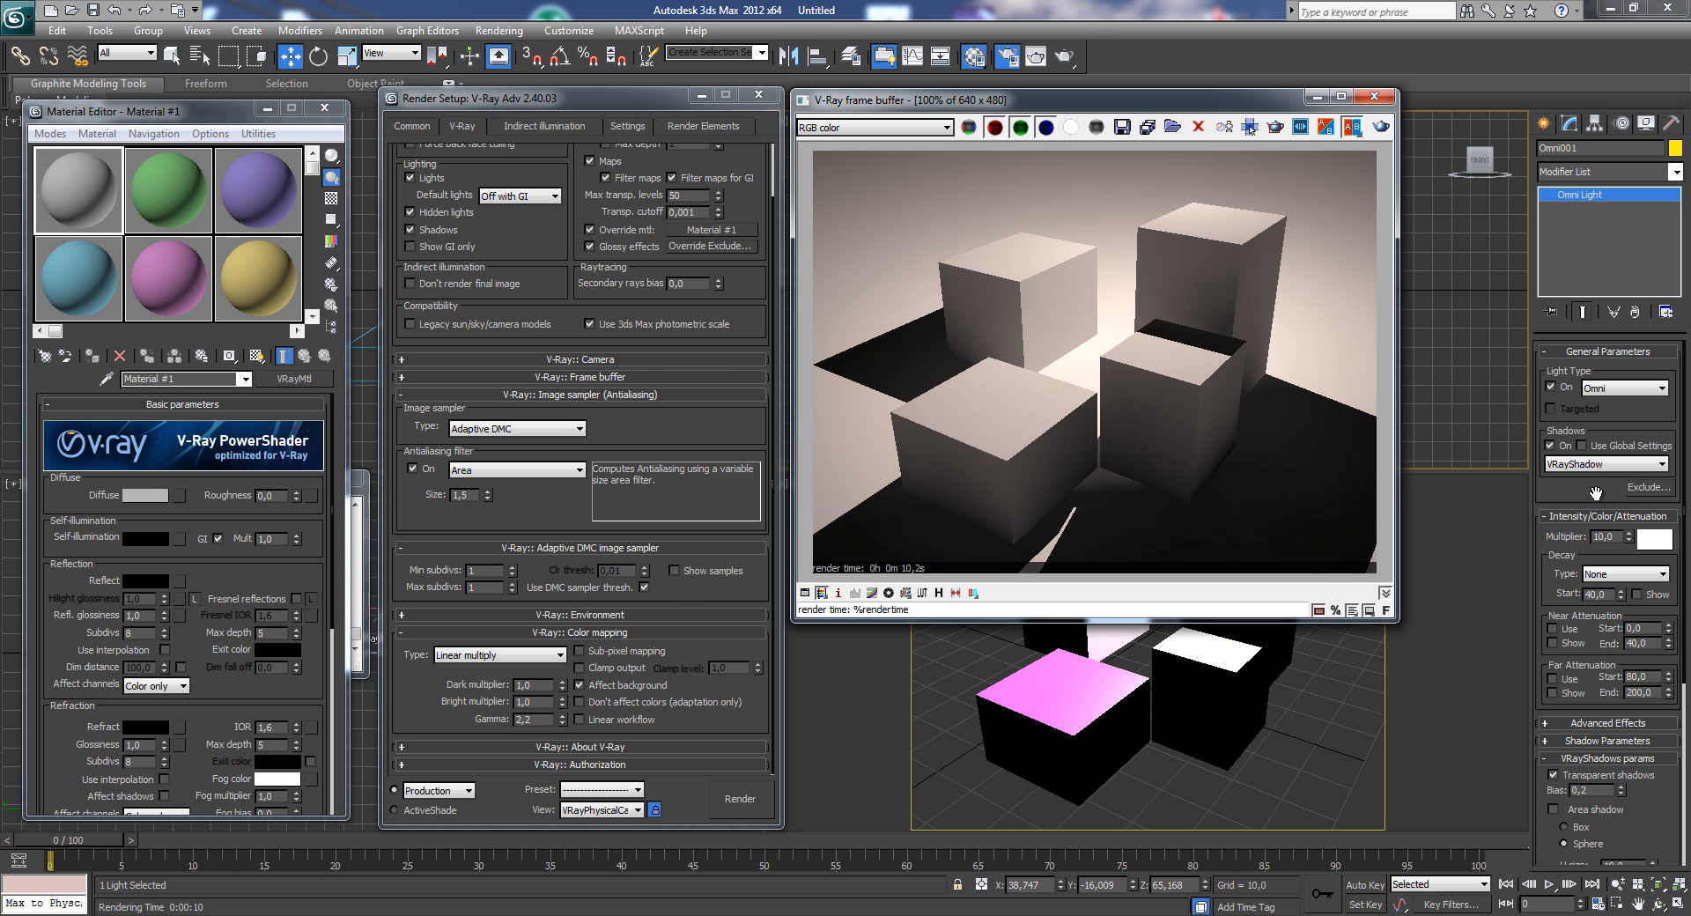
- Enable area shadow in the omni light's VRayShadows params, set its U, V and W sizes to 200, and render
drag(1595, 491, 1592, 470)
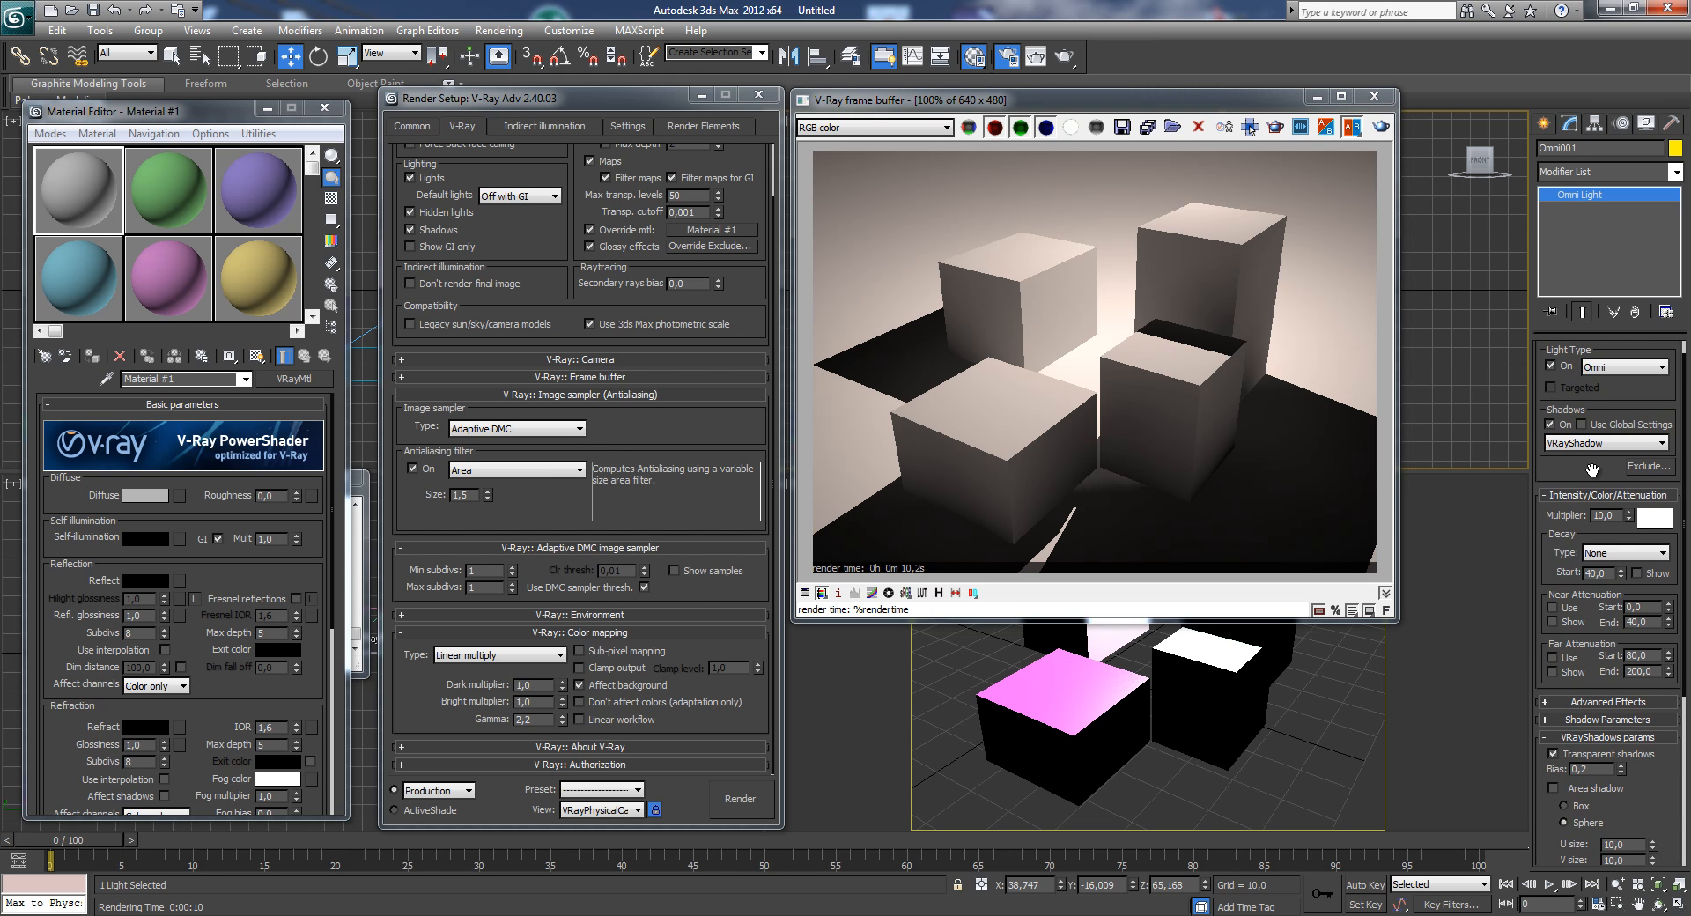
mouse_move(1593, 470)
mouse_down()
mouse_move(1596, 418)
mouse_move(1573, 424)
mouse_move(1573, 491)
mouse_up()
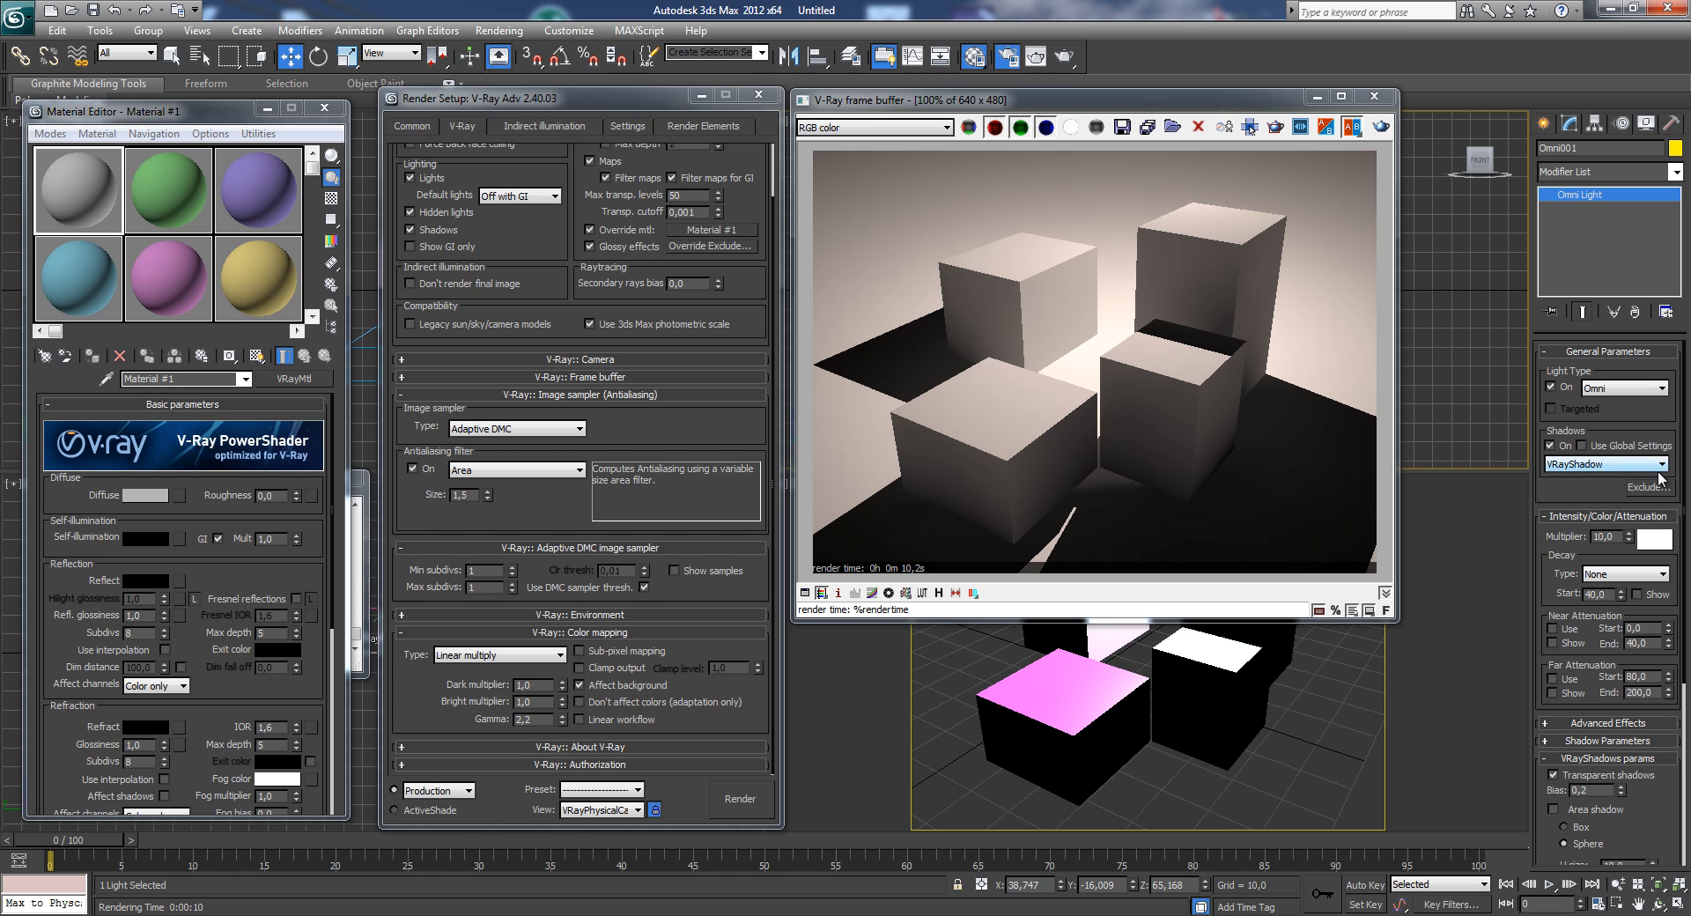
scroll(1591, 491, down, 5)
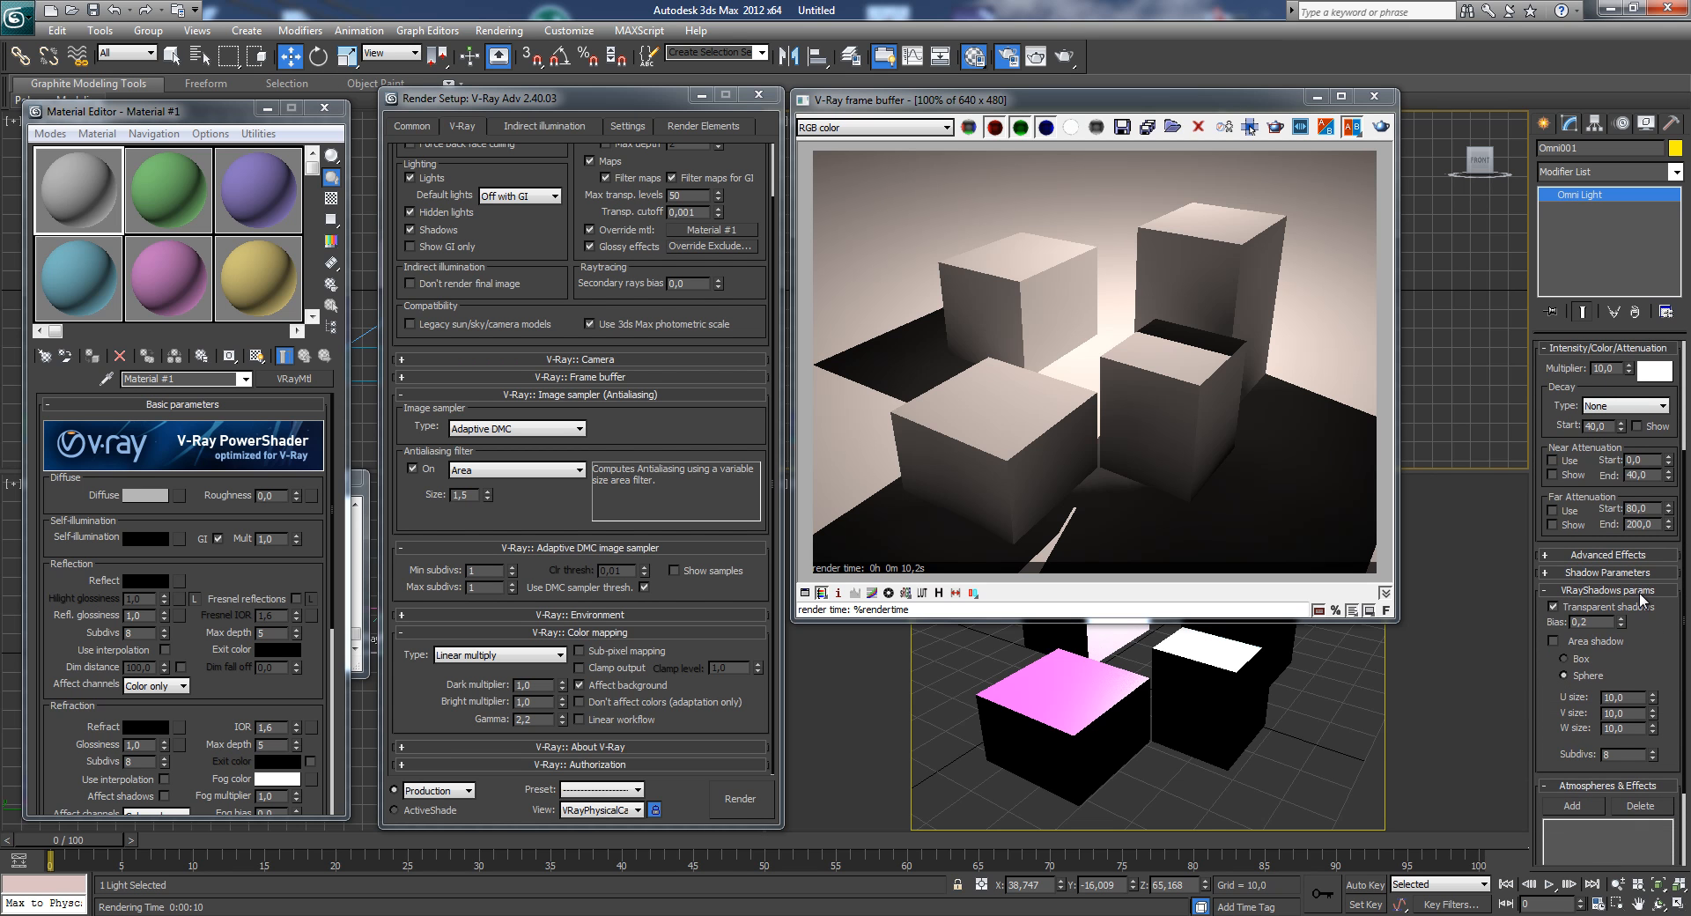
scroll(1662, 643, down, 1)
drag(1661, 642, 1664, 610)
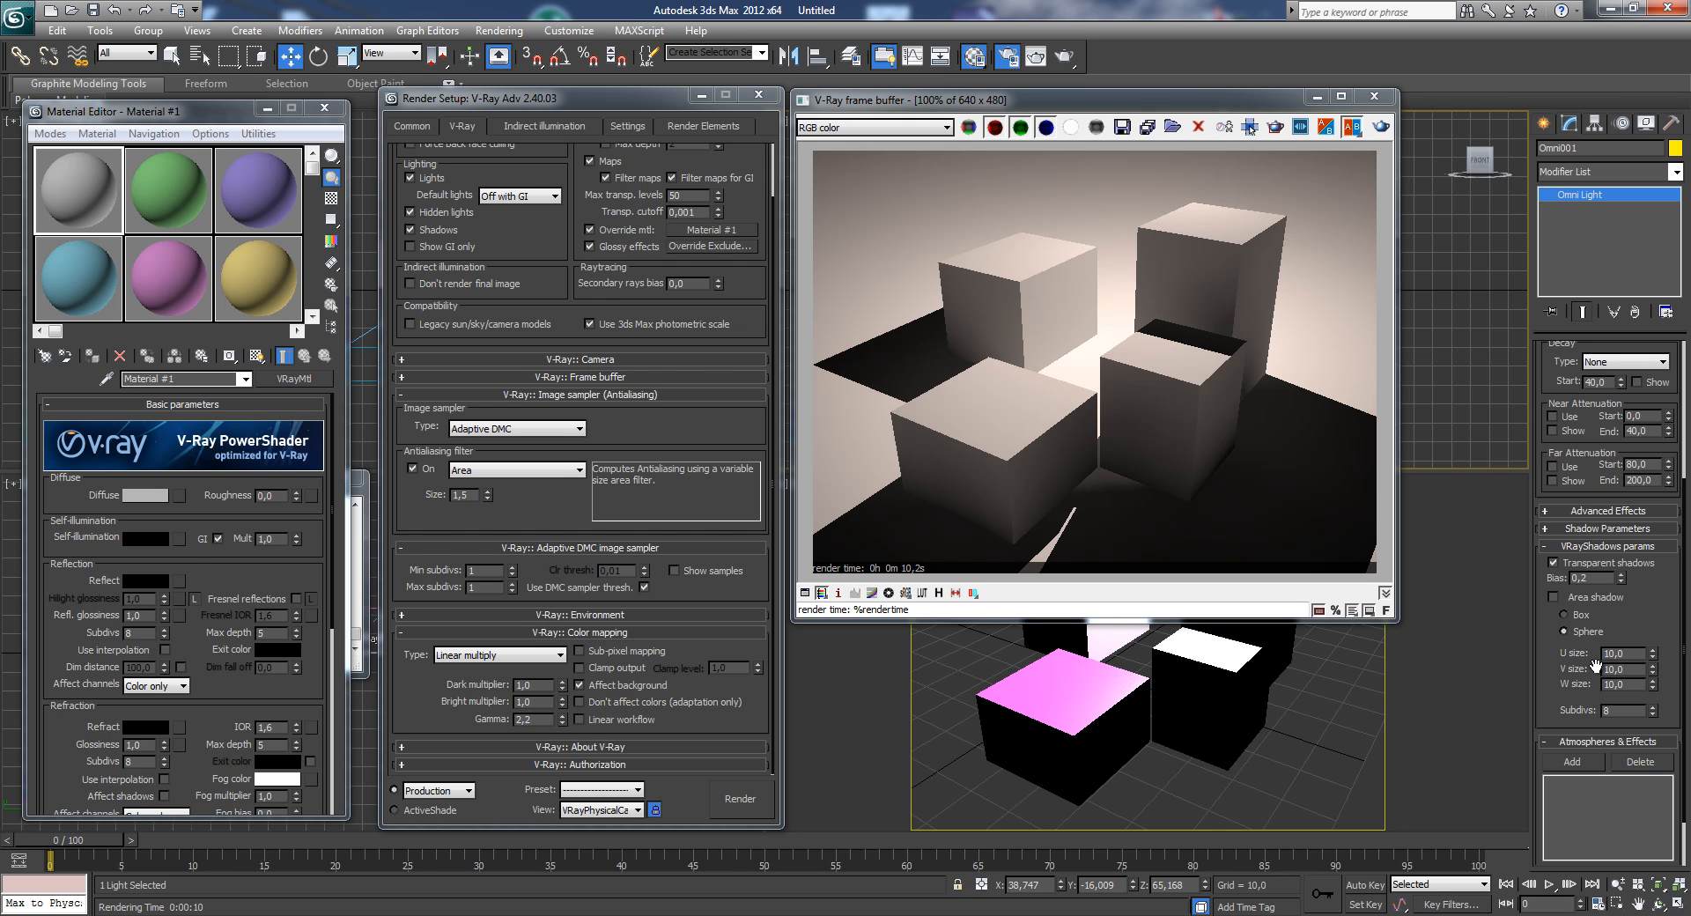
click(1553, 597)
click(1623, 654)
text(200)
click(1638, 669)
text(200)
click(1637, 687)
text(20)
click(1381, 126)
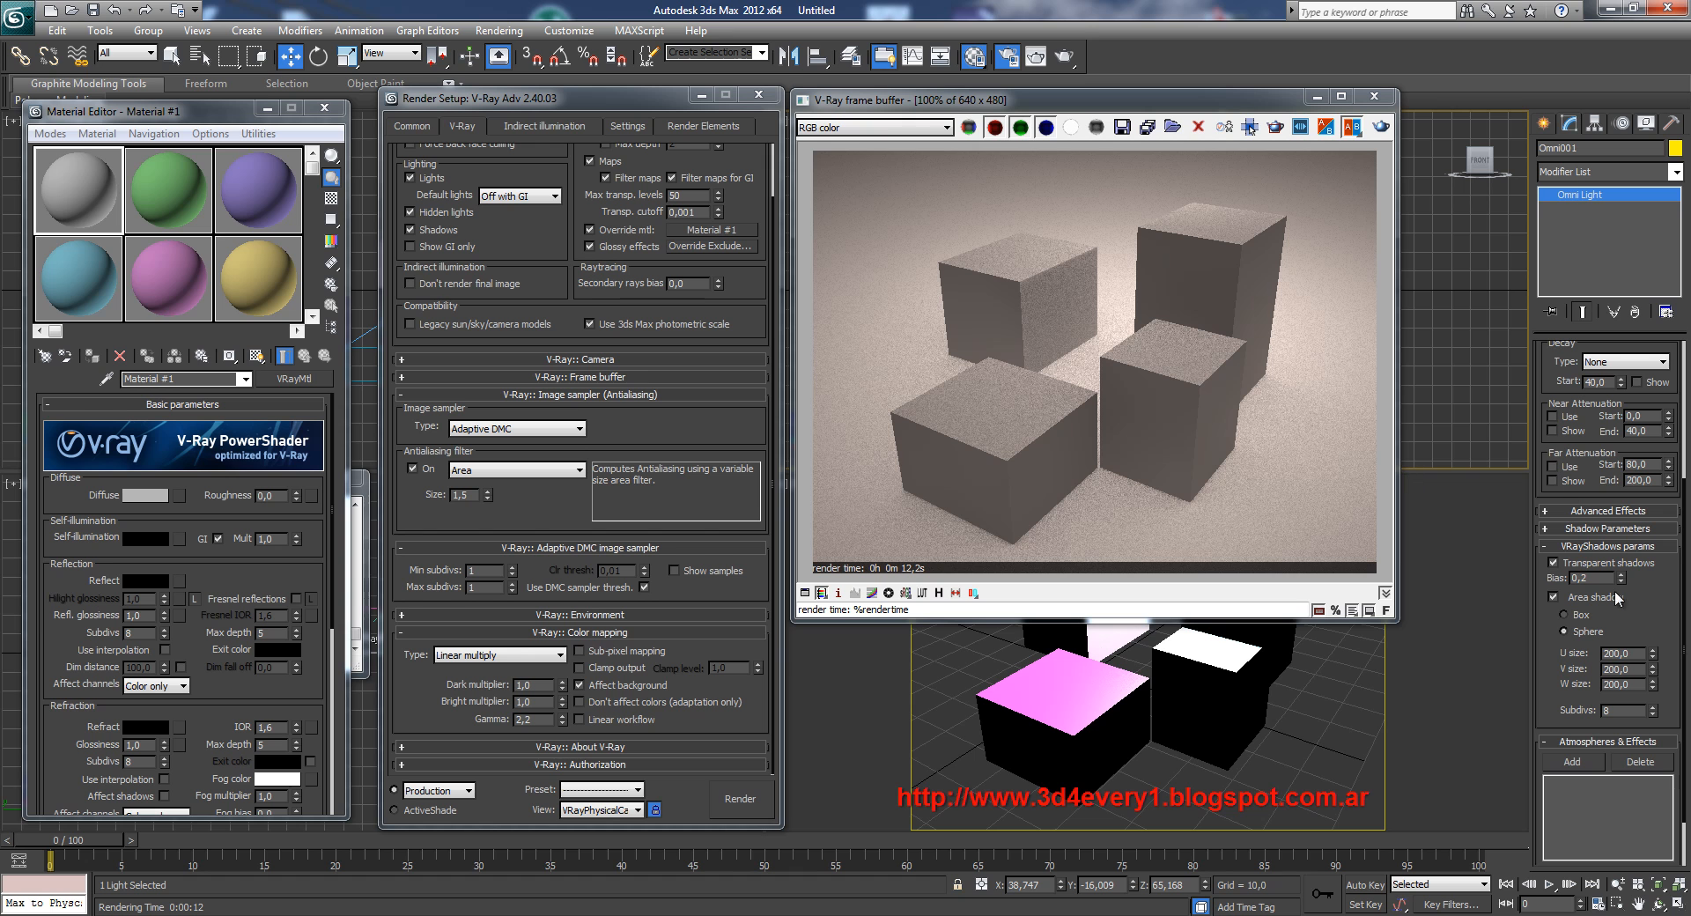
- Set the area shadow's U, V and W sizes to 30 and render the camera view again
click(1621, 653)
text(30)
drag(1637, 669, 1512, 669)
text(30)
drag(1633, 686, 1601, 683)
text(30)
click(1381, 126)
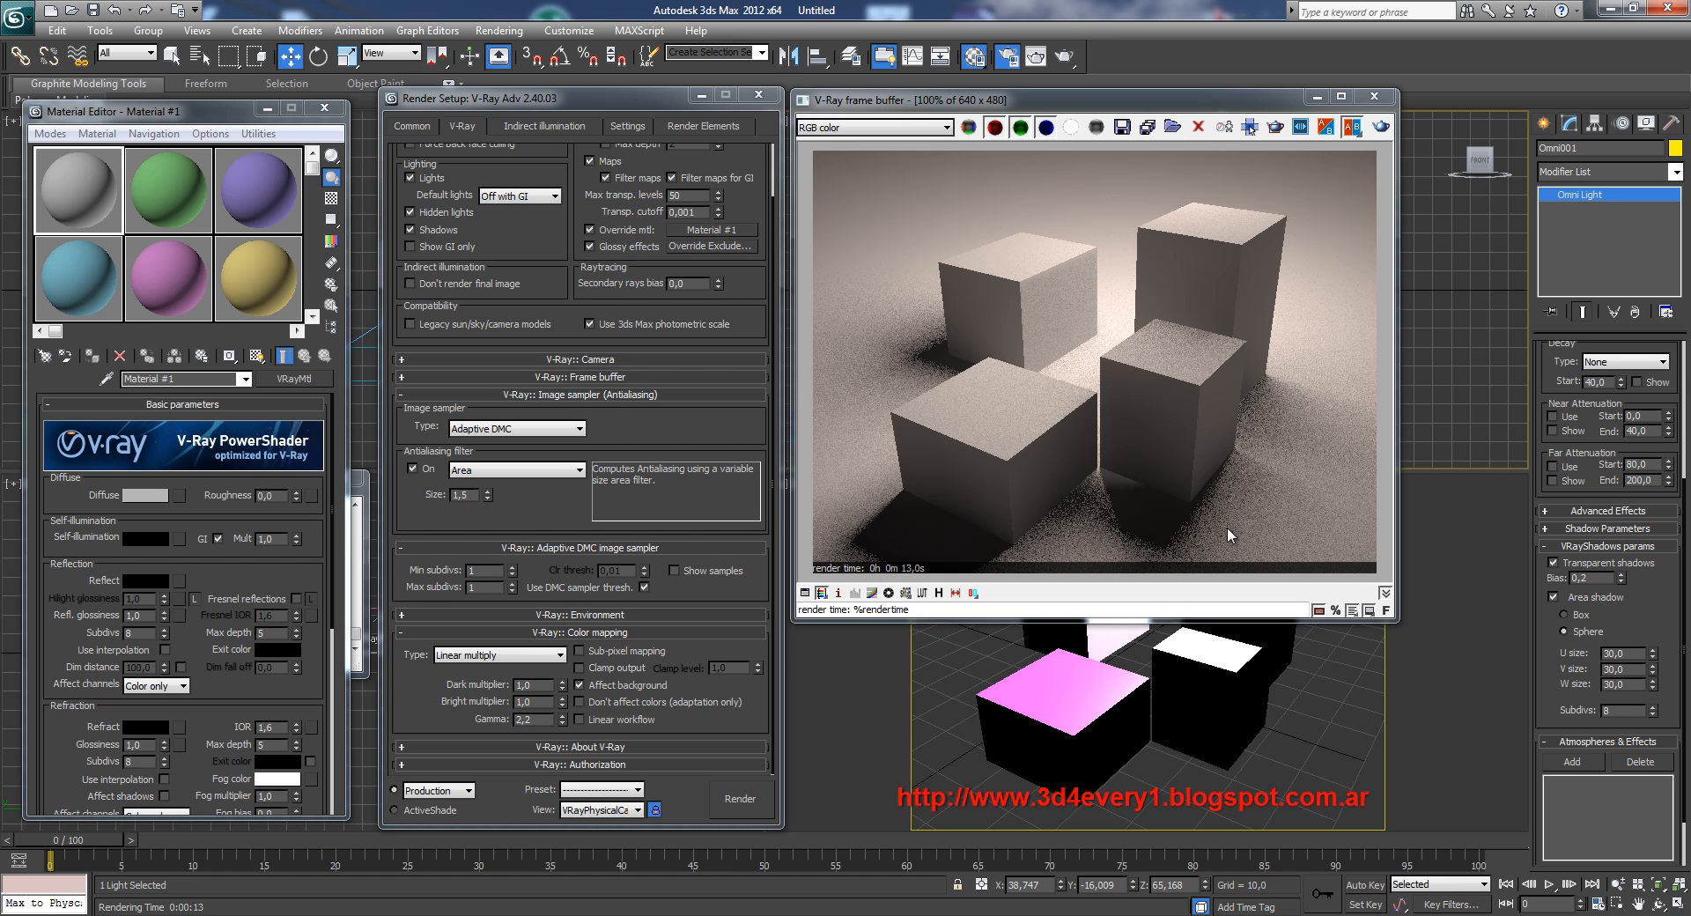
- Mark a render region over the front box's shadow, set the area shadow subdivs to 16, and render the region
click(1273, 128)
drag(1185, 313, 1377, 547)
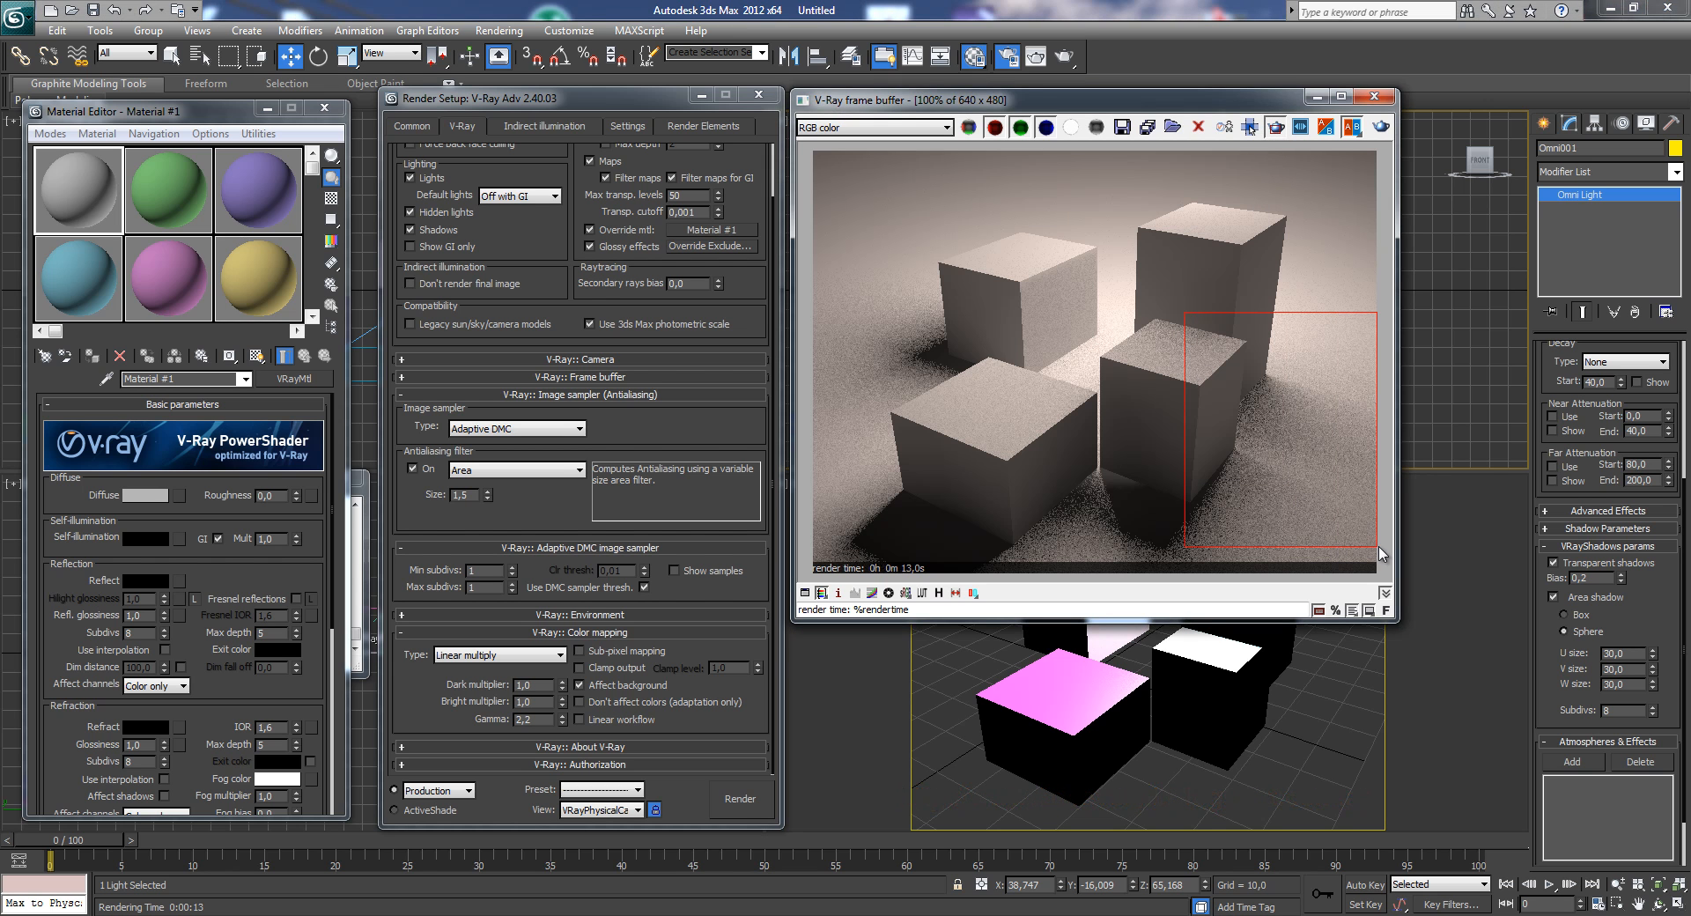
click(1618, 709)
text(16)
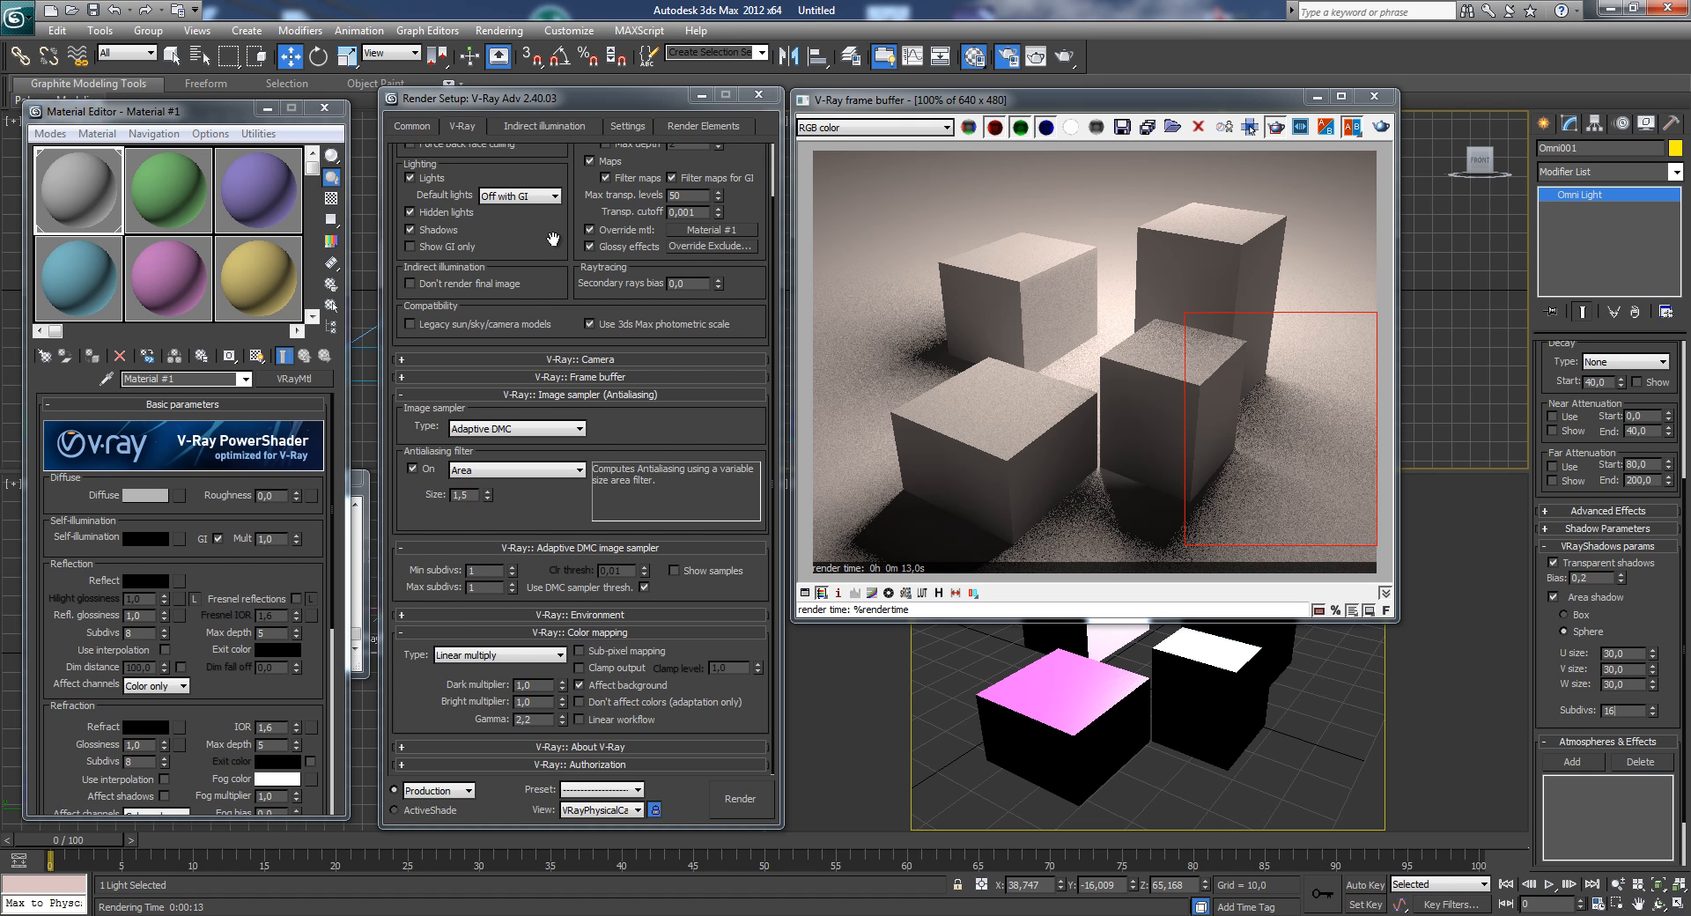
click(1380, 126)
- Set Adaptive DMC min subdivs to 3, max subdivs to 6 and noise threshold to 0,01, and re-render the region
scroll(520, 256, up, 2)
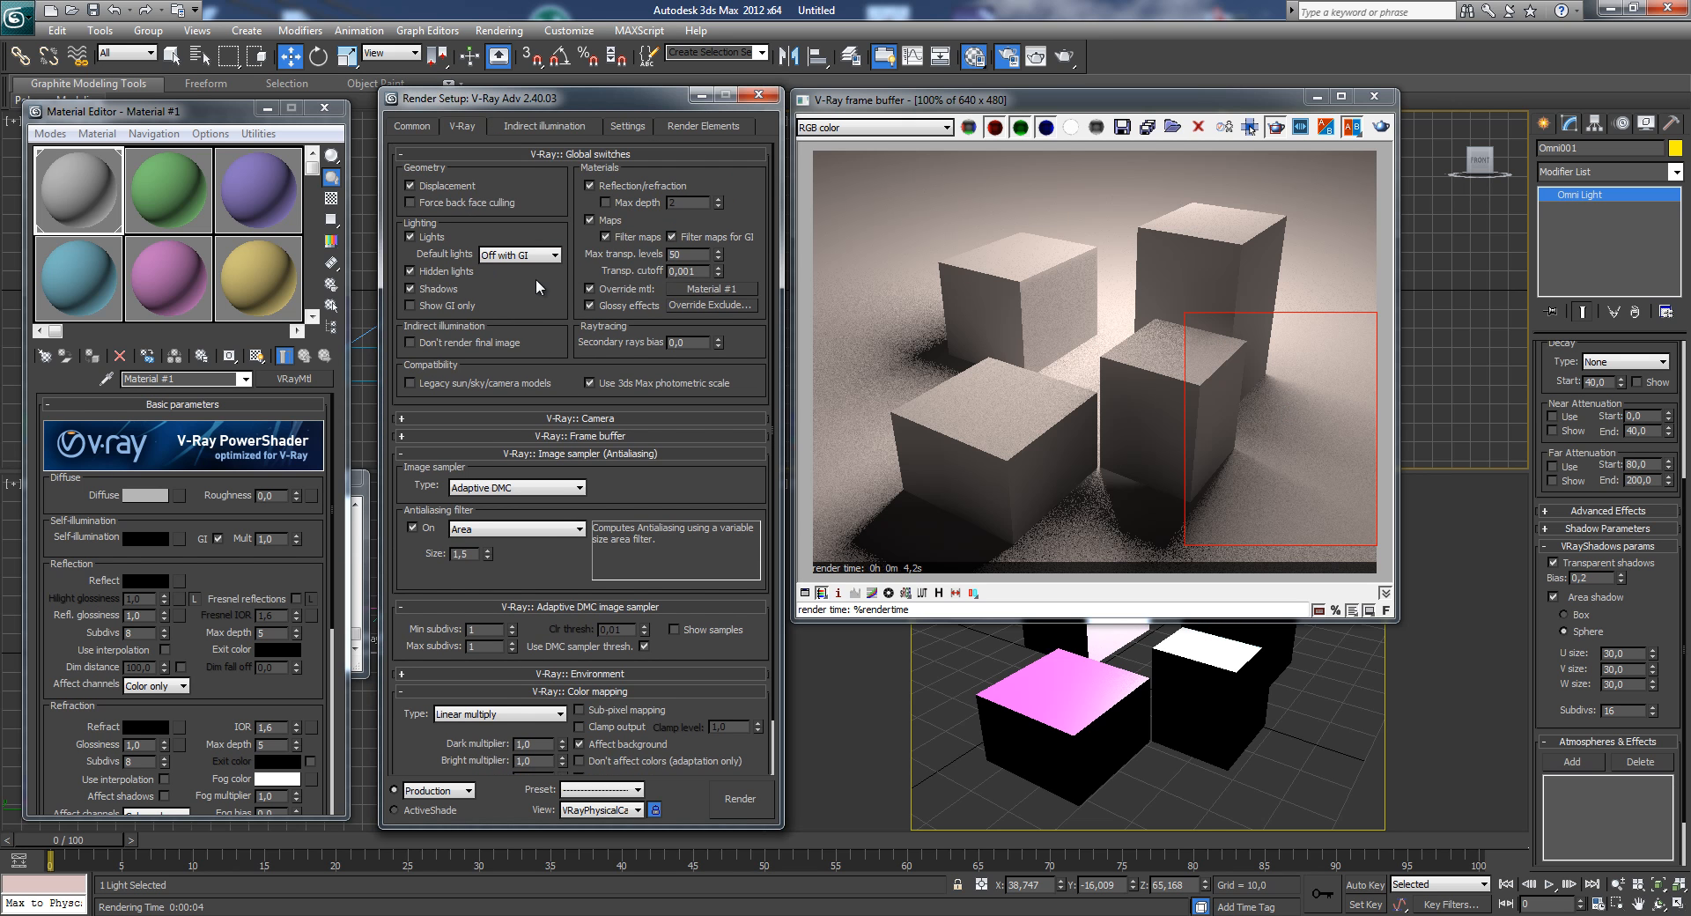
click(547, 153)
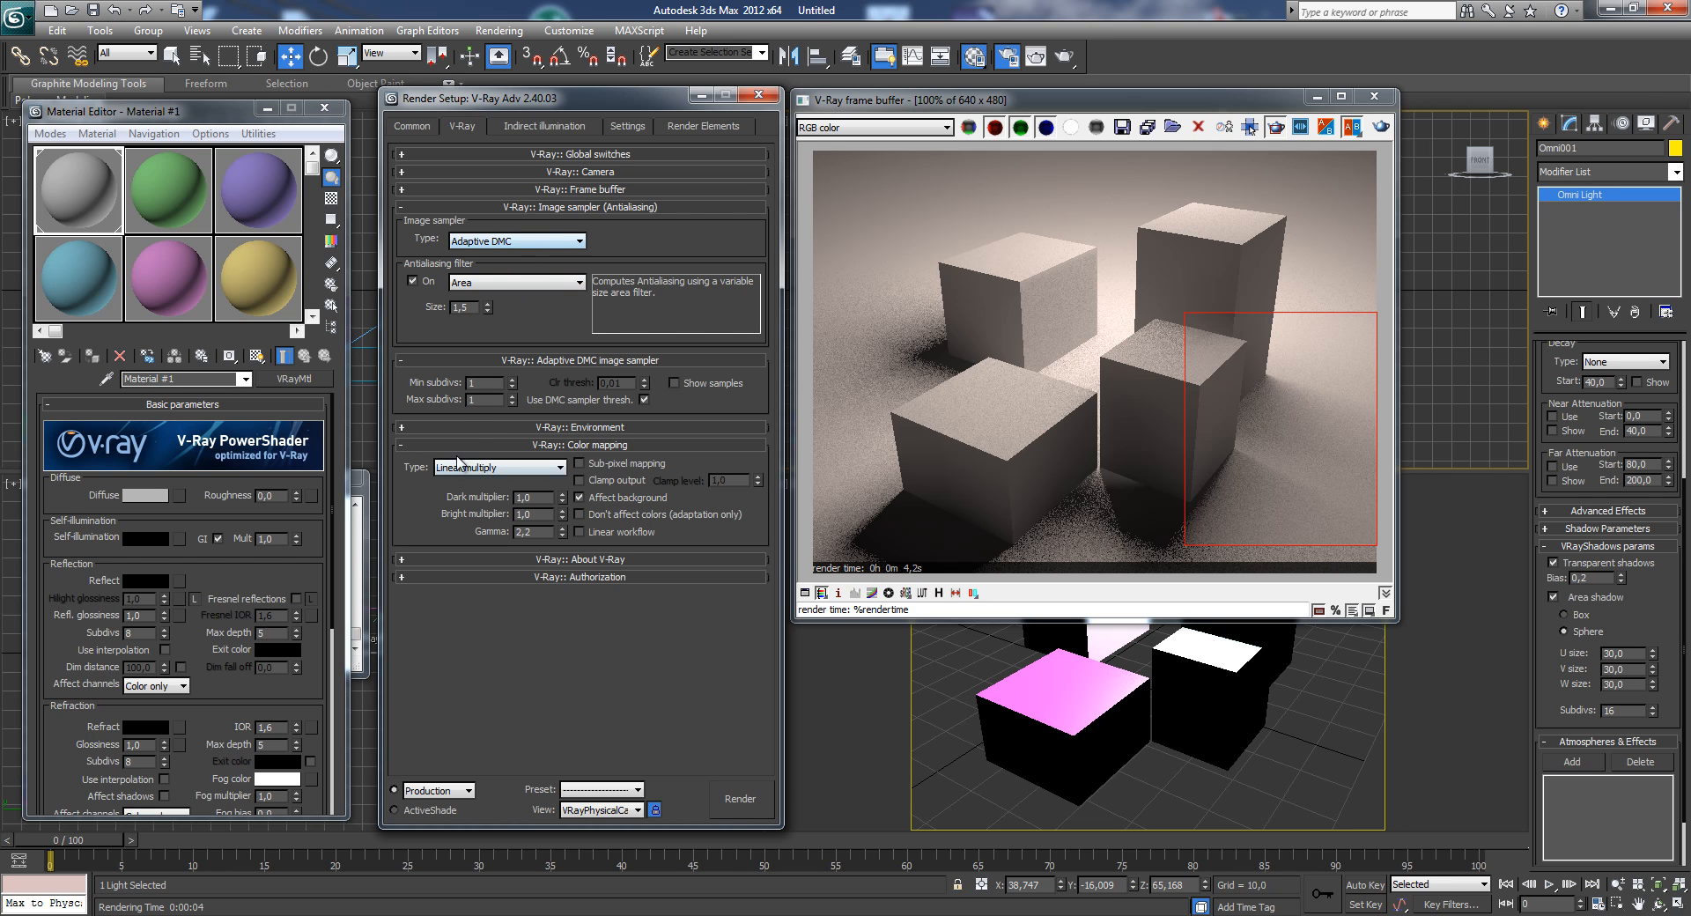
double_click(487, 399)
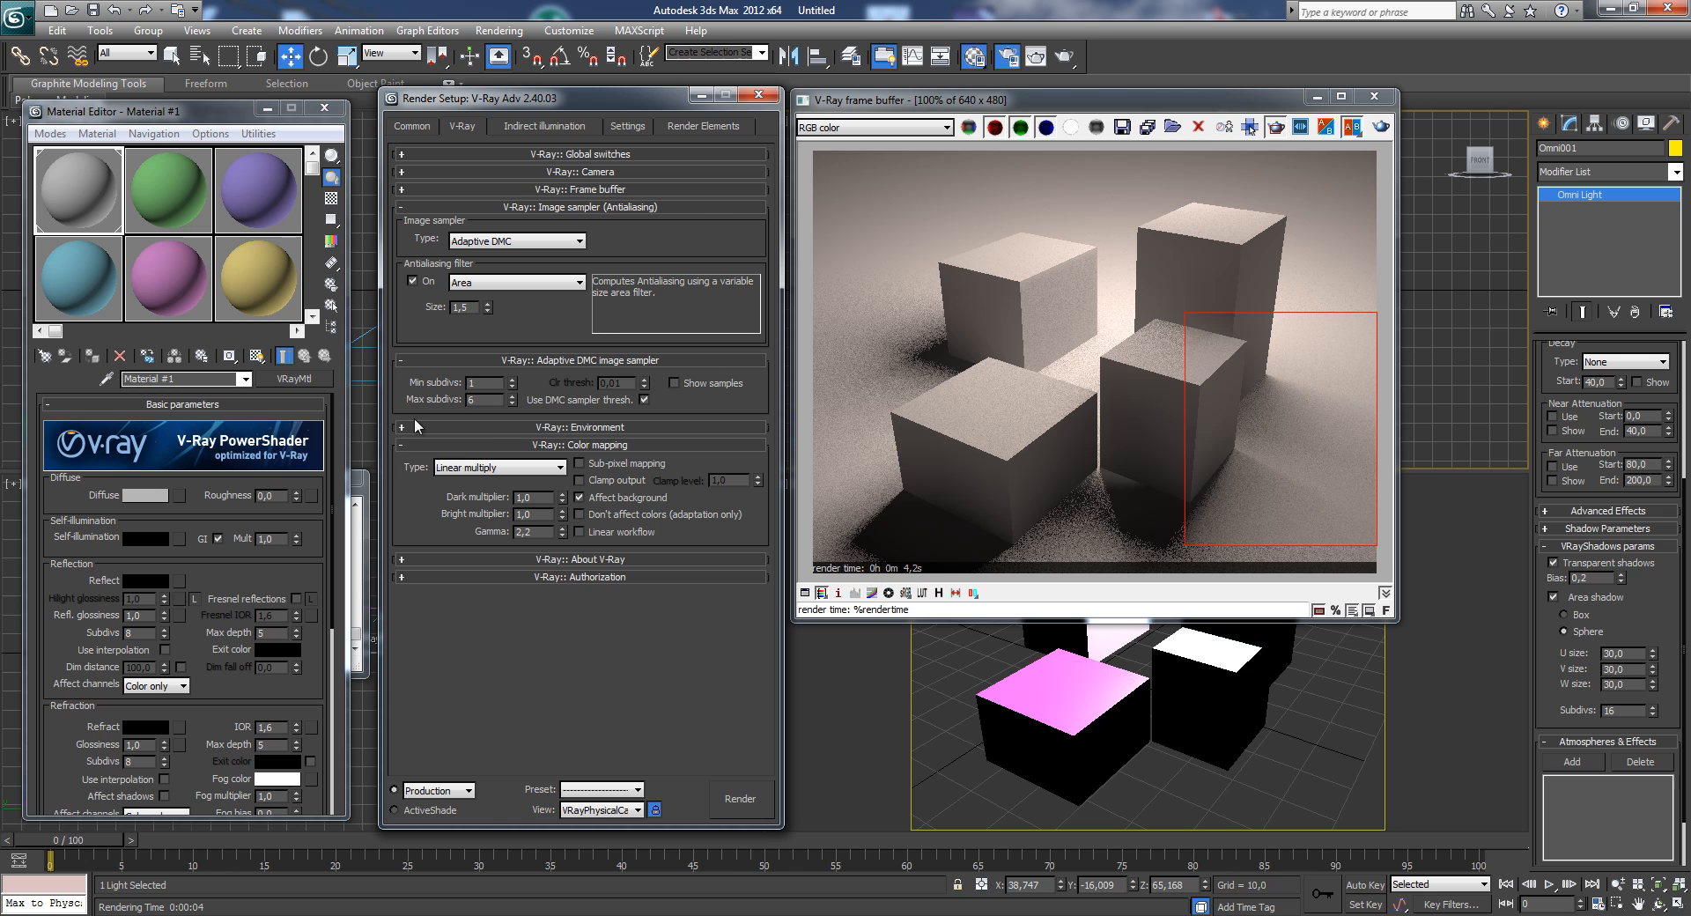
drag(481, 384, 409, 388)
click(615, 126)
double_click(500, 193)
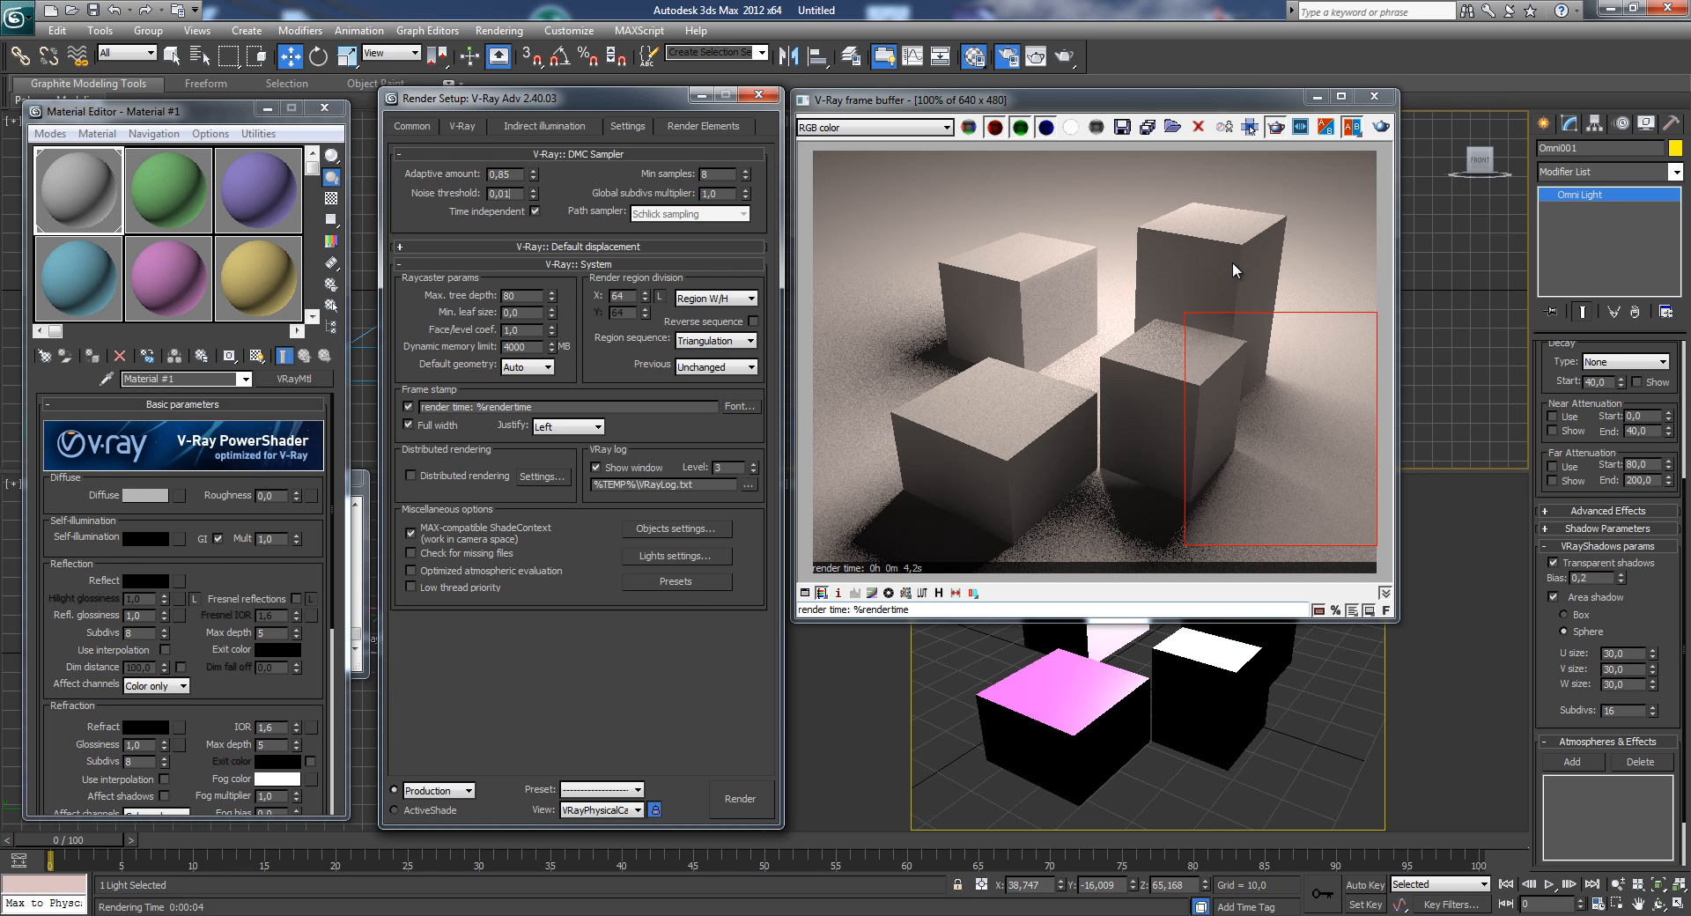
key(shift+q)
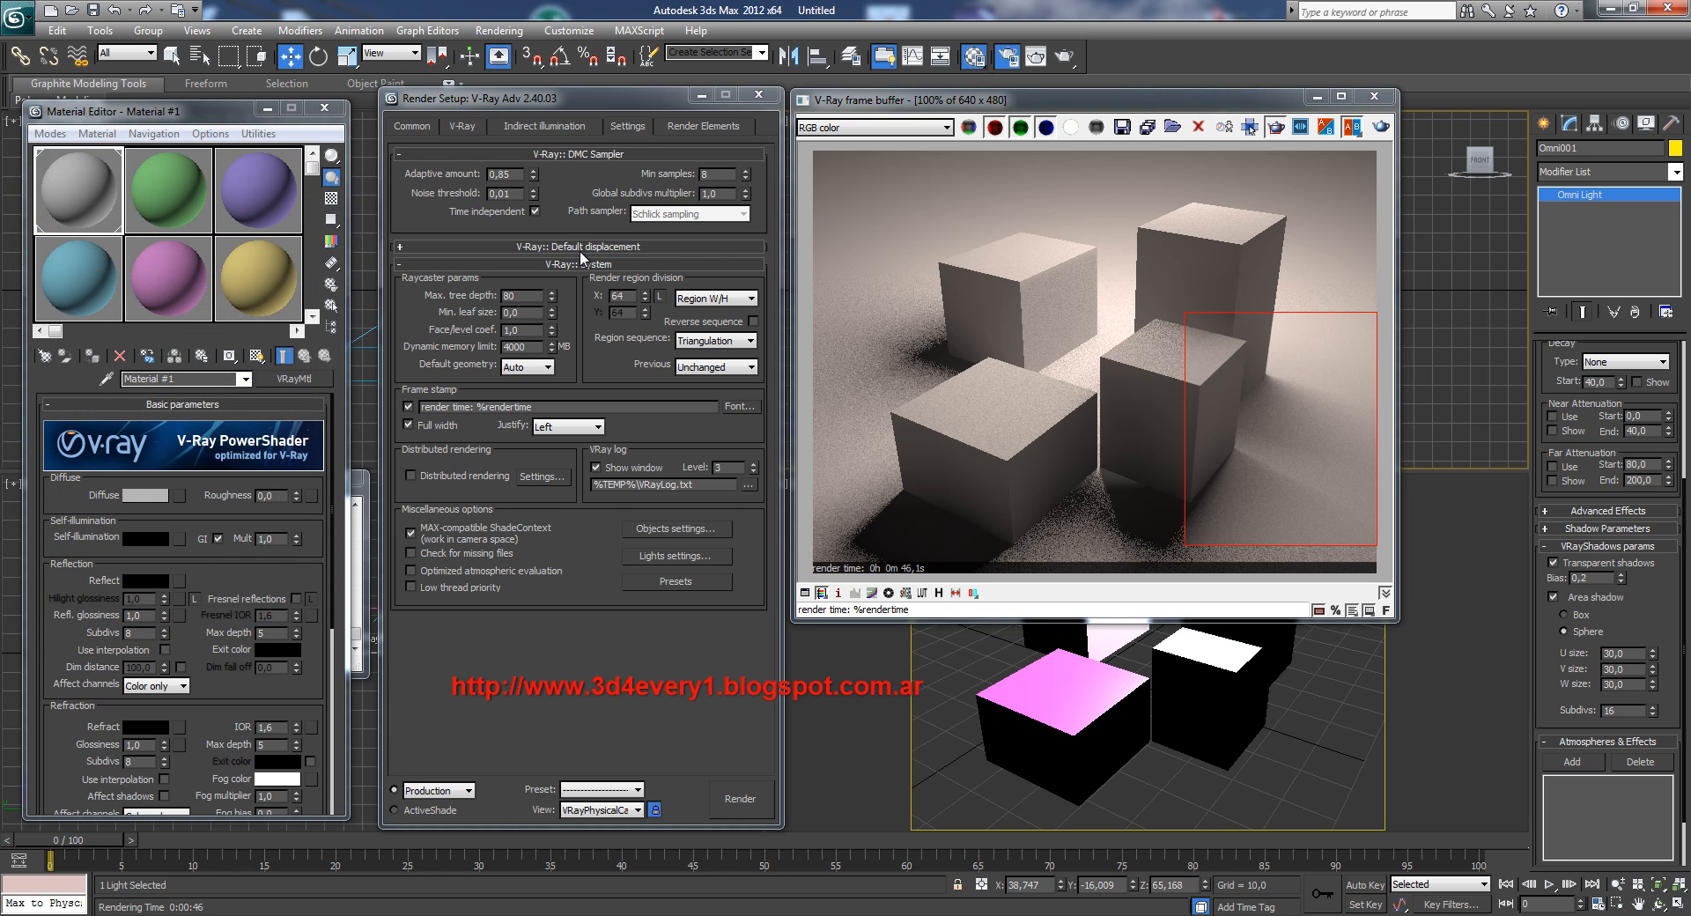
- Examine the irradiance map preset settings and the light cache subdivs in the indirect illumination setup
click(557, 126)
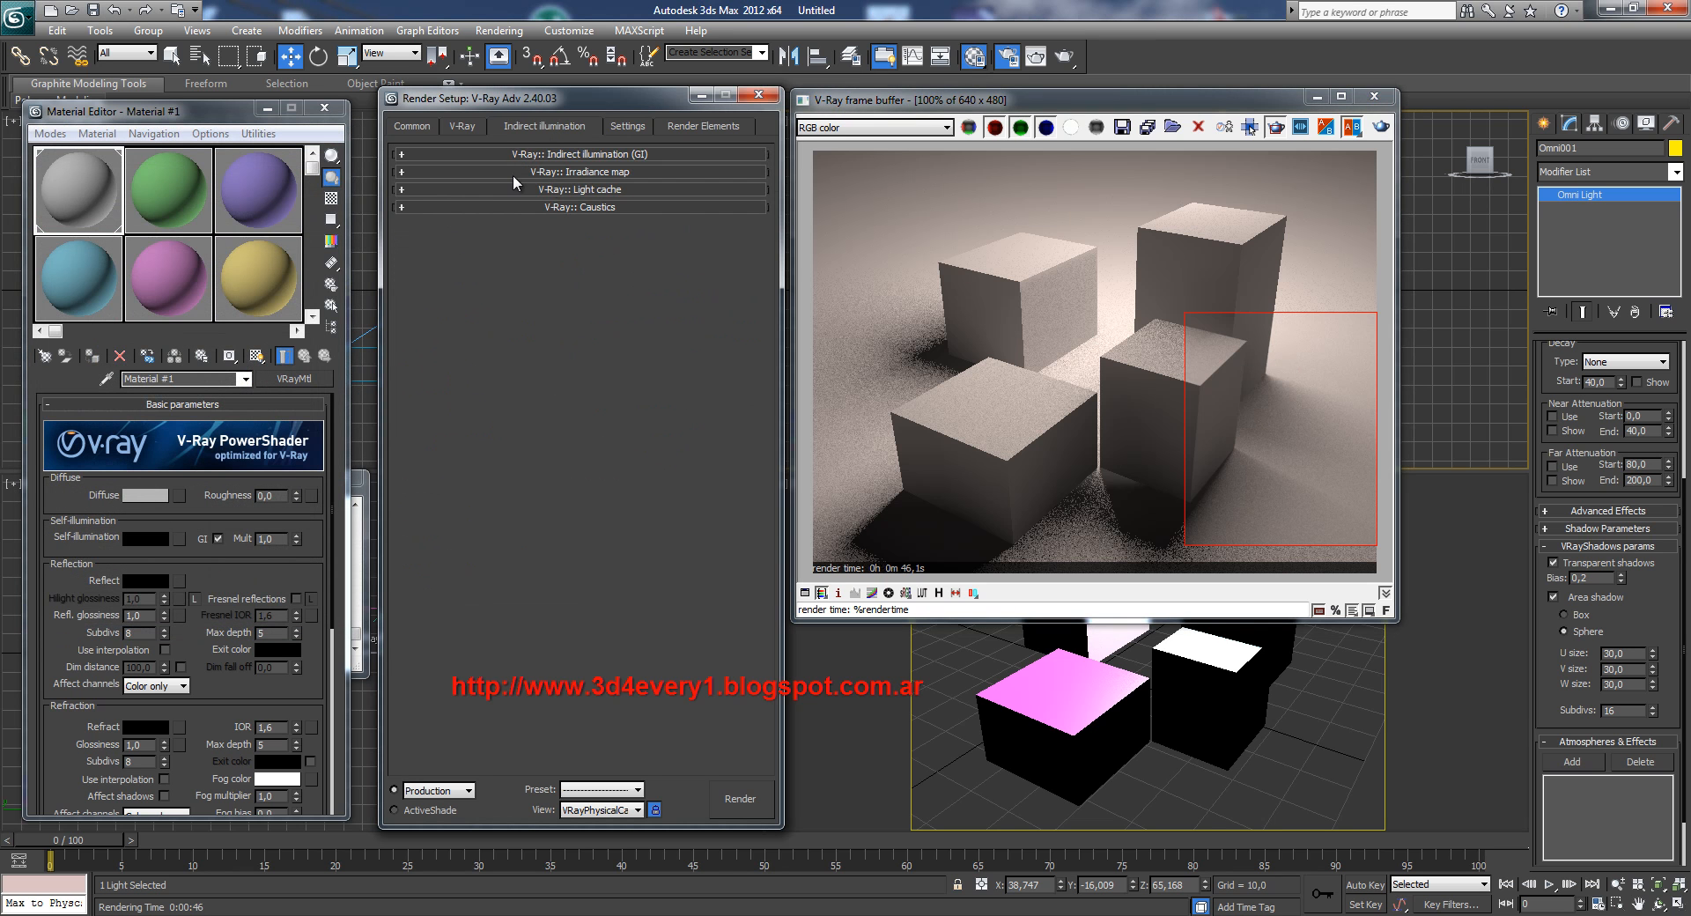
click(575, 174)
click(574, 173)
click(567, 190)
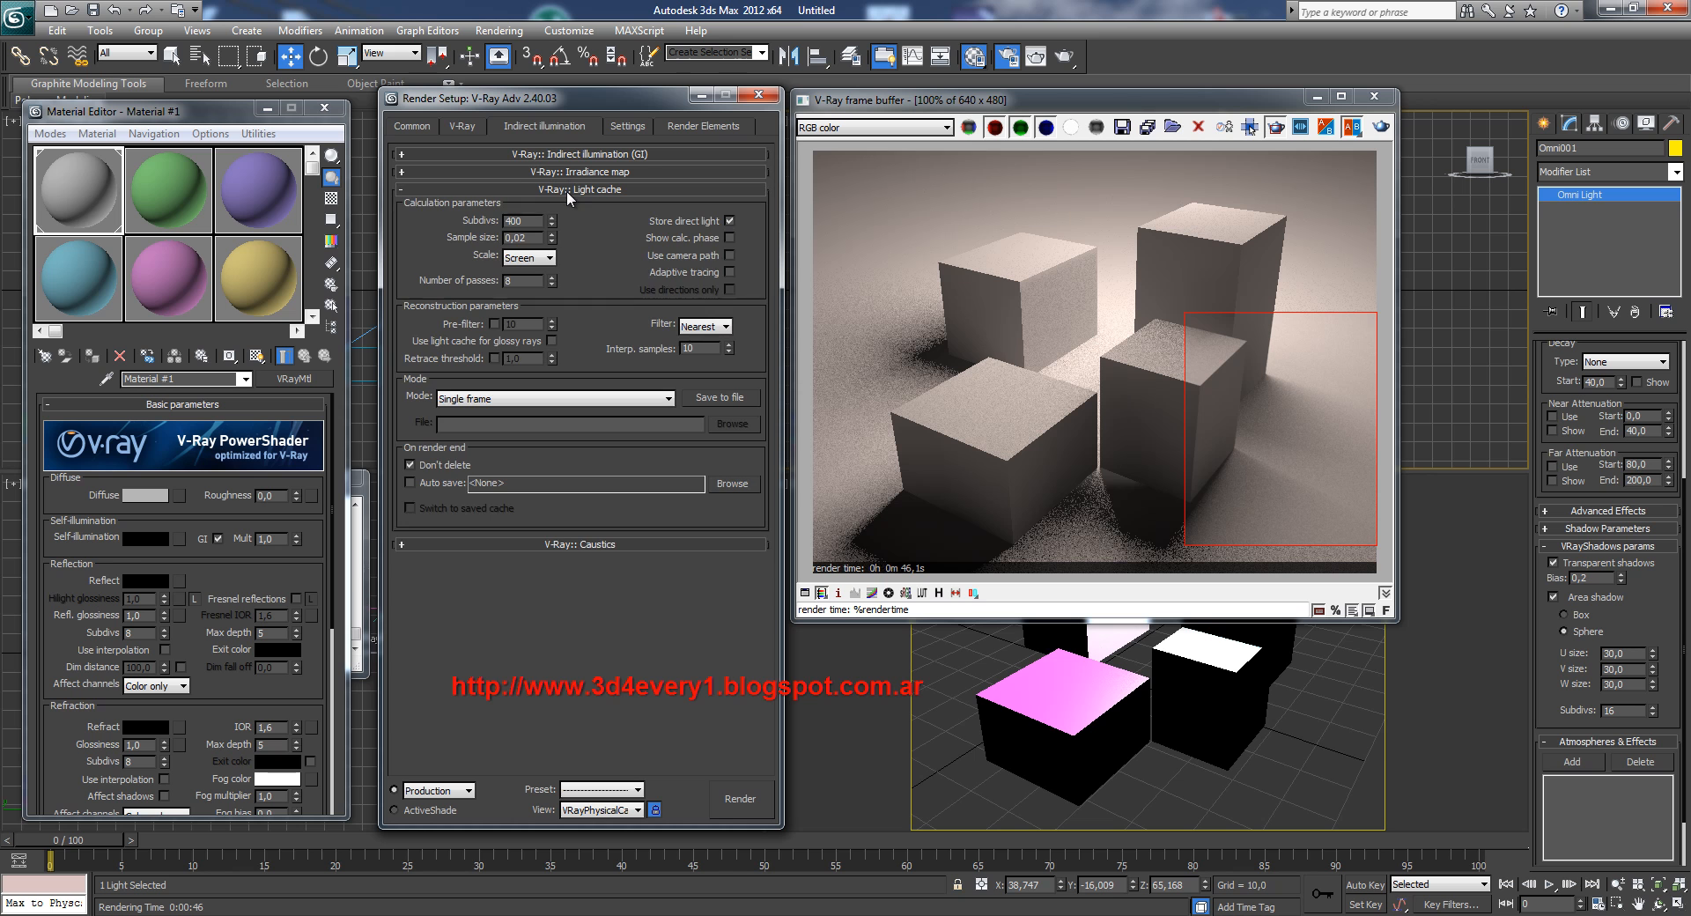
click(572, 173)
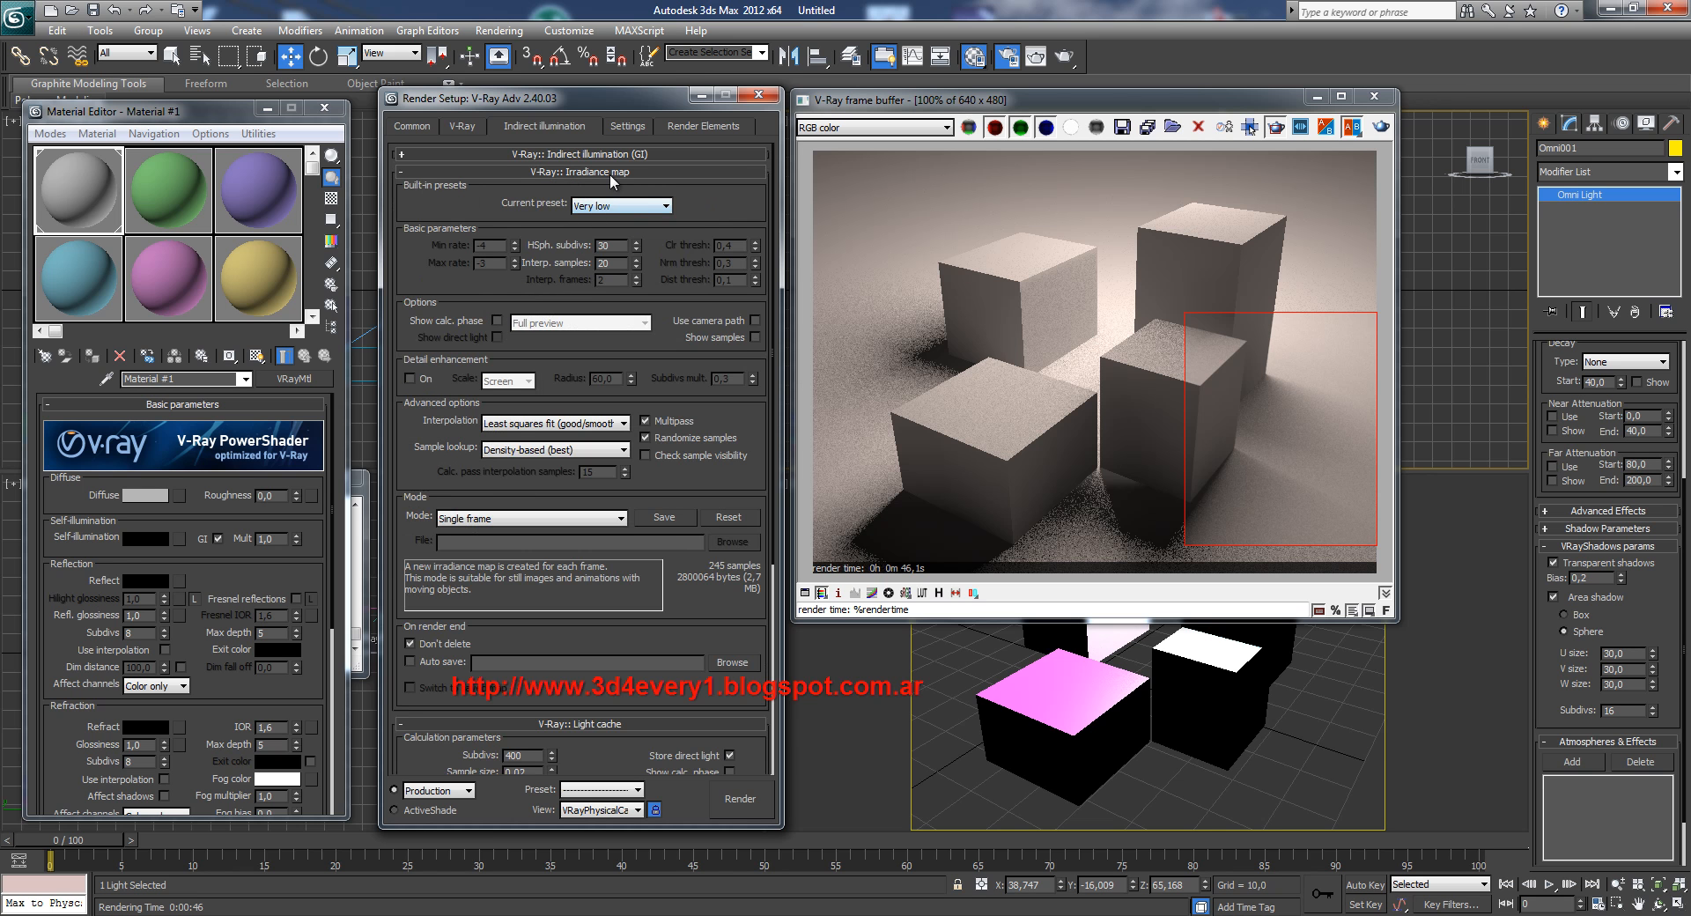
click(610, 174)
drag(532, 220, 387, 224)
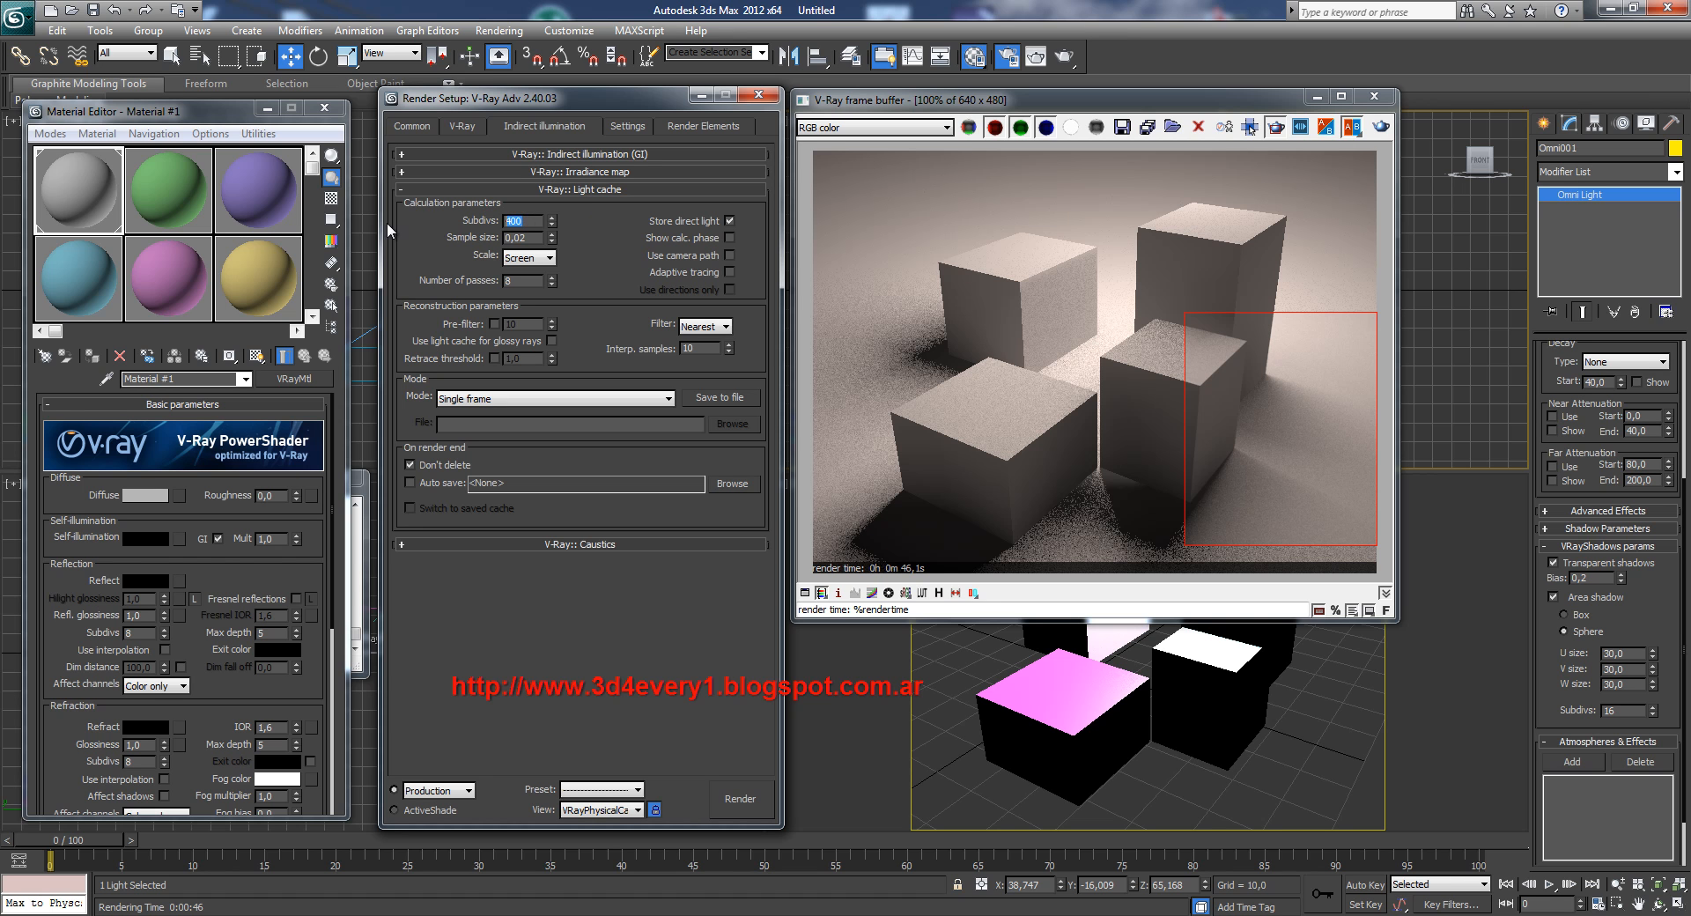
click(576, 192)
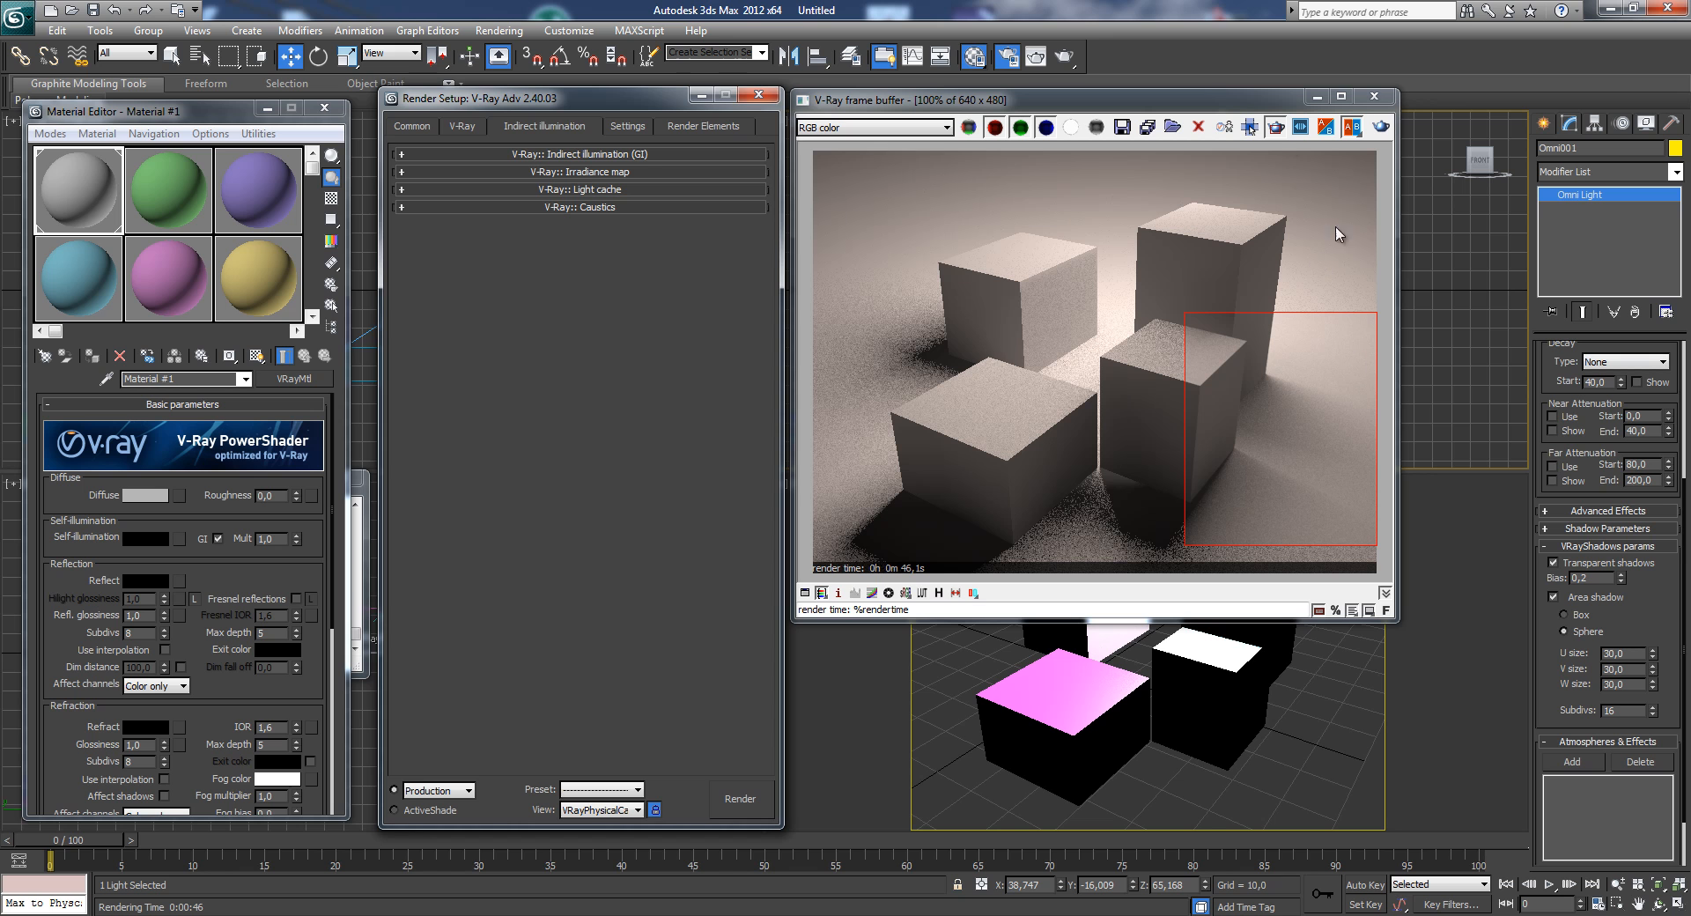
- Tint the omni light pale yellow-green with hue 53 and saturation 155, start a region render and cancel it partway
drag(1264, 107, 1265, 312)
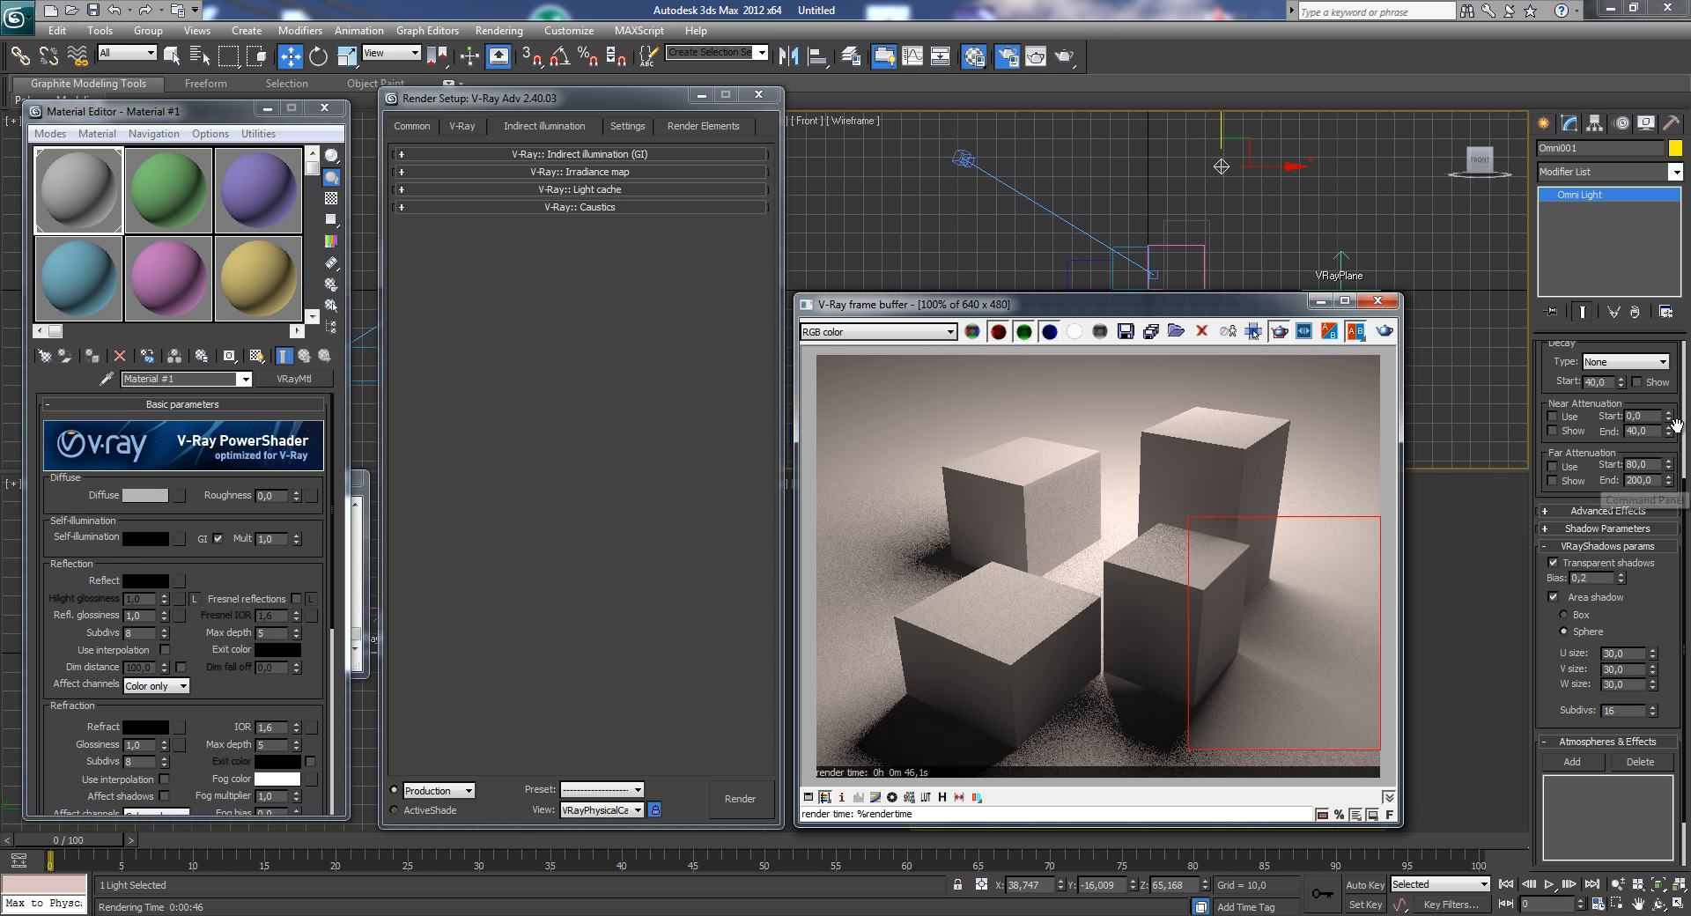
scroll(1684, 379, up, 5)
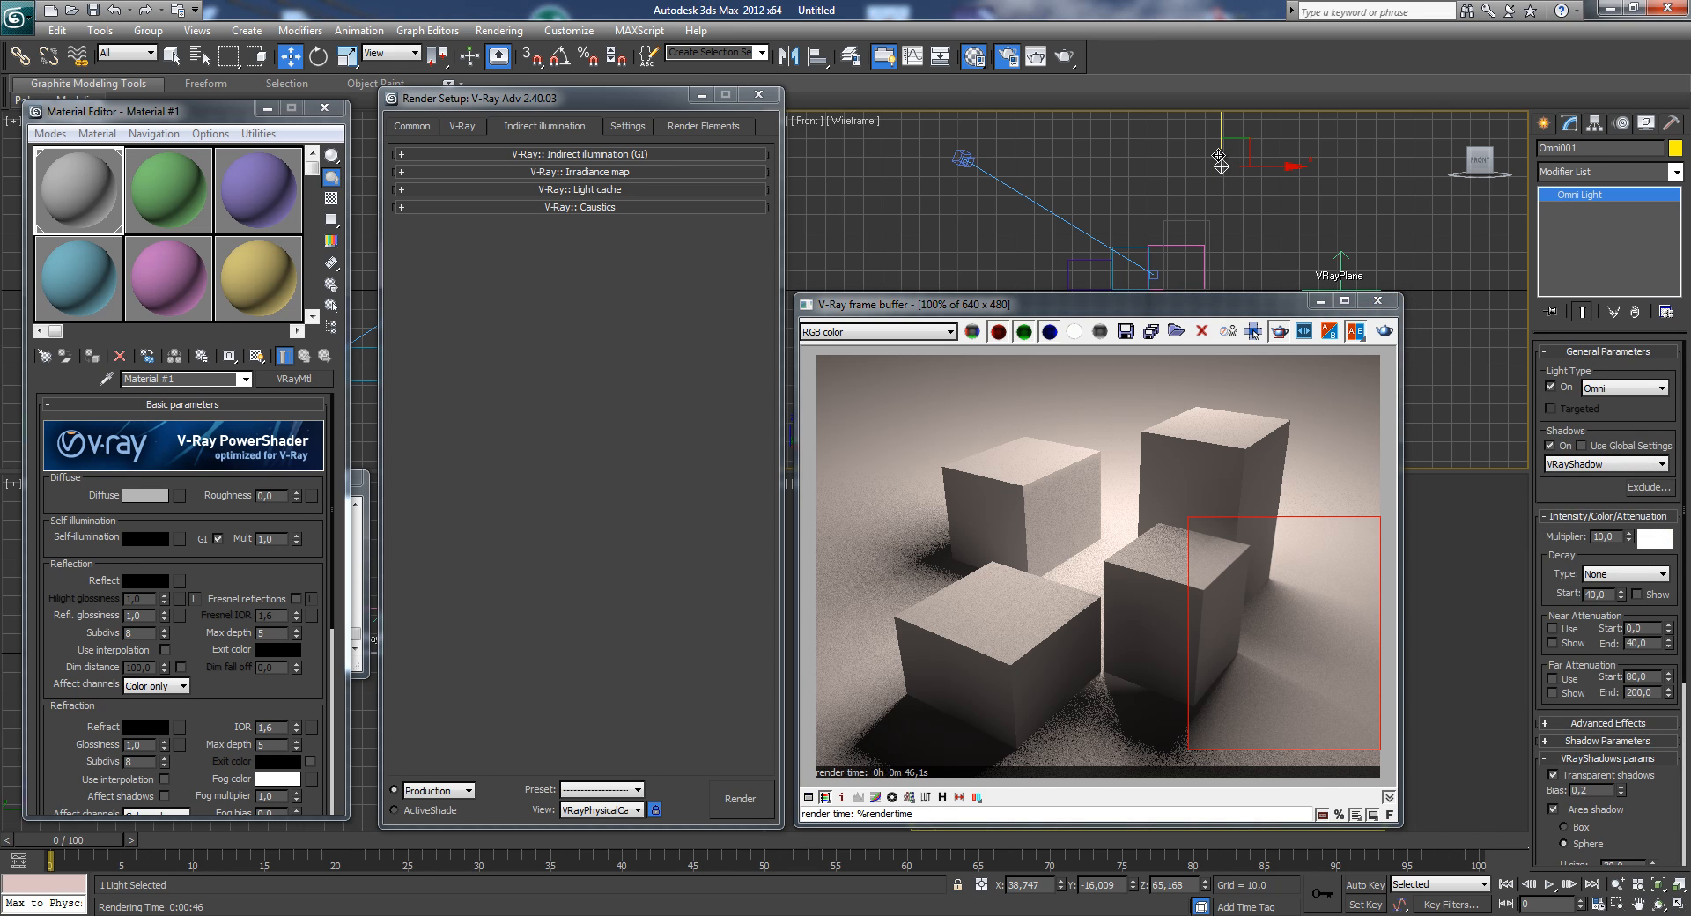
click(1664, 541)
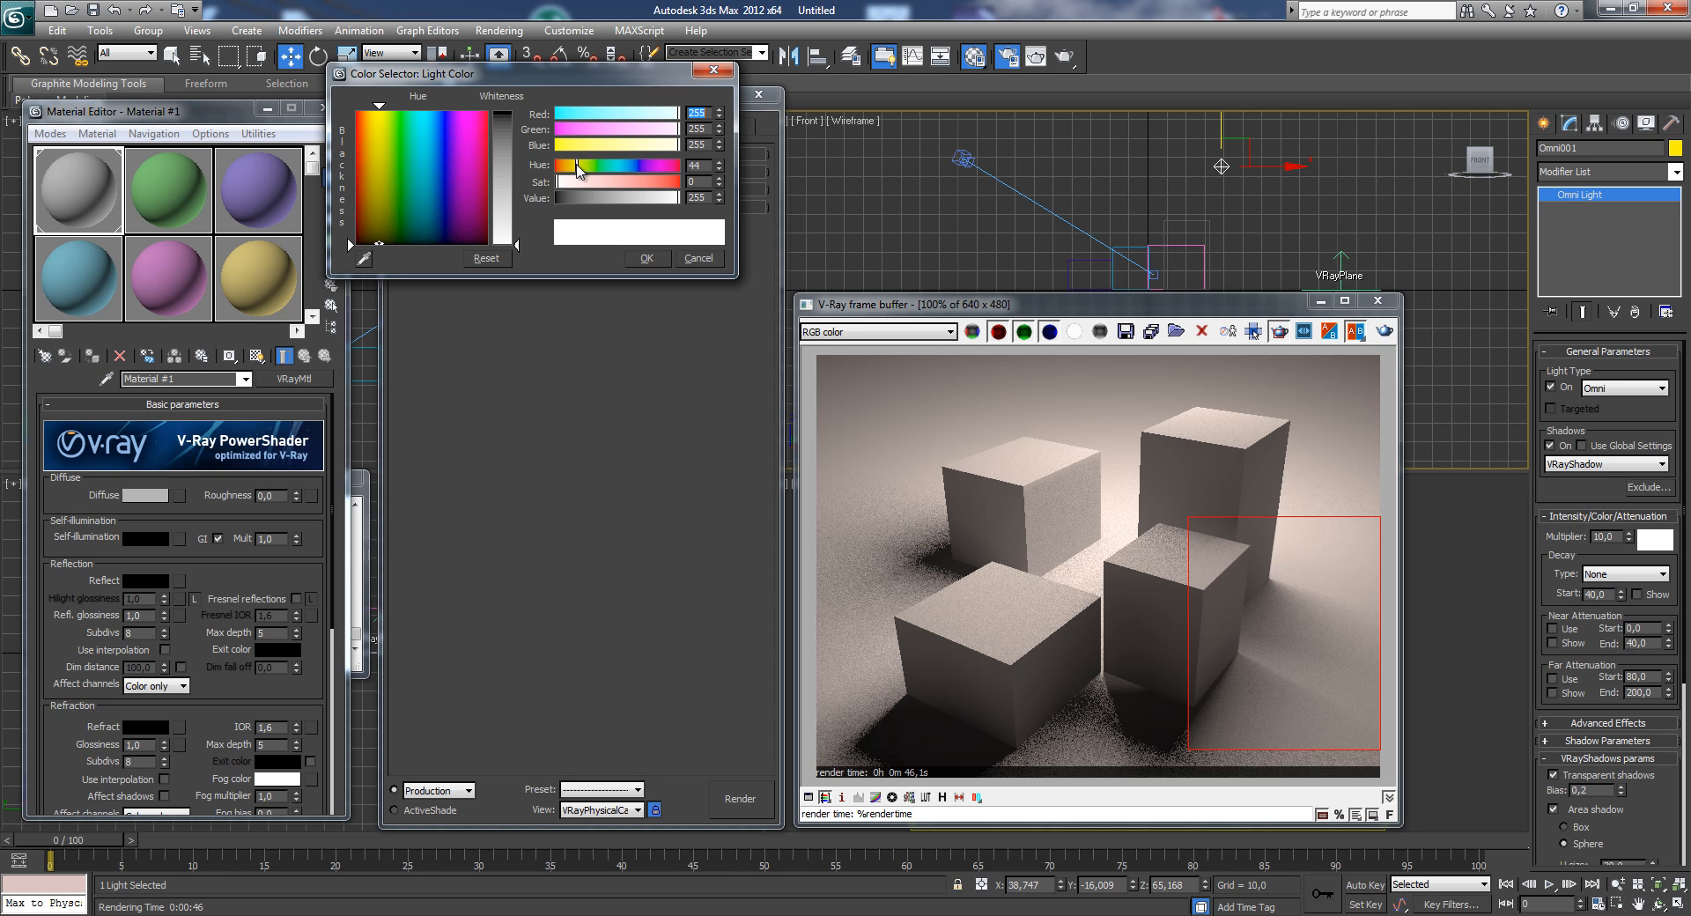
drag(371, 211, 383, 215)
drag(578, 187, 630, 187)
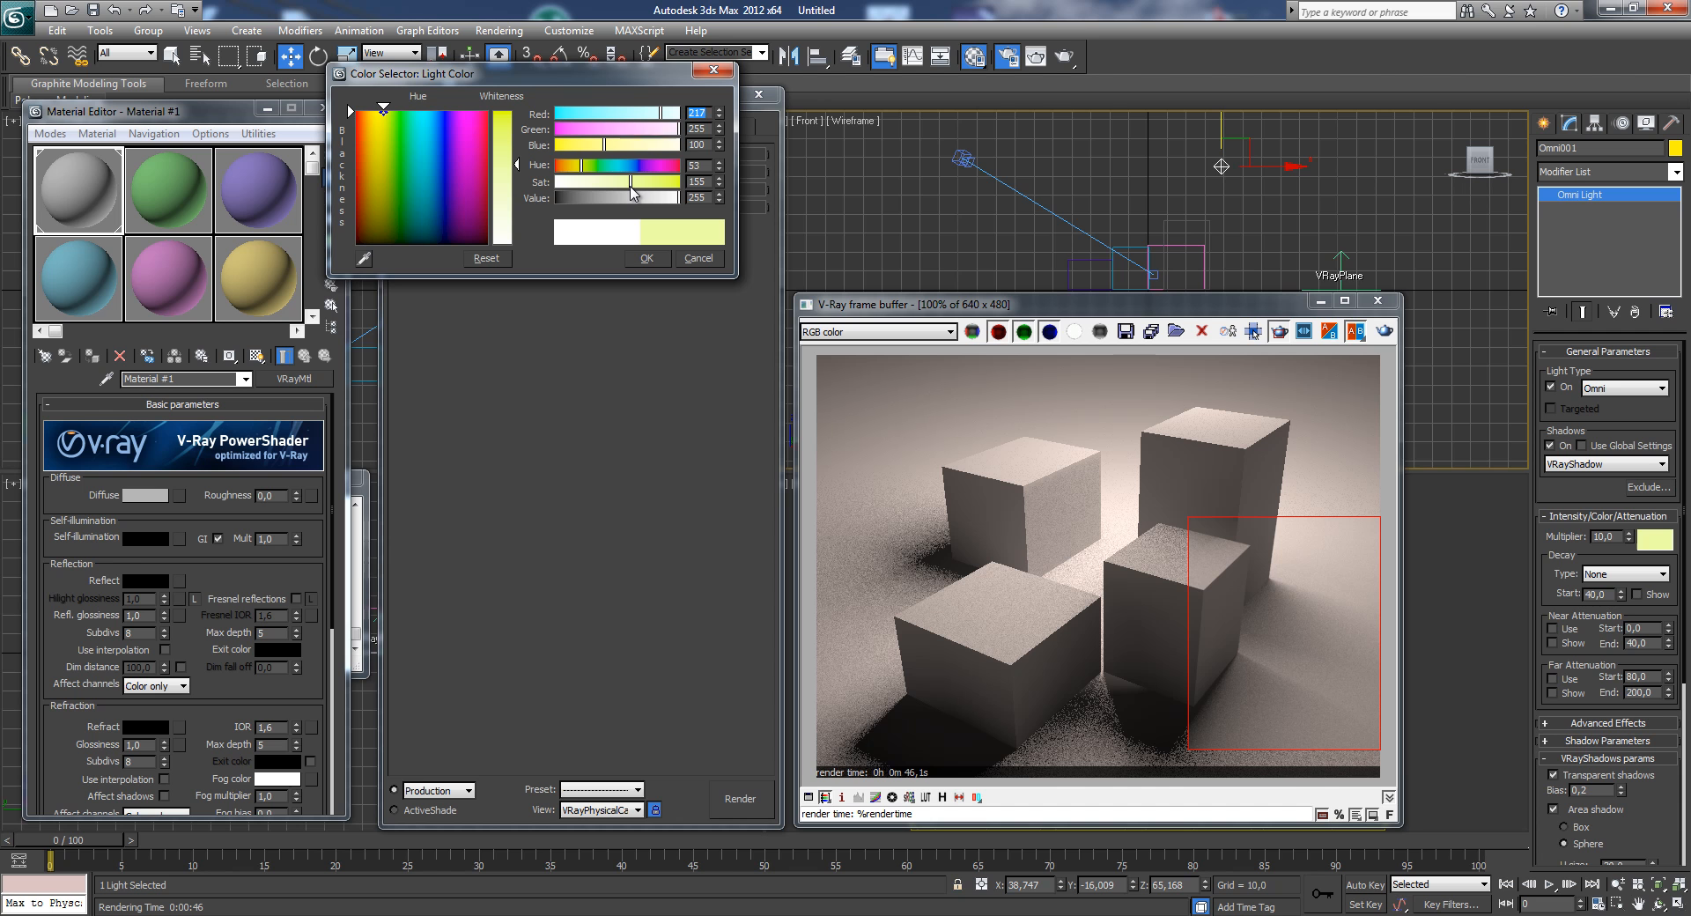
click(647, 258)
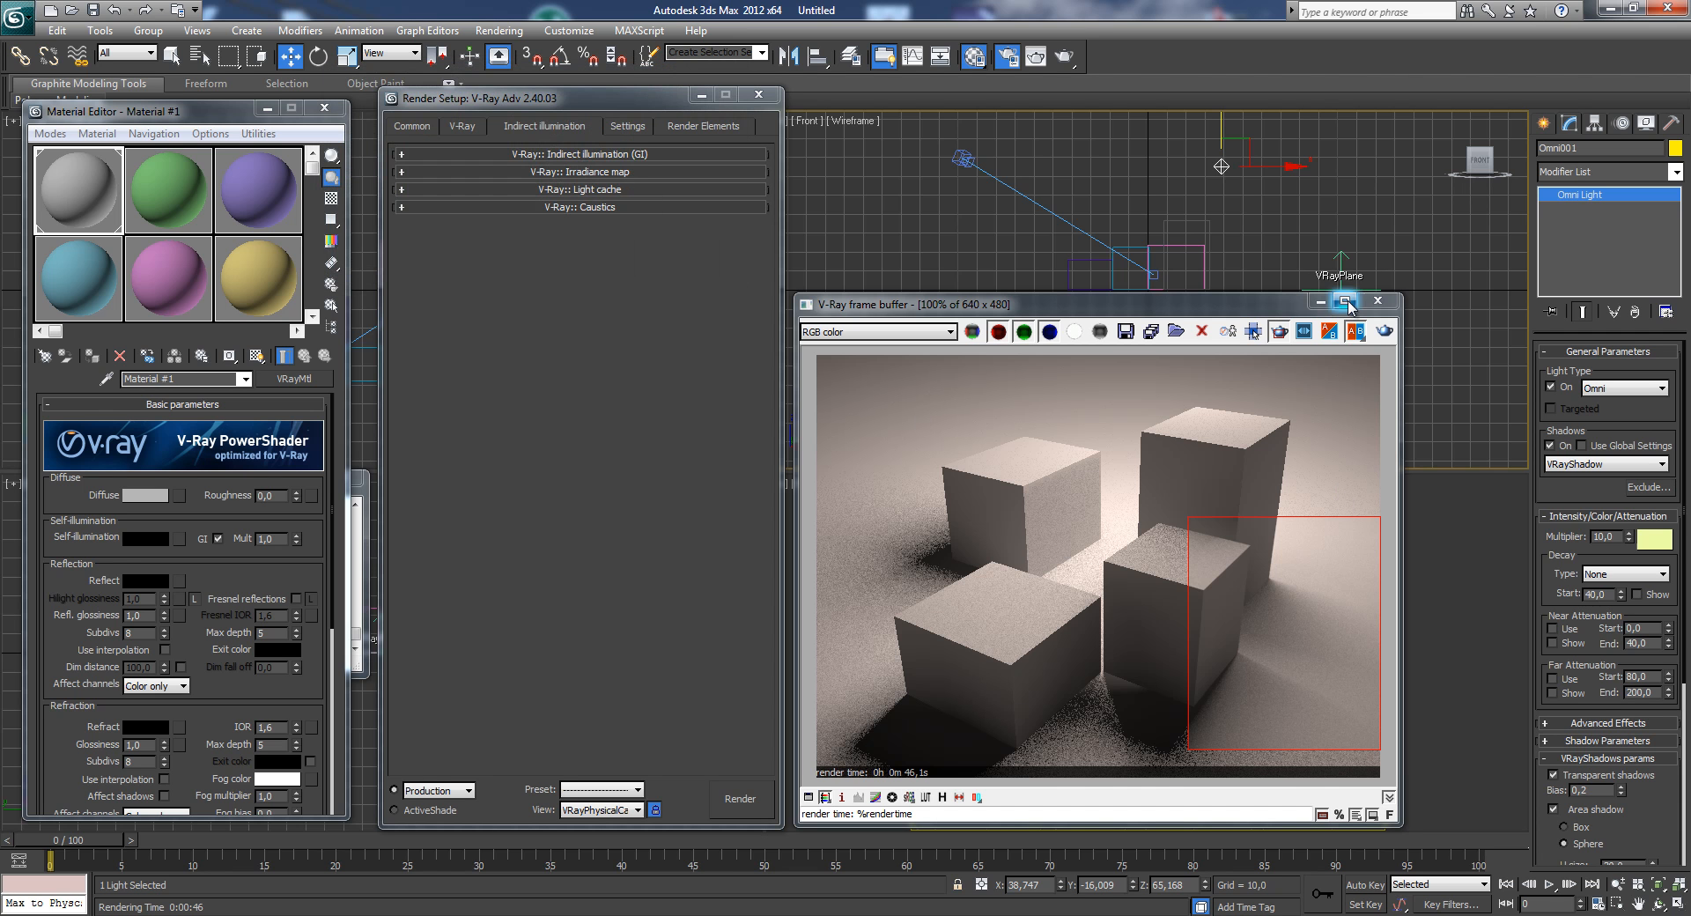
click(1385, 332)
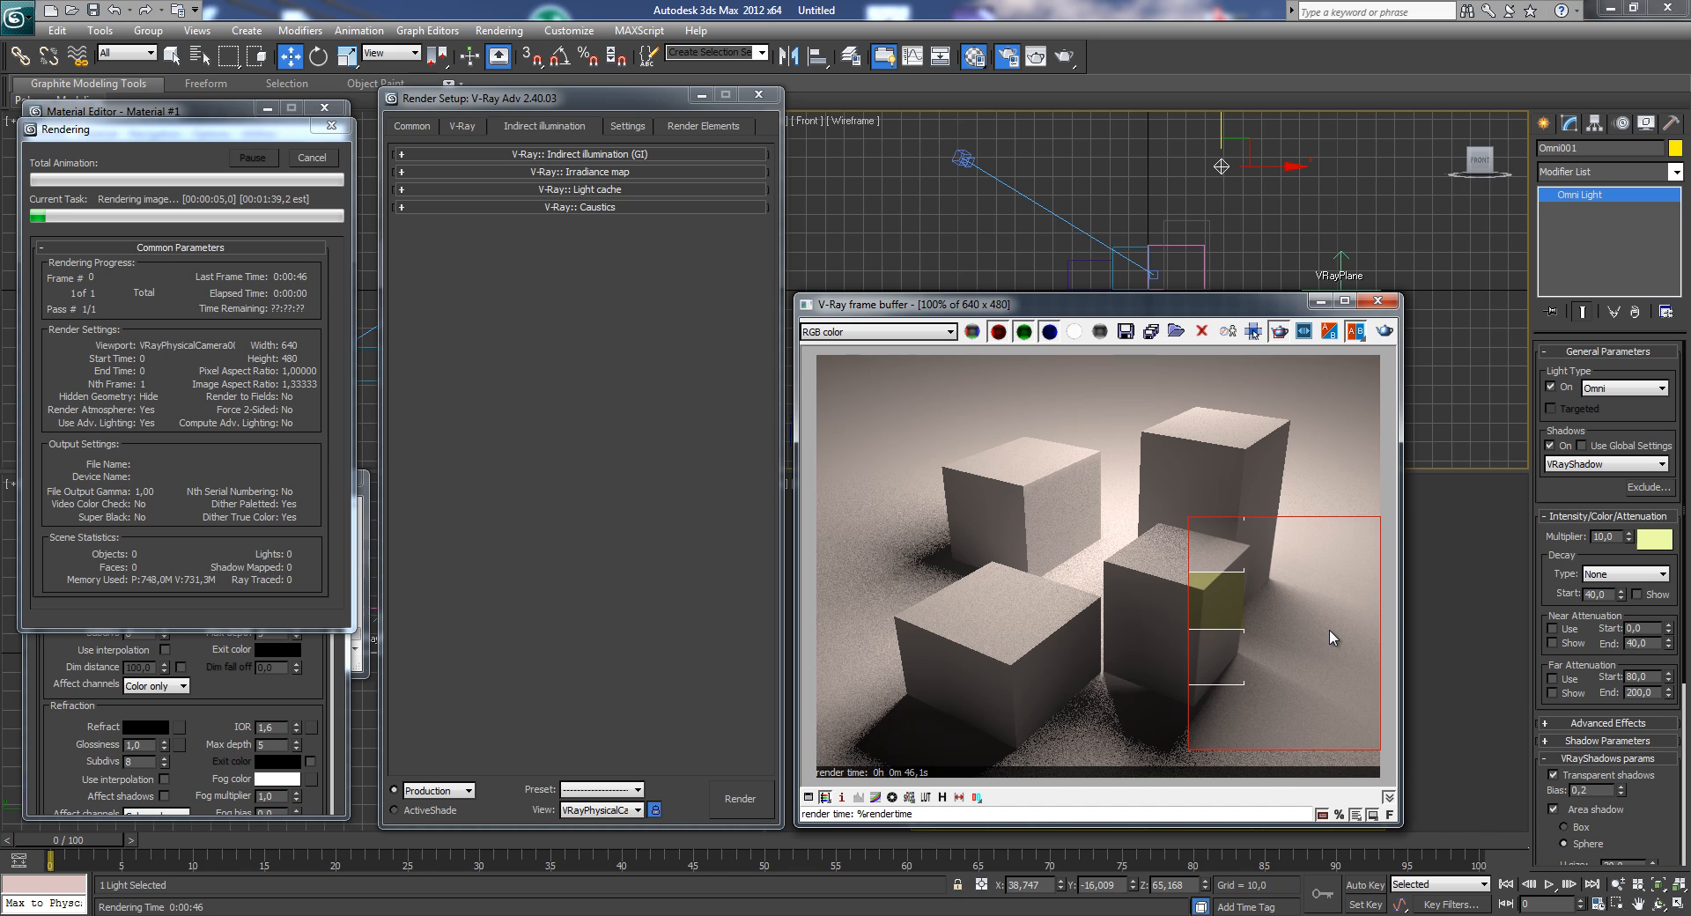
click(313, 158)
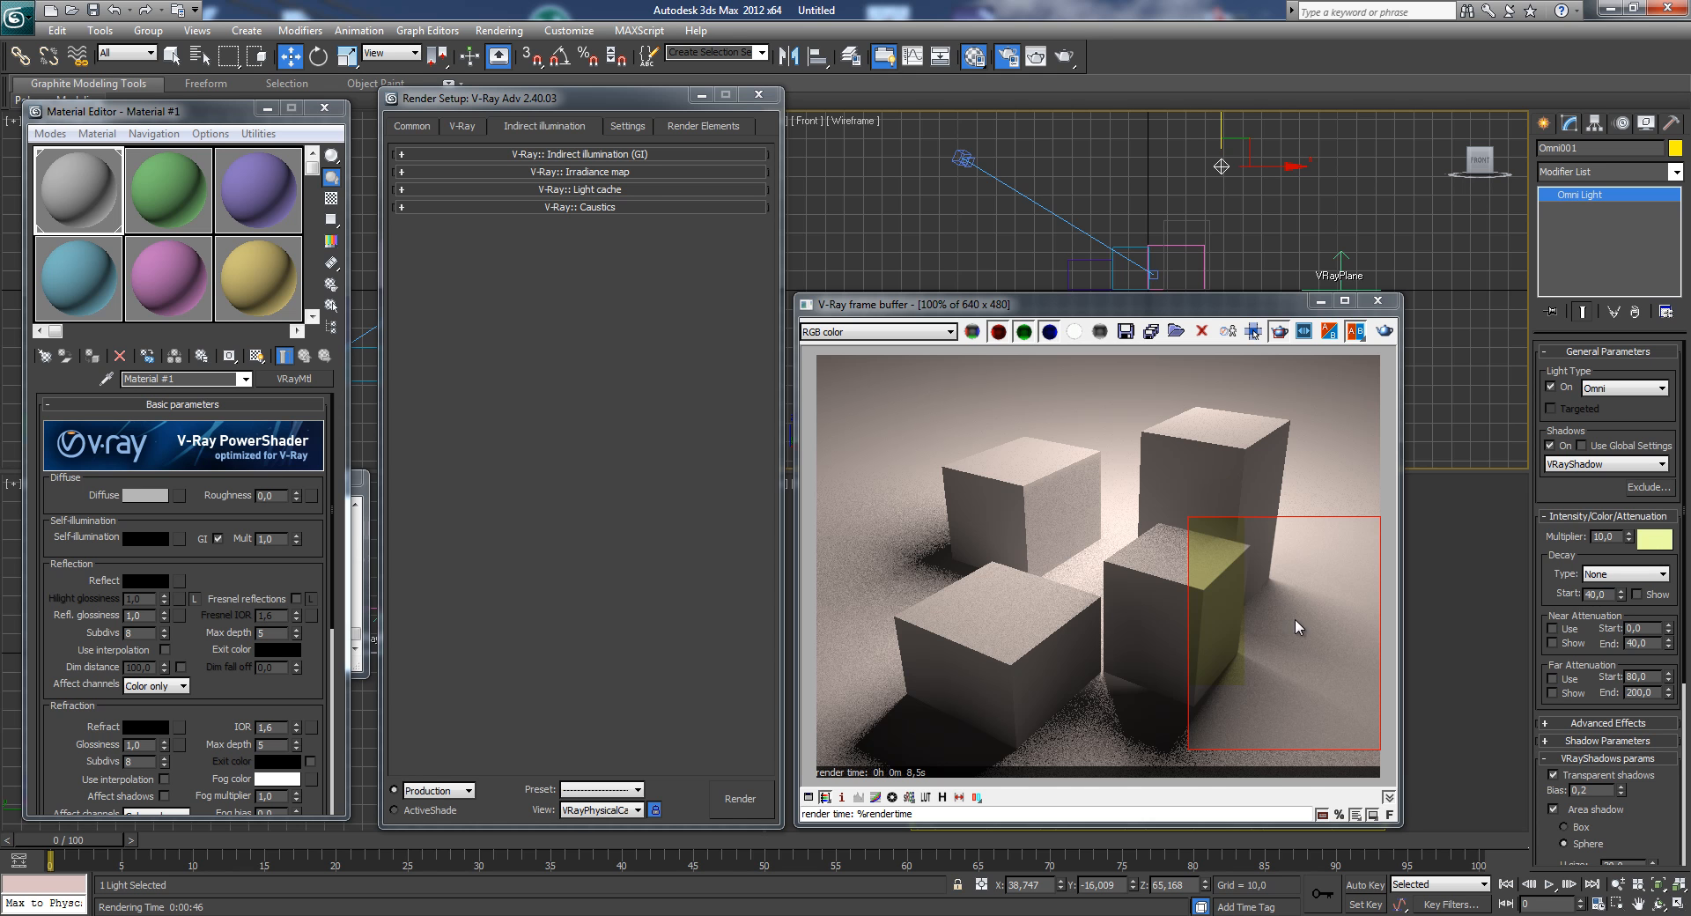
- Raise the DMC noise threshold and set the Adaptive DMC min and max subdivs to 1
click(630, 128)
drag(520, 193, 498, 199)
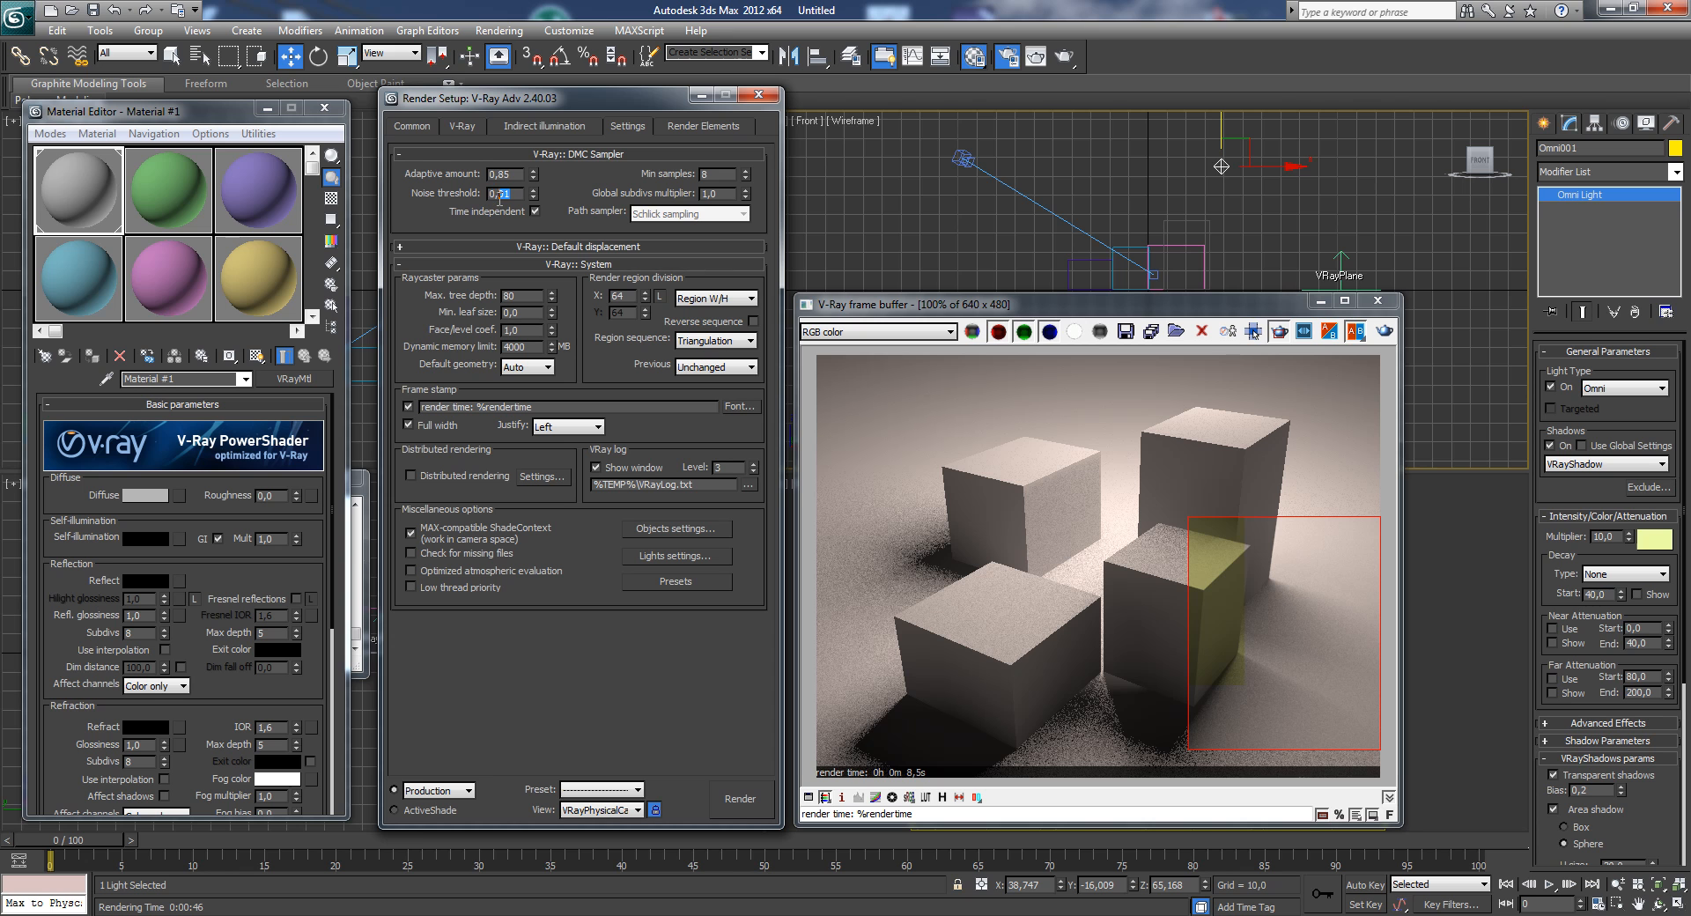
text(1)
click(581, 151)
click(470, 126)
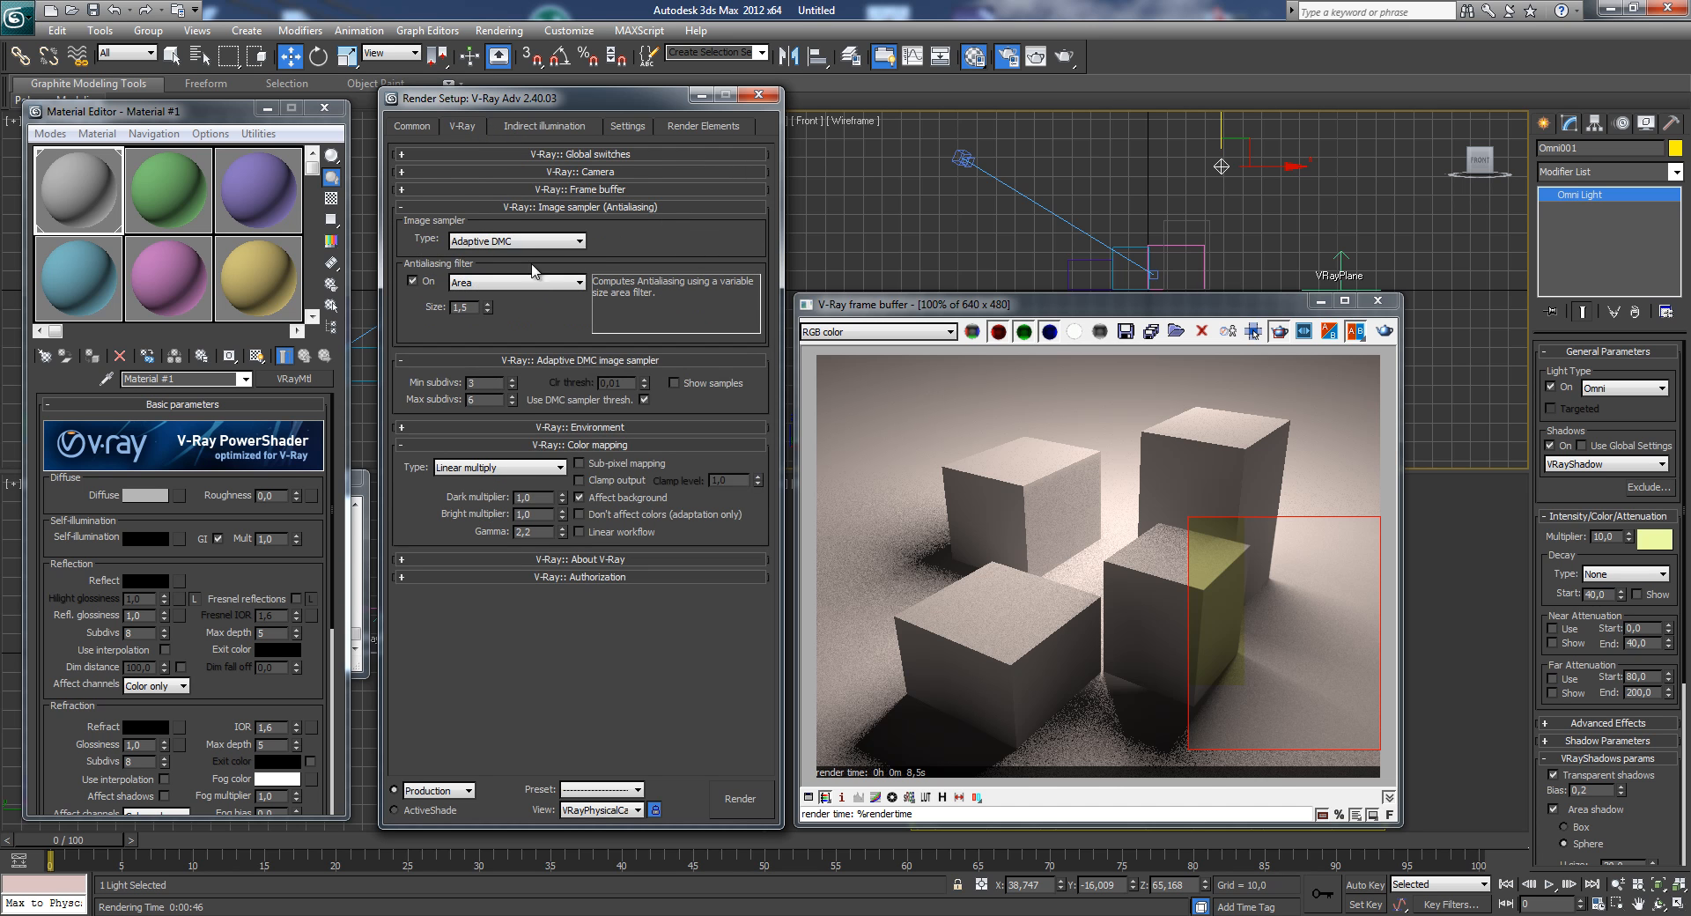
double_click(485, 382)
key(Tab)
text(1)
click(590, 208)
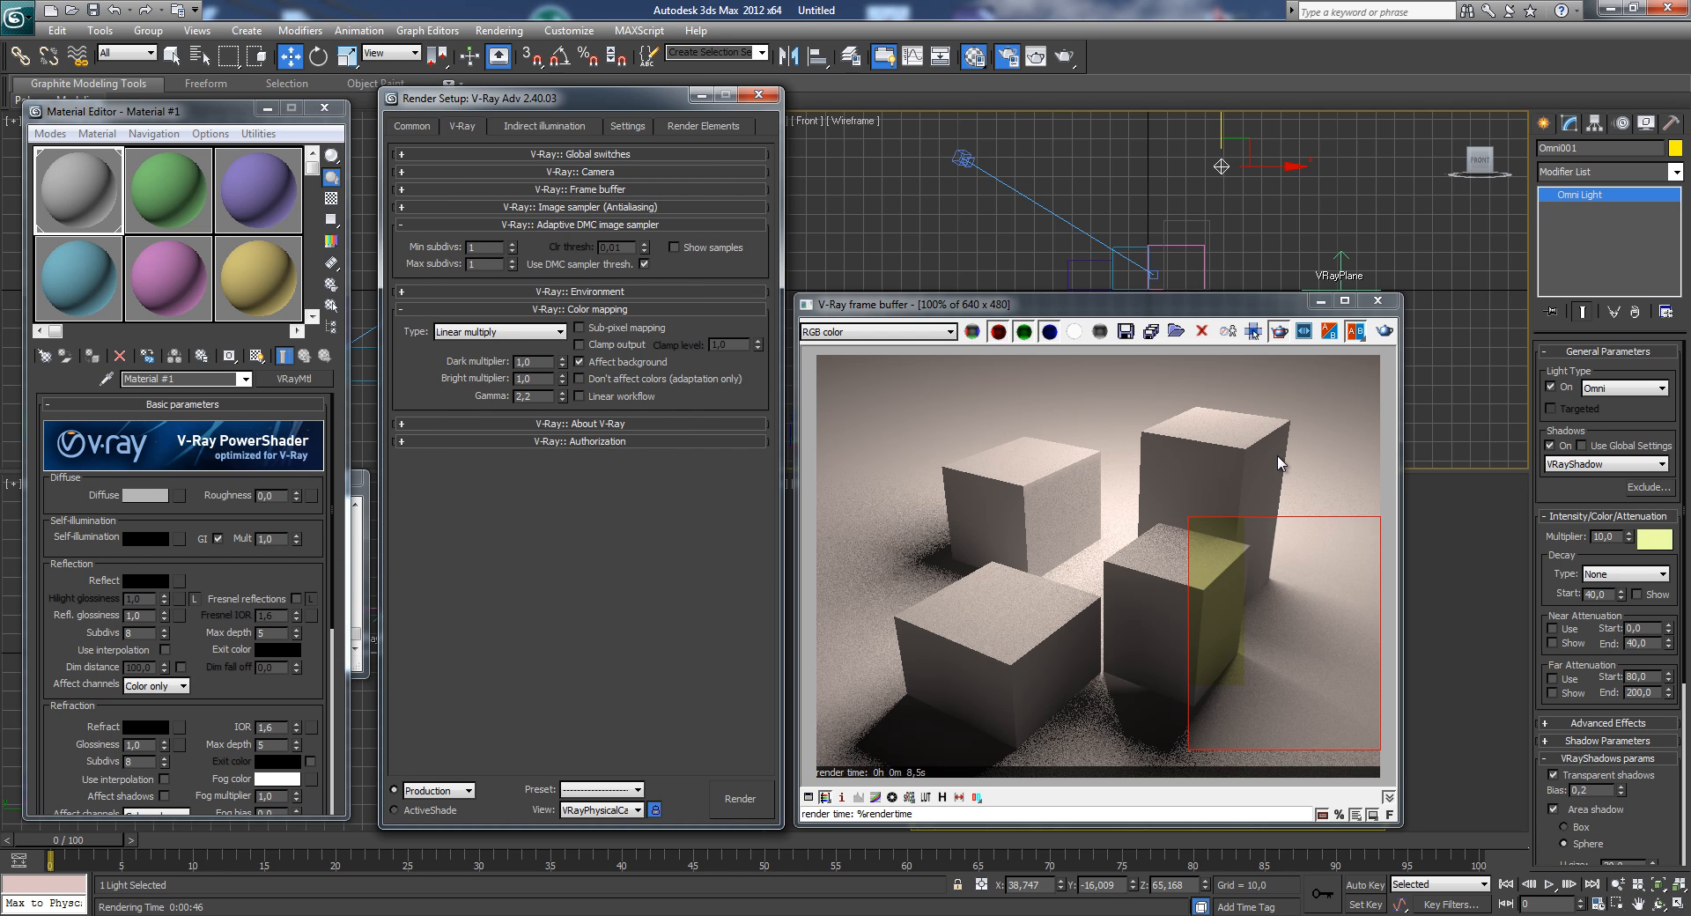
- Reset the omni light's color to pure white, trying a value of 0 before restoring 255, and accept it
click(1649, 539)
click(504, 241)
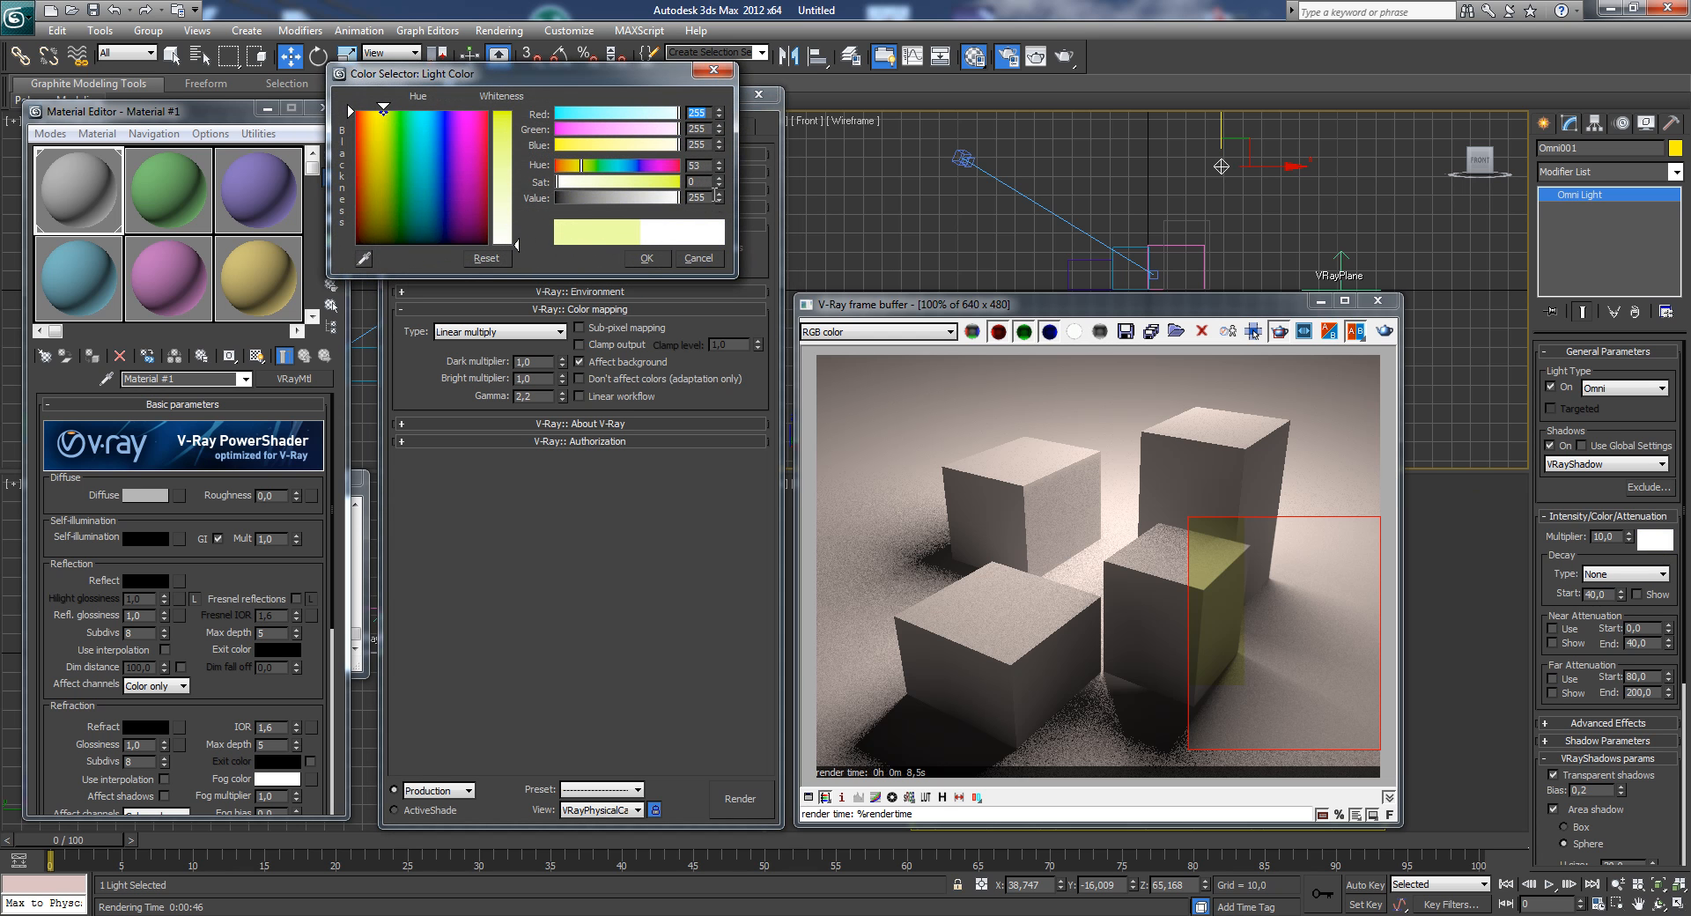
key(Tab)
key(Tab)
key(Tab)
key(Tab)
key(Tab)
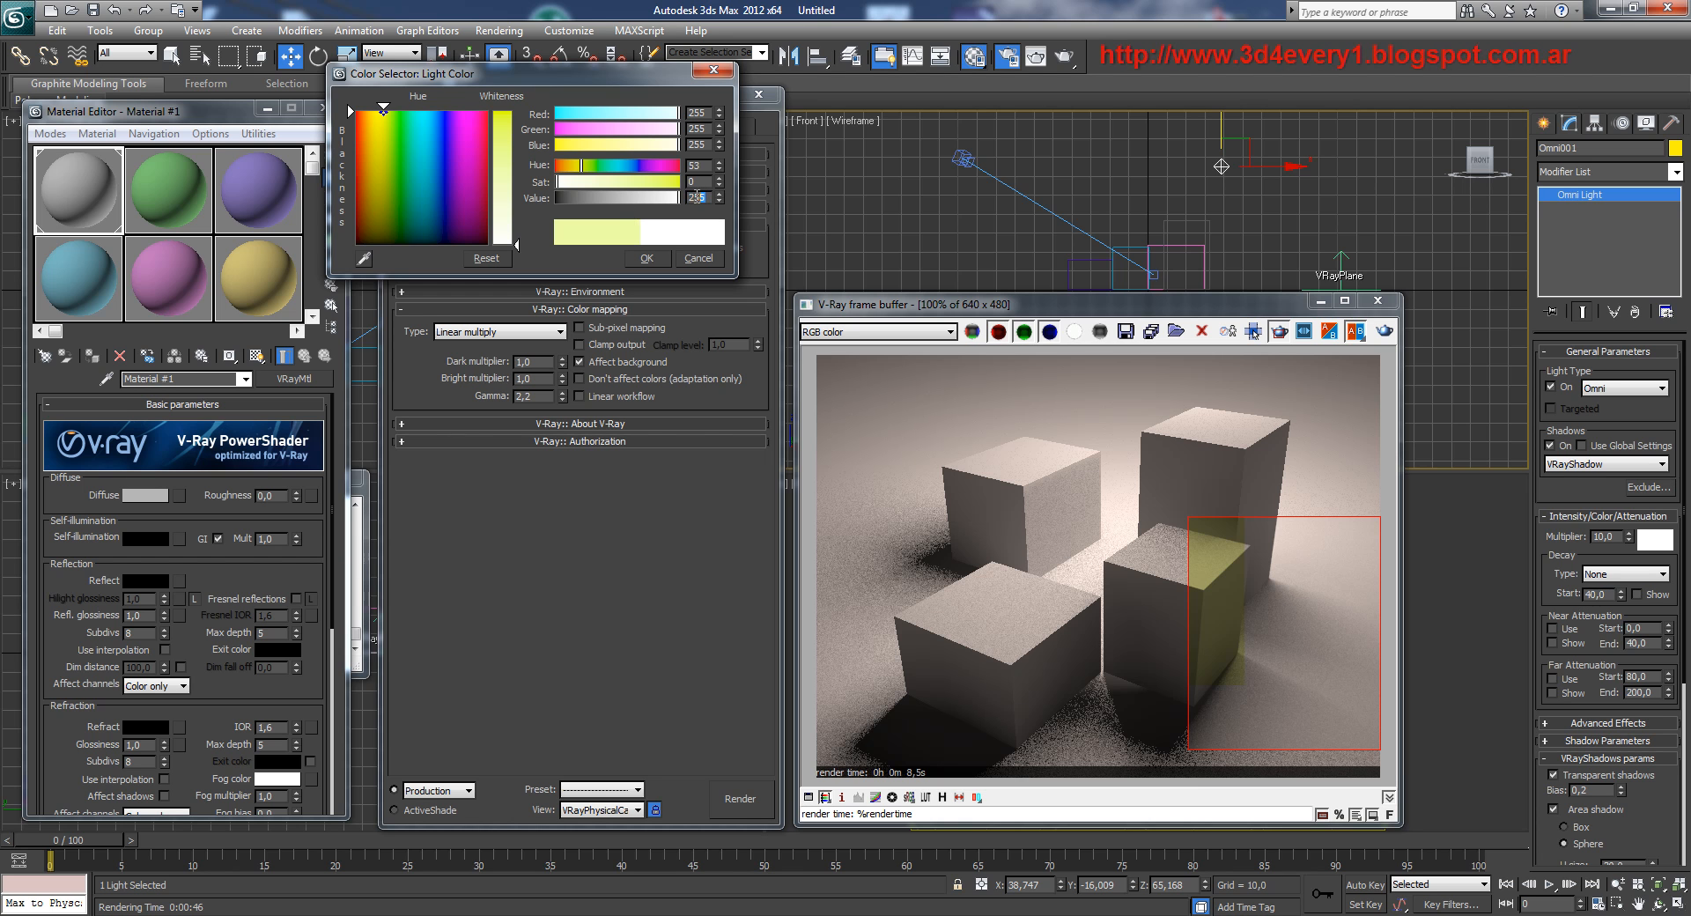
text(250)
drag(679, 197, 550, 205)
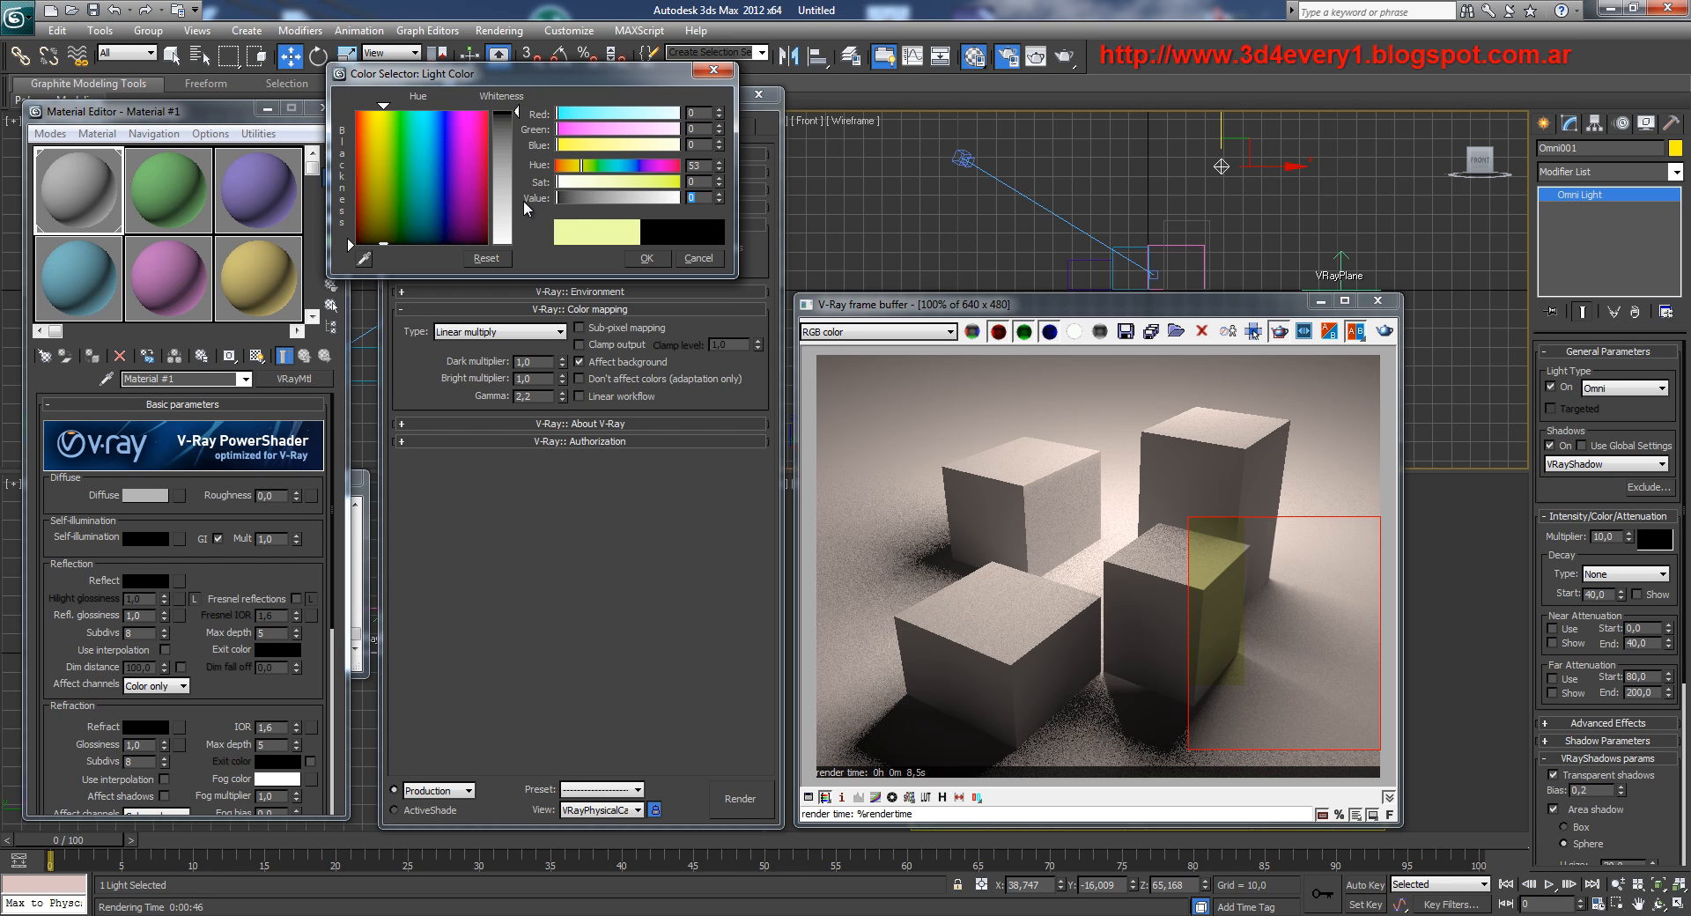
drag(556, 197, 689, 207)
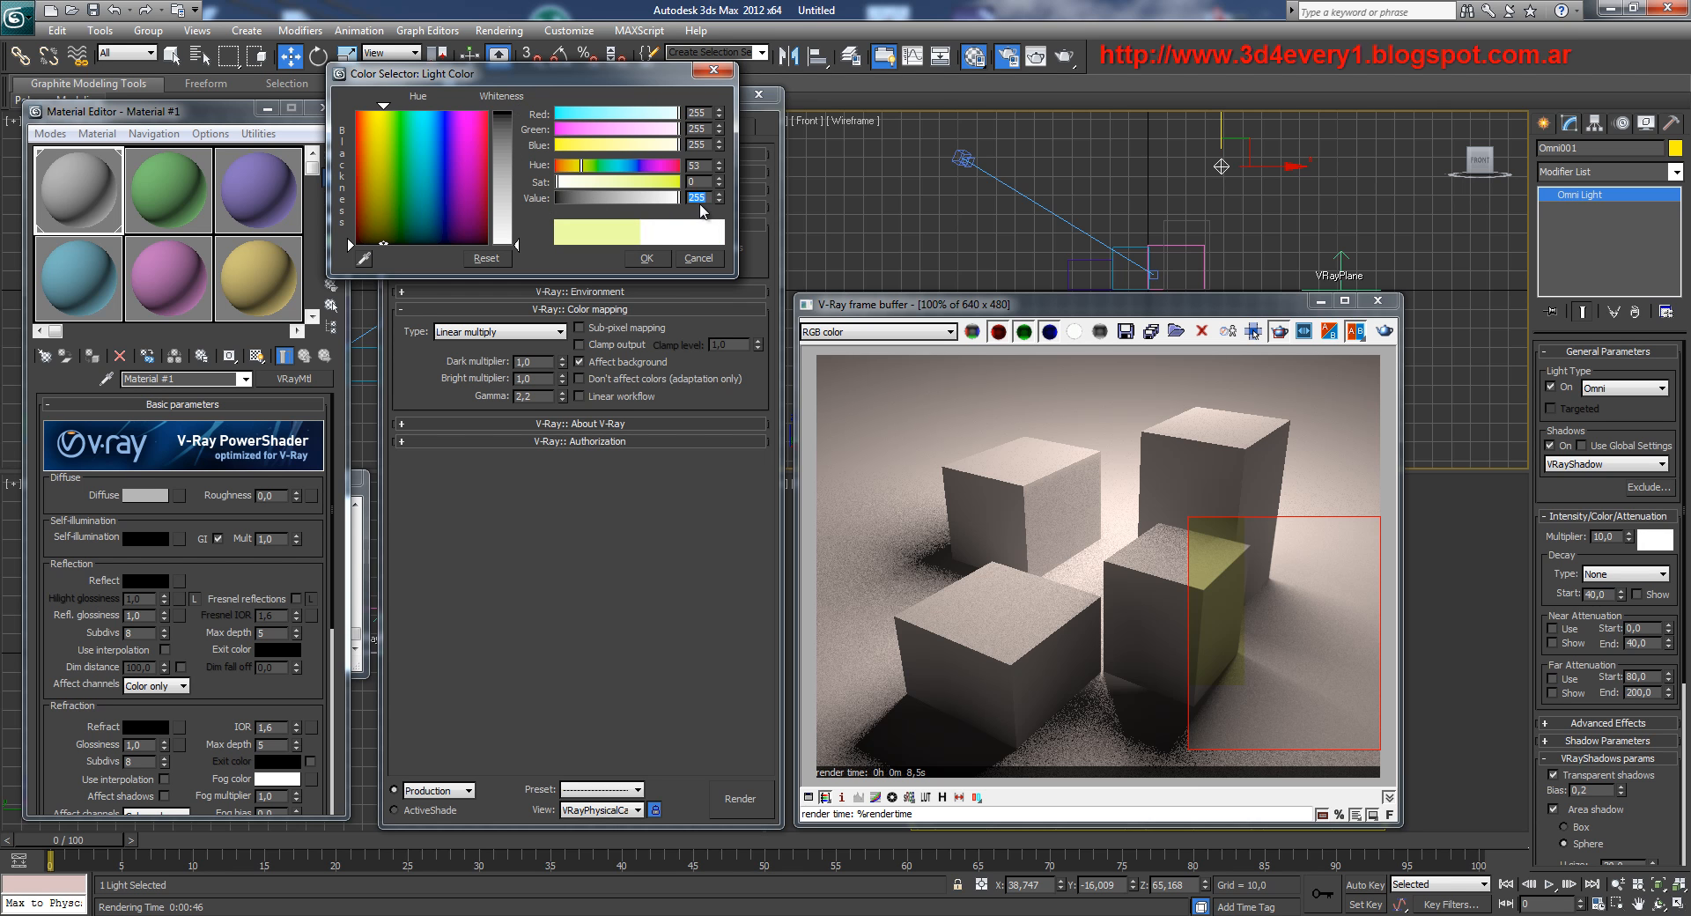
text(2)
click(651, 261)
- Select the VRay physical camera, re-render the marked region, and open the indirect illumination settings
mouse_move(1157, 314)
mouse_down()
mouse_move(1167, 273)
mouse_move(1151, 278)
mouse_move(1172, 305)
mouse_up()
click(961, 156)
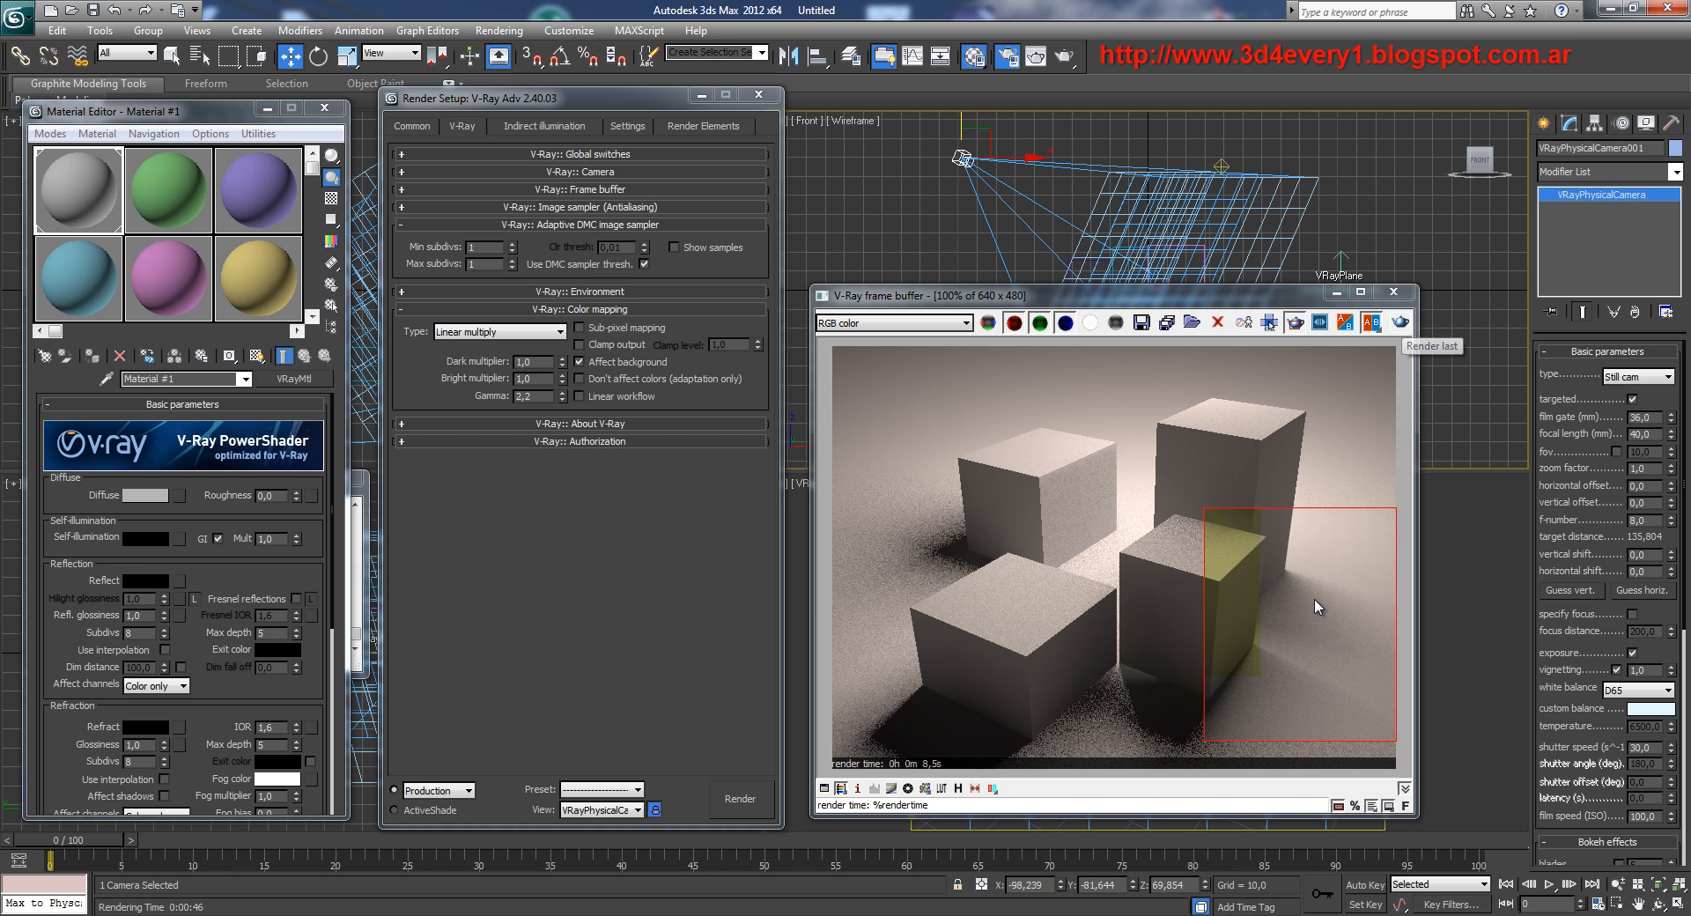
key(shift+q)
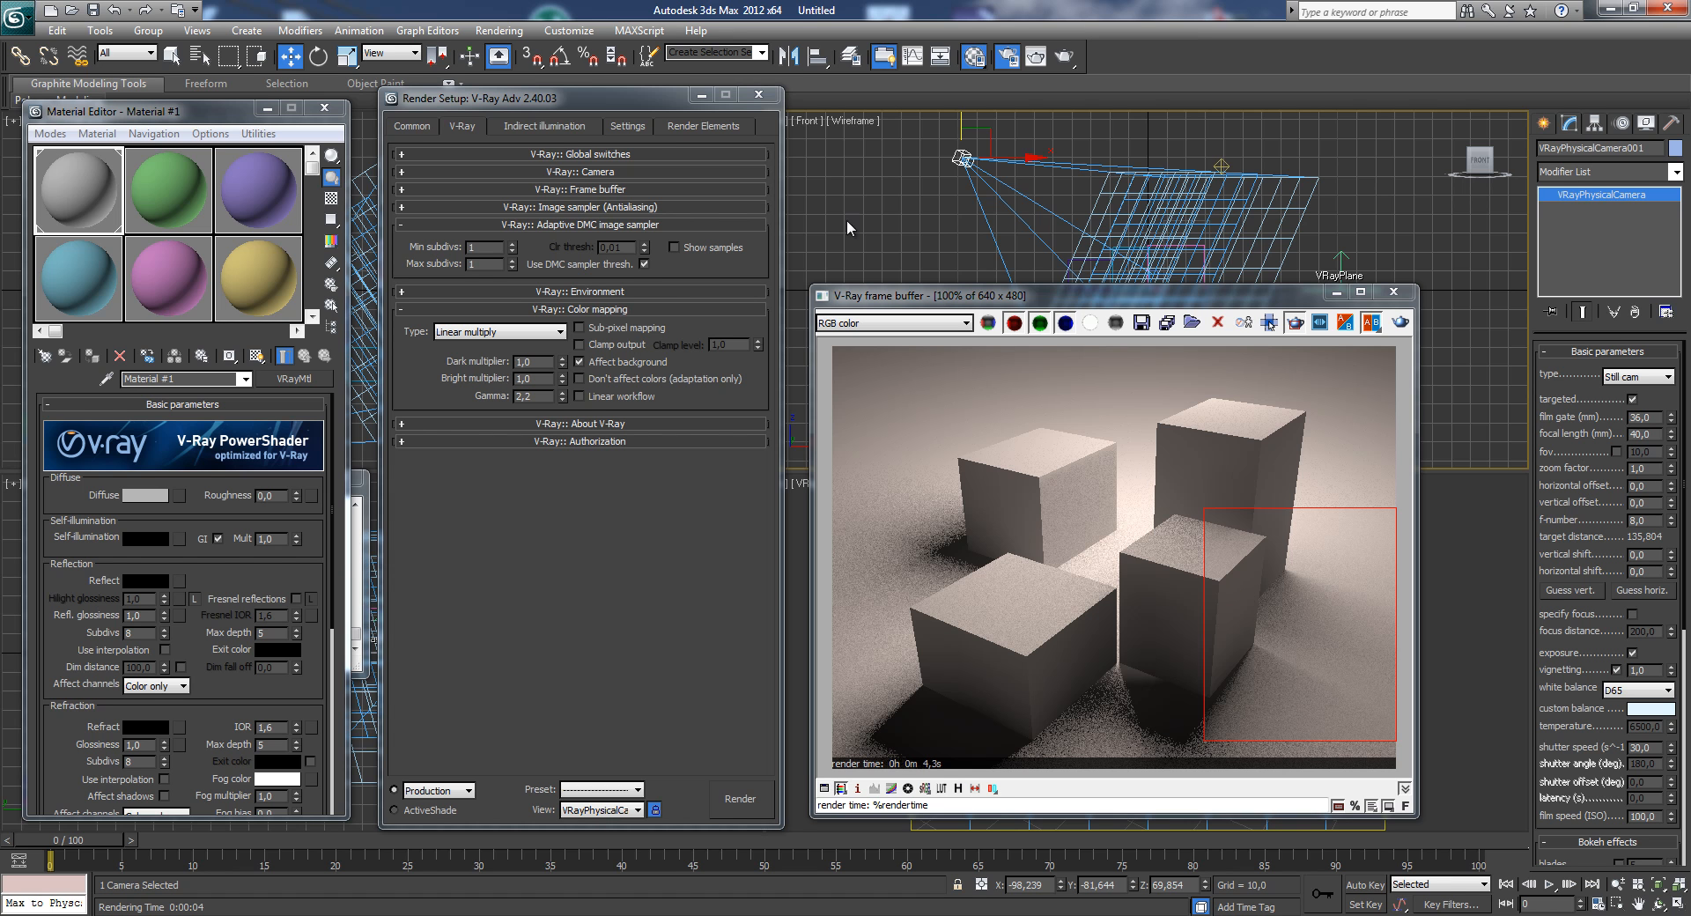
click(553, 127)
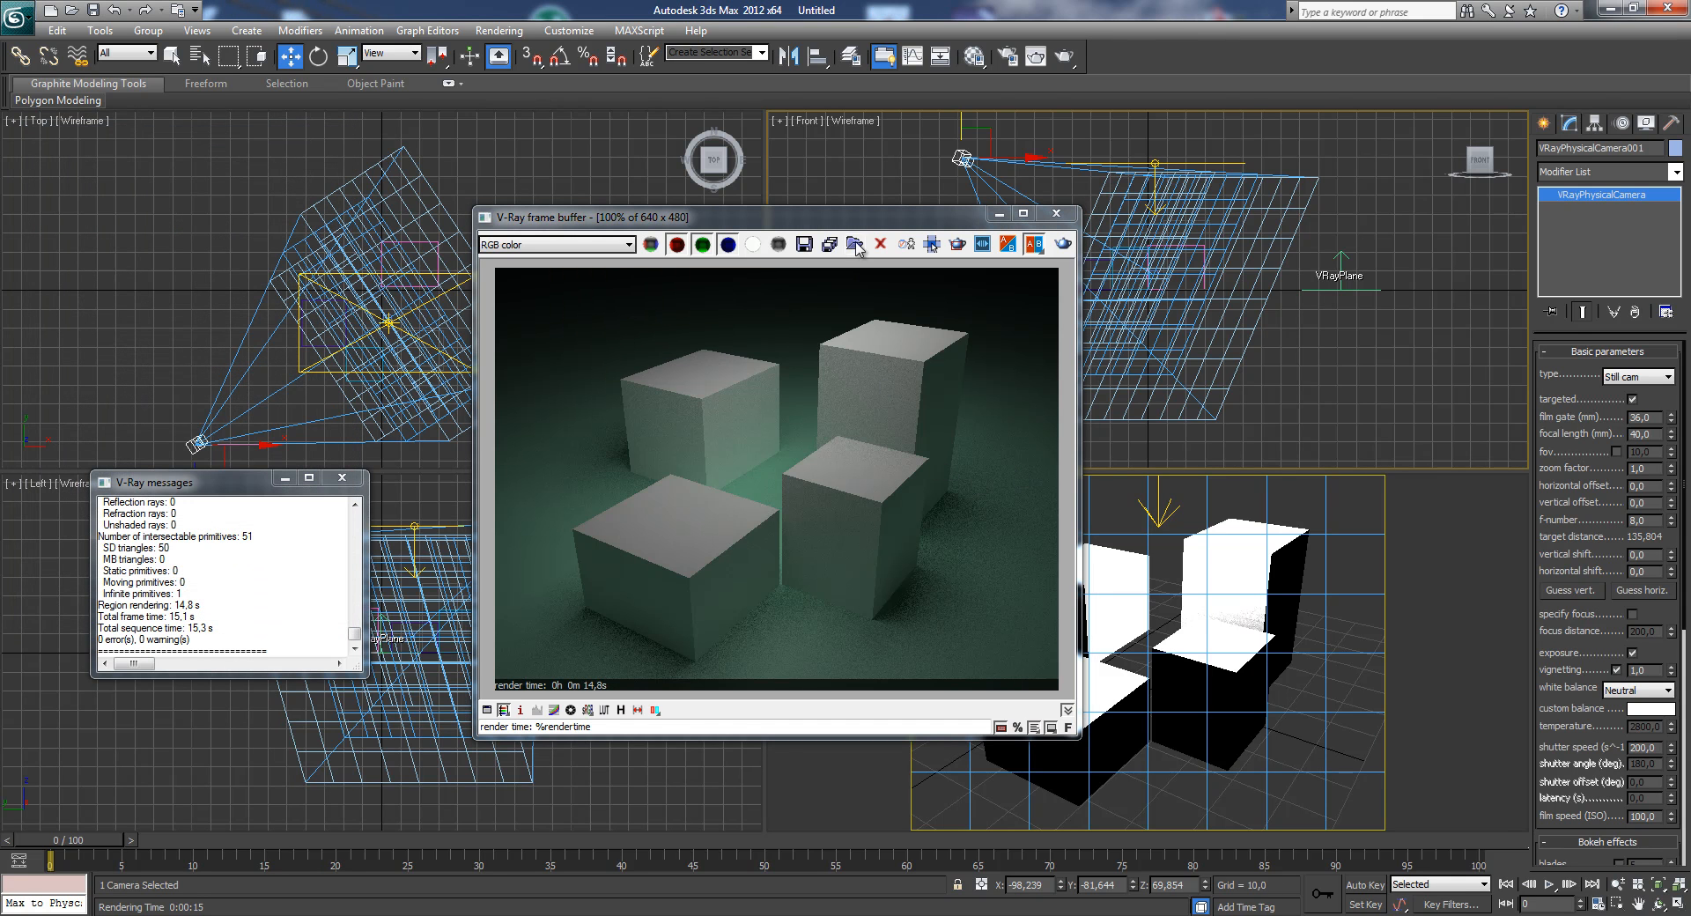
- Assign the light grey VRay material from the first sample slot to the VRayPlane and render the camera view
drag(873, 222, 1033, 204)
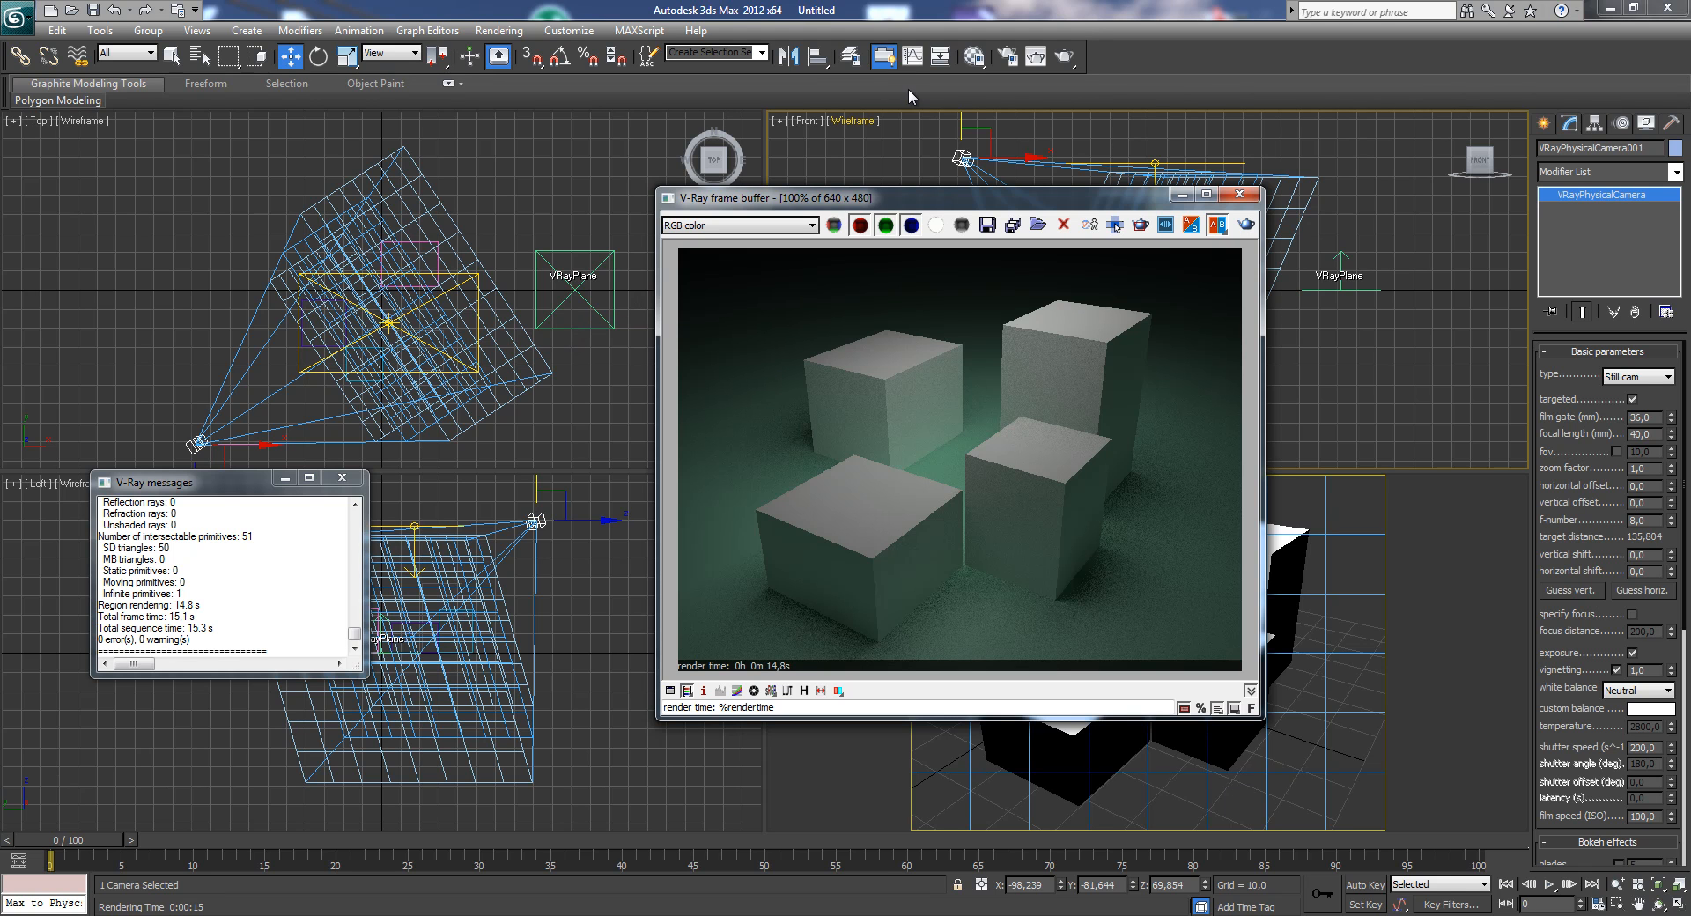
click(984, 62)
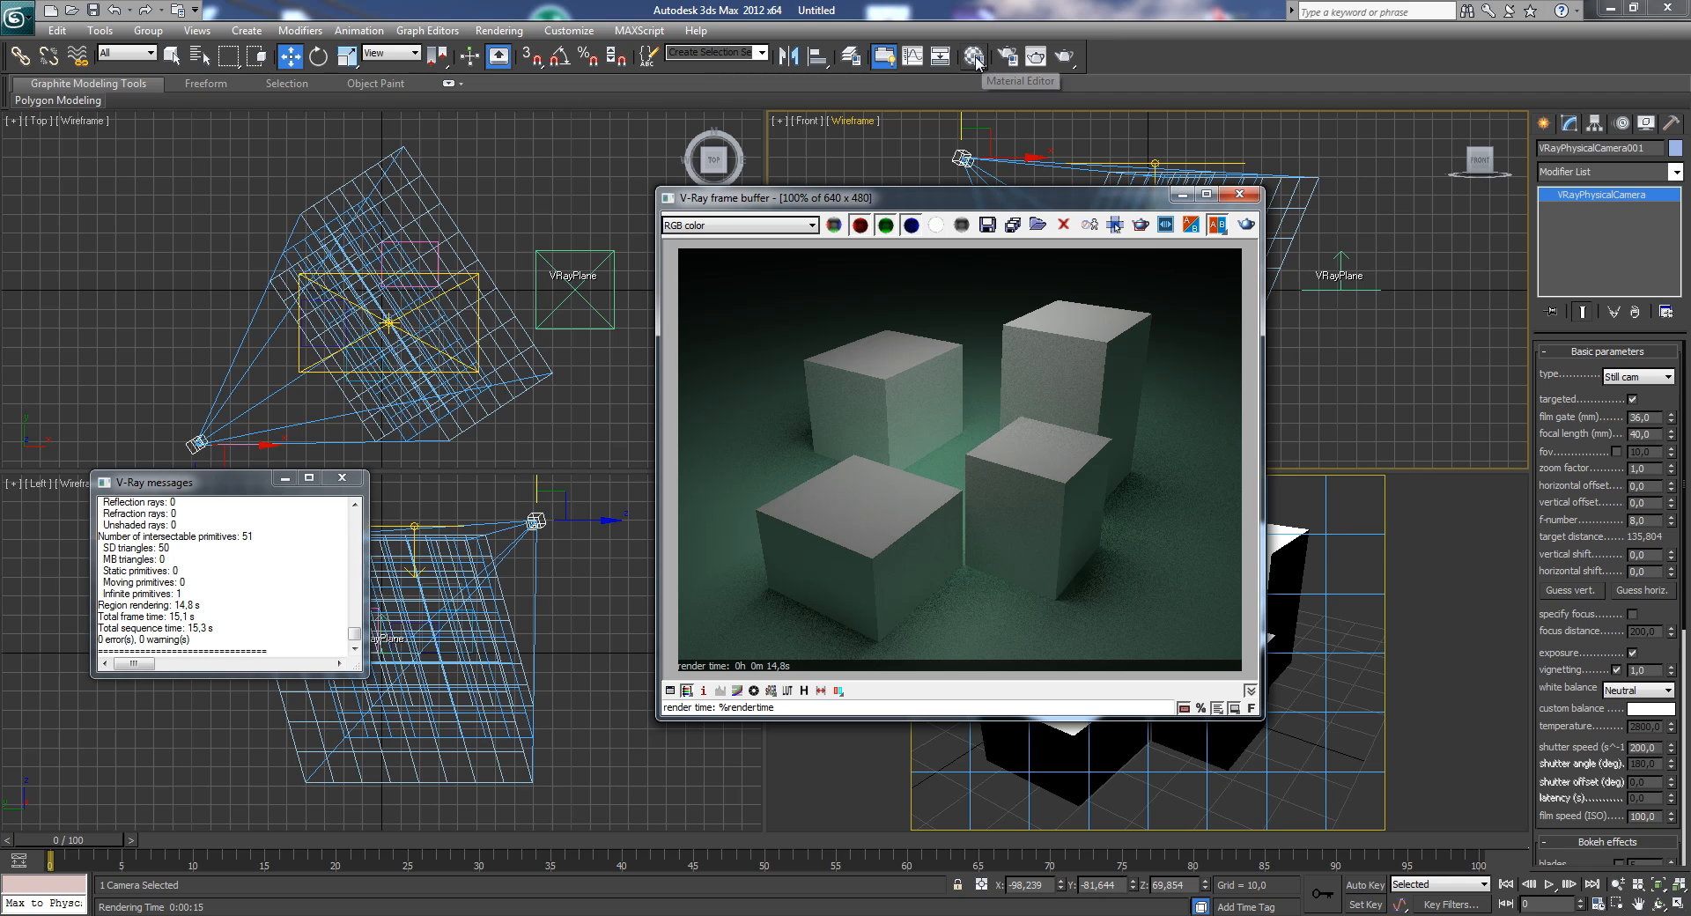
drag(403, 129, 249, 128)
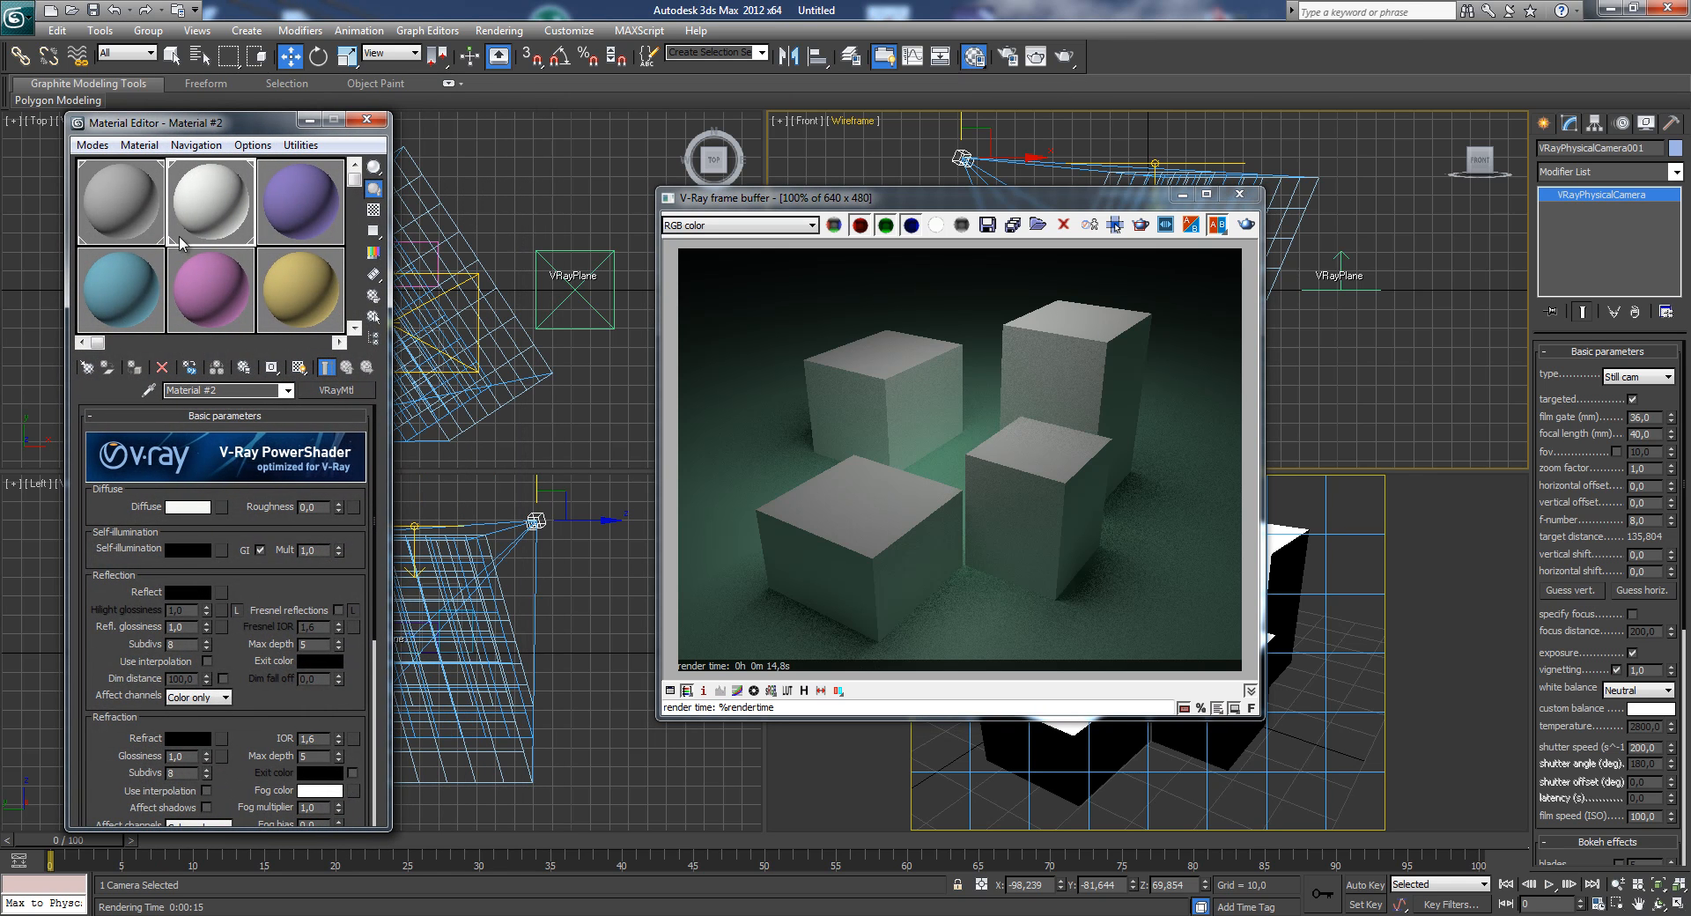
click(115, 209)
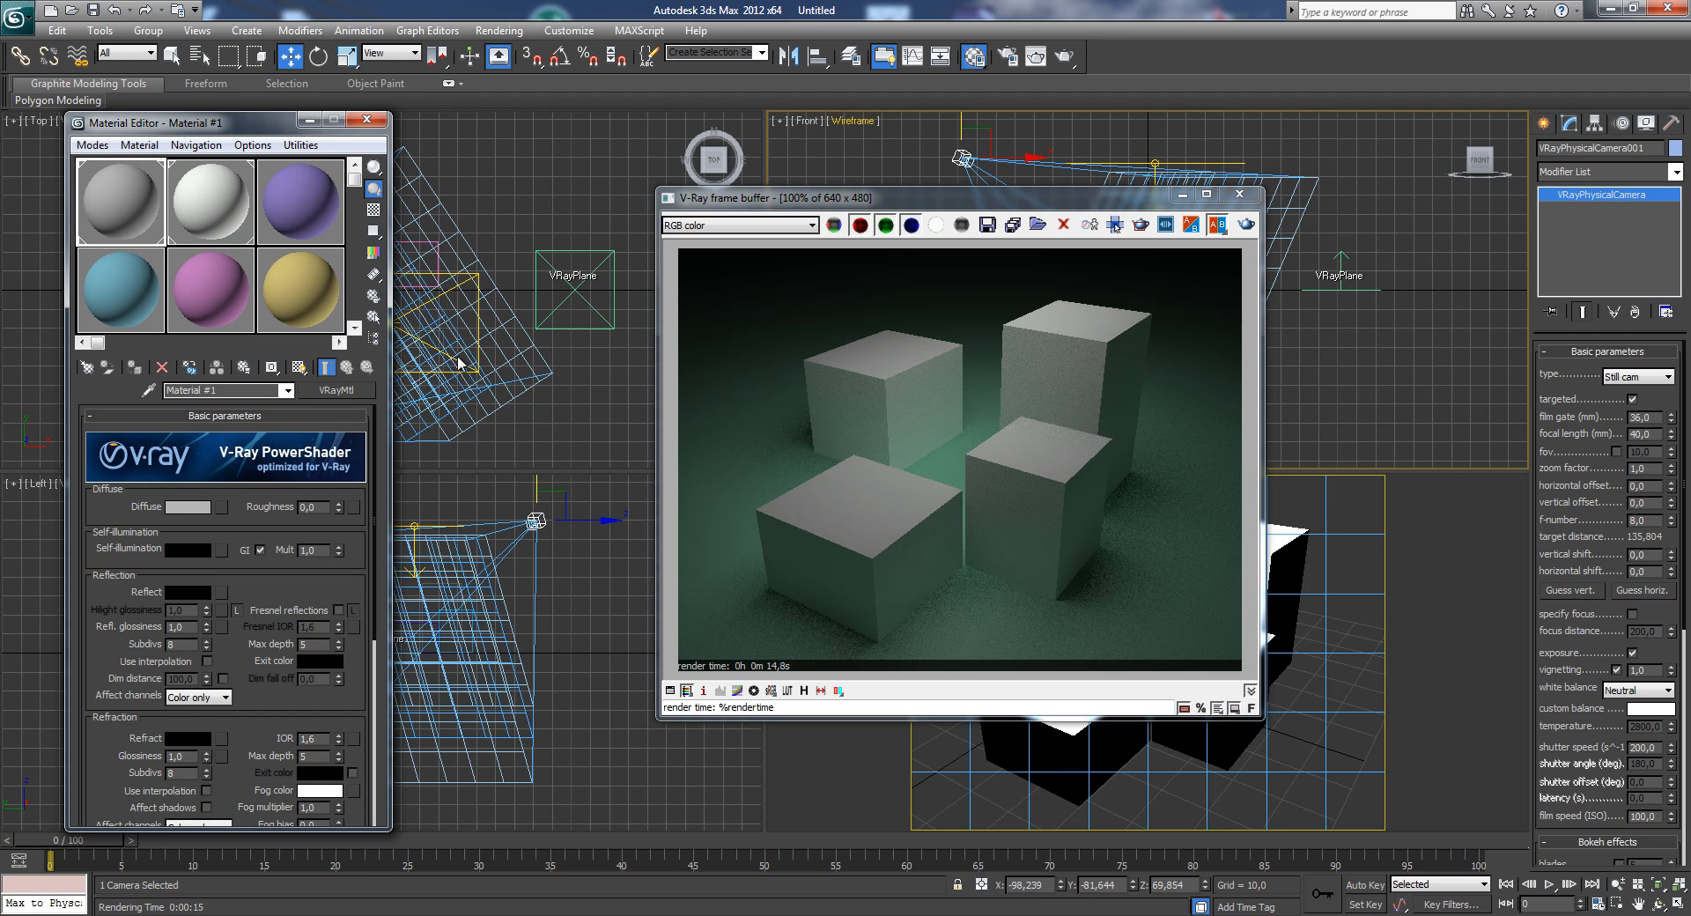
click(581, 327)
click(128, 367)
click(1247, 228)
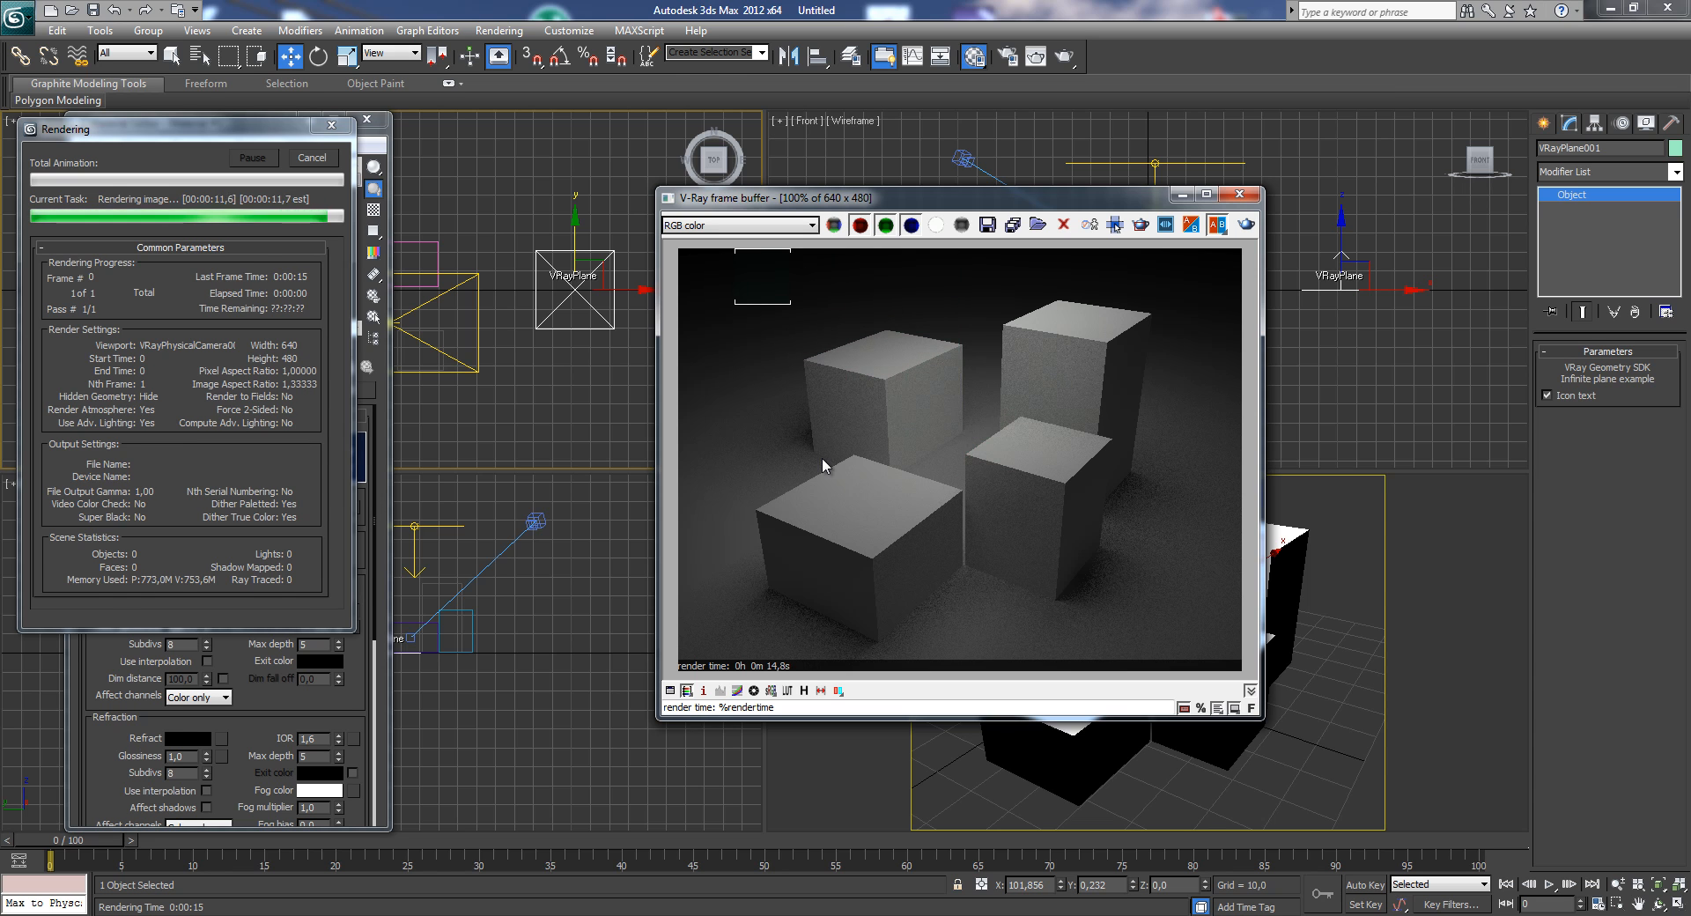
- Turn off V-Ray indirect illumination in the render setup and render the camera view
drag(1036, 198, 893, 177)
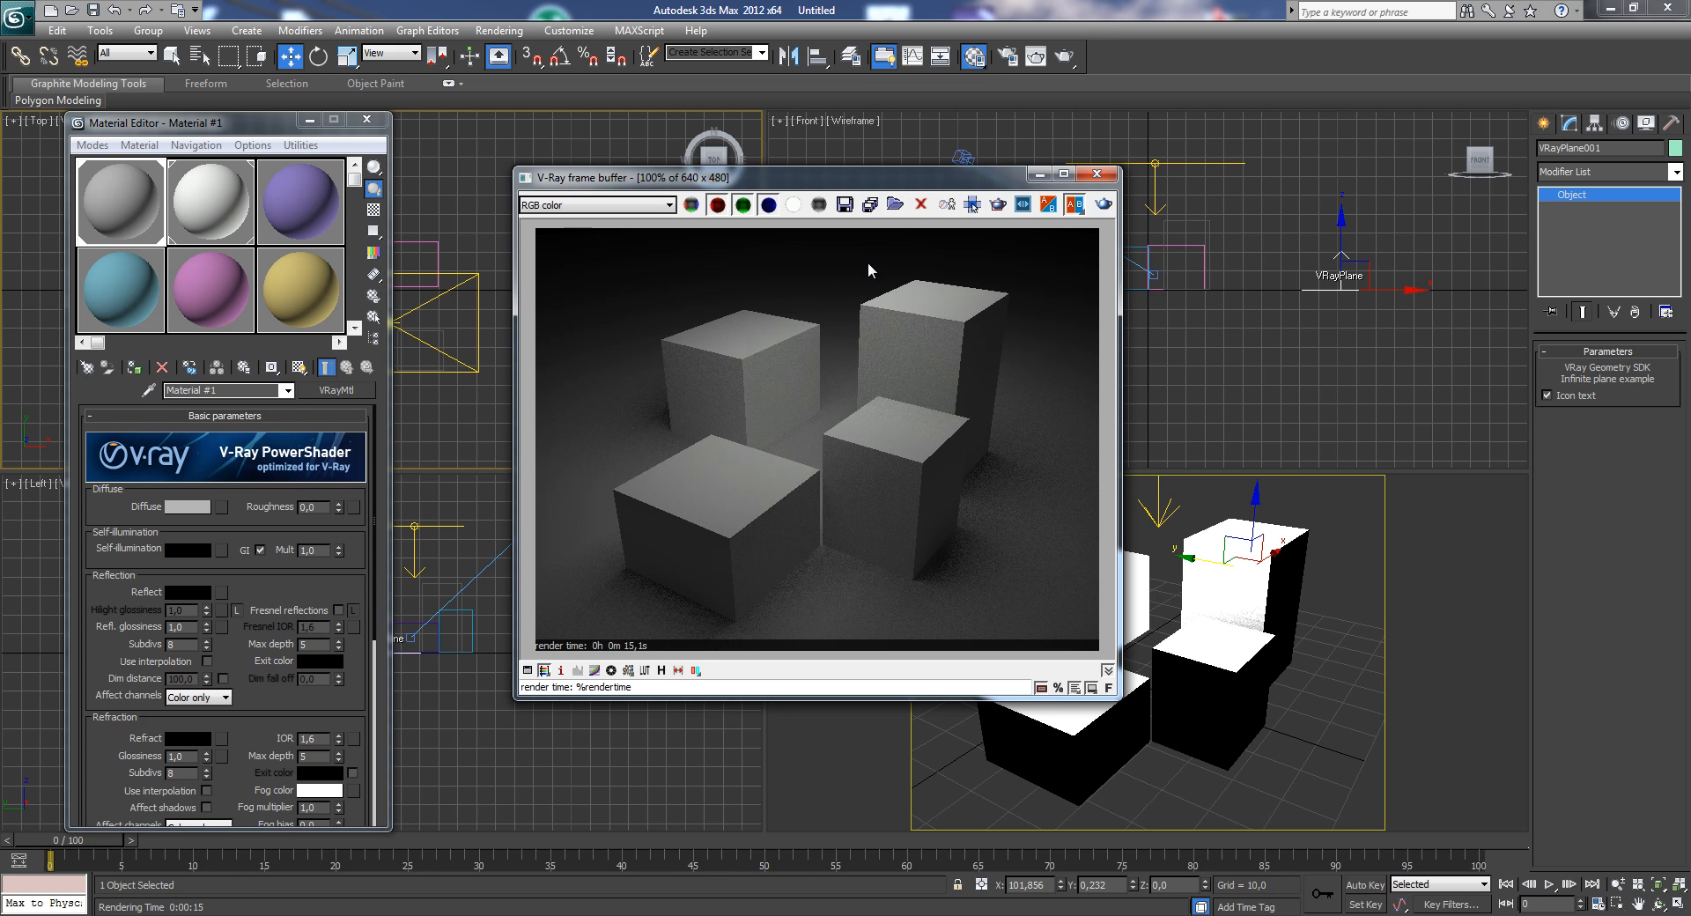
drag(887, 180, 784, 142)
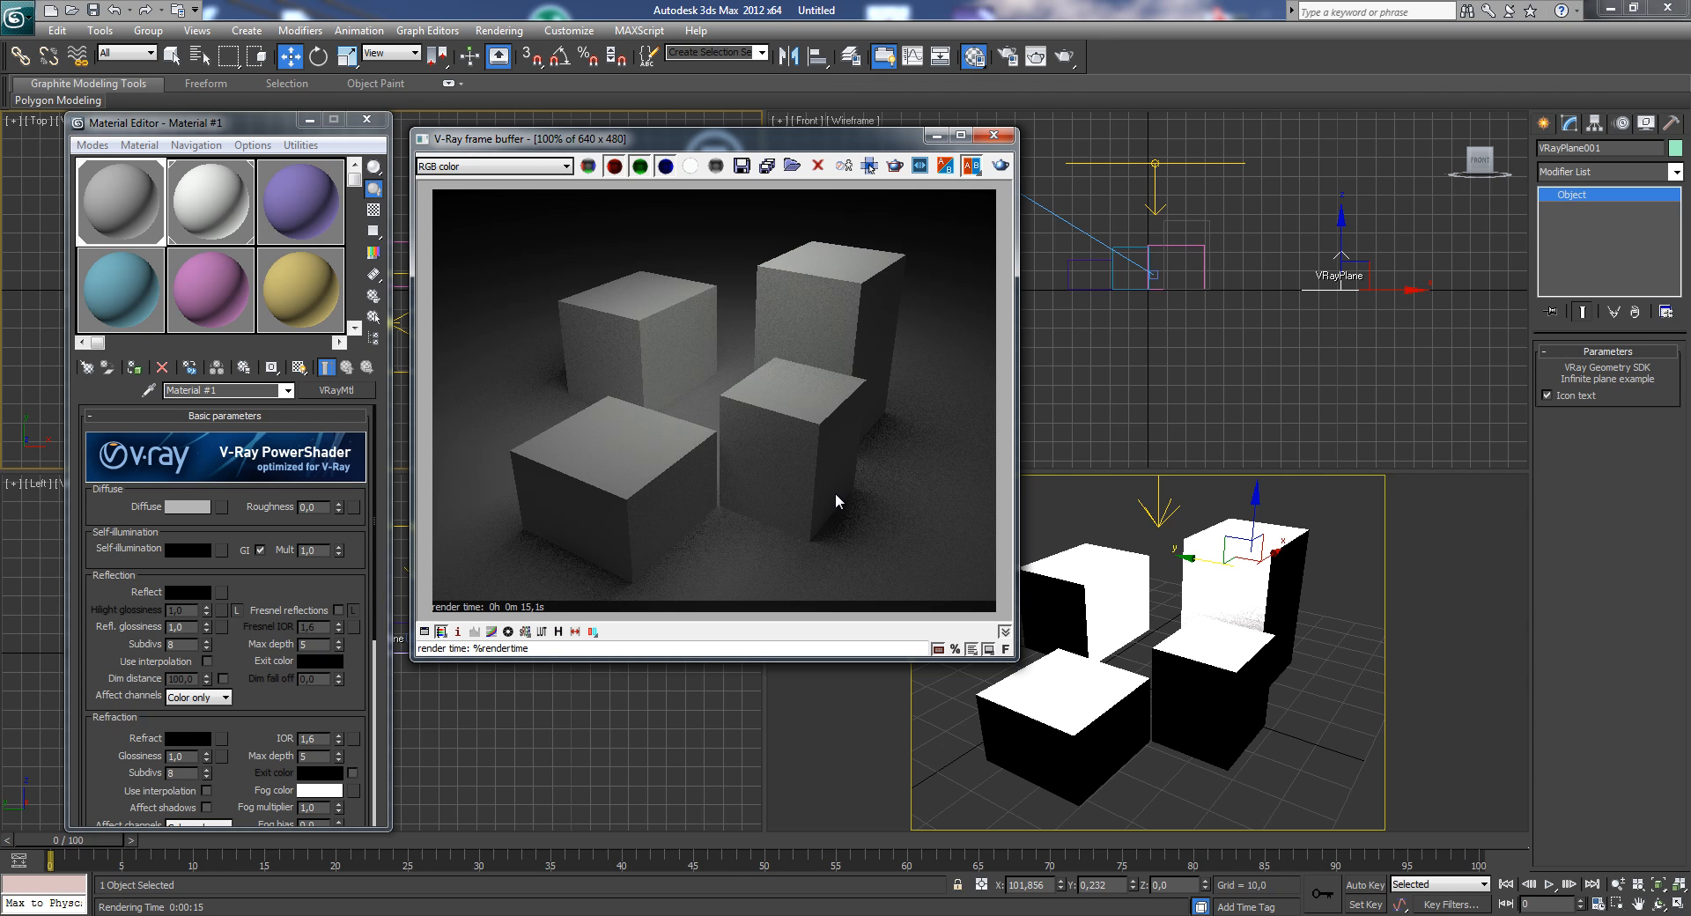
drag(869, 144, 862, 129)
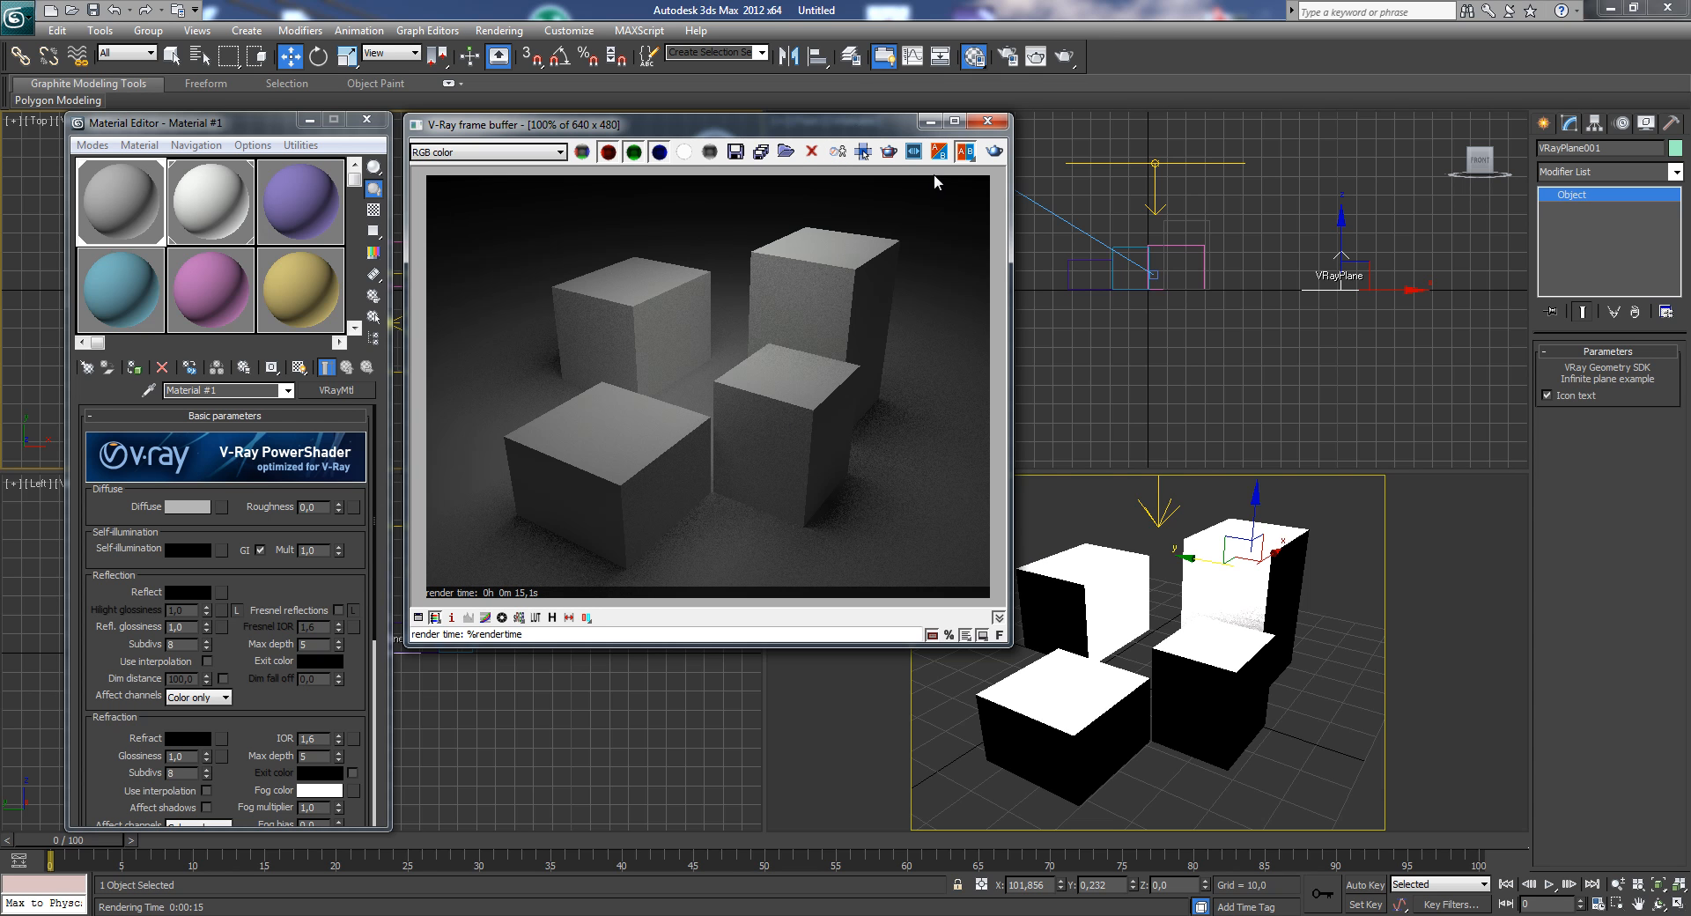
click(1008, 58)
click(1009, 57)
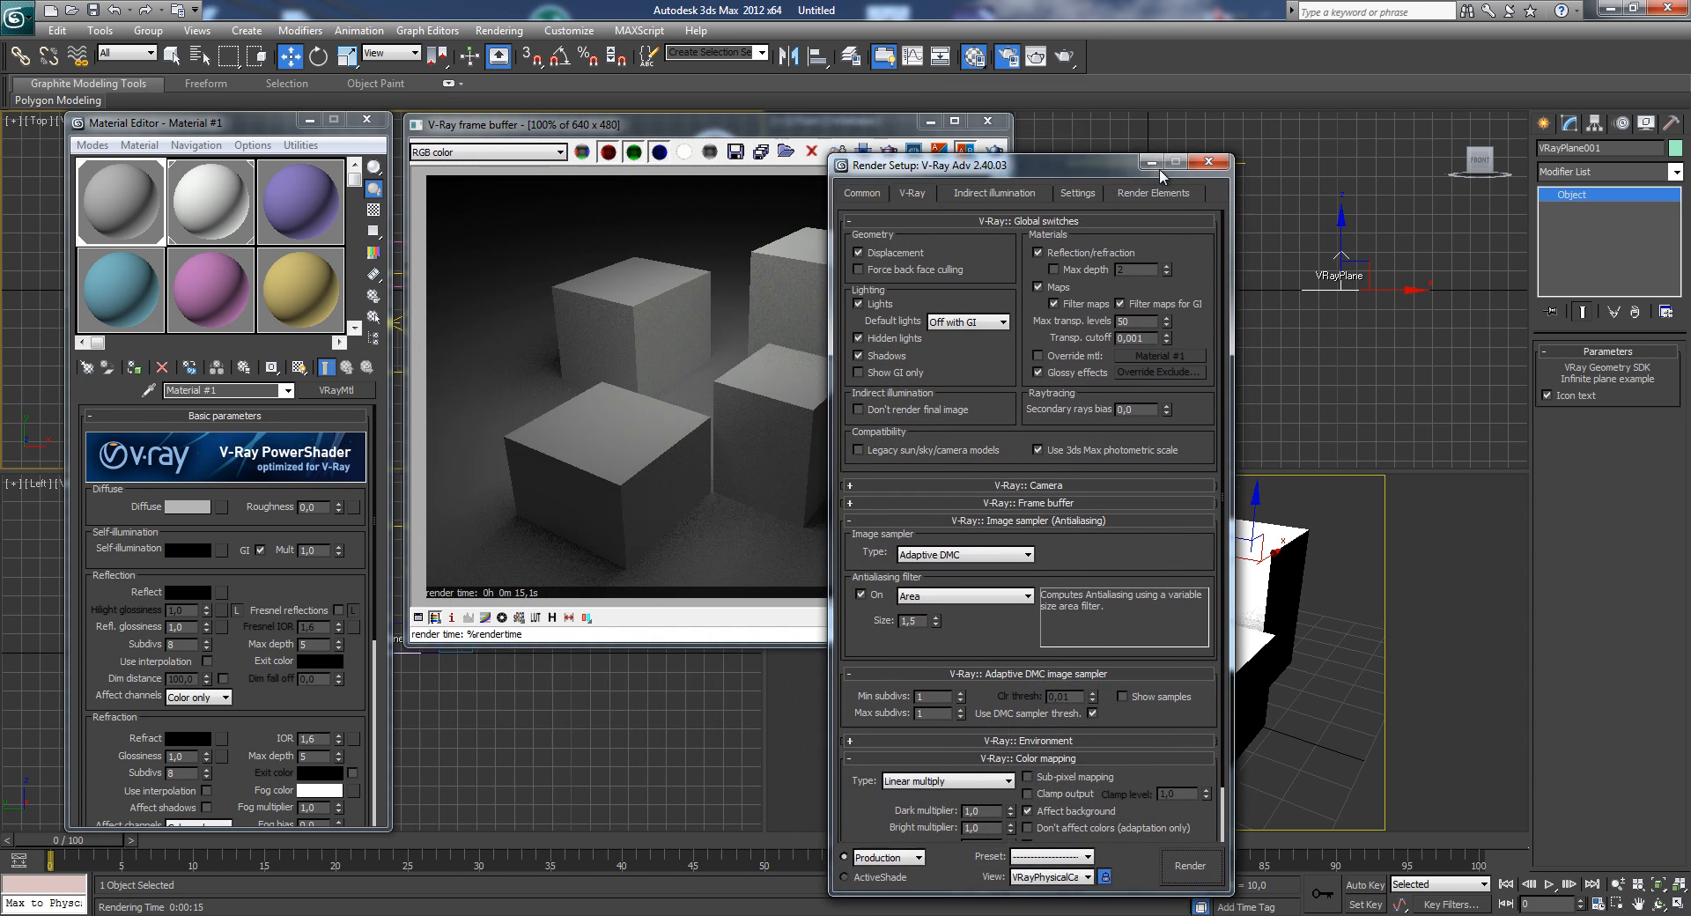
drag(1161, 176, 1360, 123)
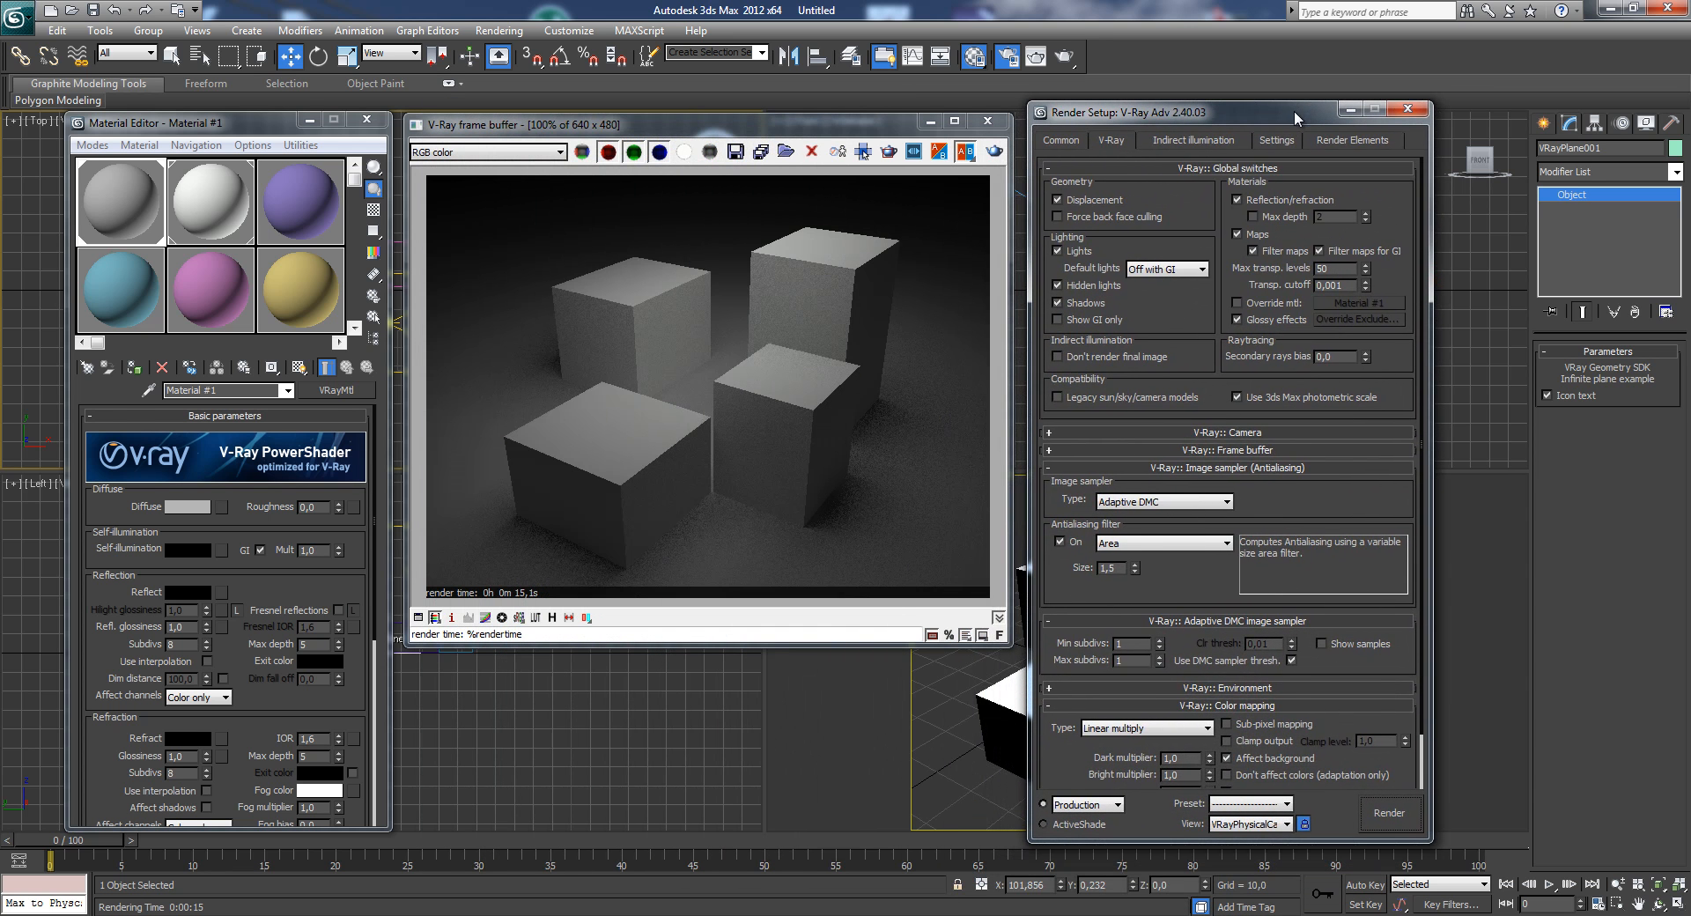
click(1193, 139)
click(1060, 191)
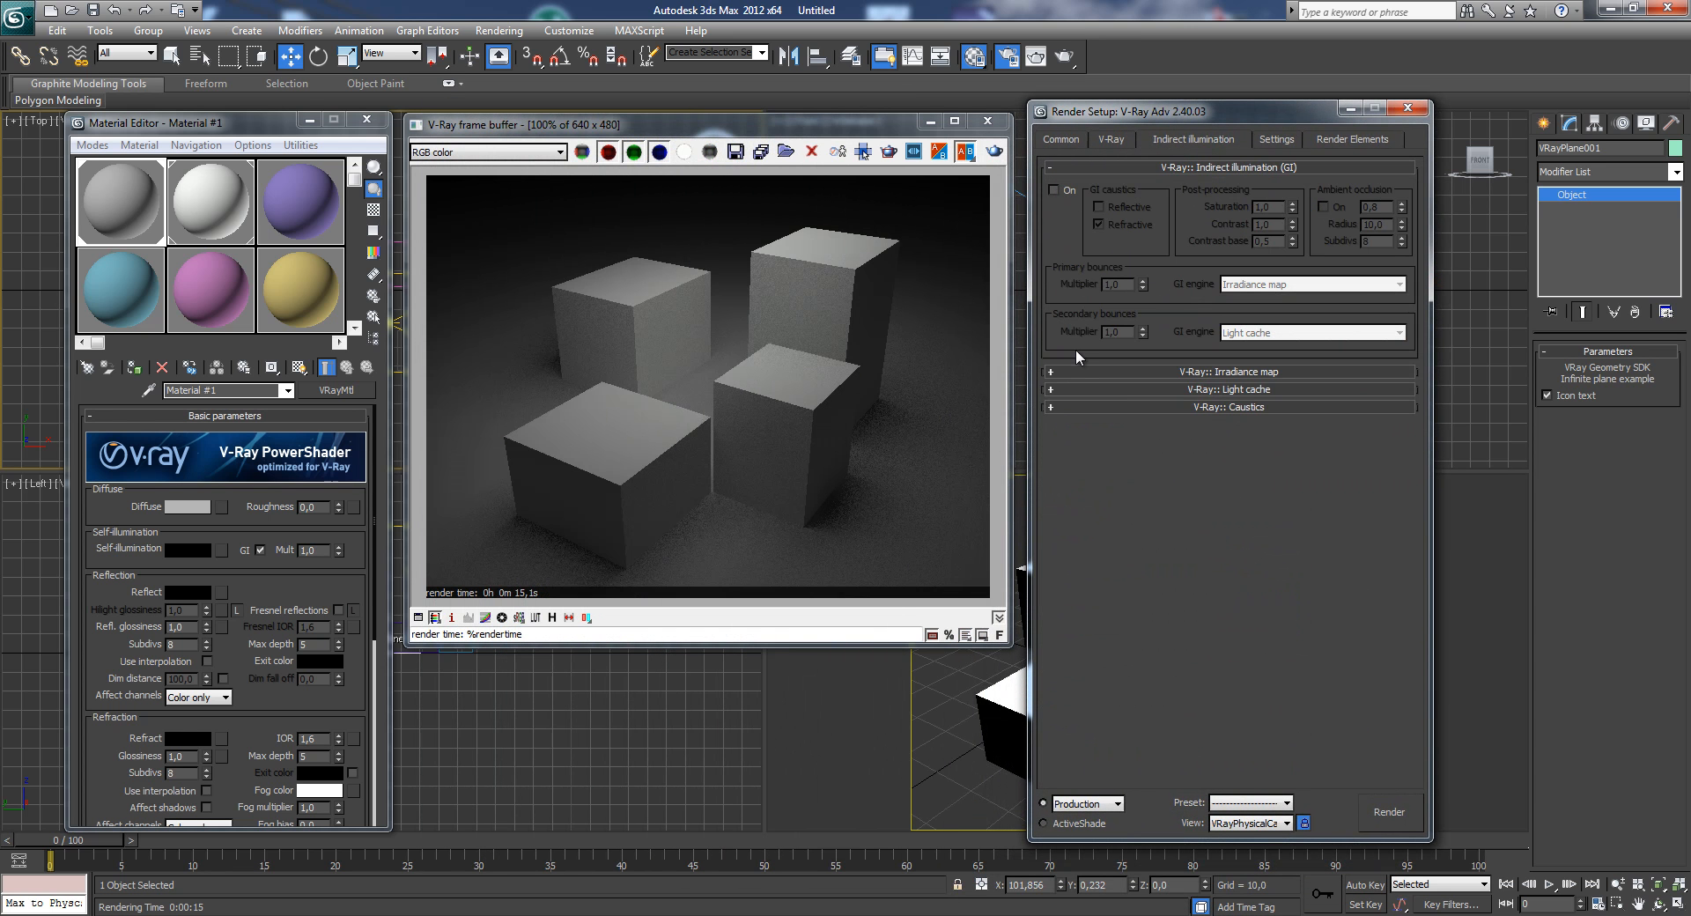
click(1390, 813)
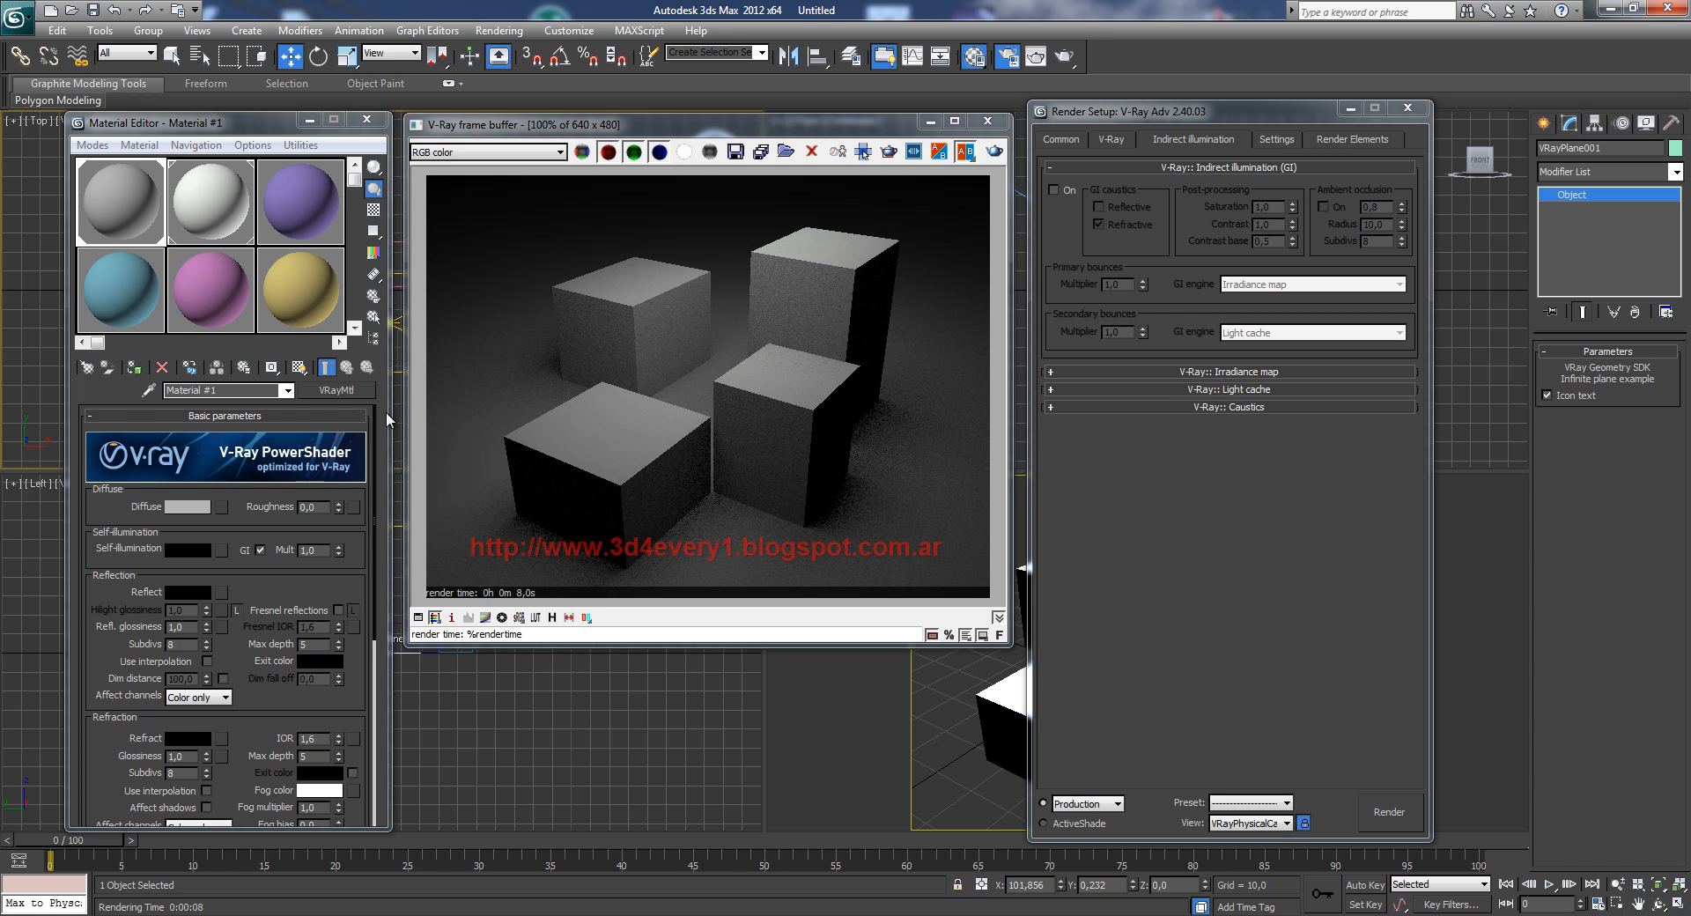
- Set the VRay light's intensity multiplier to 100 and render the scene
drag(1240, 115, 847, 99)
click(1214, 164)
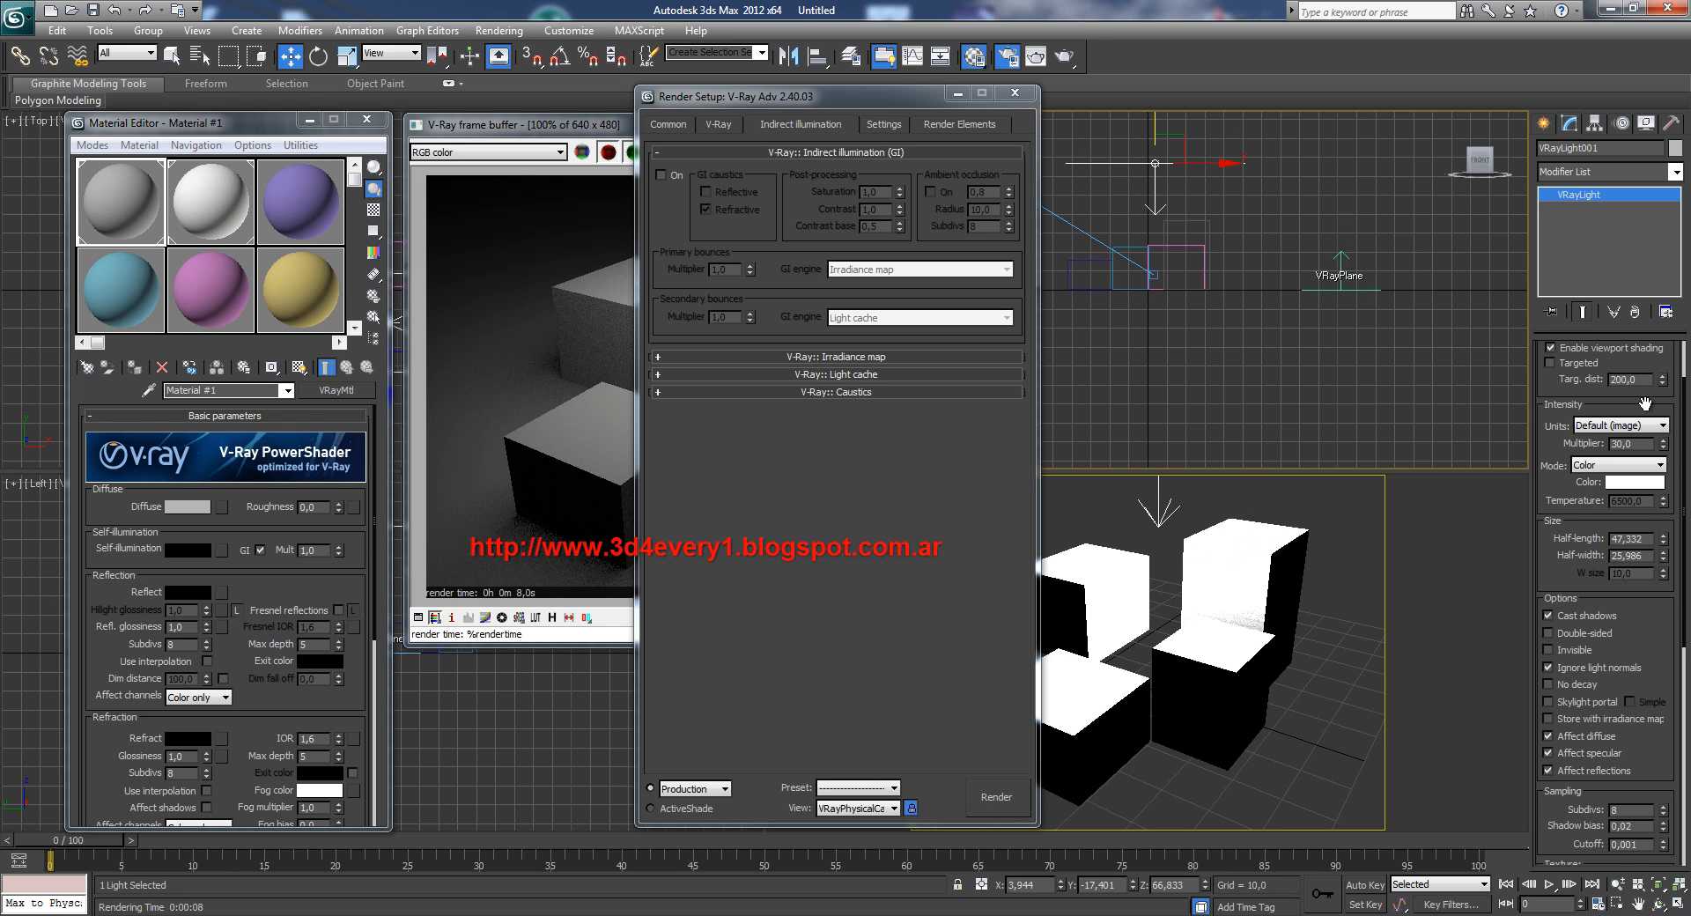
drag(1645, 402, 1647, 569)
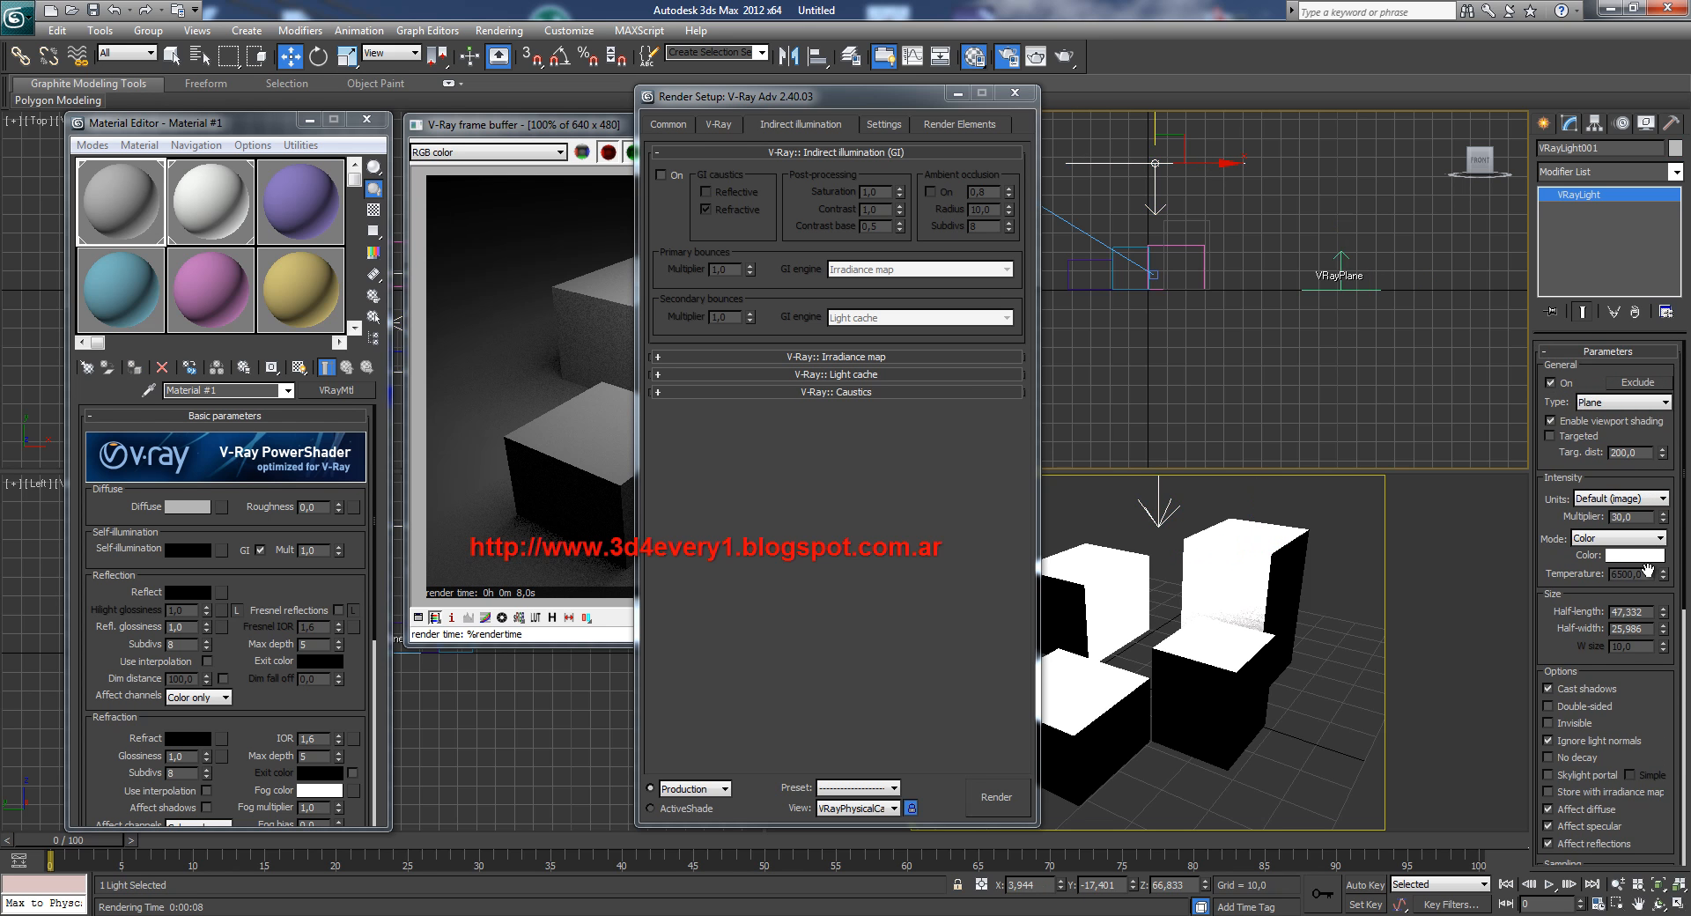
double_click(1642, 517)
text(100)
click(1017, 803)
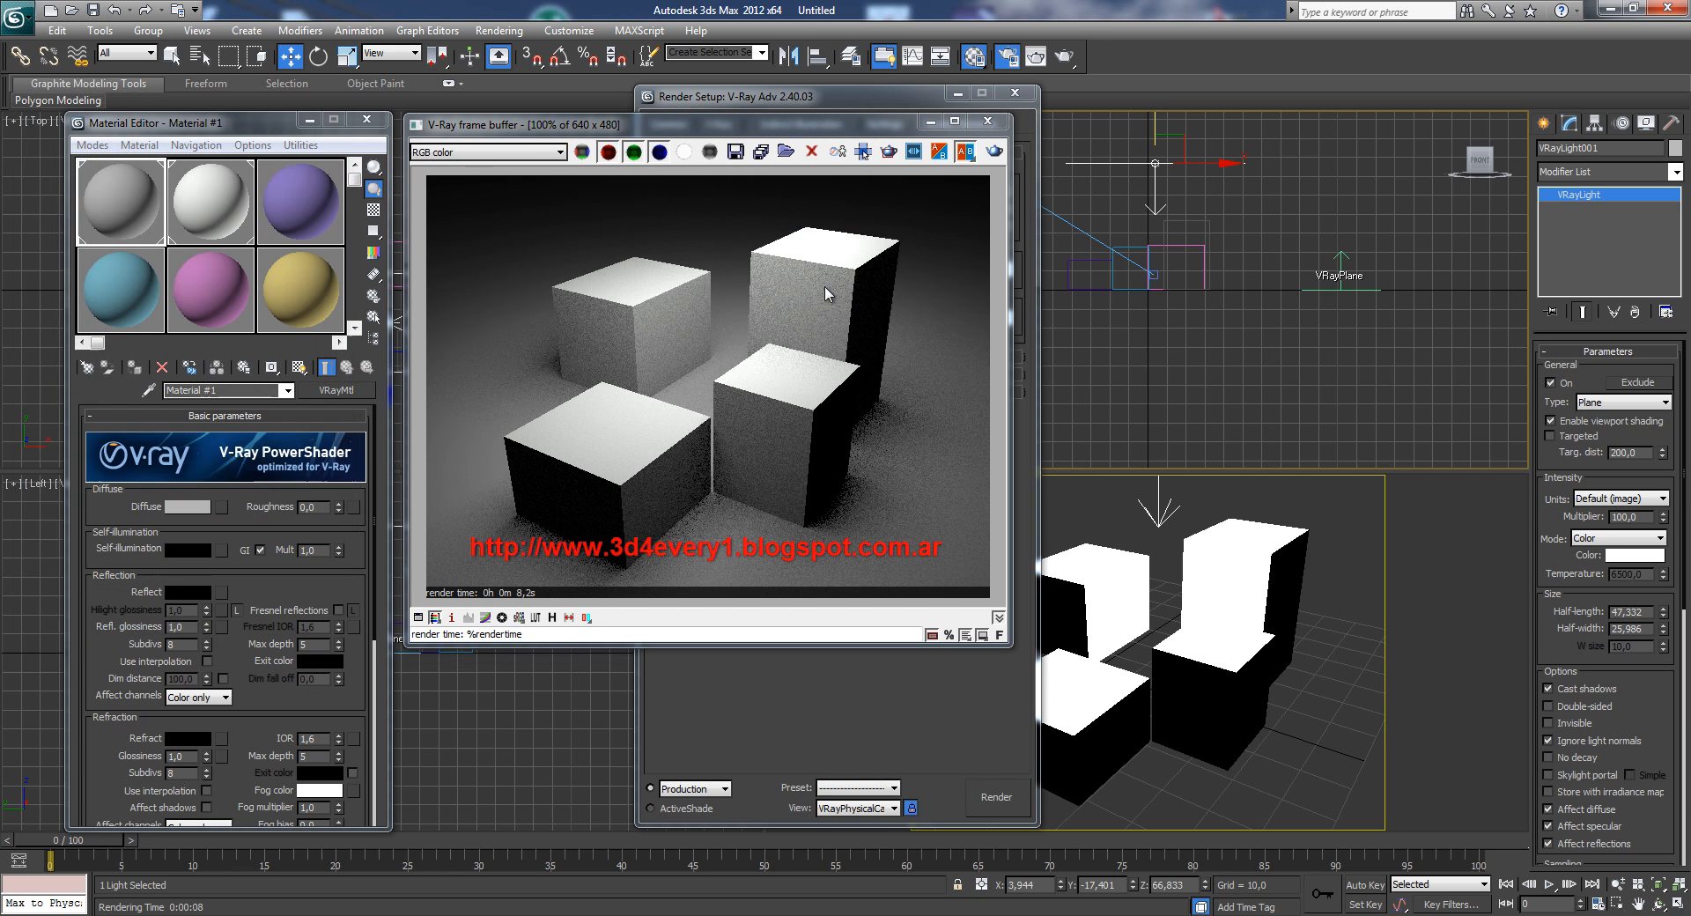
- Change the boxes' white material to a pink diffuse color with hue 242 and saturation 238, and render the result
click(227, 199)
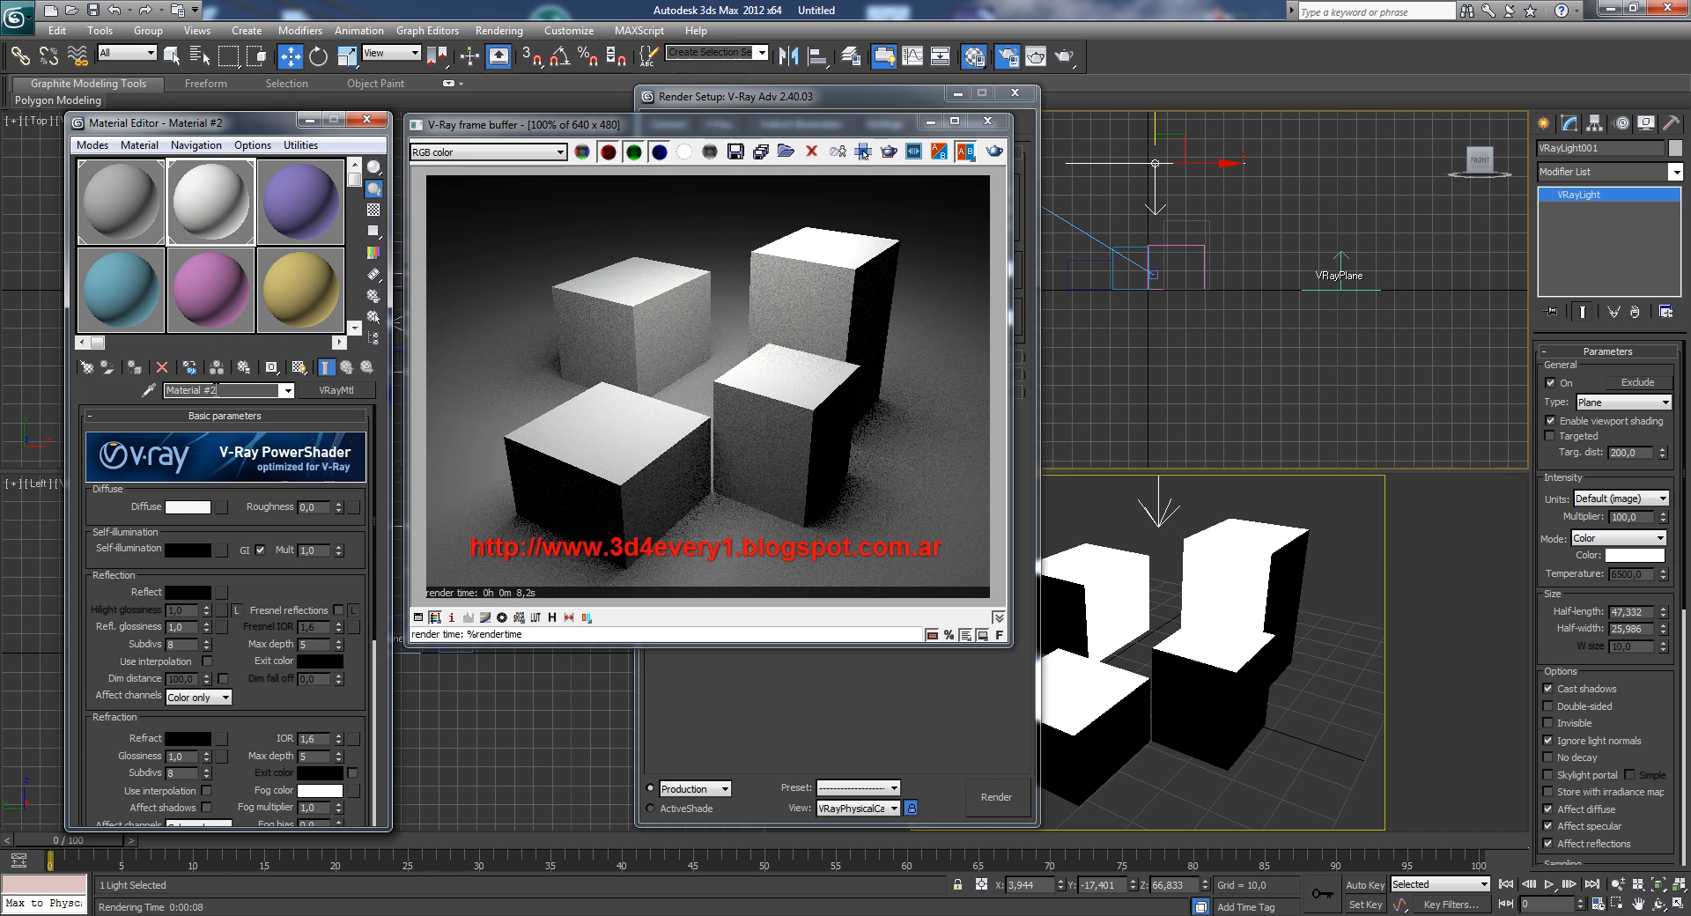
click(180, 507)
drag(451, 158, 466, 153)
click(674, 169)
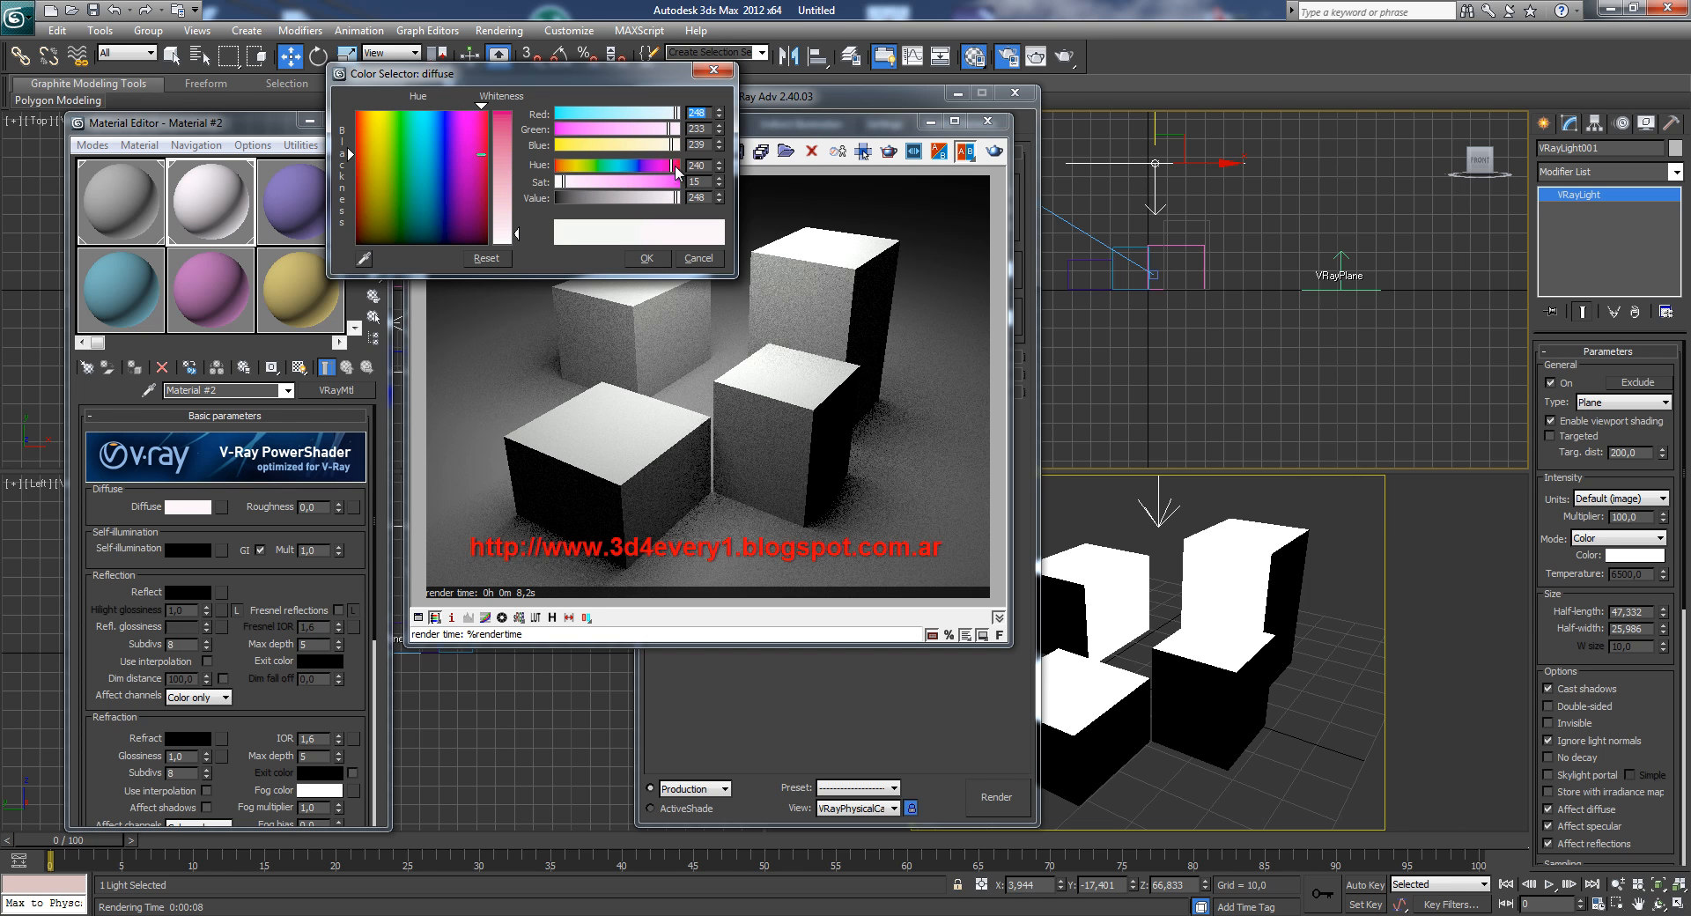
drag(665, 192, 679, 188)
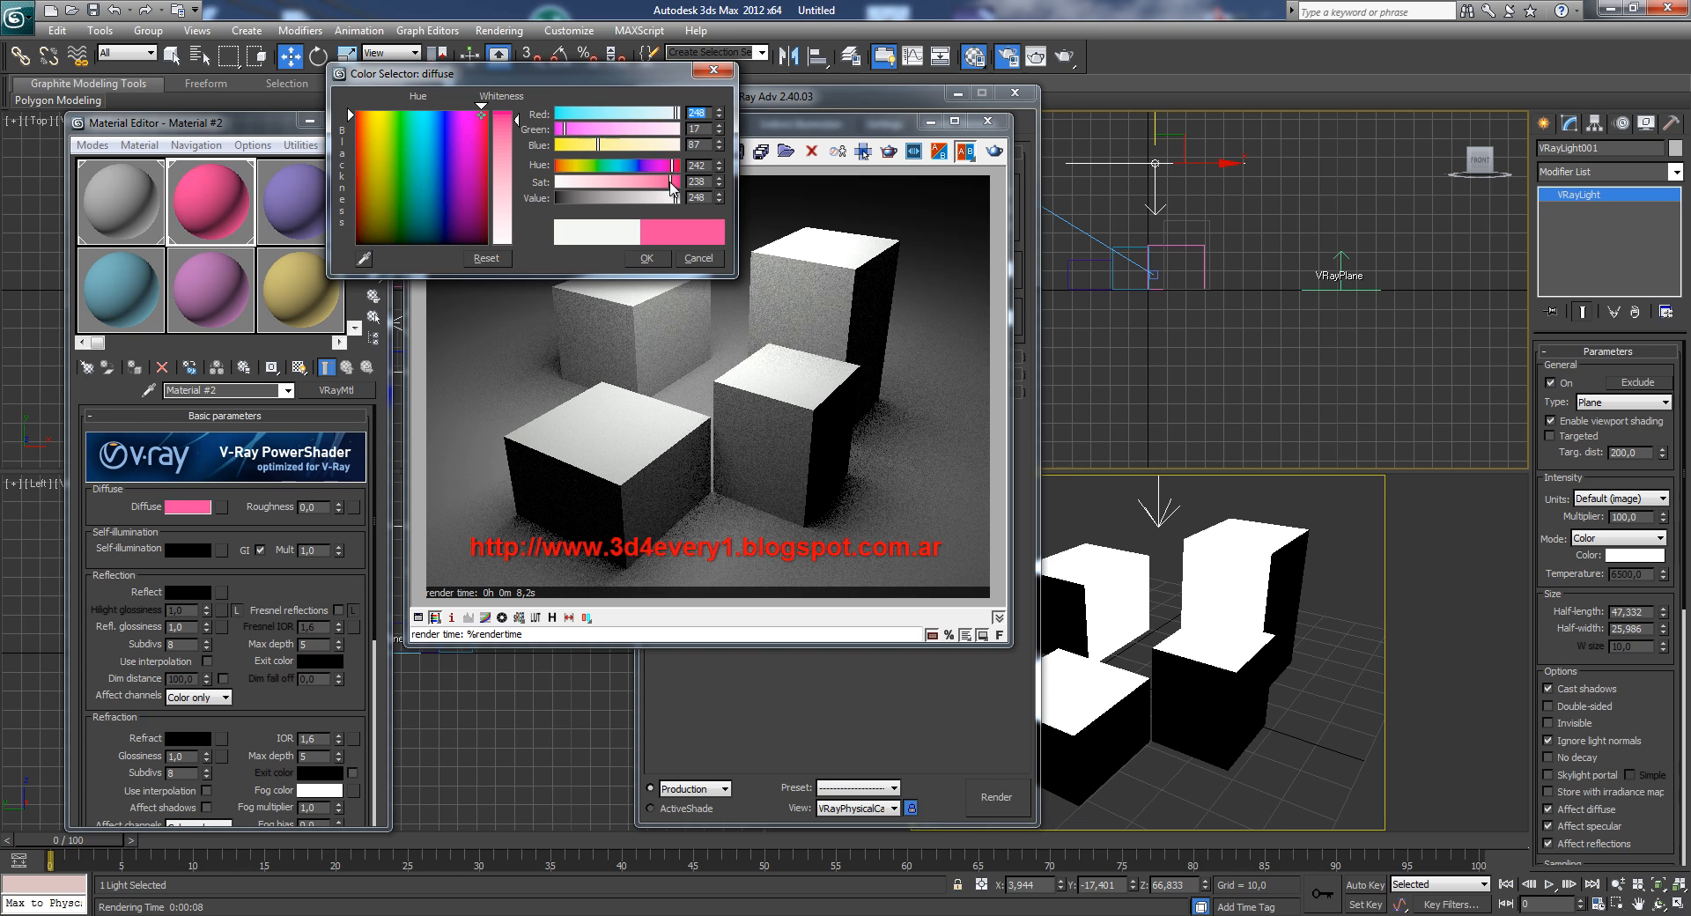
click(646, 258)
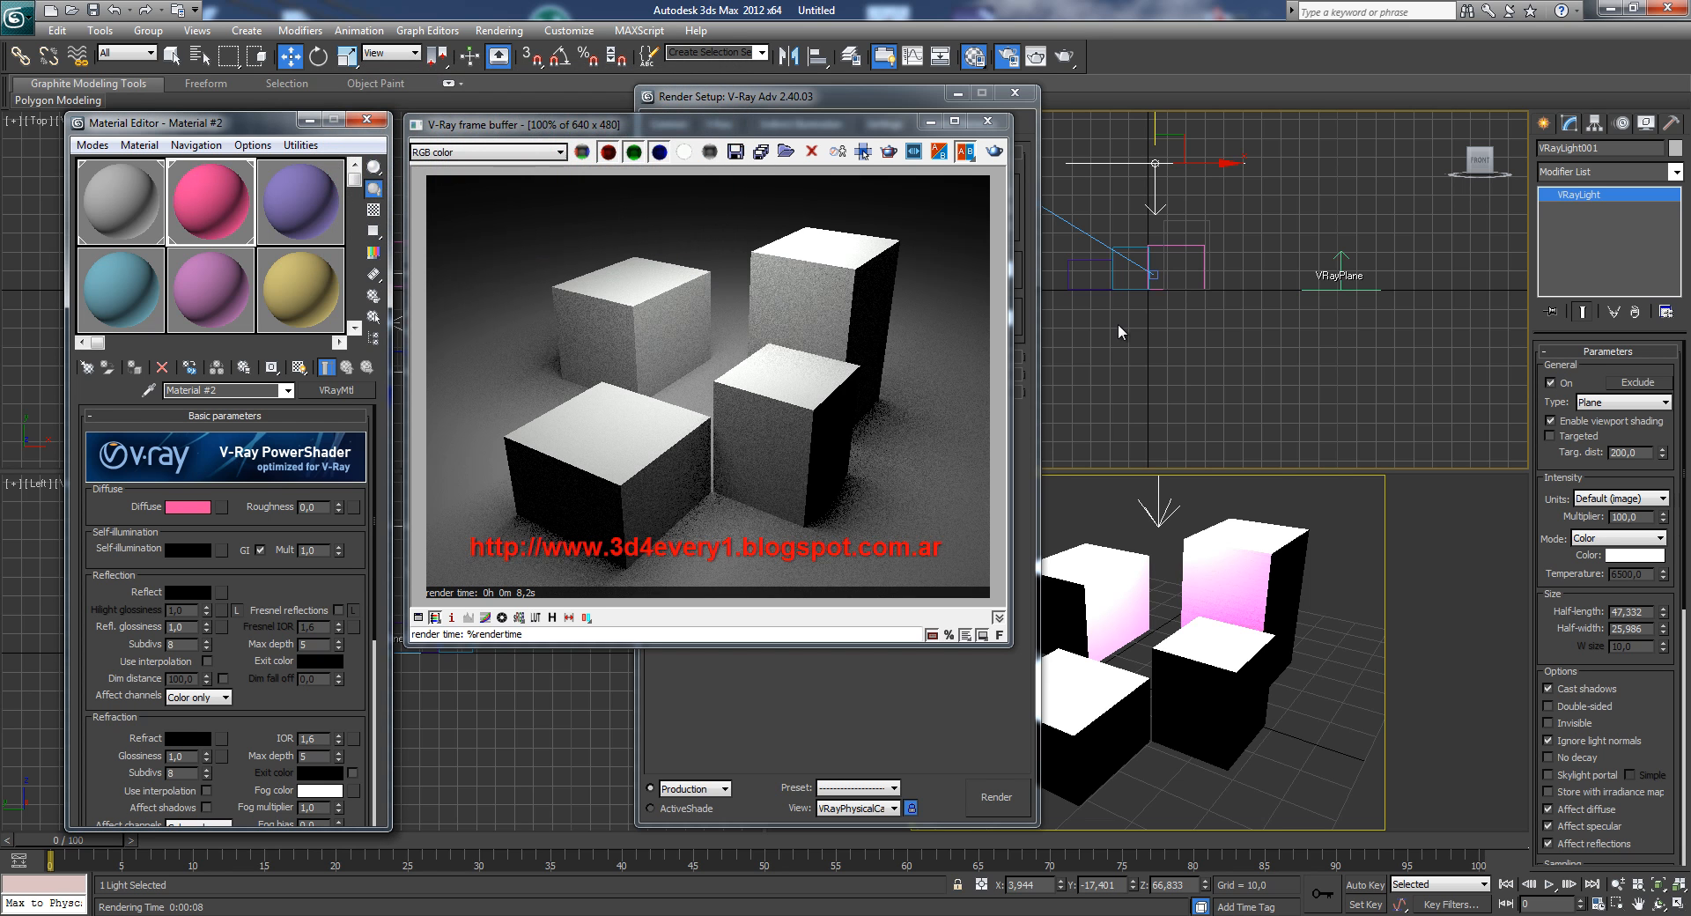
click(995, 153)
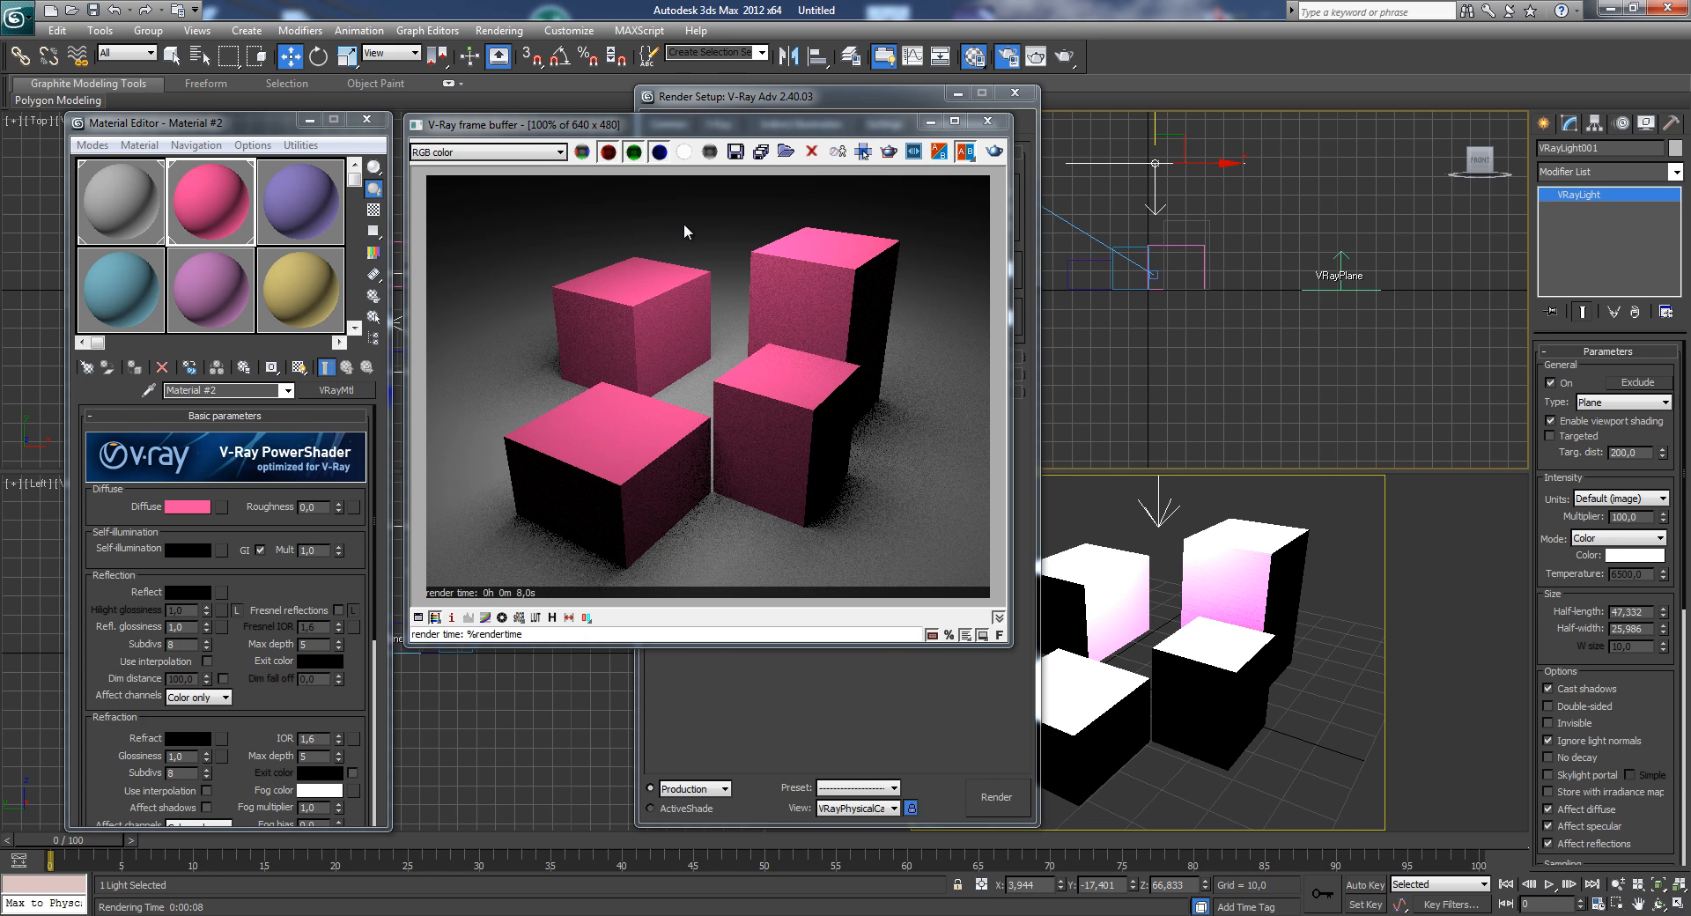
- Turn indirect illumination on, mark a tall render region across the tallest box and the front box beside it, and render it
drag(880, 118, 792, 207)
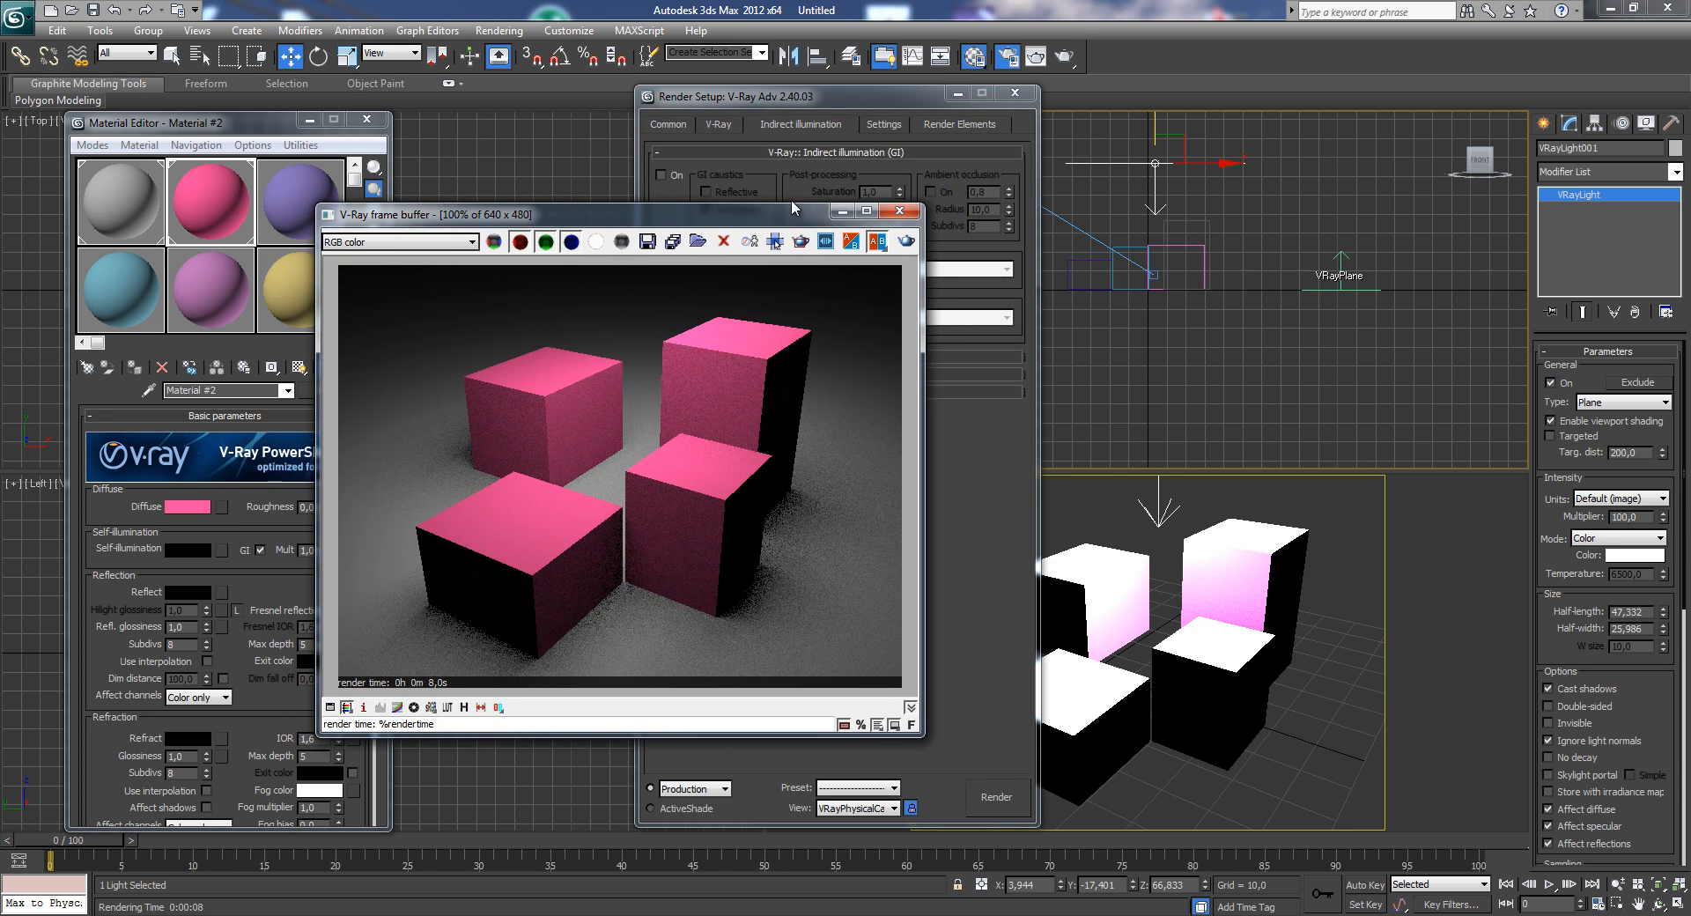
click(889, 102)
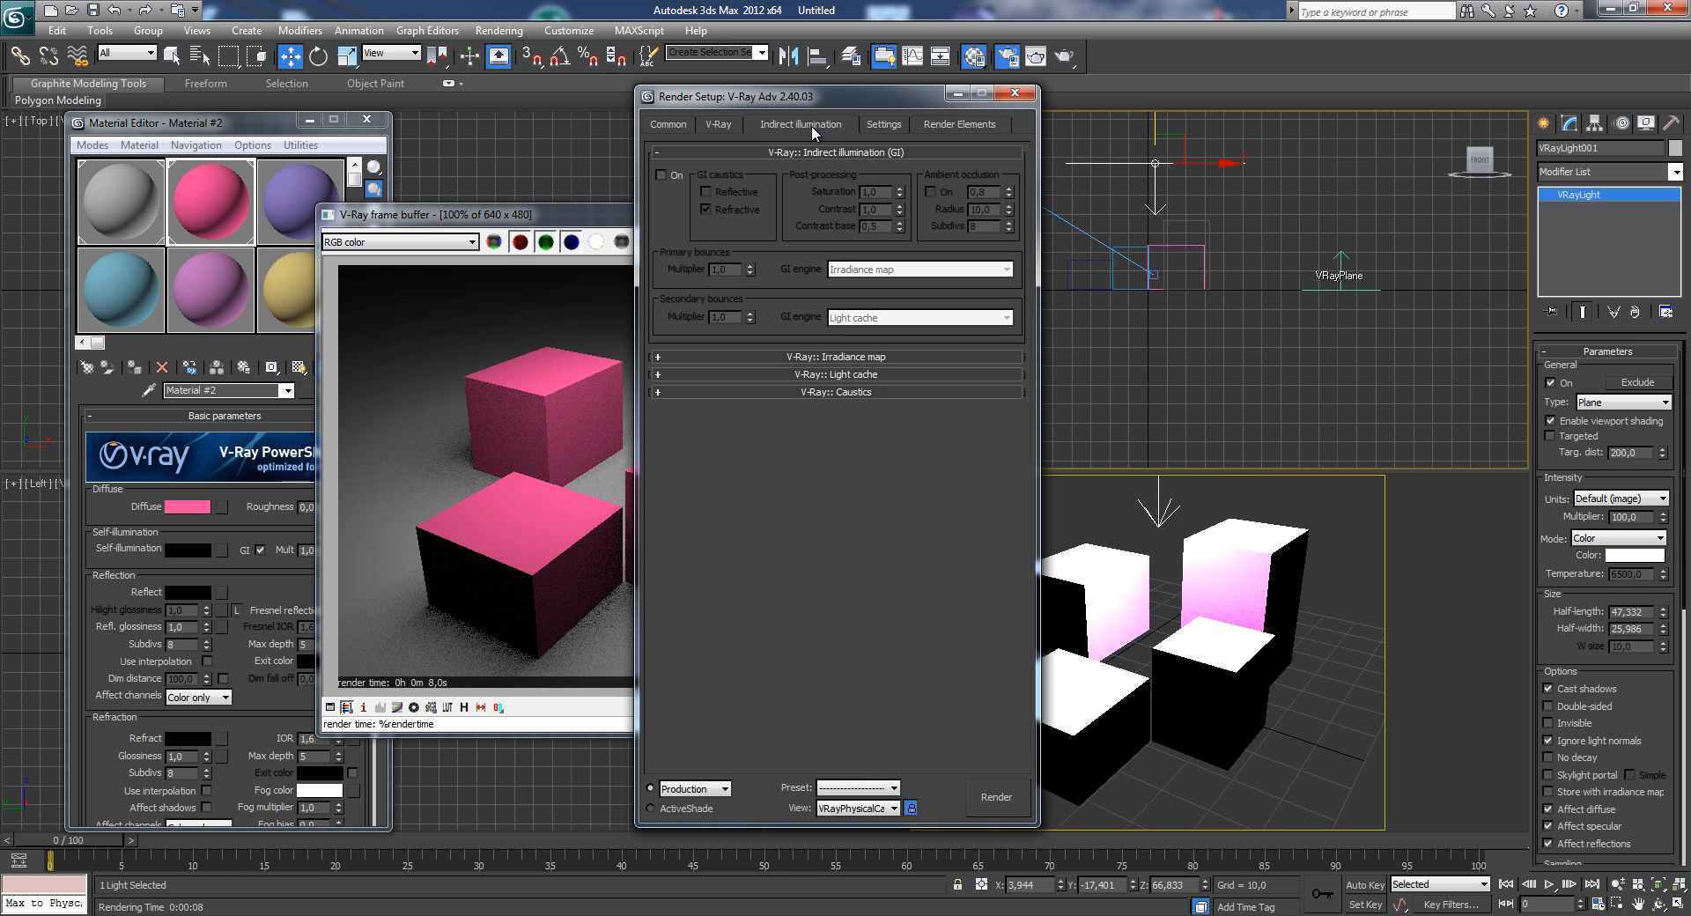
click(661, 175)
drag(823, 102, 1075, 105)
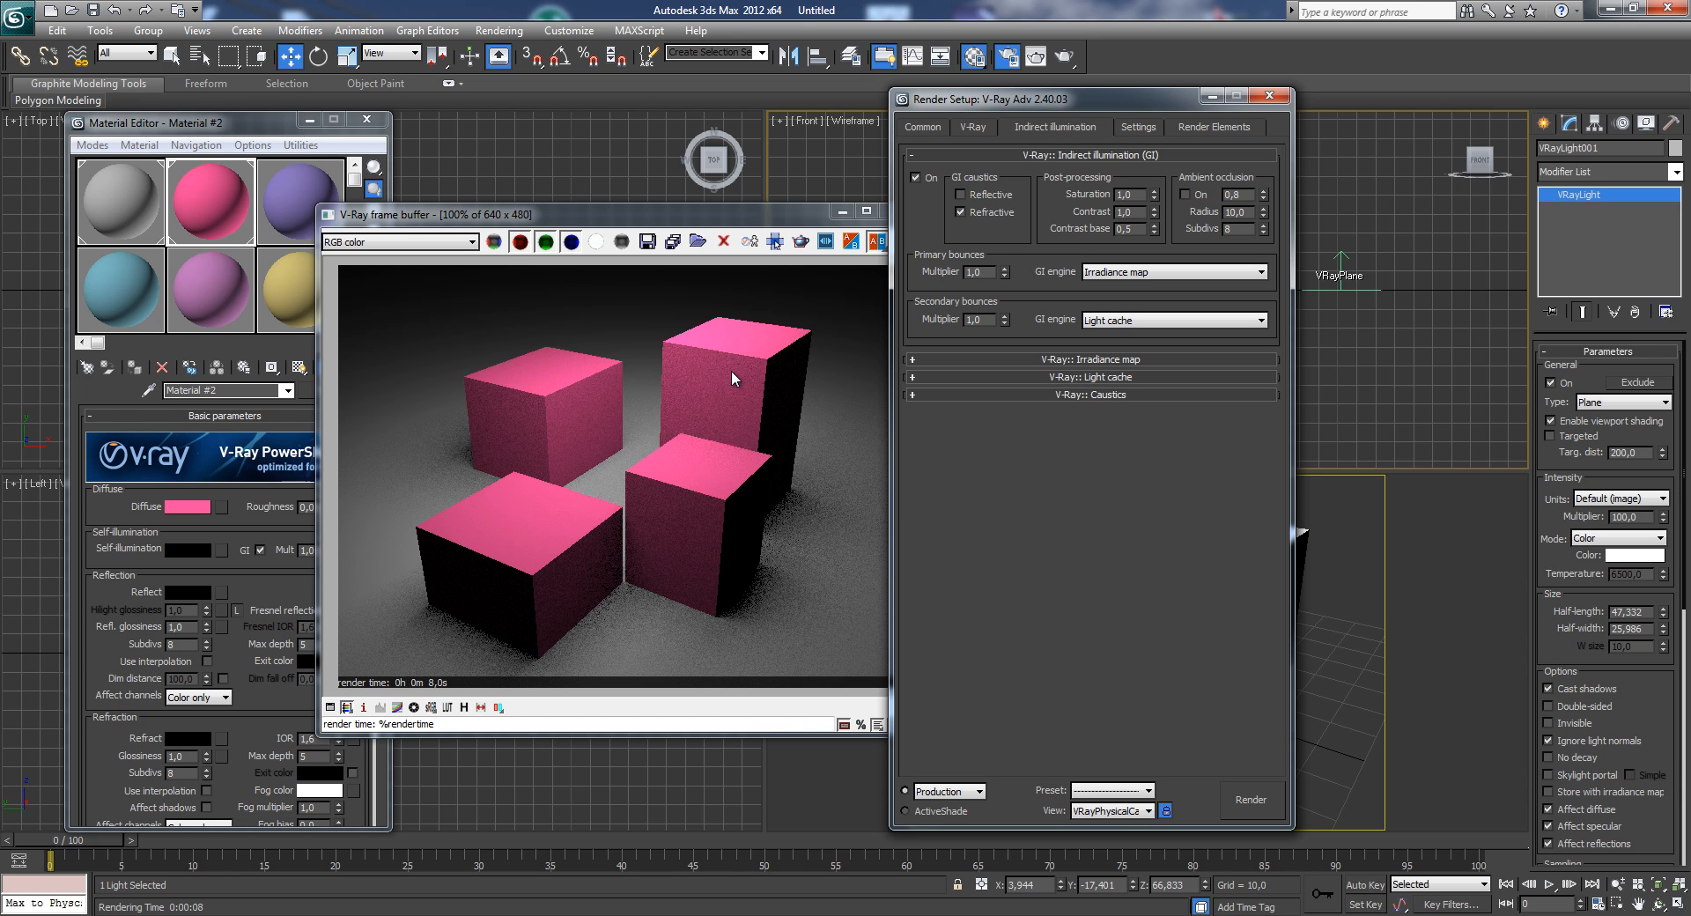
drag(773, 217, 705, 188)
click(733, 214)
drag(626, 245, 734, 680)
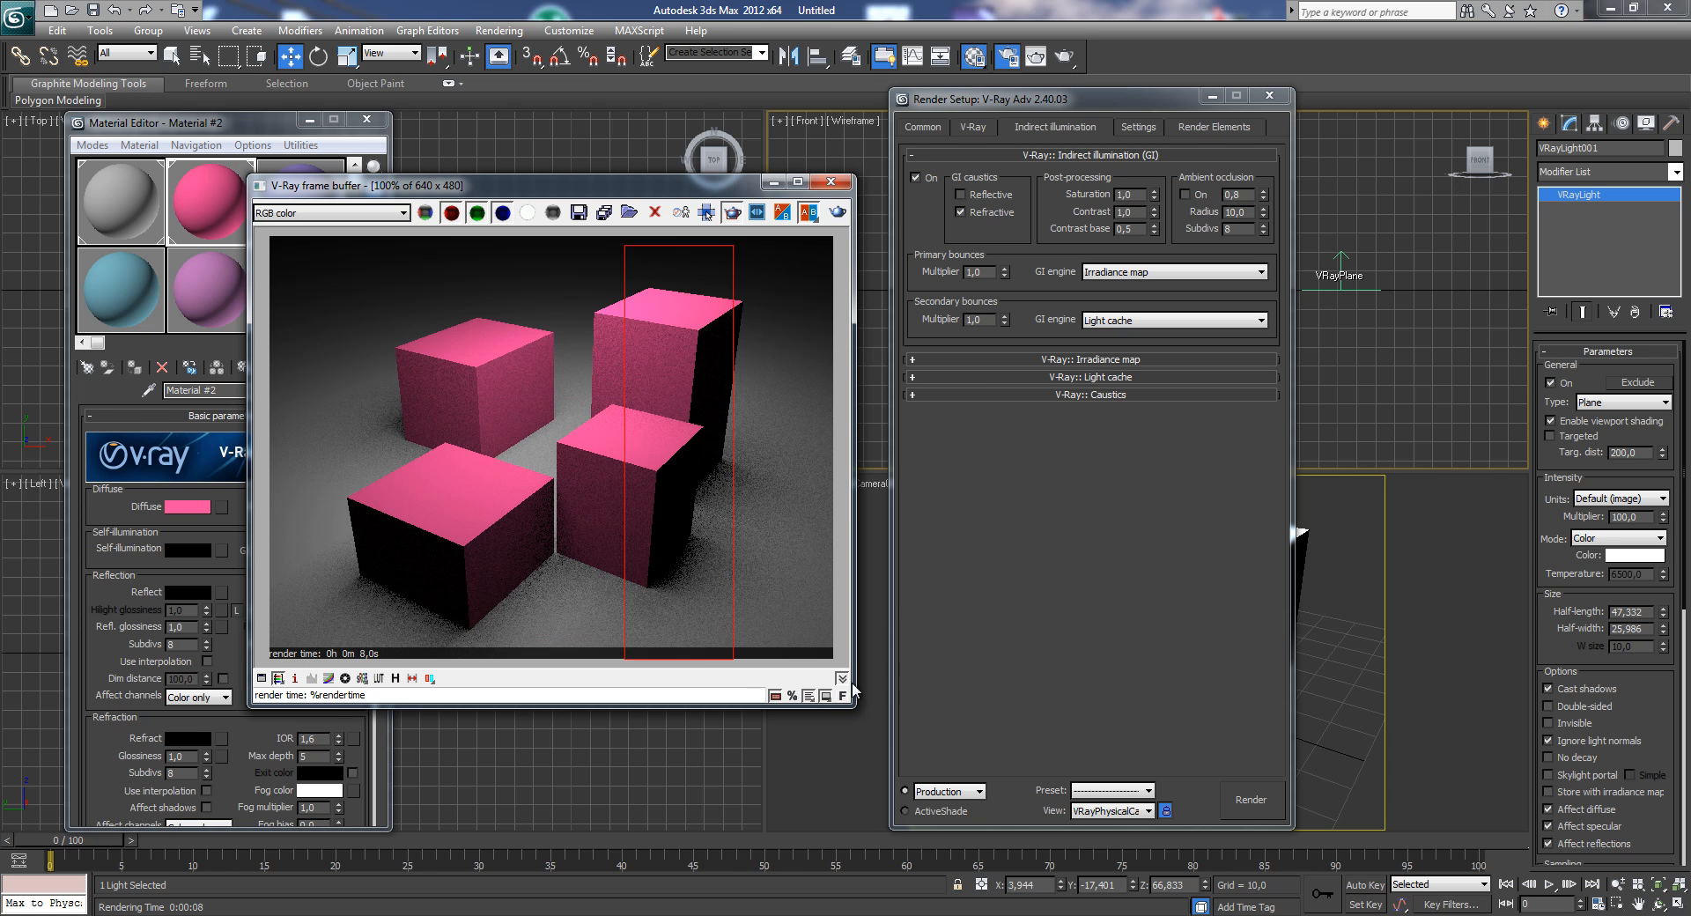
click(838, 212)
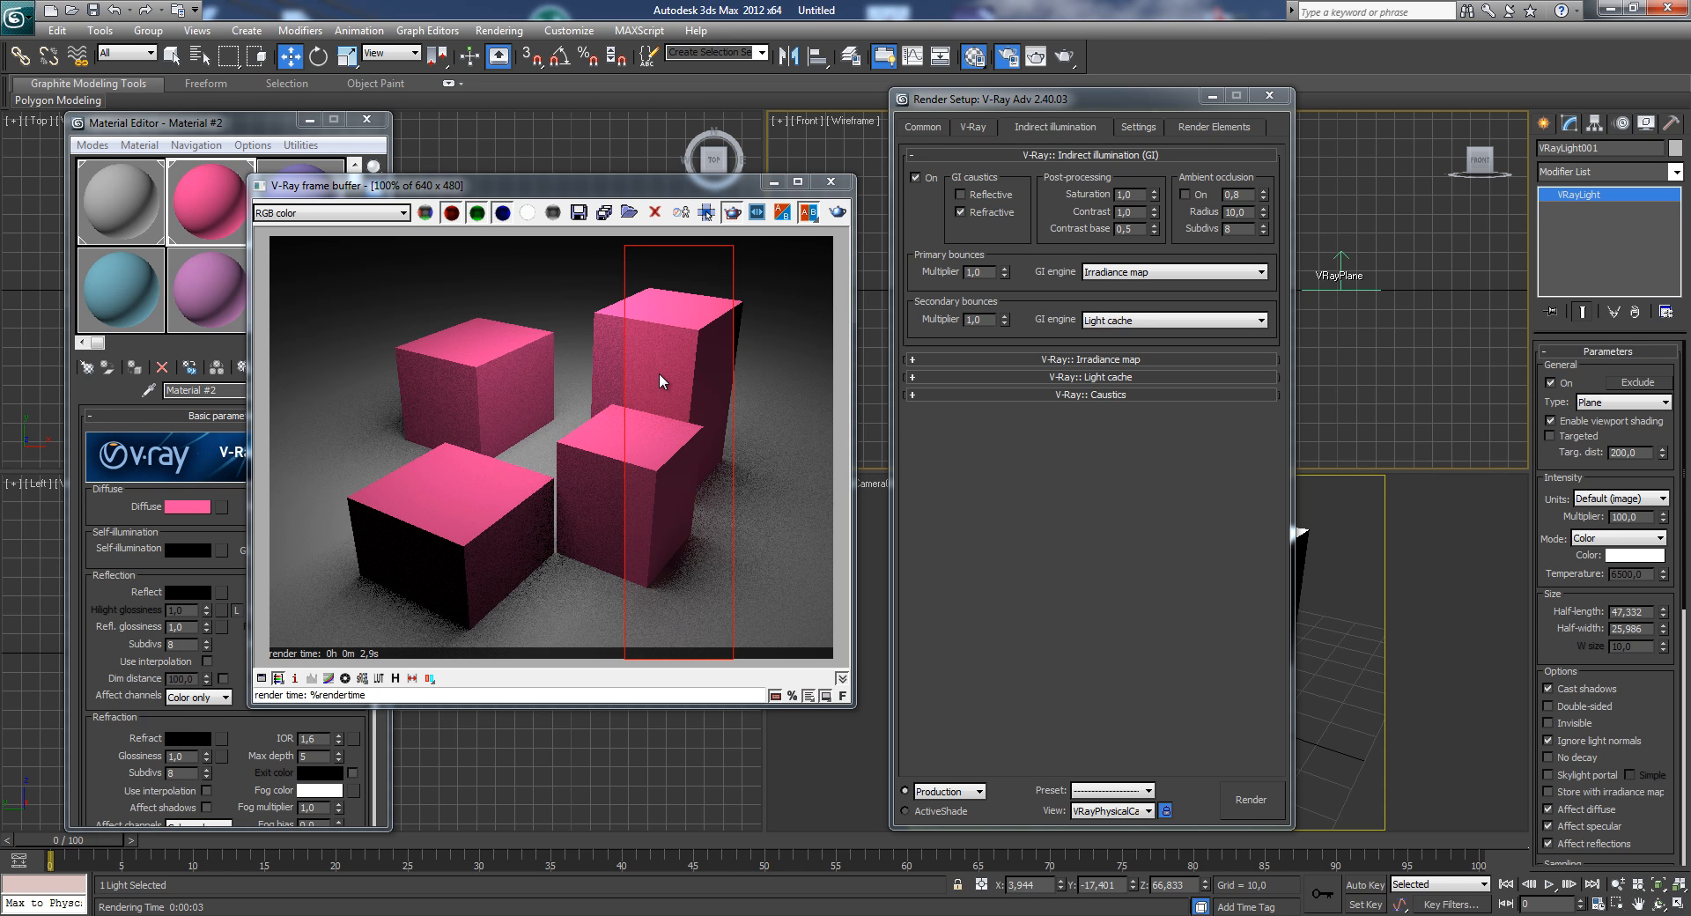
- Set the VRay physical camera's white balance to Temperature with a value of 6000
drag(653, 187, 740, 135)
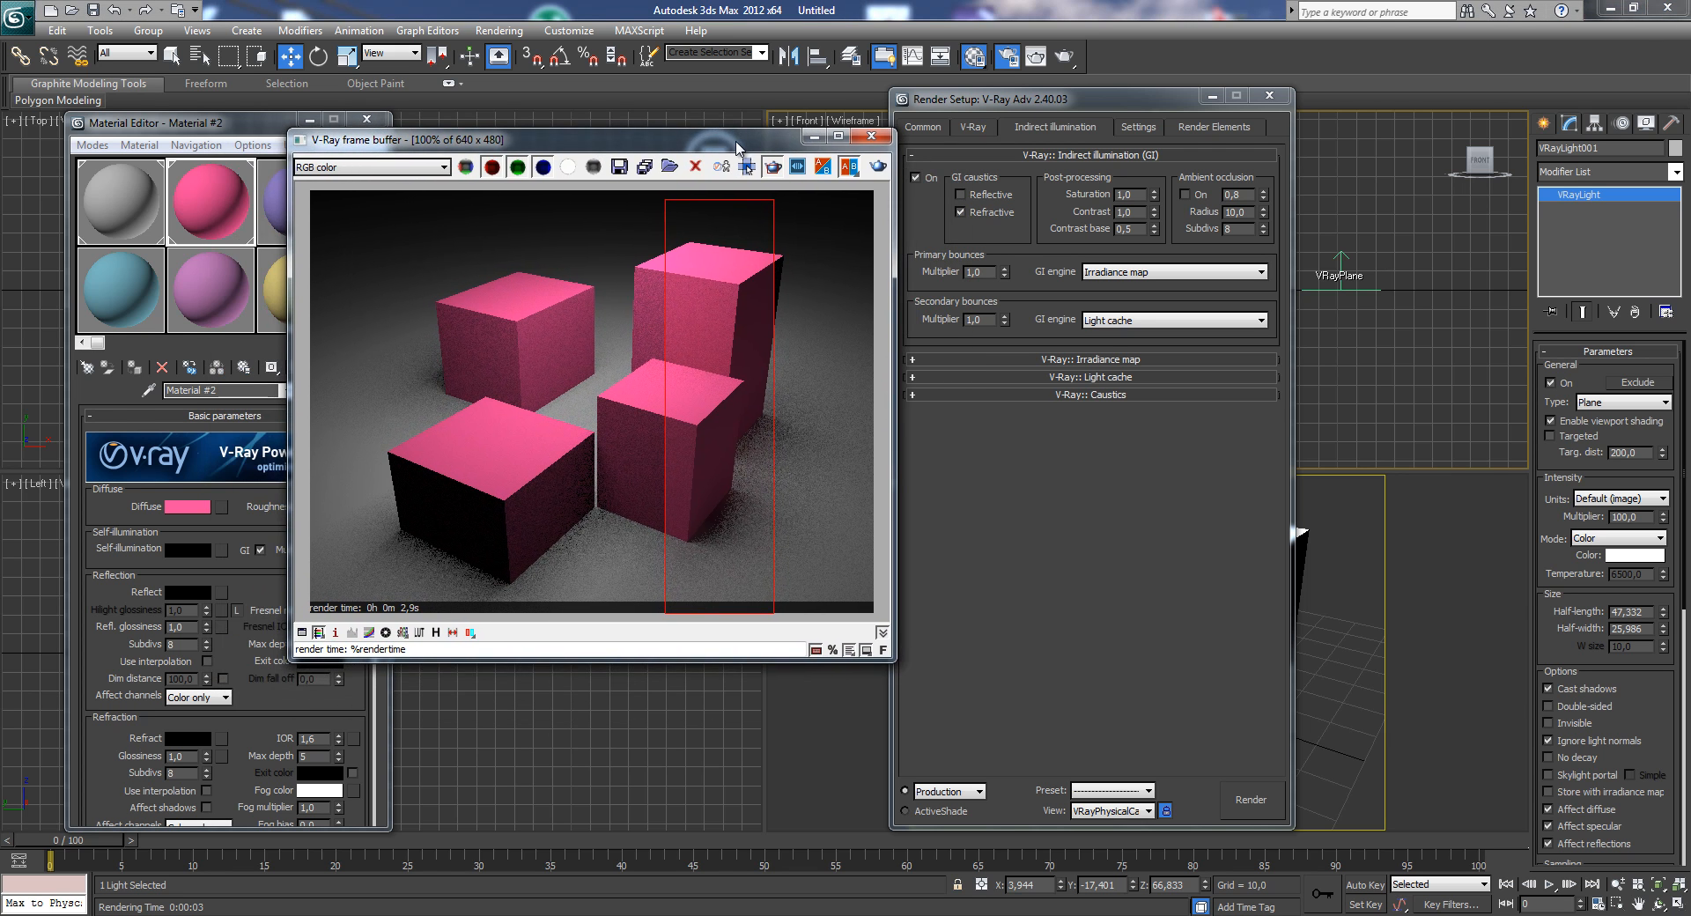
drag(1171, 103, 1227, 287)
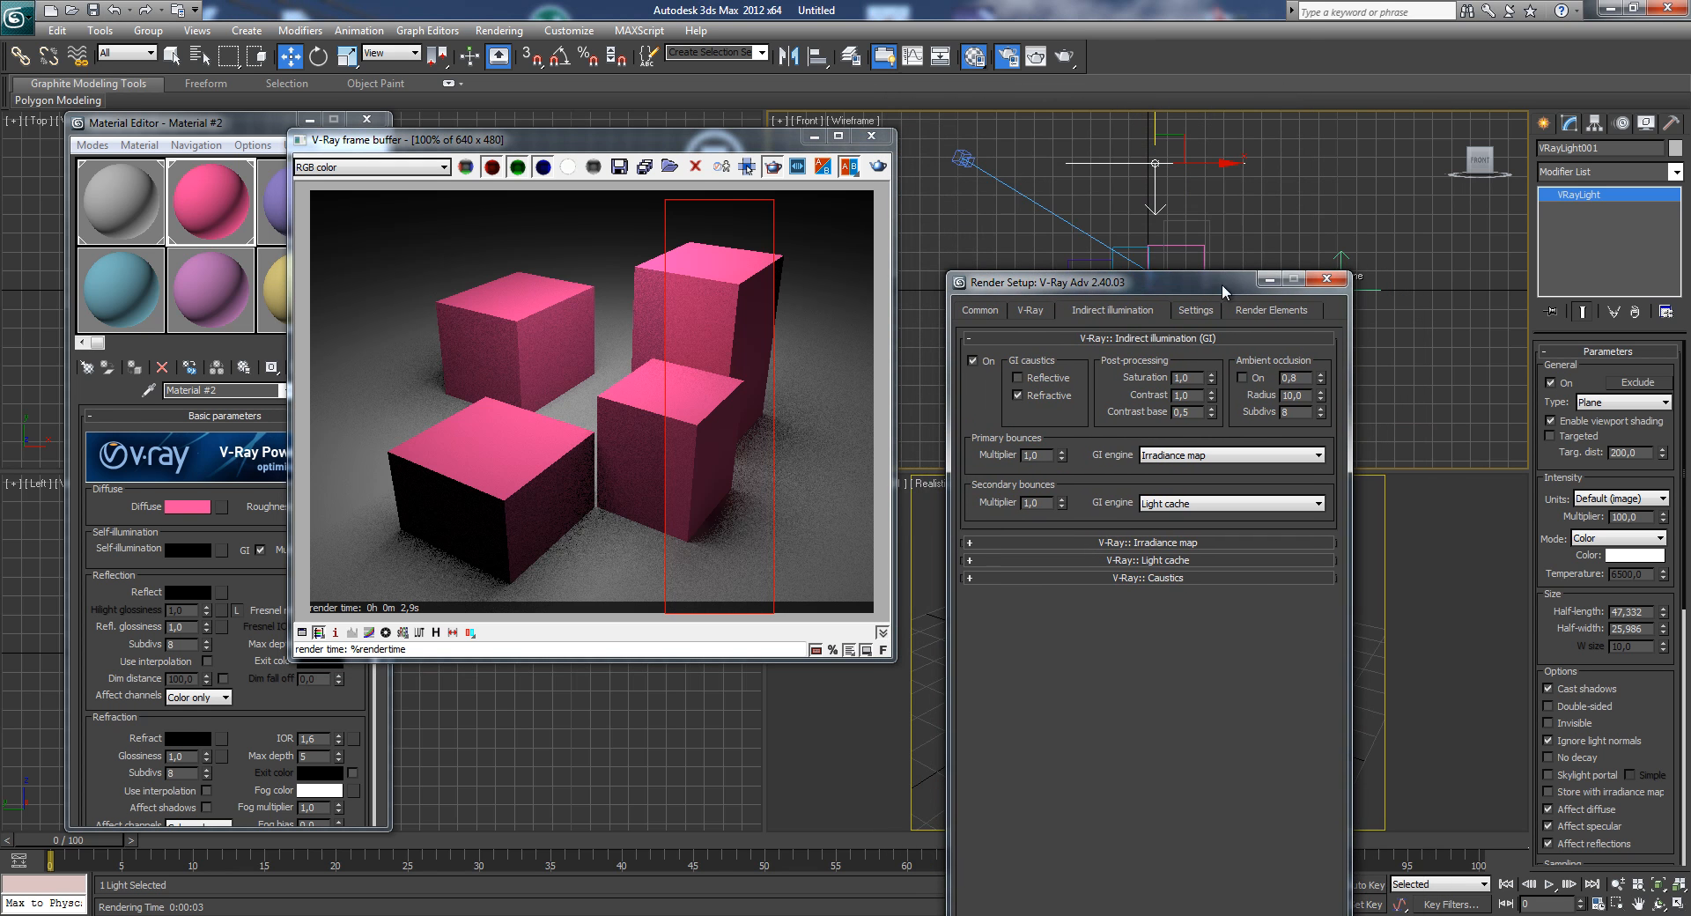
click(961, 162)
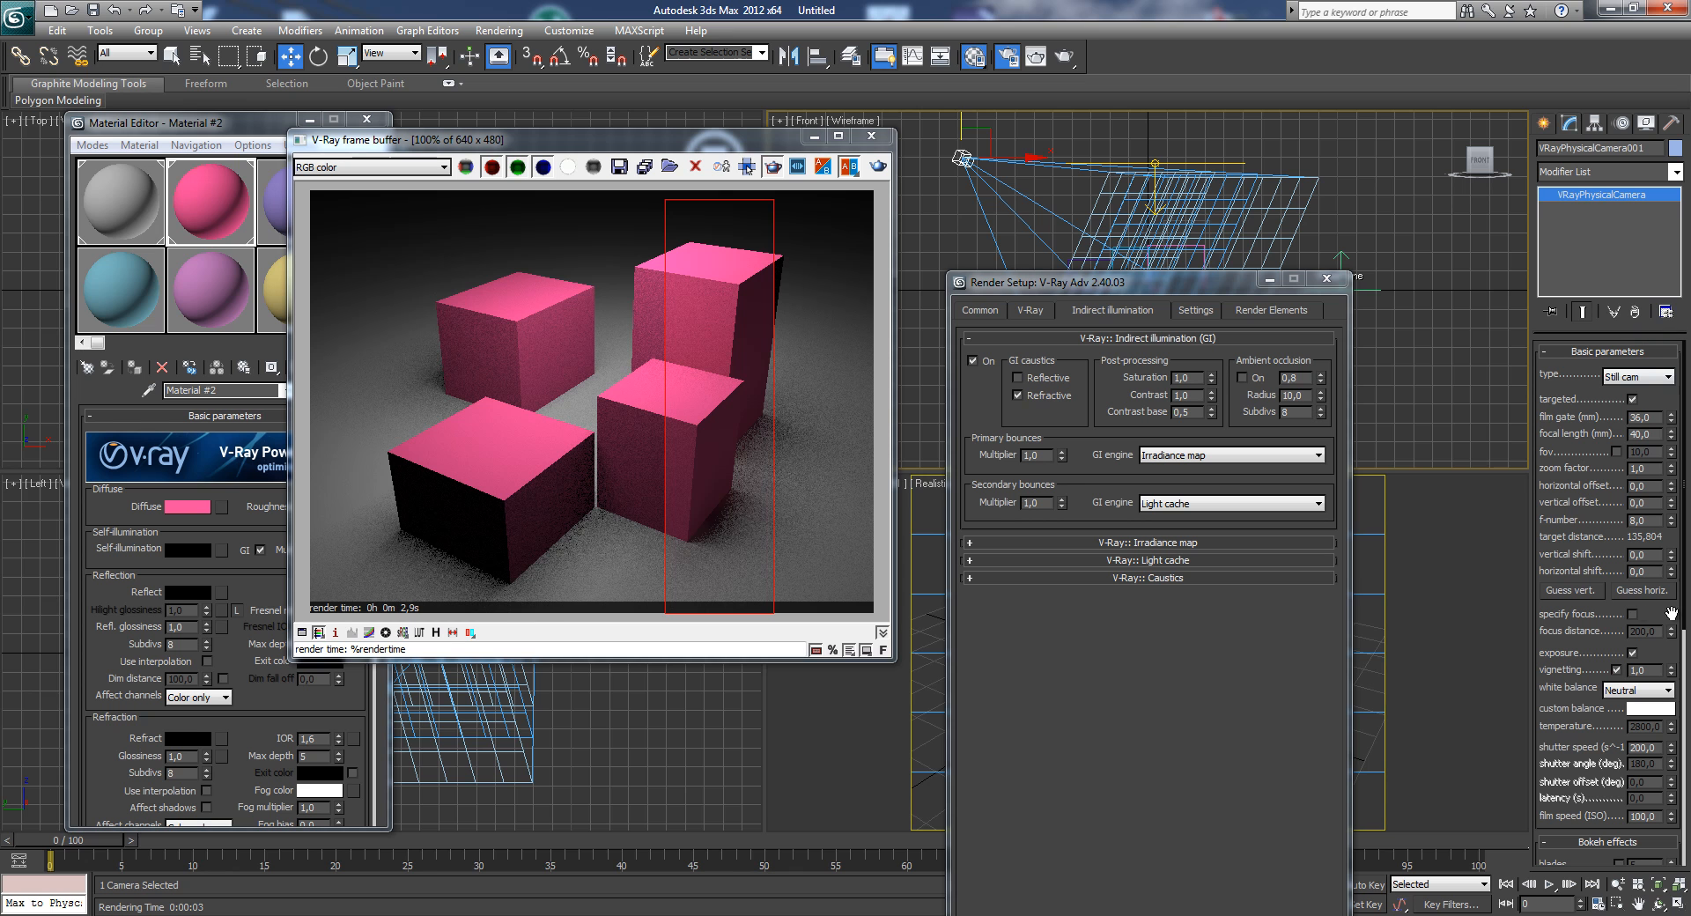
click(1651, 692)
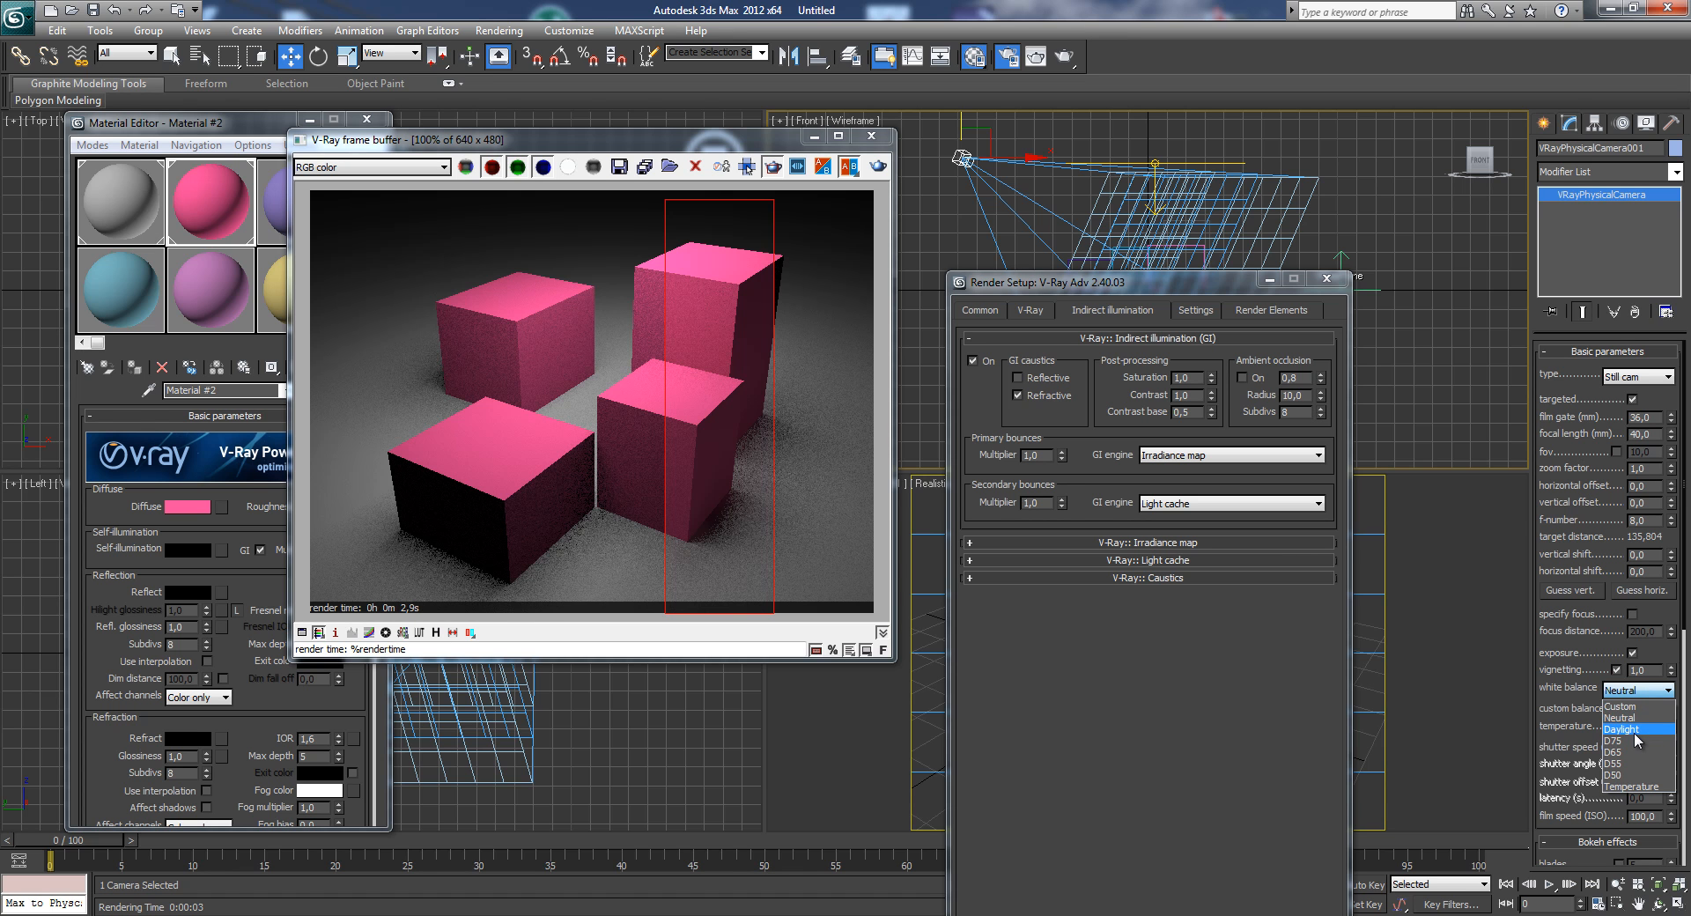
click(1643, 787)
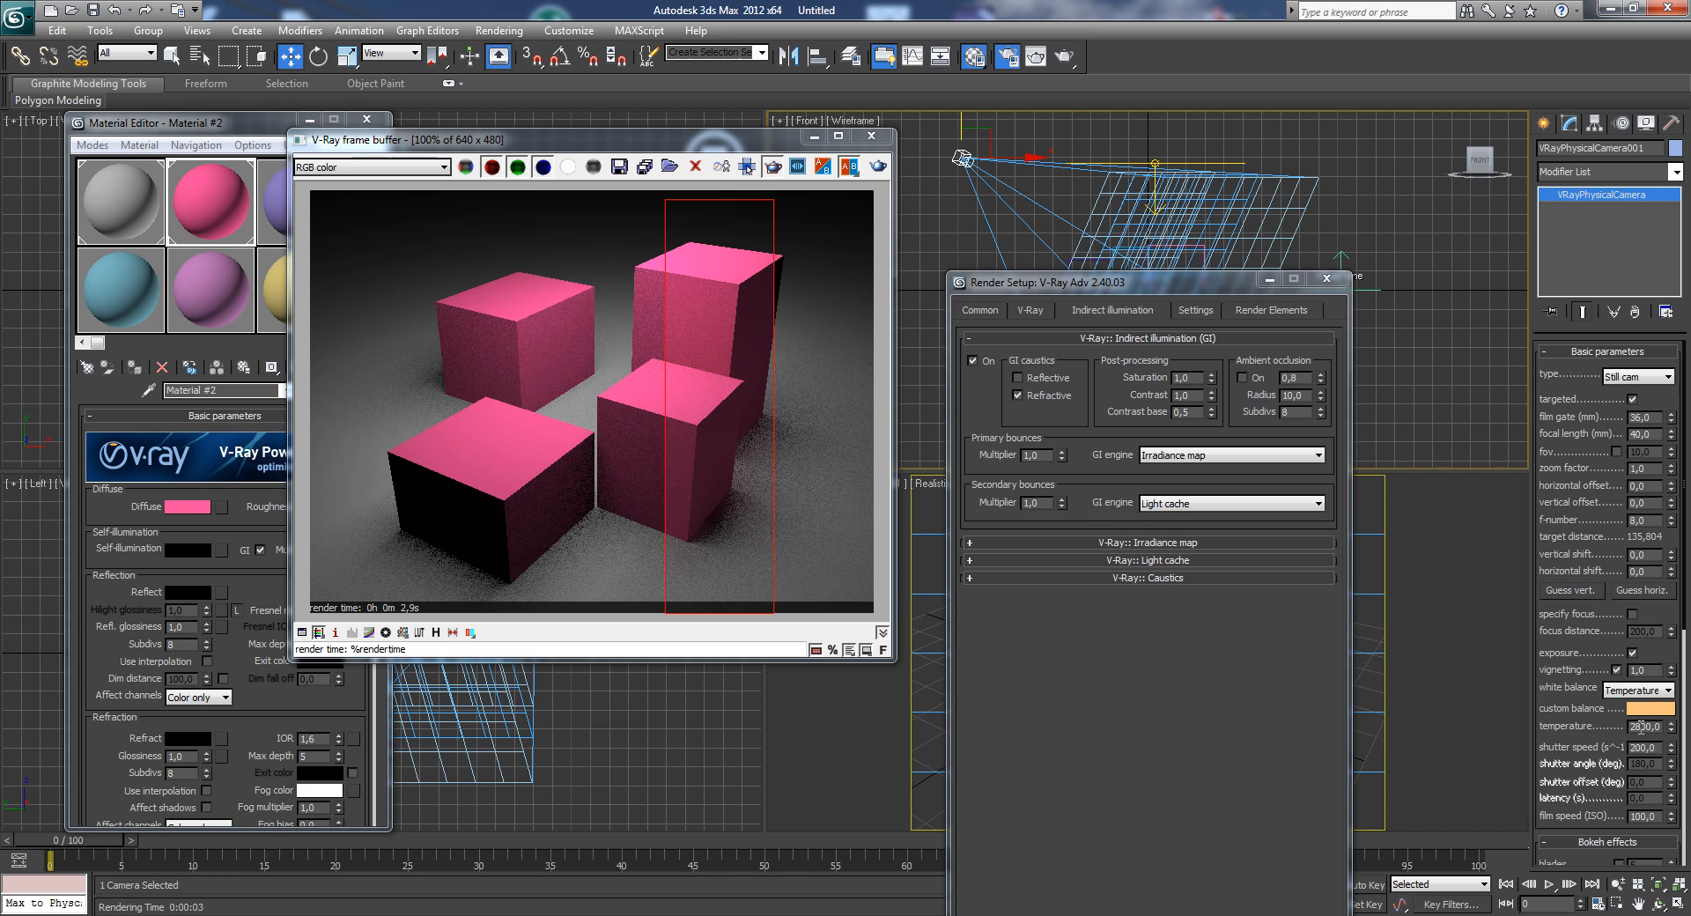
drag(1630, 726, 1639, 727)
text(60)
- Mark a new render region across the middle of the image and render it
drag(656, 198, 544, 310)
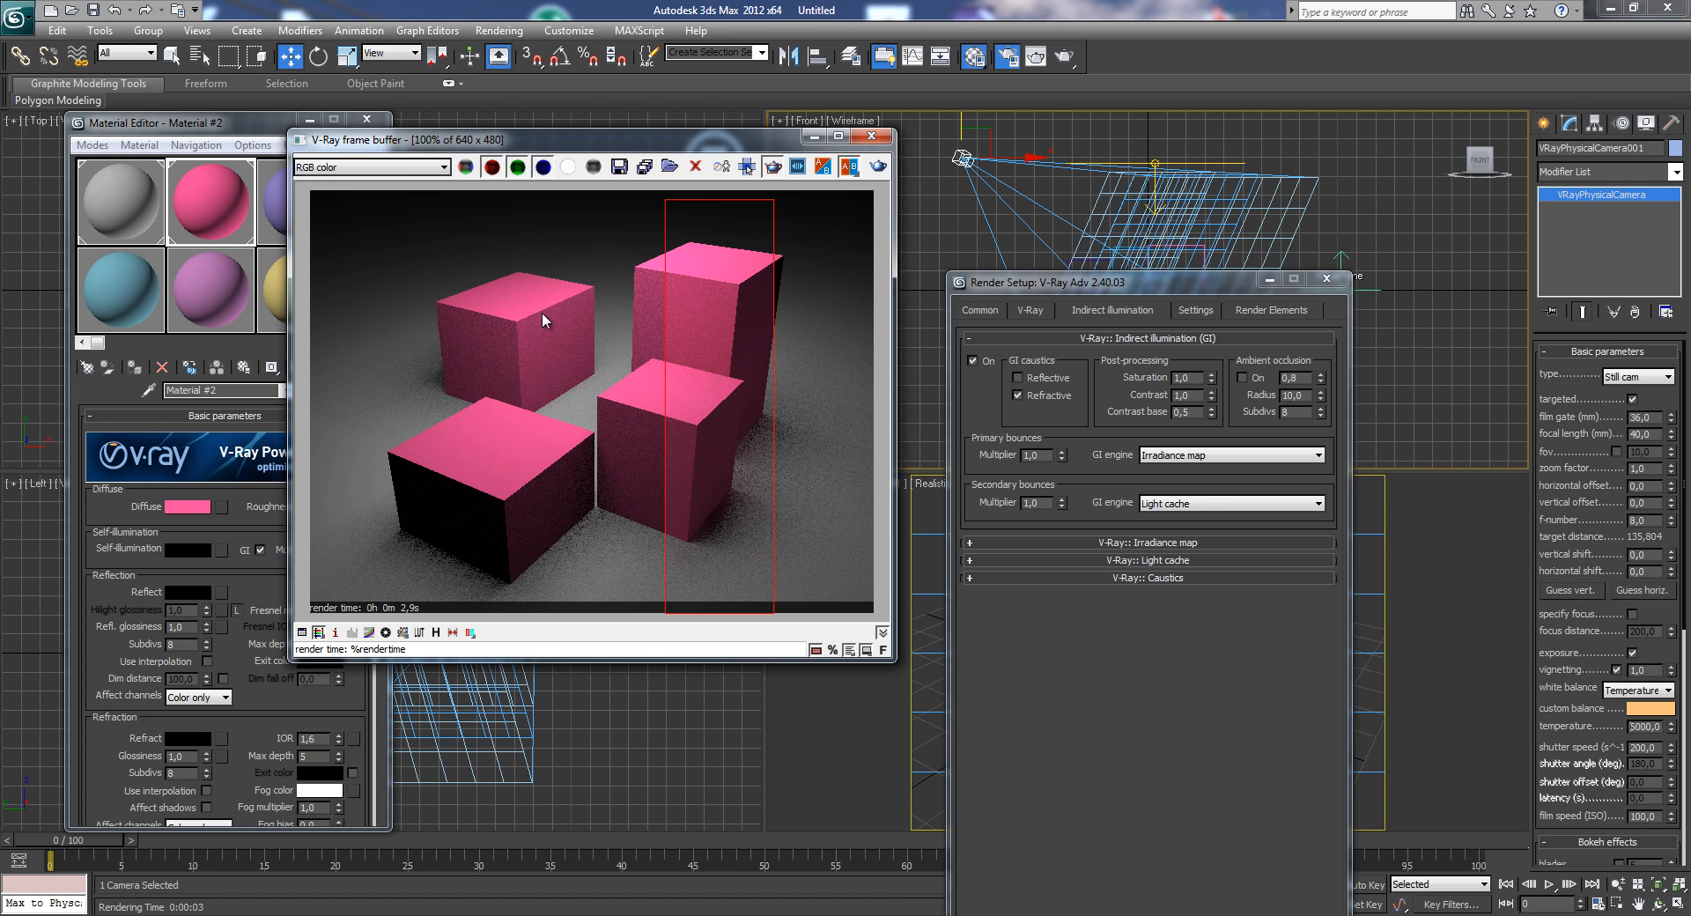
drag(641, 214, 473, 590)
click(878, 167)
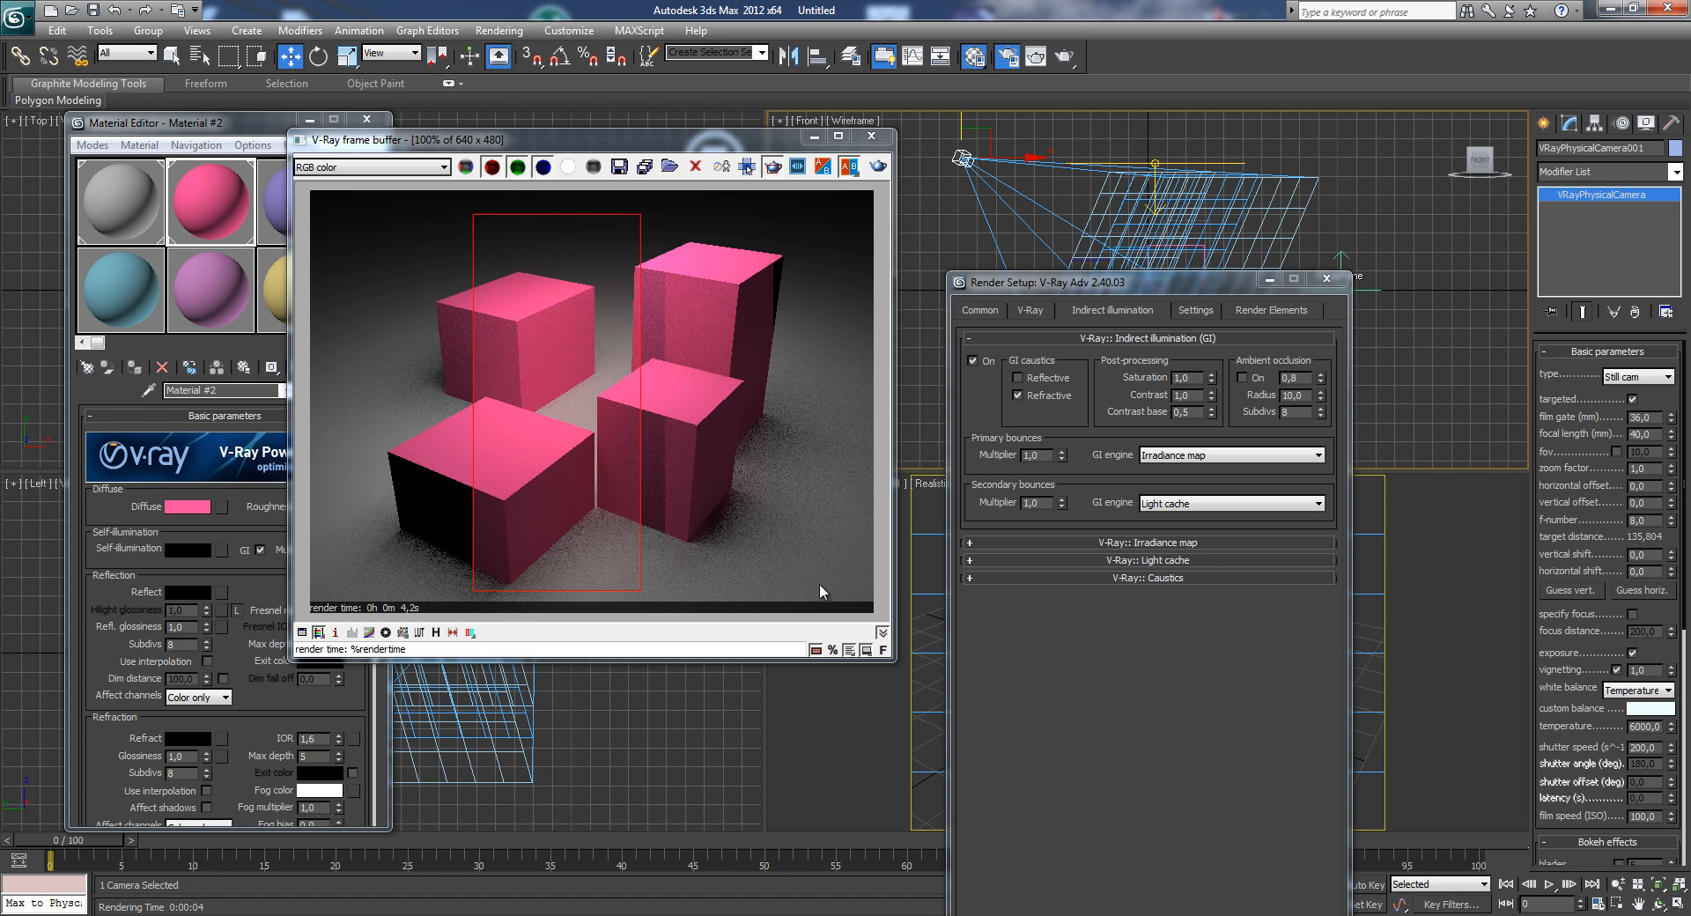
- Mark a region over the tallest box and its front neighbor, set the camera's white balance temperature to 3000, and render it
drag(728, 446, 648, 225)
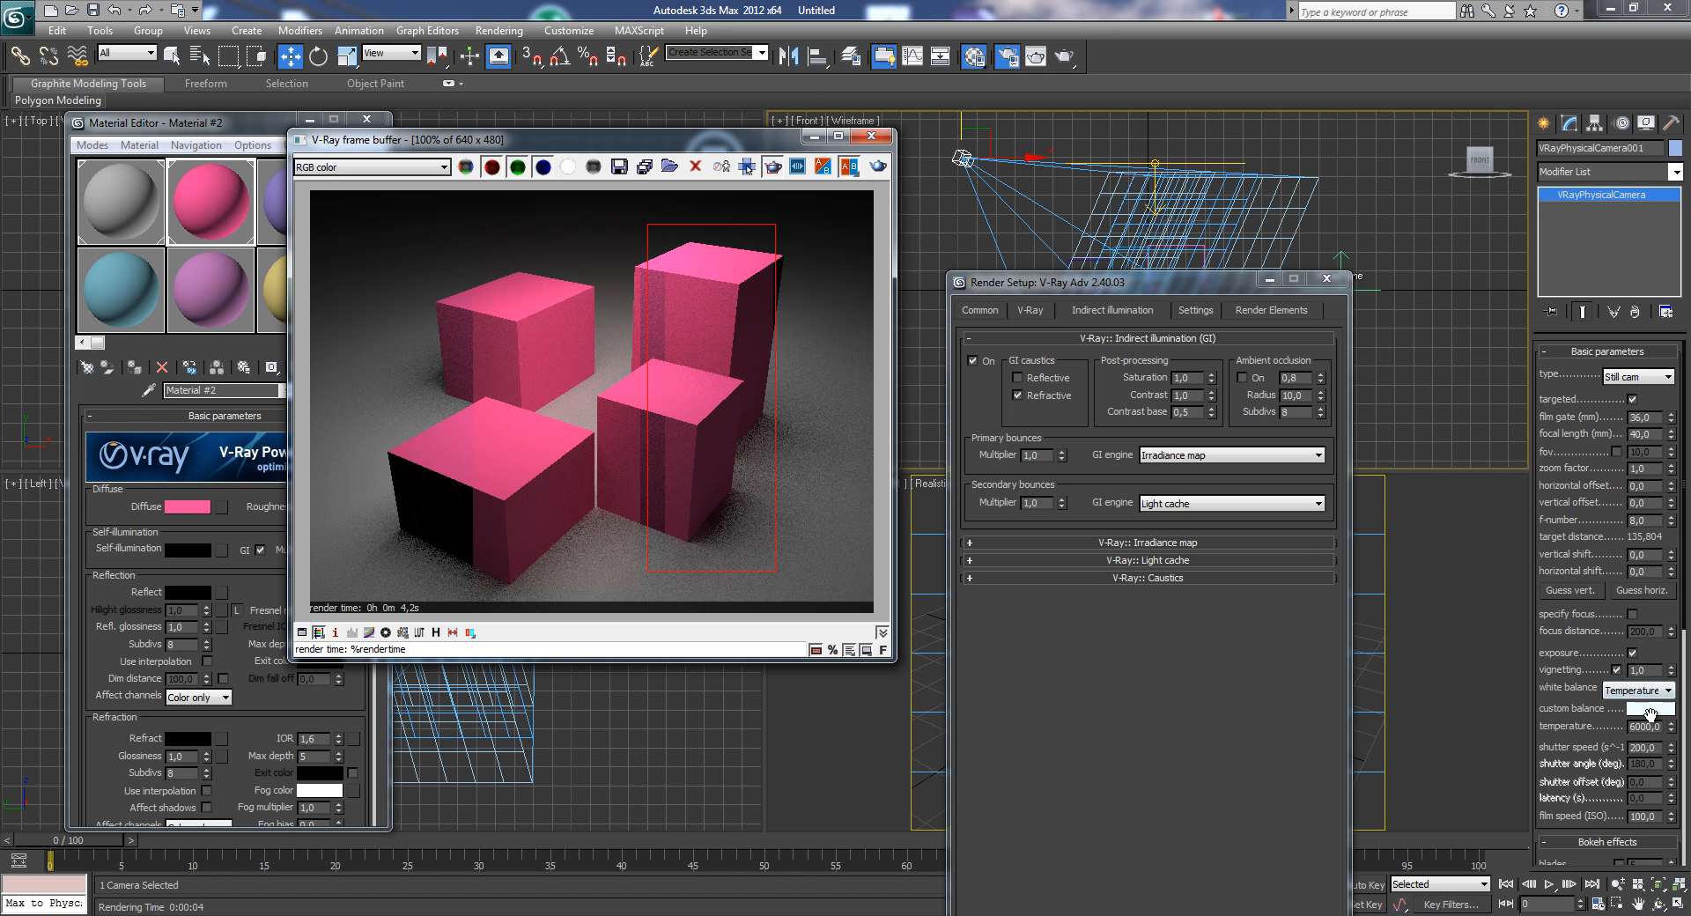
drag(1641, 724, 1619, 725)
text(30)
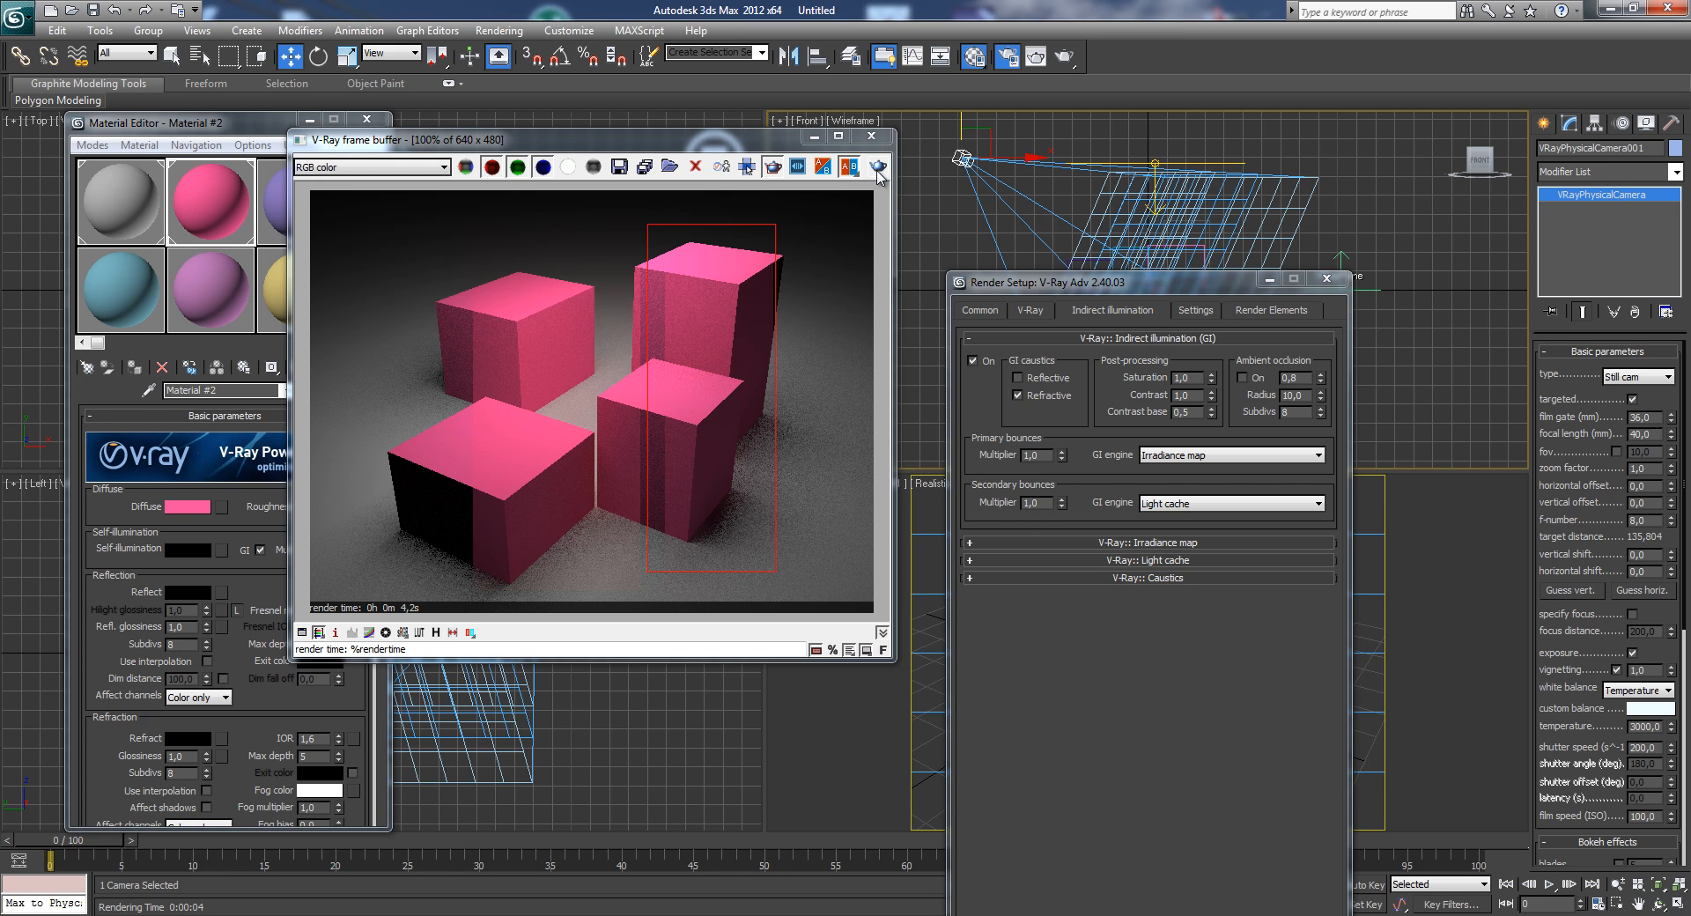
click(878, 167)
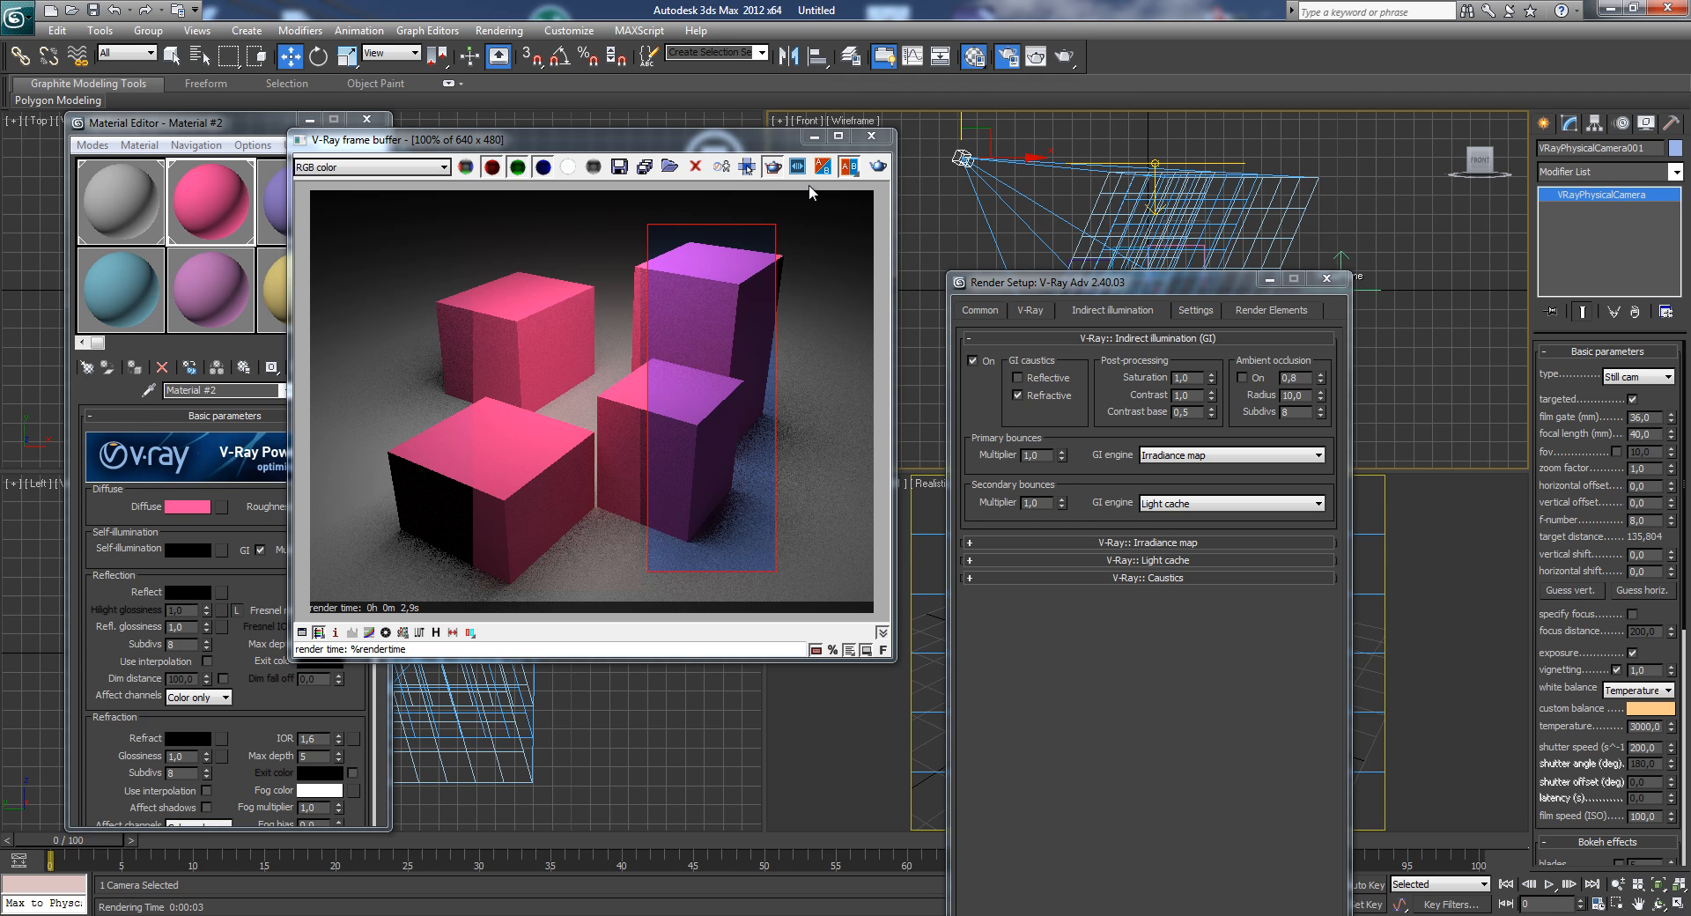
- Turn global illumination off and render the marked region over the tallest box and its front neighbor again
drag(1149, 284, 1116, 137)
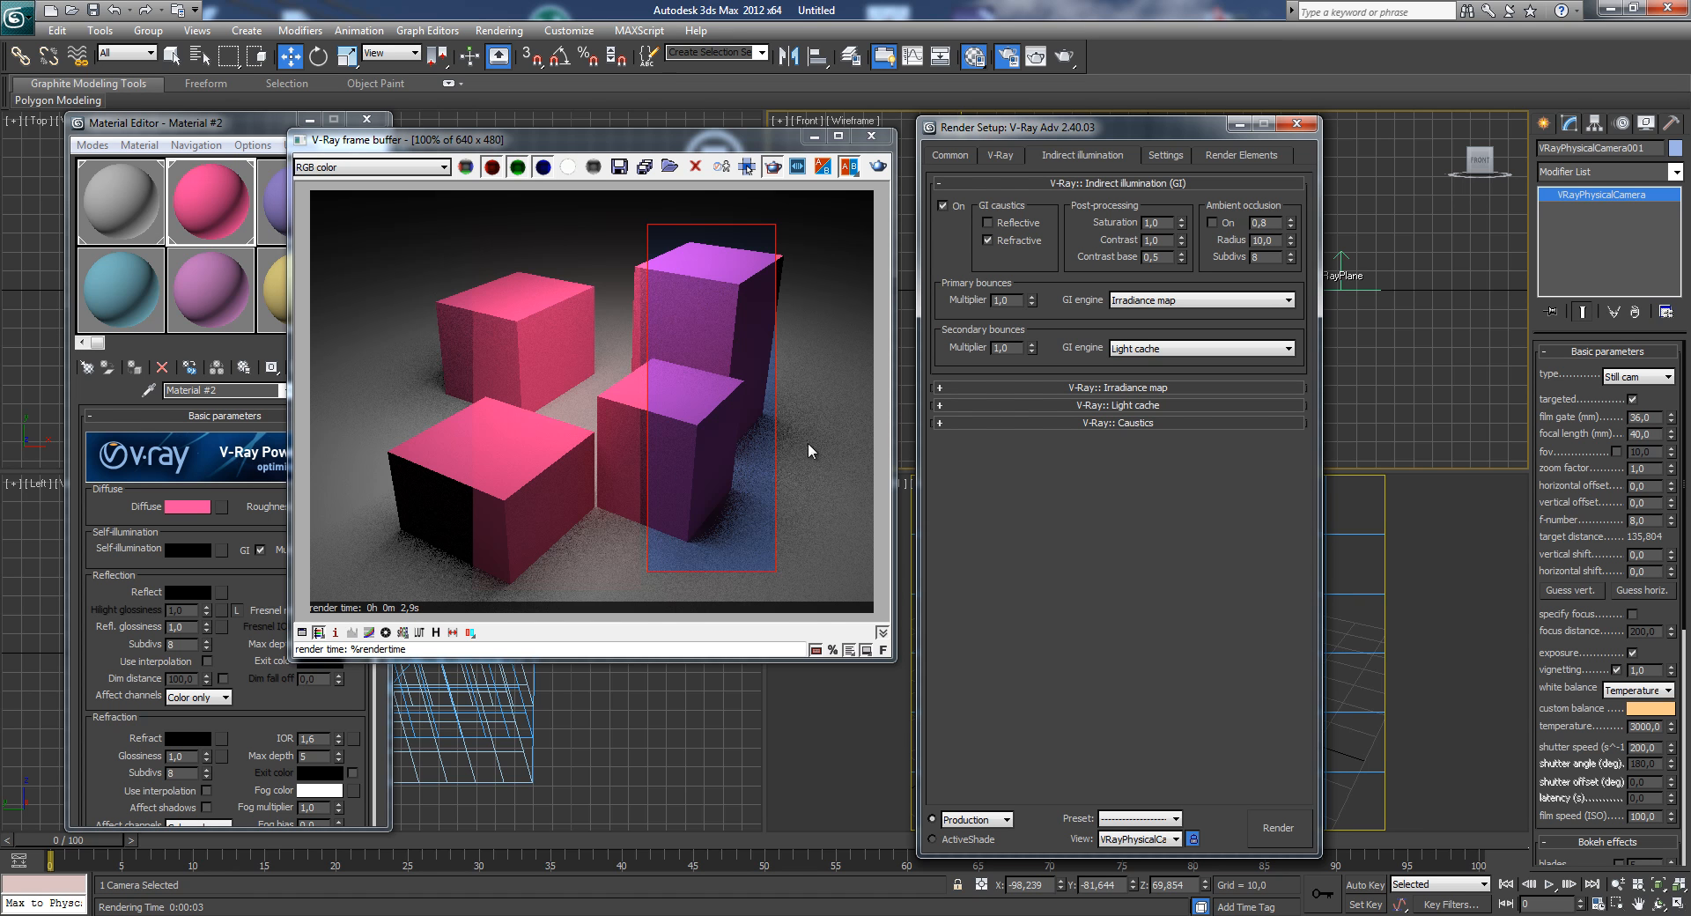
click(943, 206)
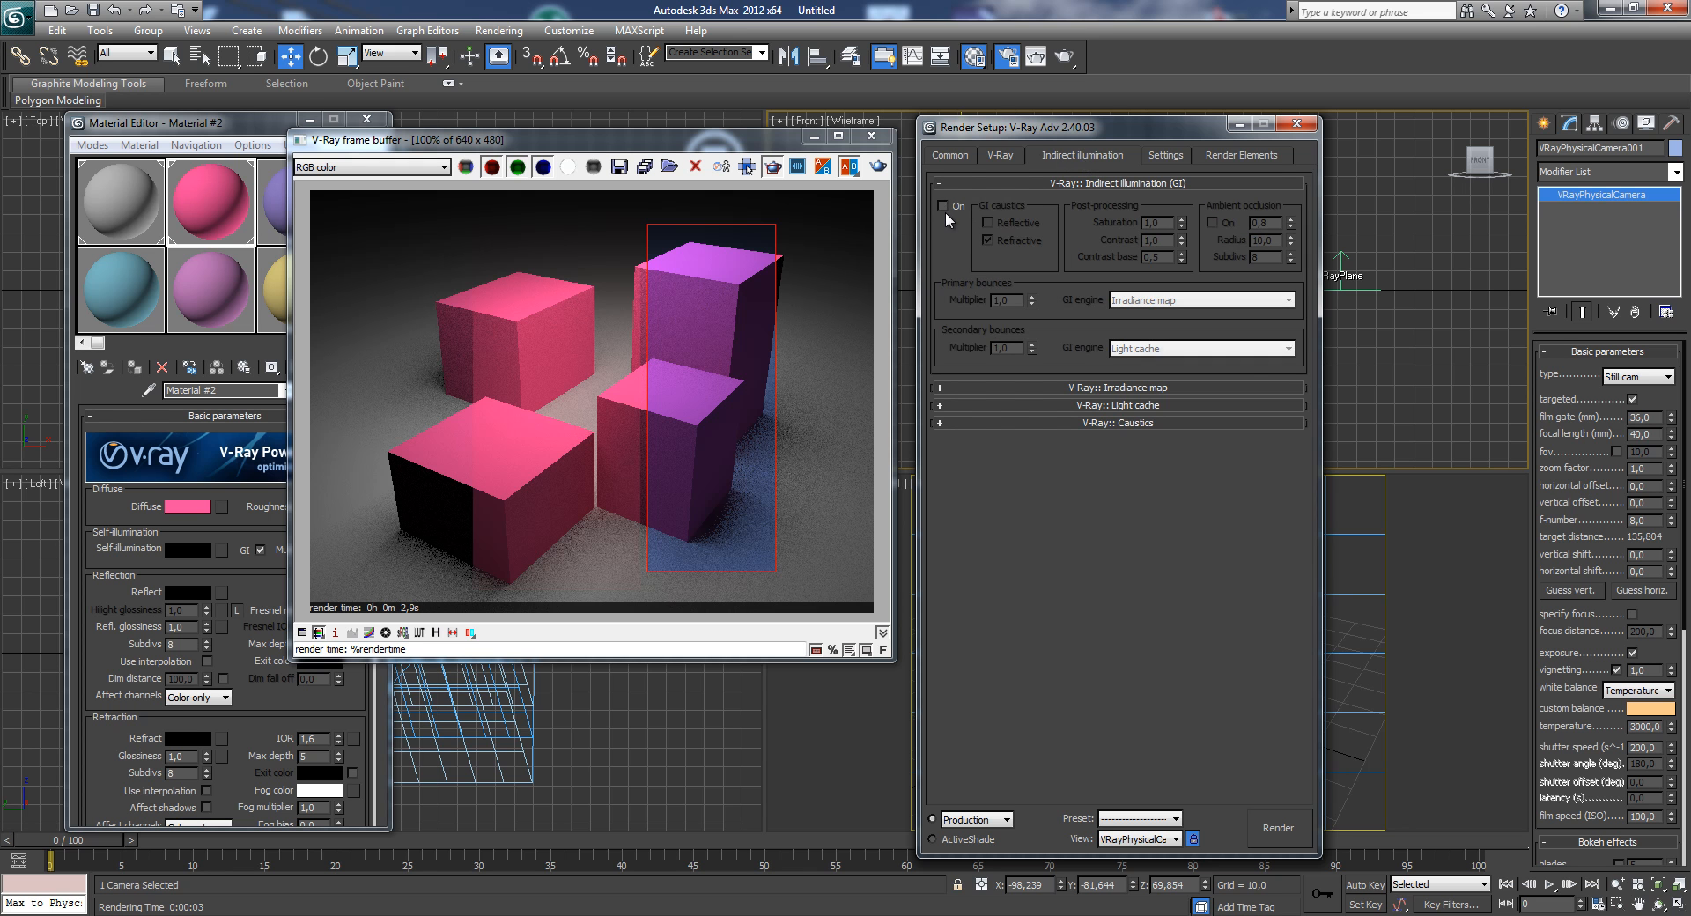
click(1265, 827)
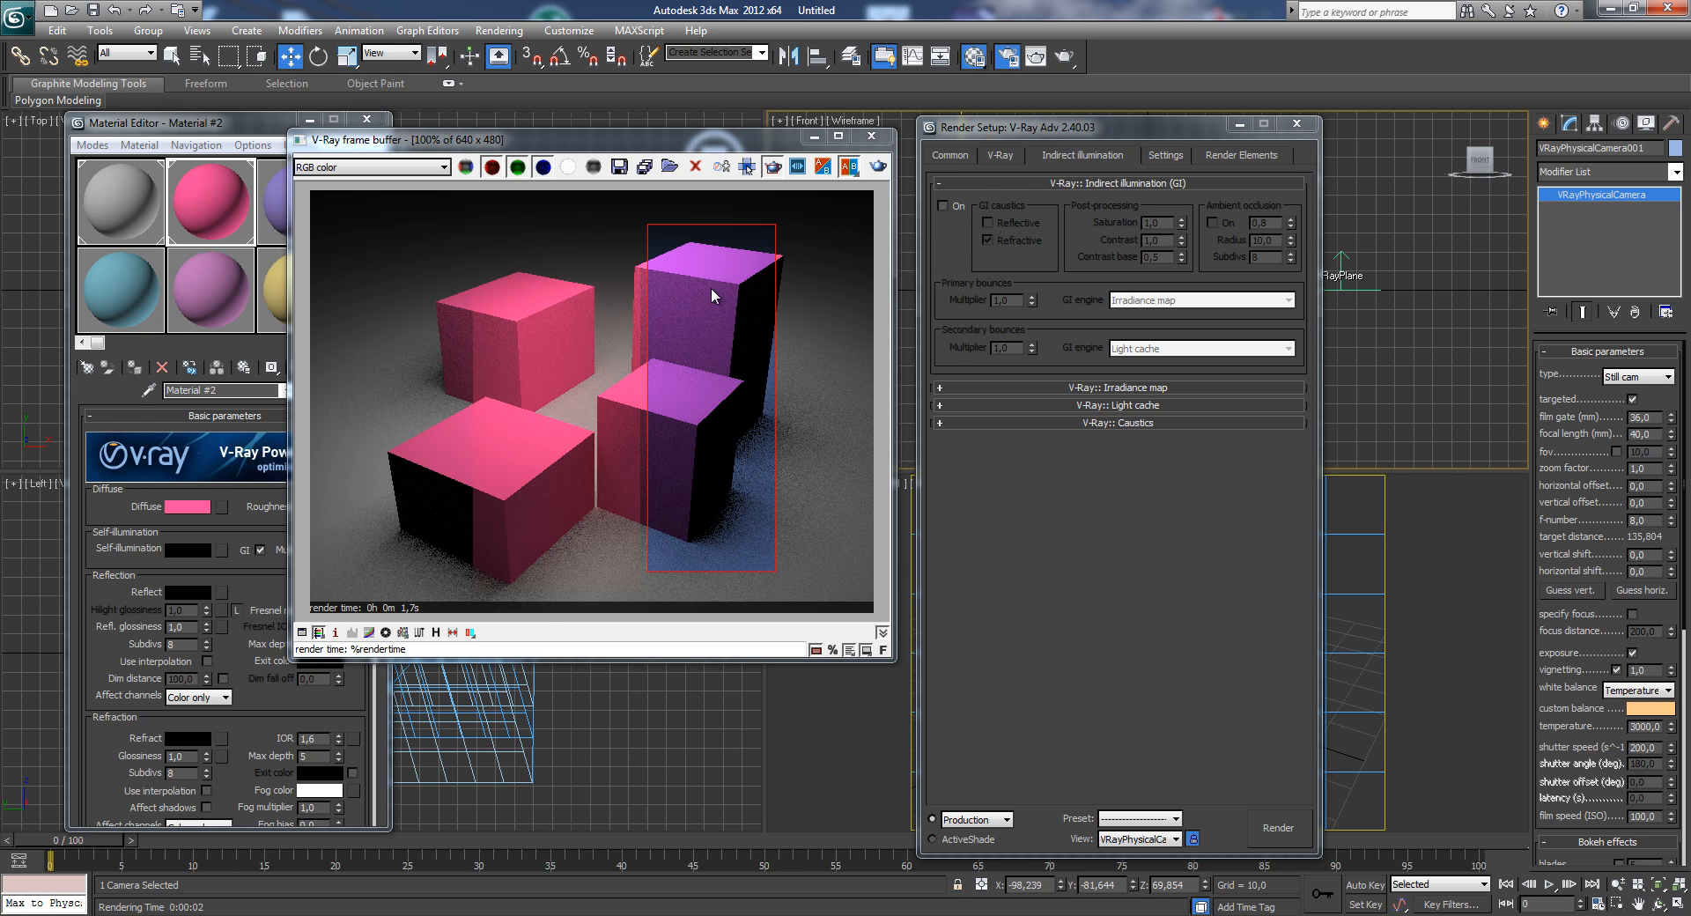
- Switch the camera's white balance to Custom and open its custom balance color, leaving the color selector without a change
click(1641, 693)
click(1636, 704)
click(1650, 709)
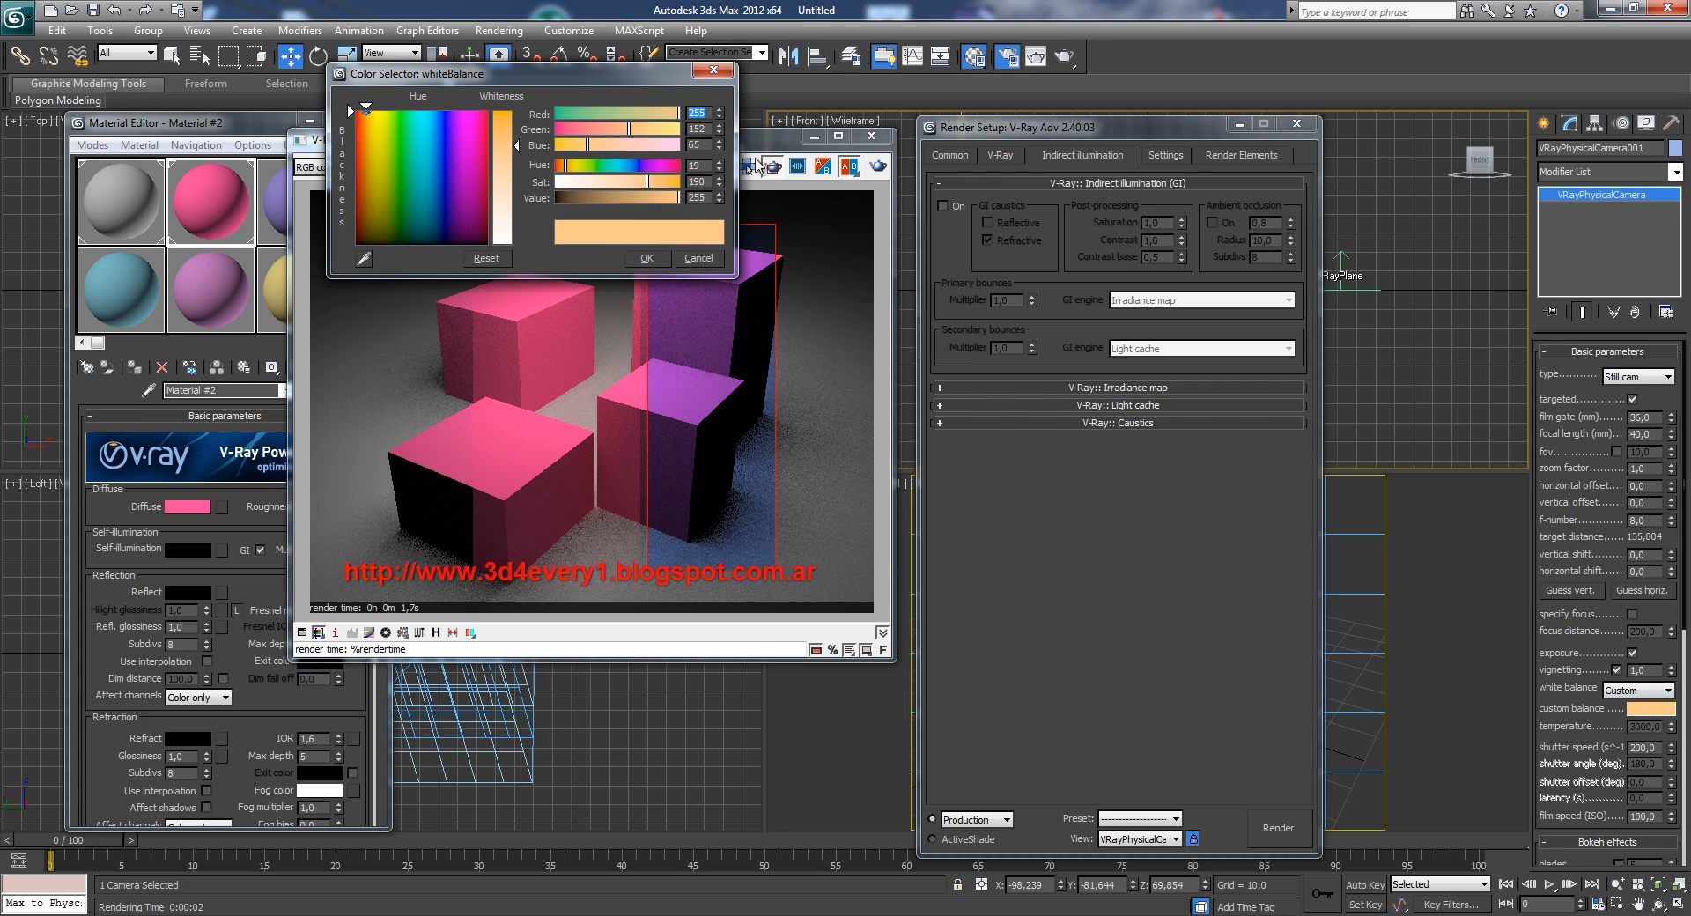
key(Escape)
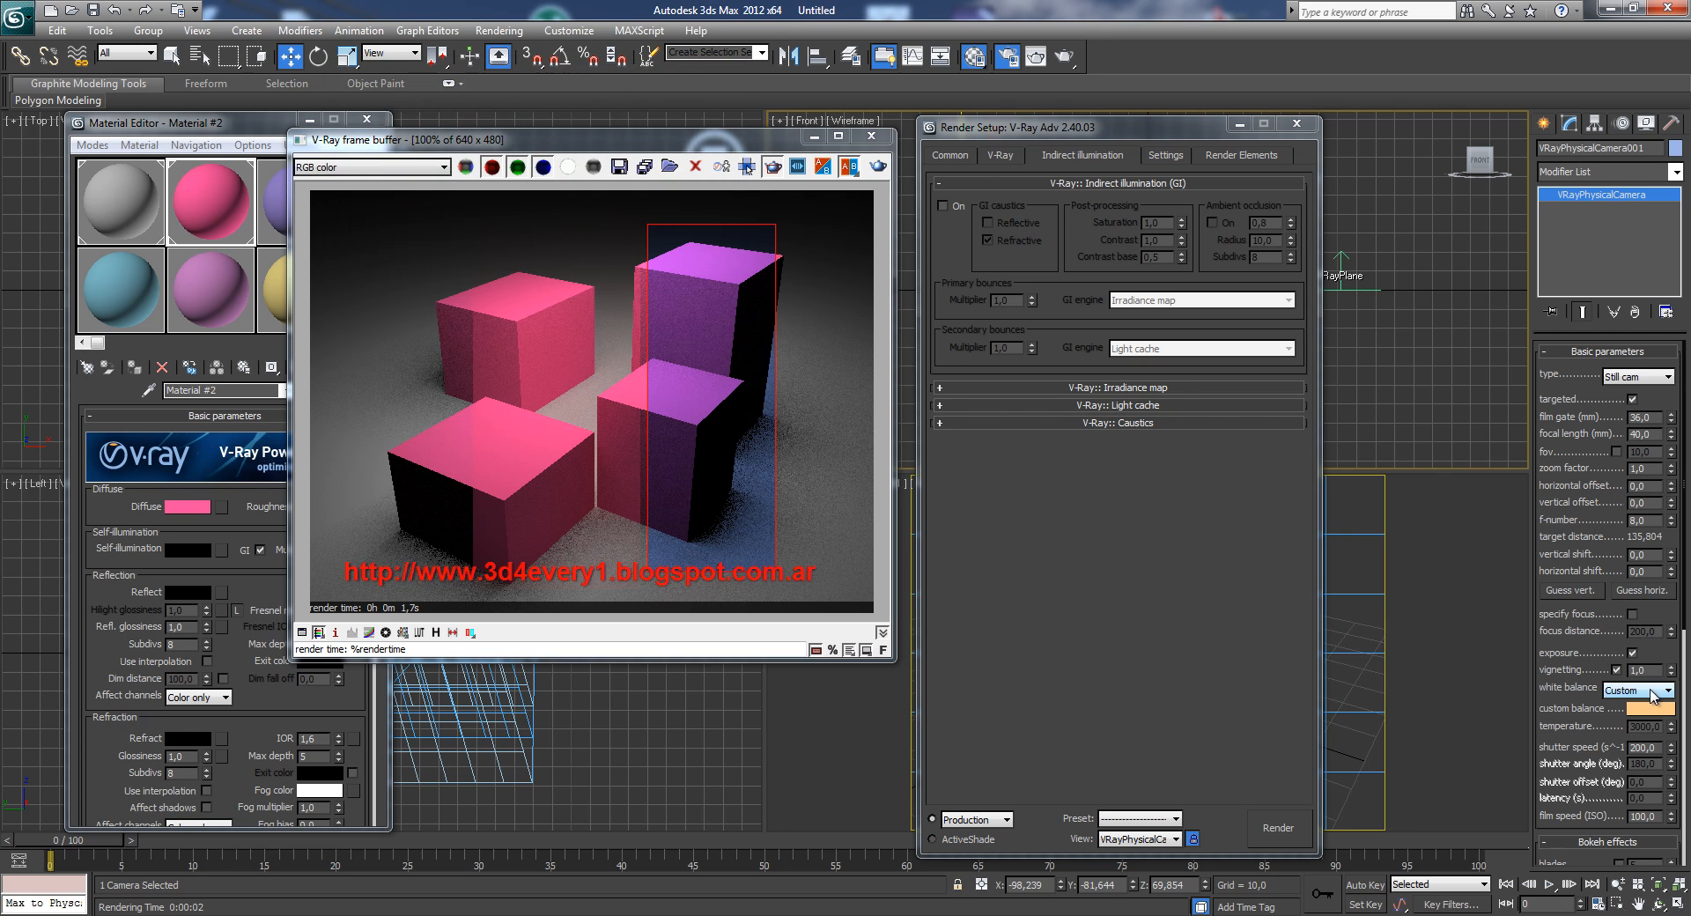
- Set the VRay physical camera's white balance to Neutral and render the marked region
click(1652, 695)
click(1632, 724)
click(1652, 691)
click(1634, 703)
click(1277, 828)
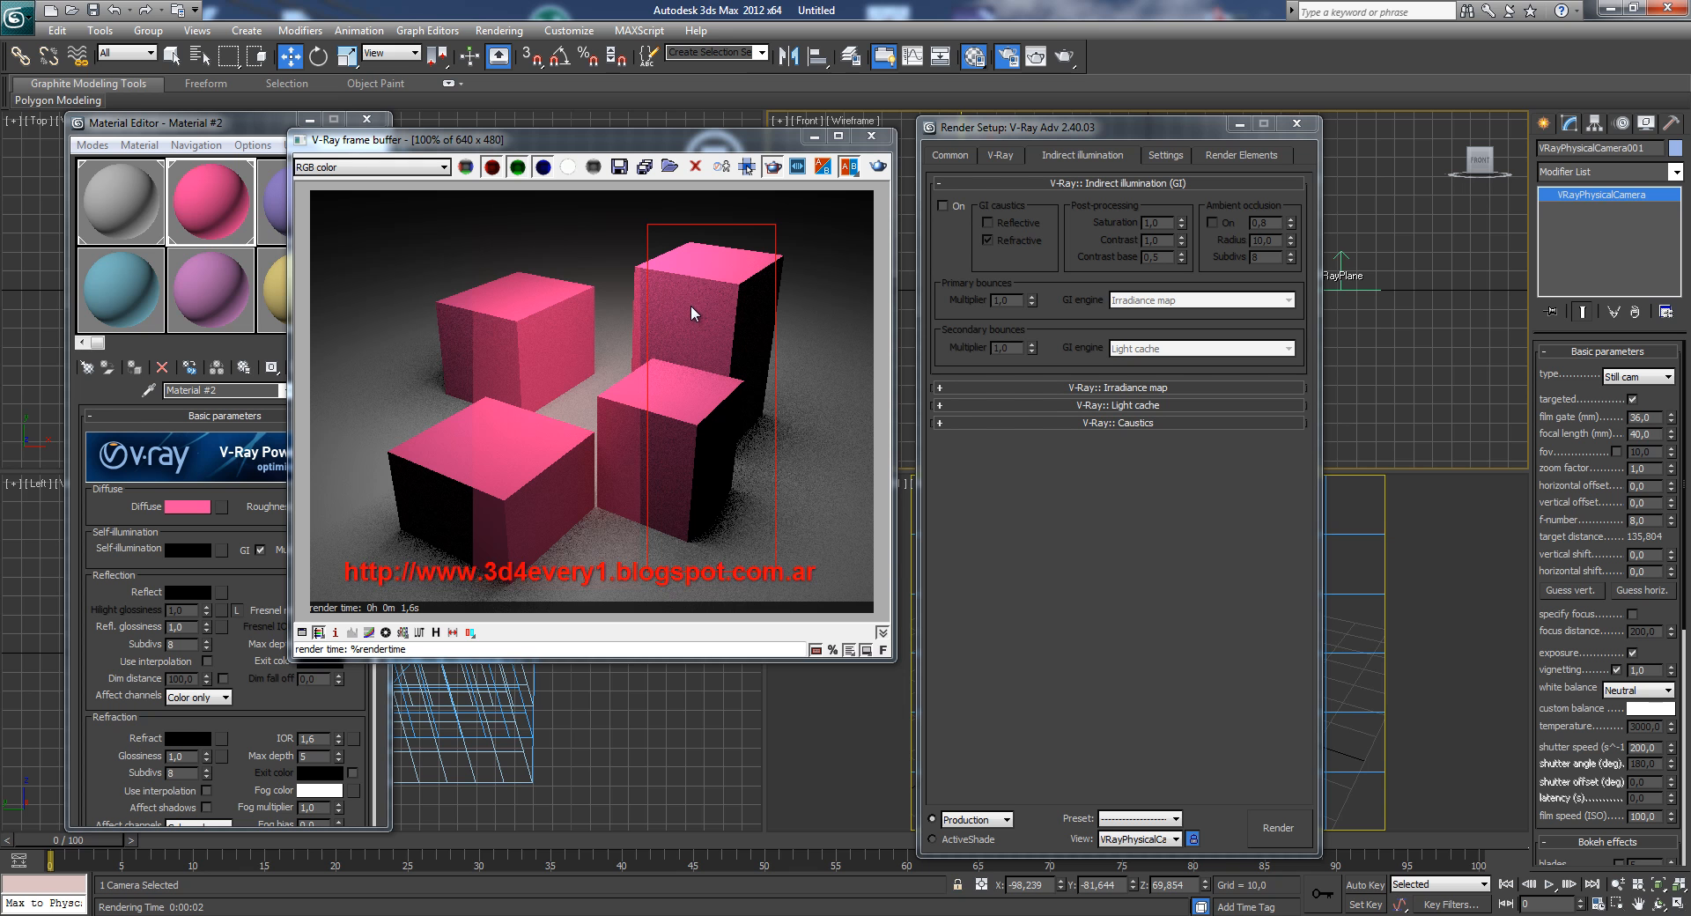
- Arrange the V-Ray frame buffer and Render Setup windows side by side, clear of the Material Editor
drag(723, 141, 839, 132)
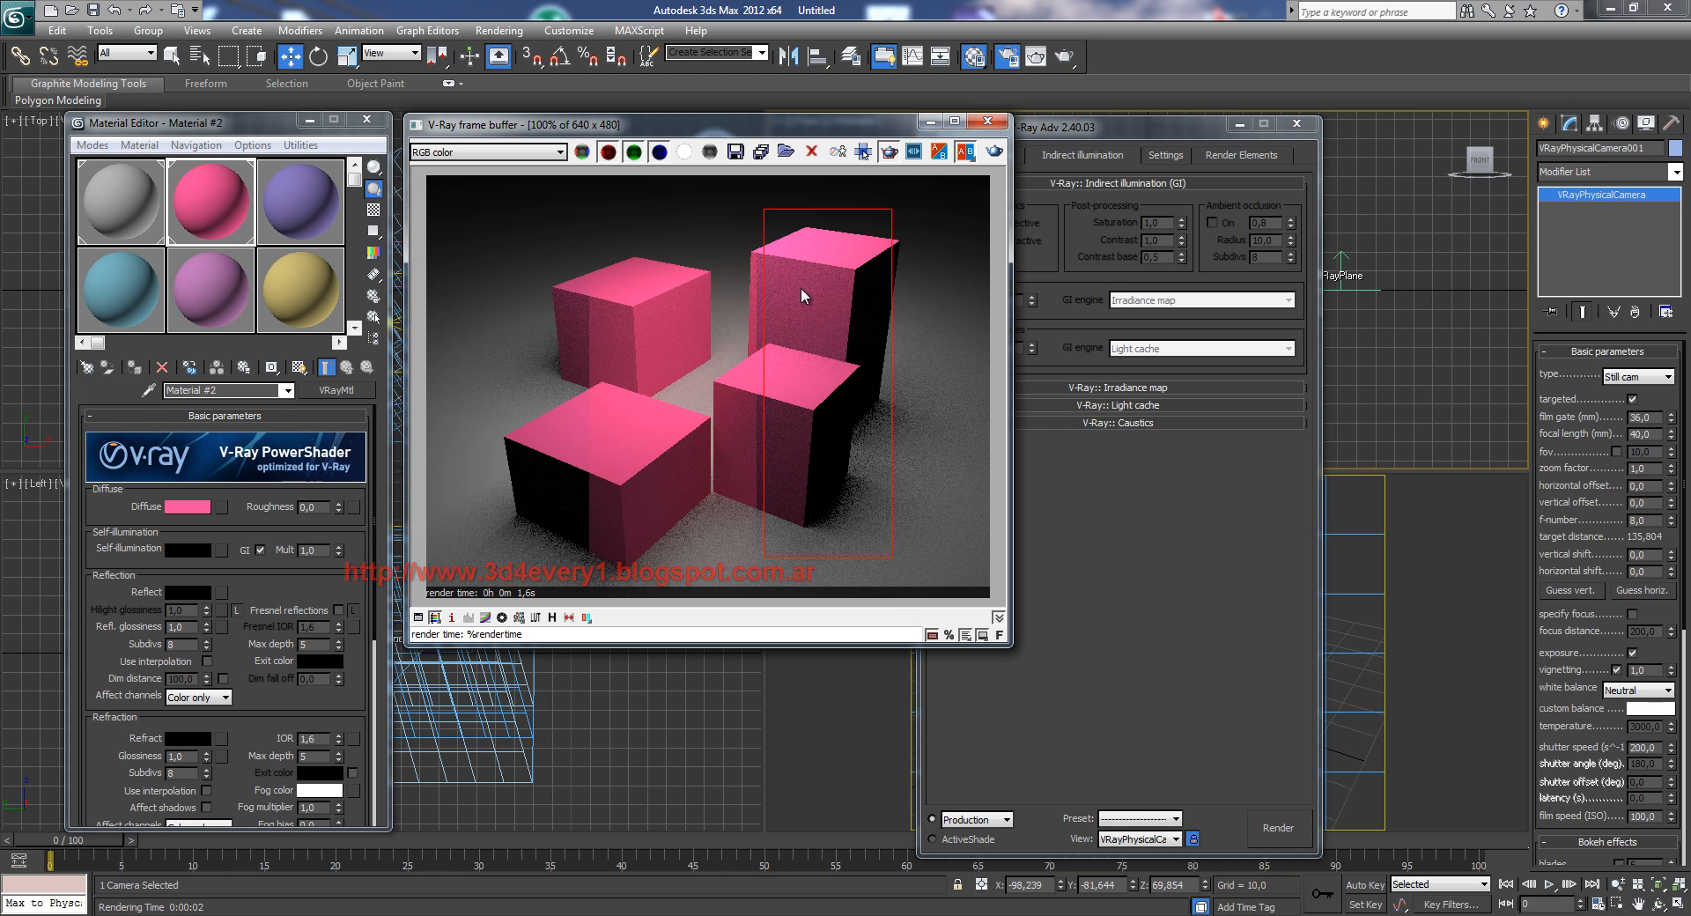
drag(1180, 134, 1275, 137)
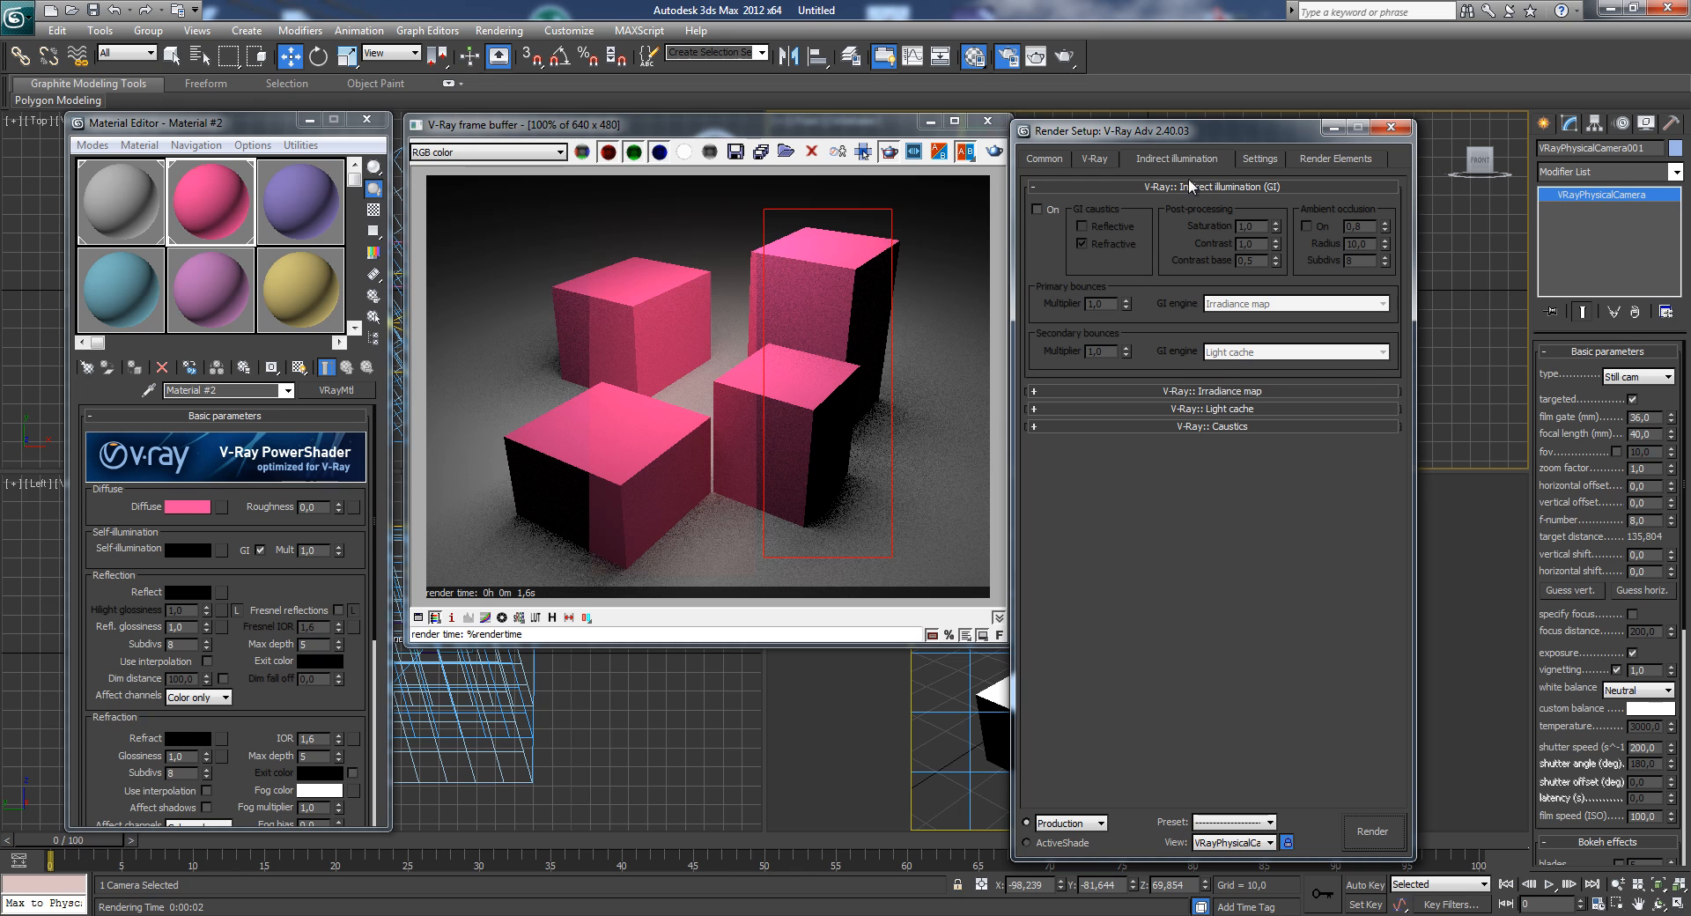
drag(1233, 134, 1240, 126)
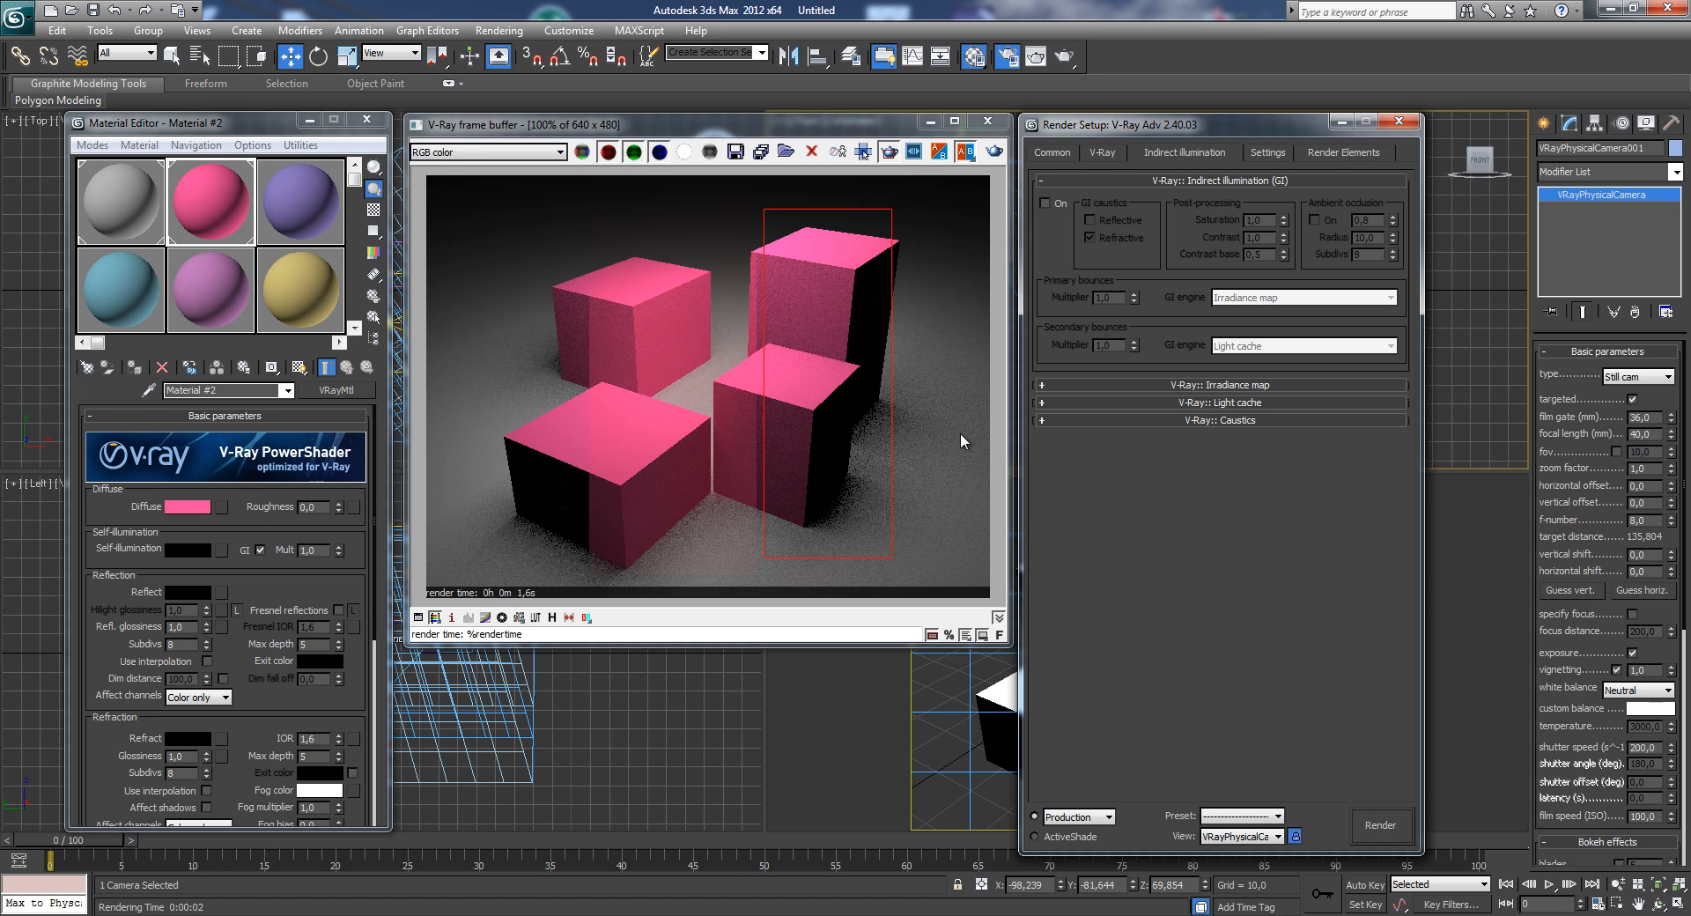
drag(861, 130, 856, 129)
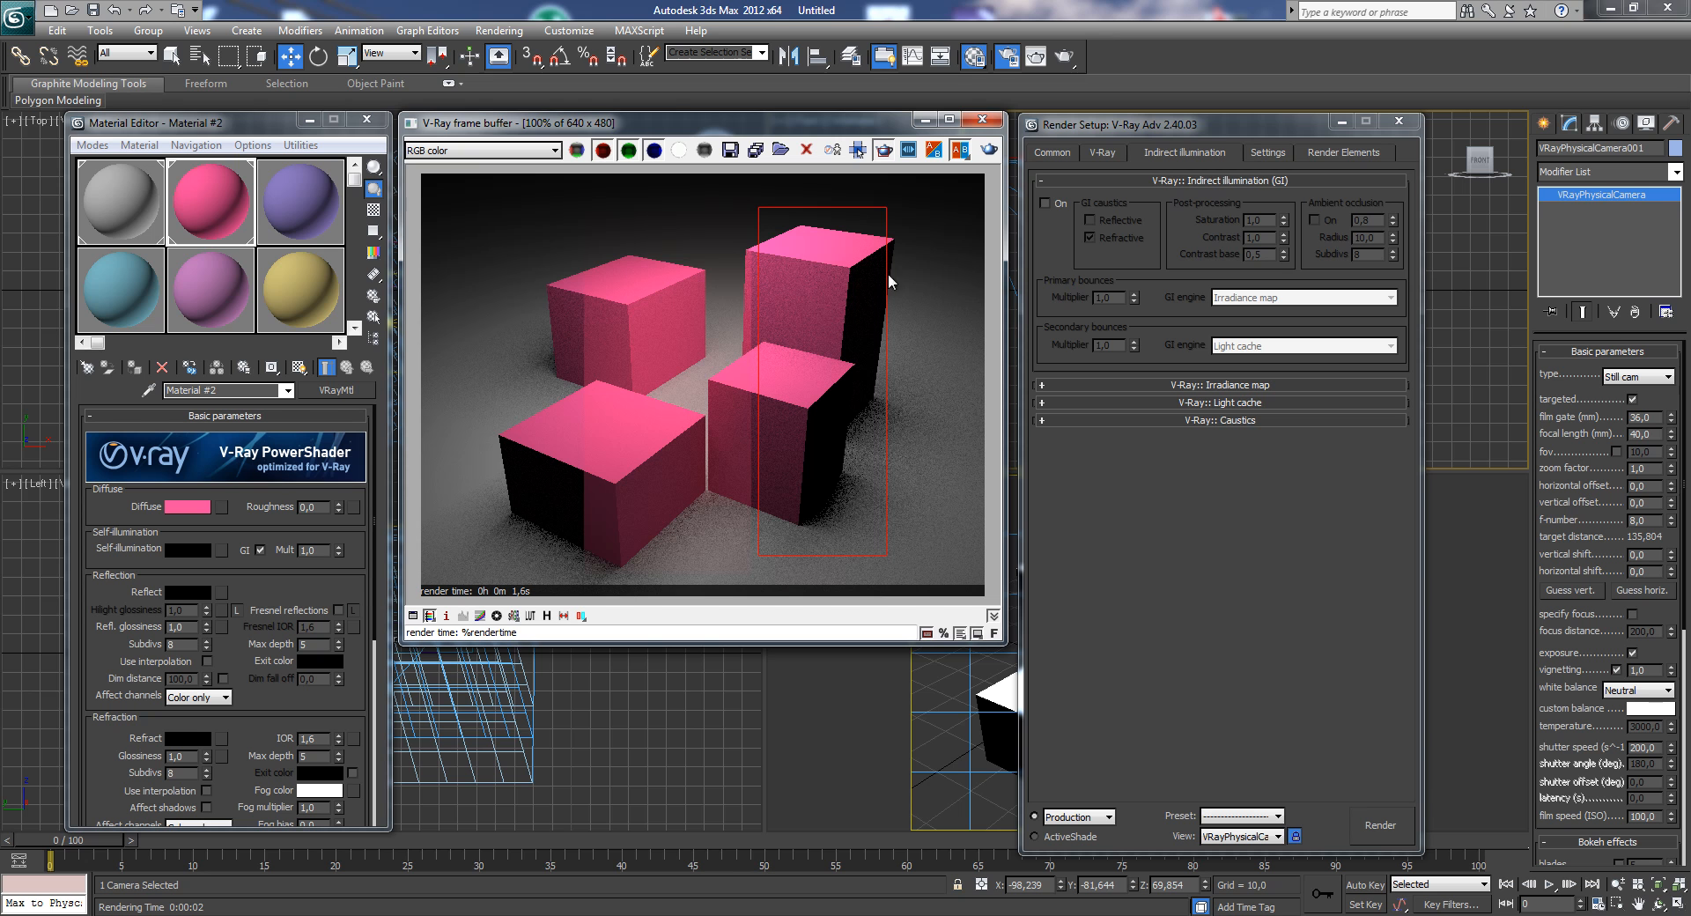
drag(1206, 122, 1202, 119)
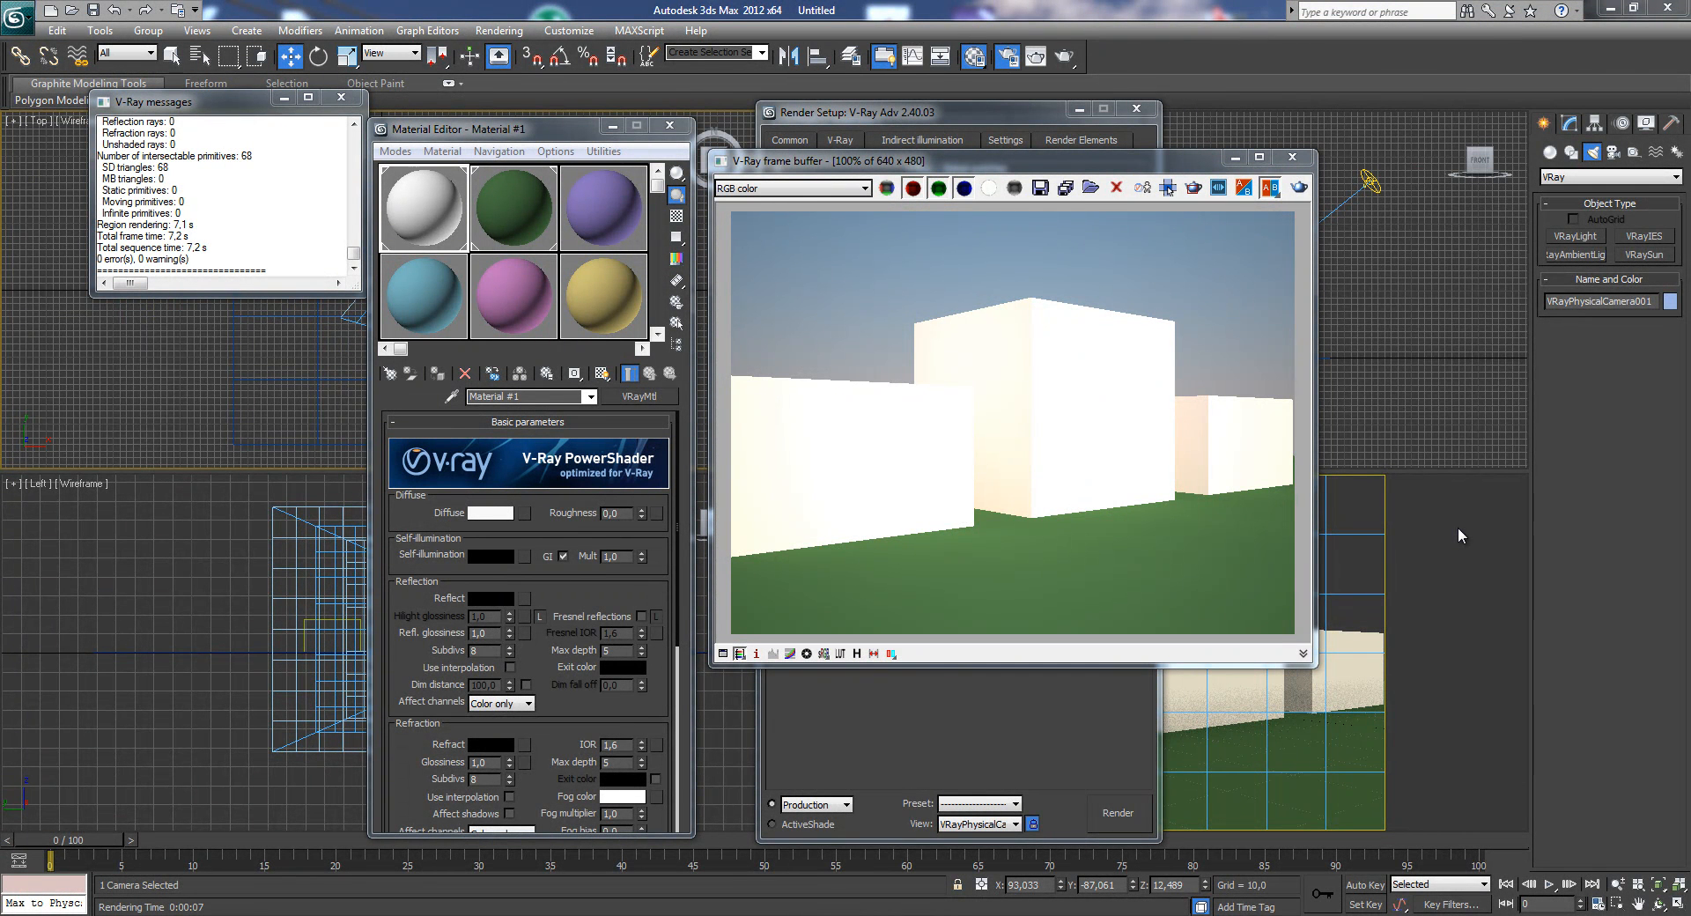
- Close the V-Ray frame buffer and place the Material Editor and Render Setup windows side by side
drag(1145, 160, 1203, 187)
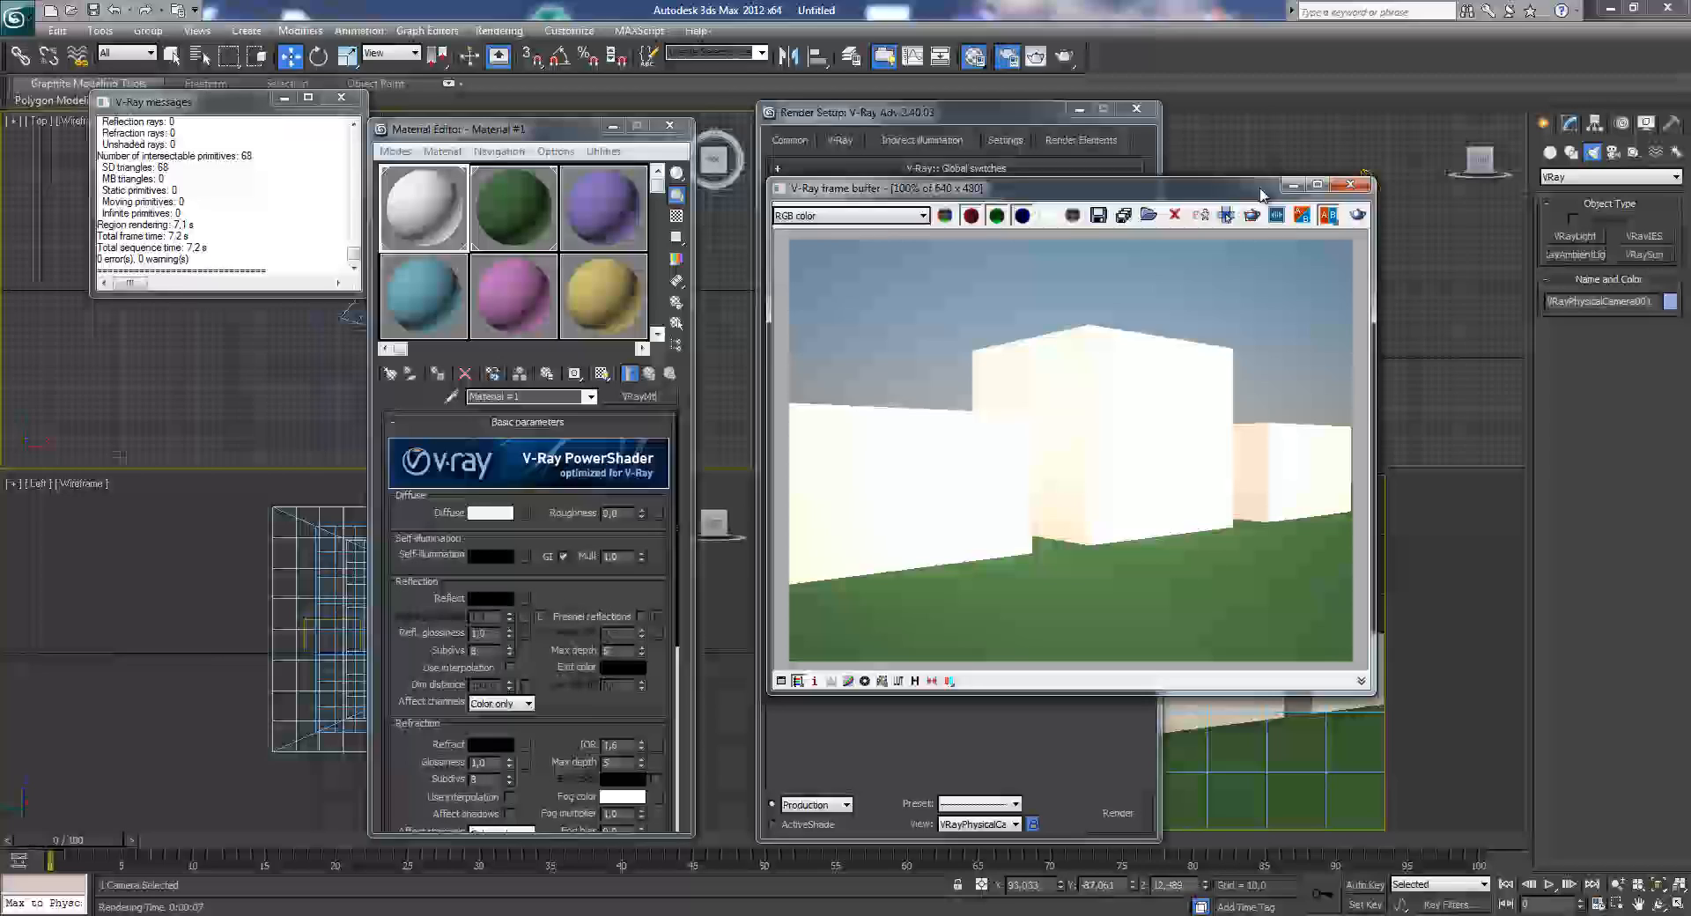
click(1350, 184)
drag(1044, 114, 1256, 204)
drag(567, 140, 846, 155)
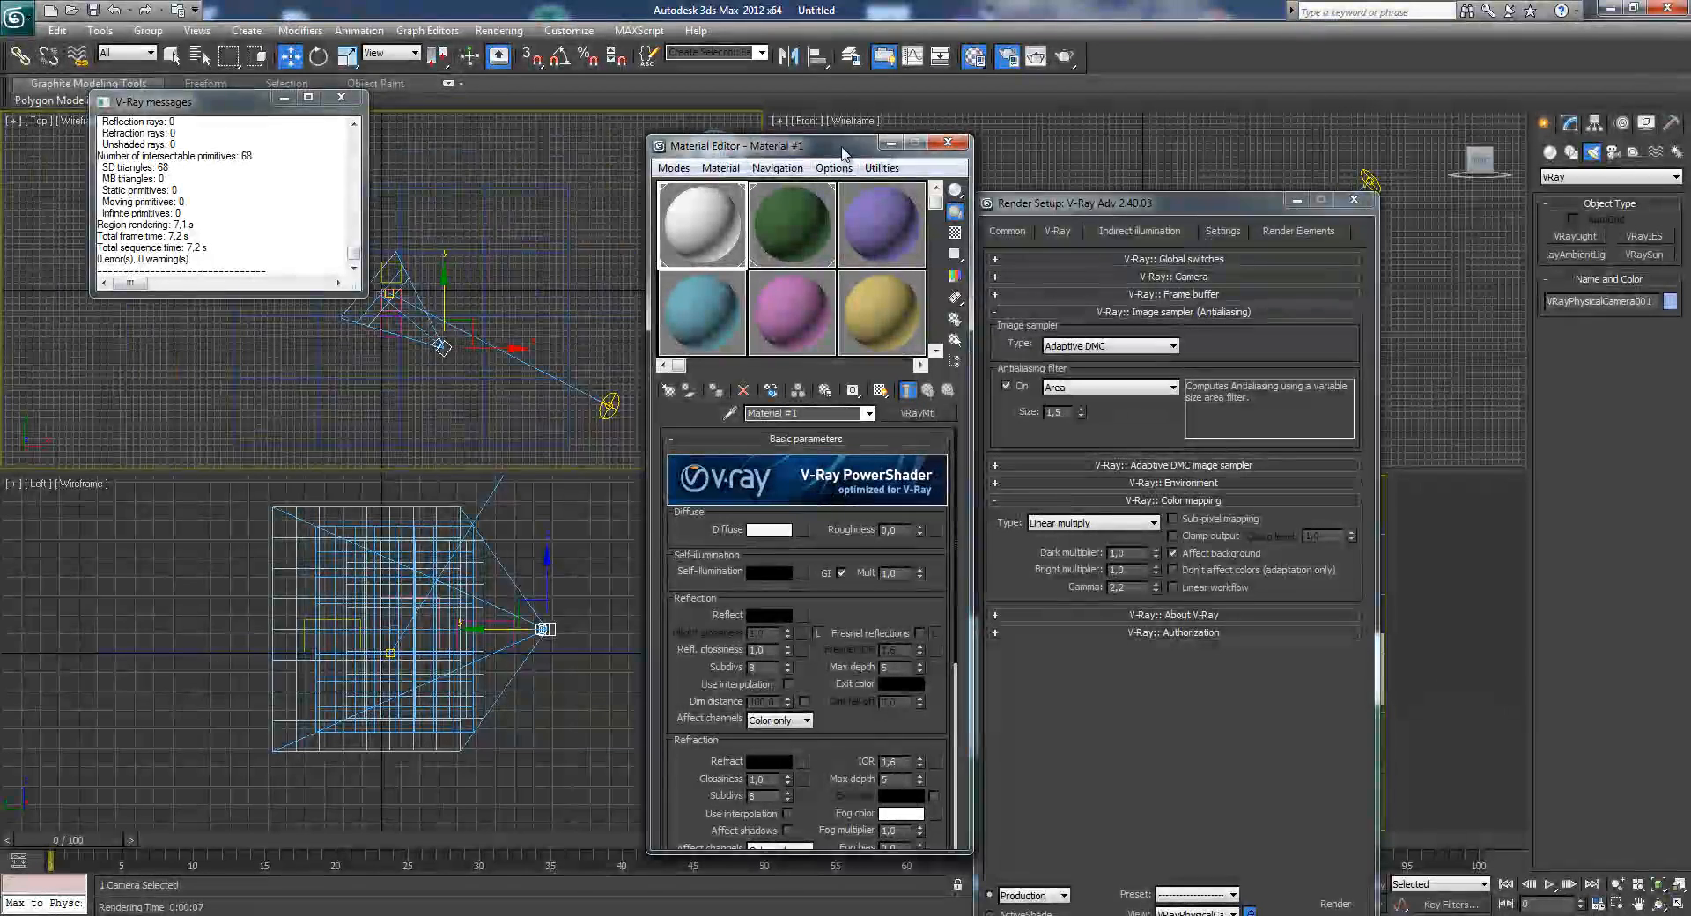
drag(757, 145, 667, 126)
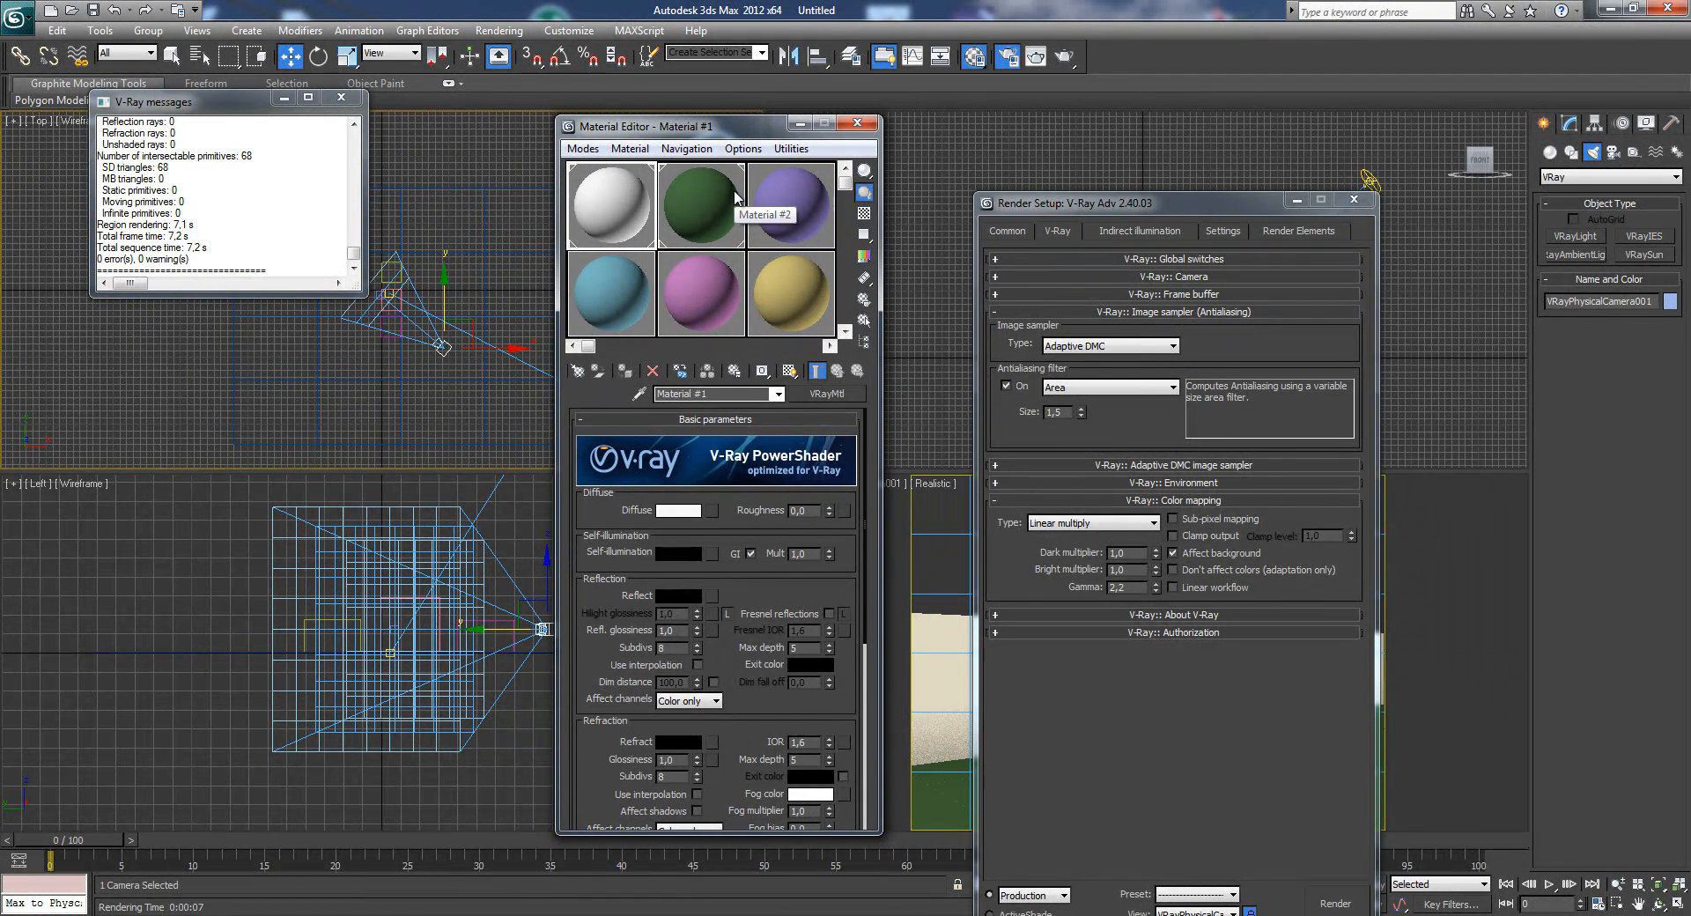
drag(1173, 200, 1208, 95)
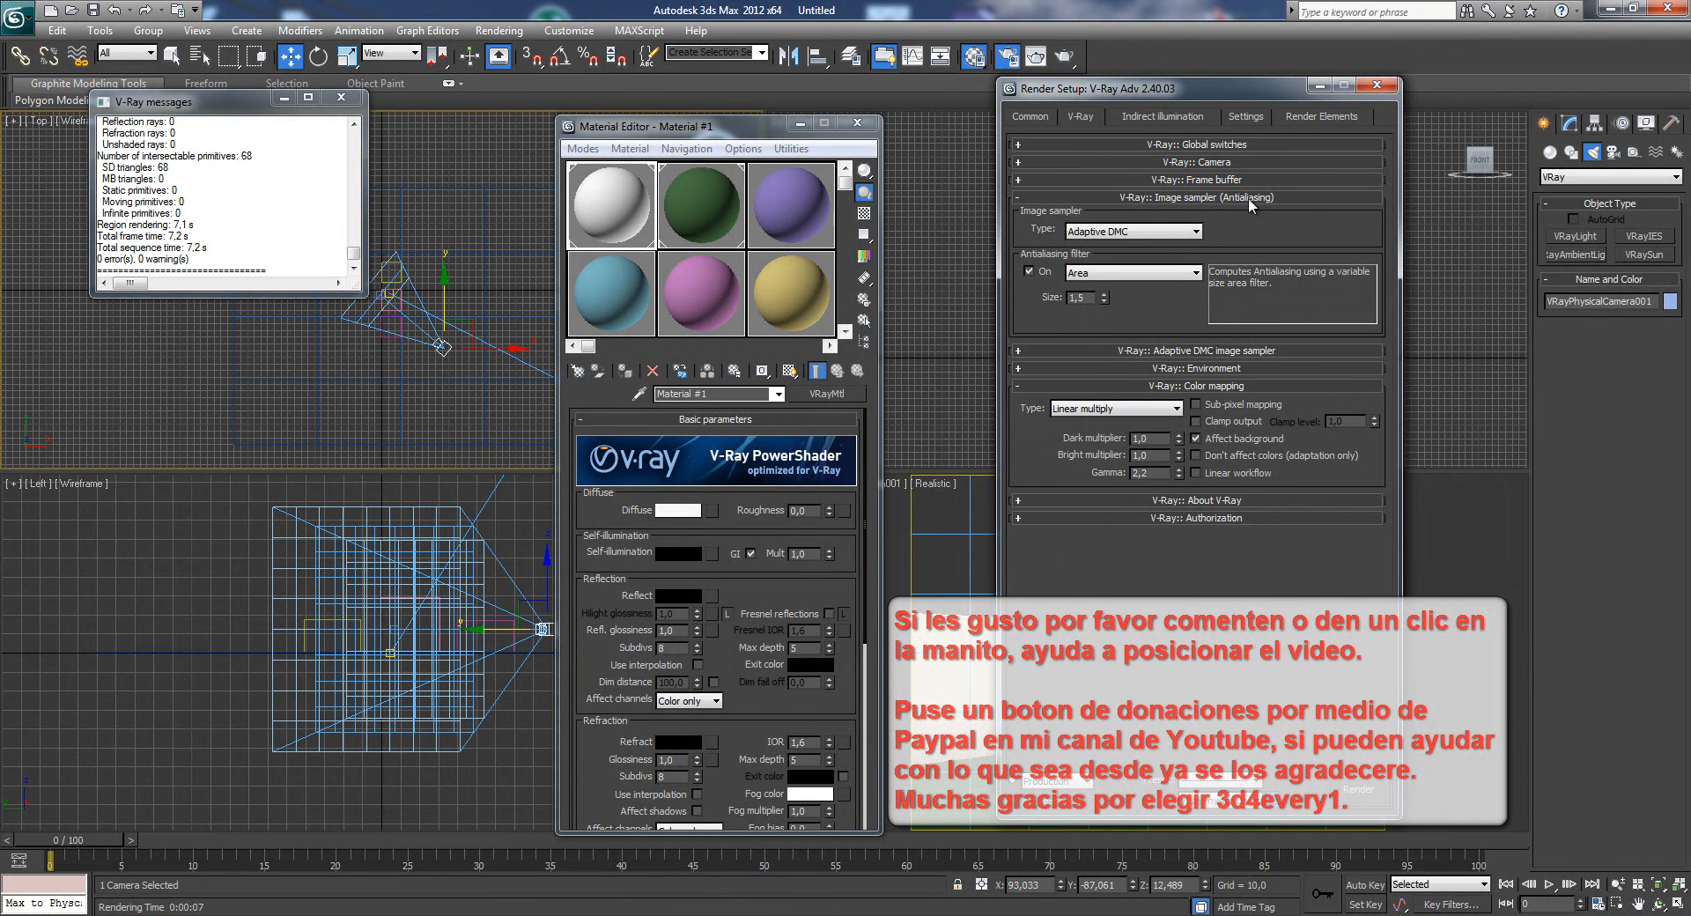
- Switch Render Setup to ActiveShade with V-Ray RT and choose VRayPhysicalCamera001 as the view to render
click(1057, 780)
click(1198, 809)
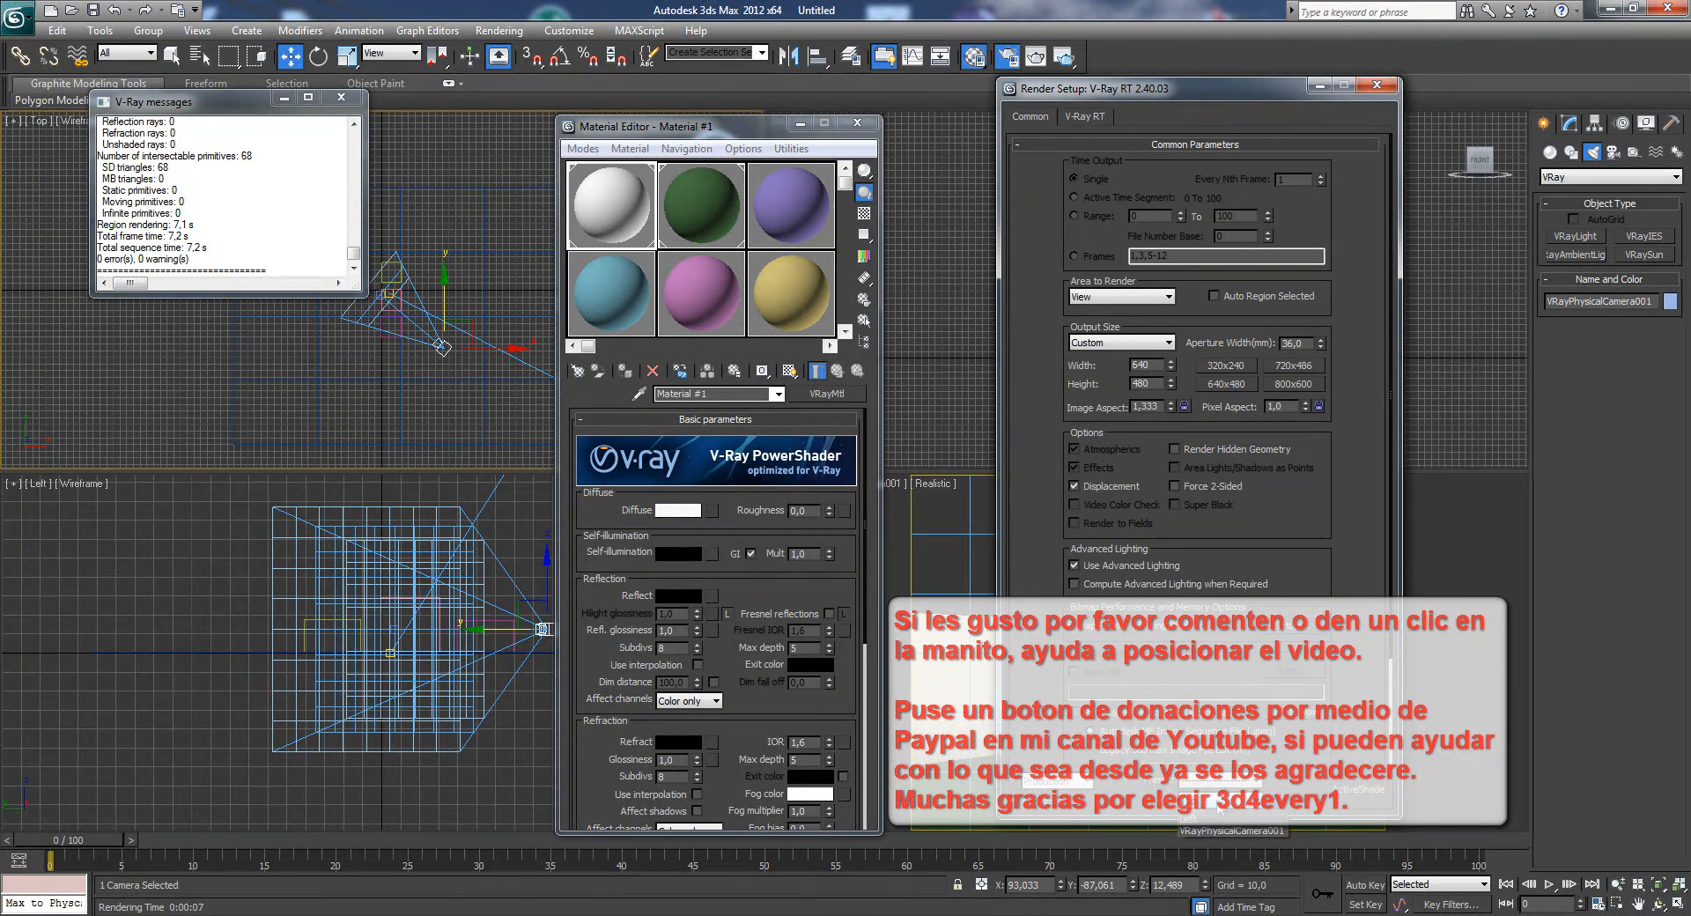
click(1213, 861)
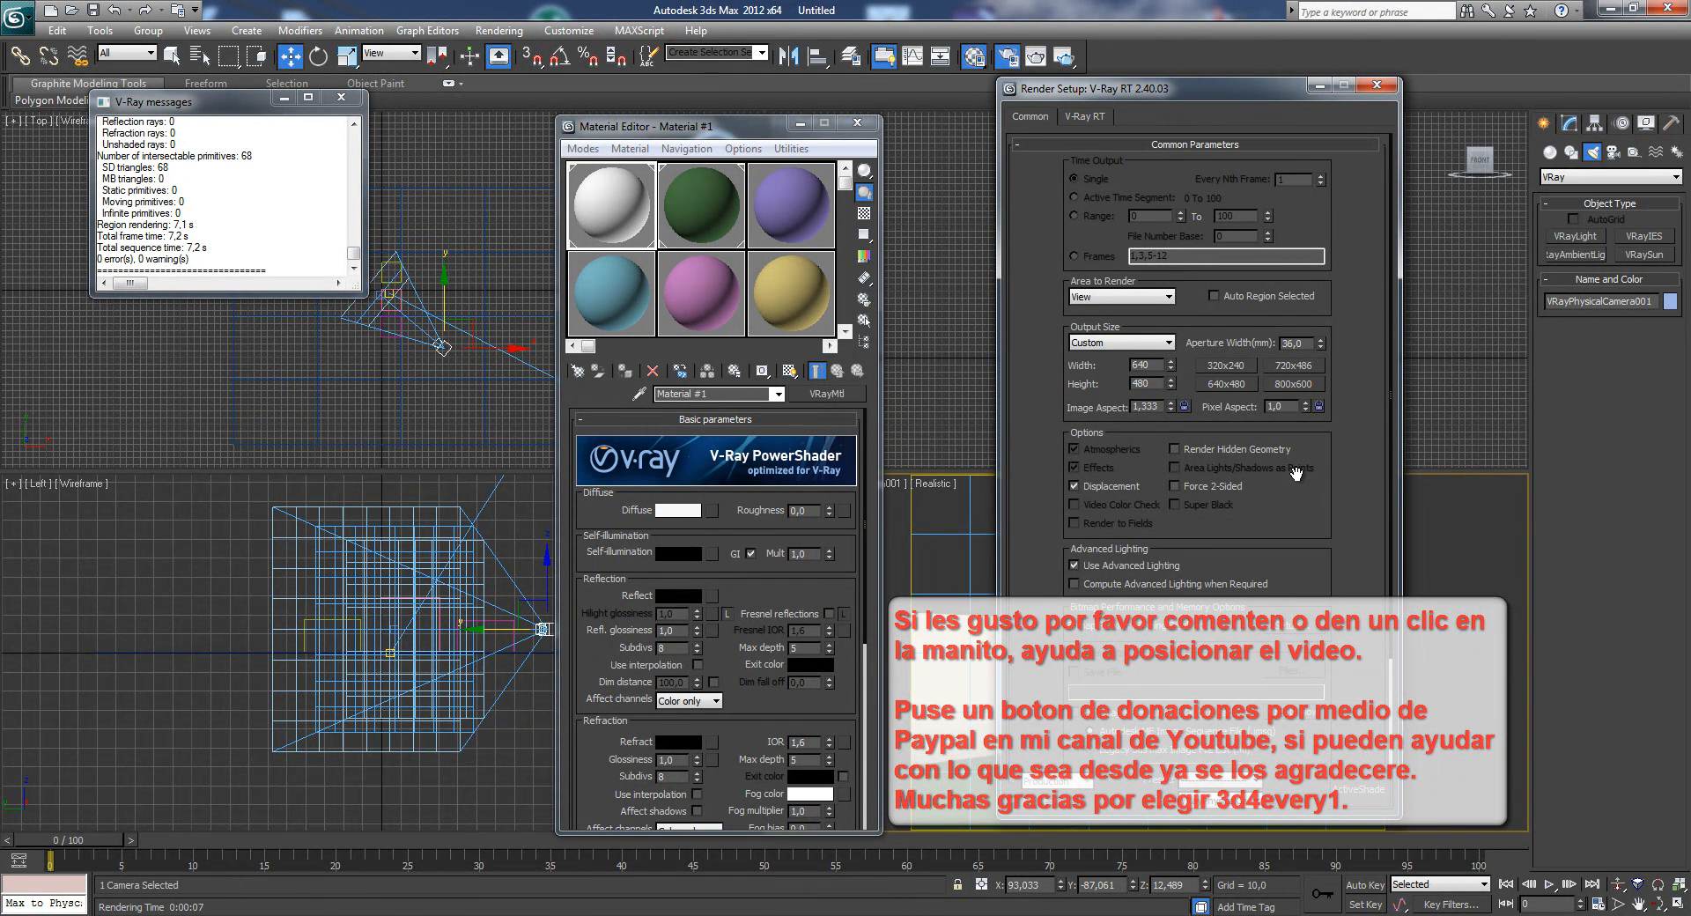
- Show the V-Ray RT settings and start an ActiveShade render of the camera view
key(shift+q)
click(1091, 114)
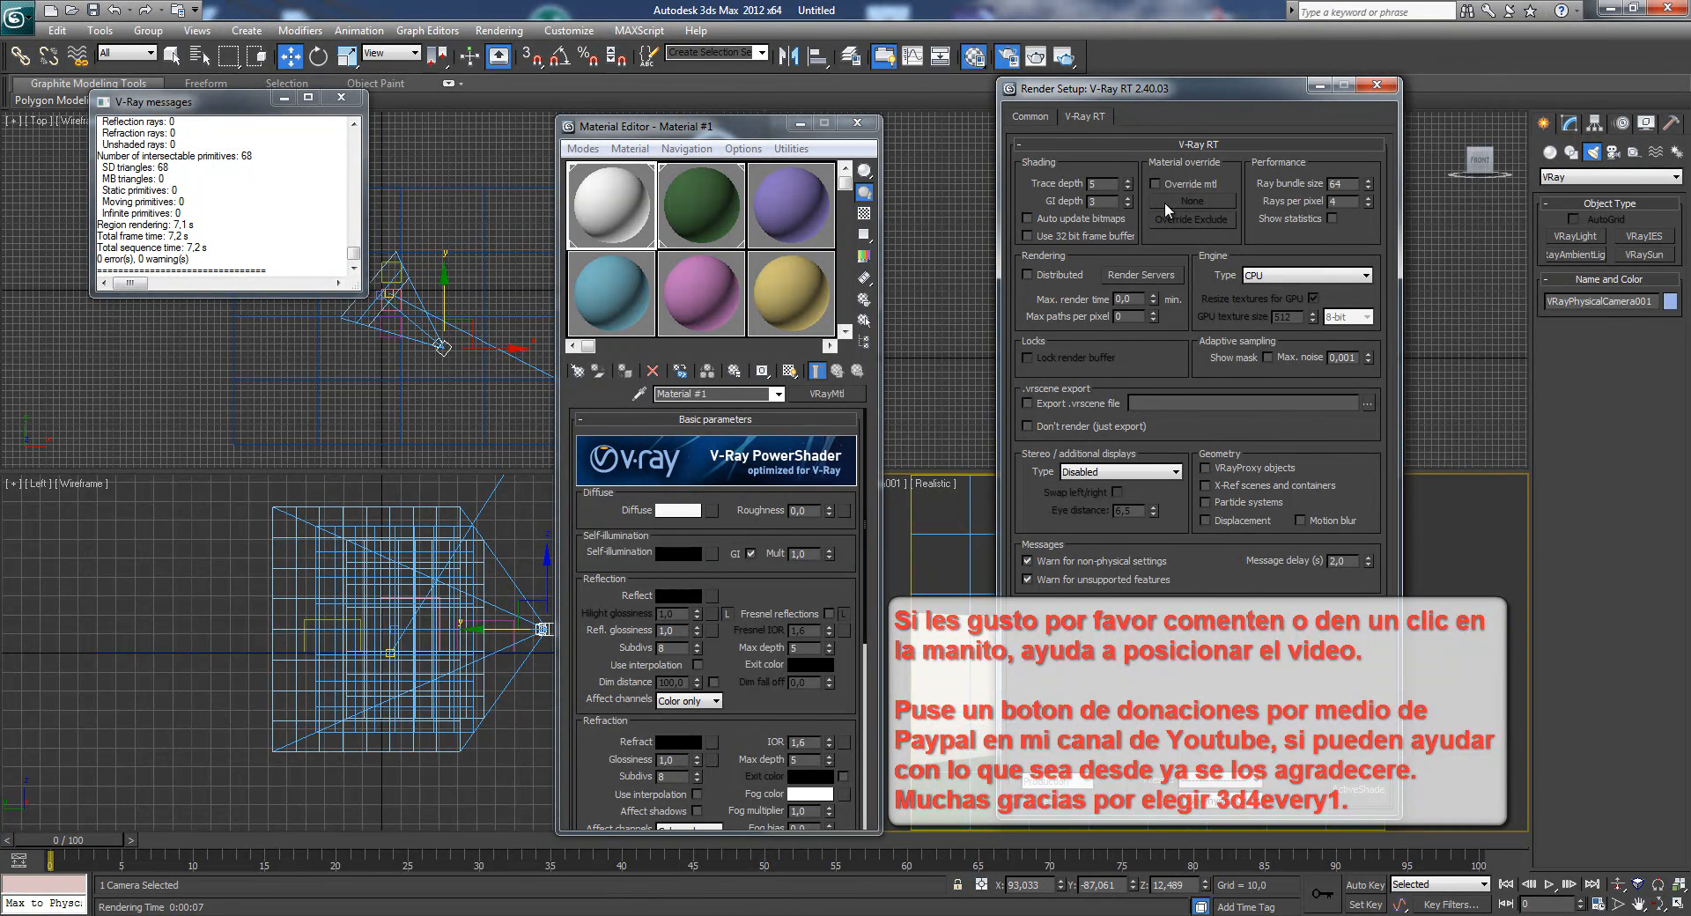
click(1371, 787)
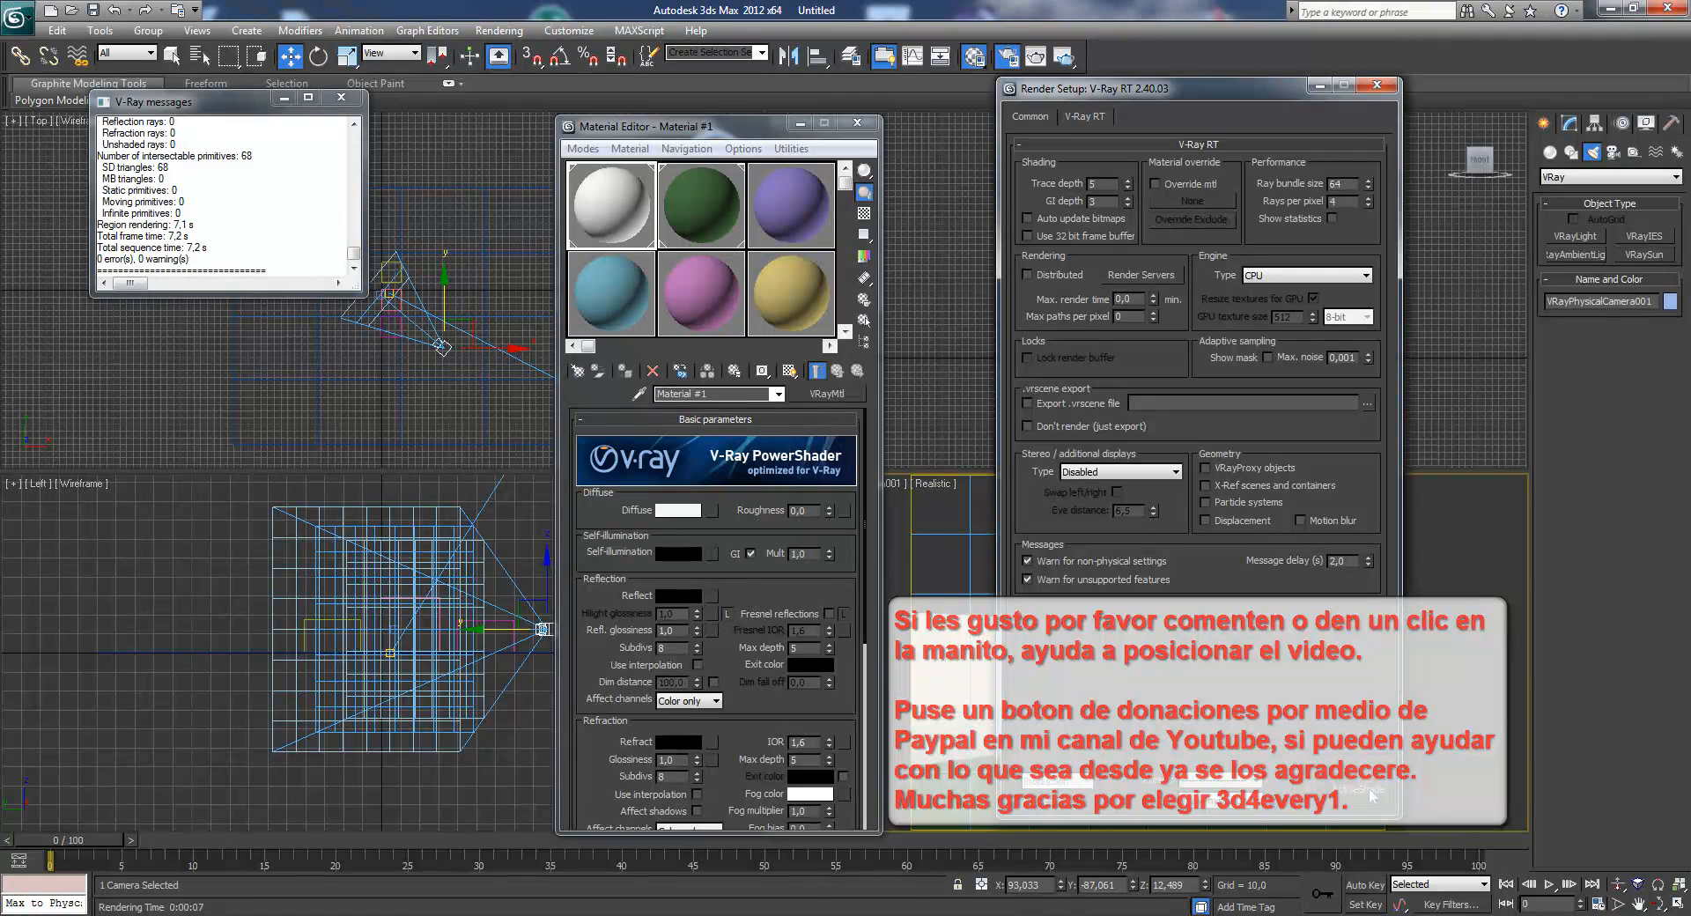